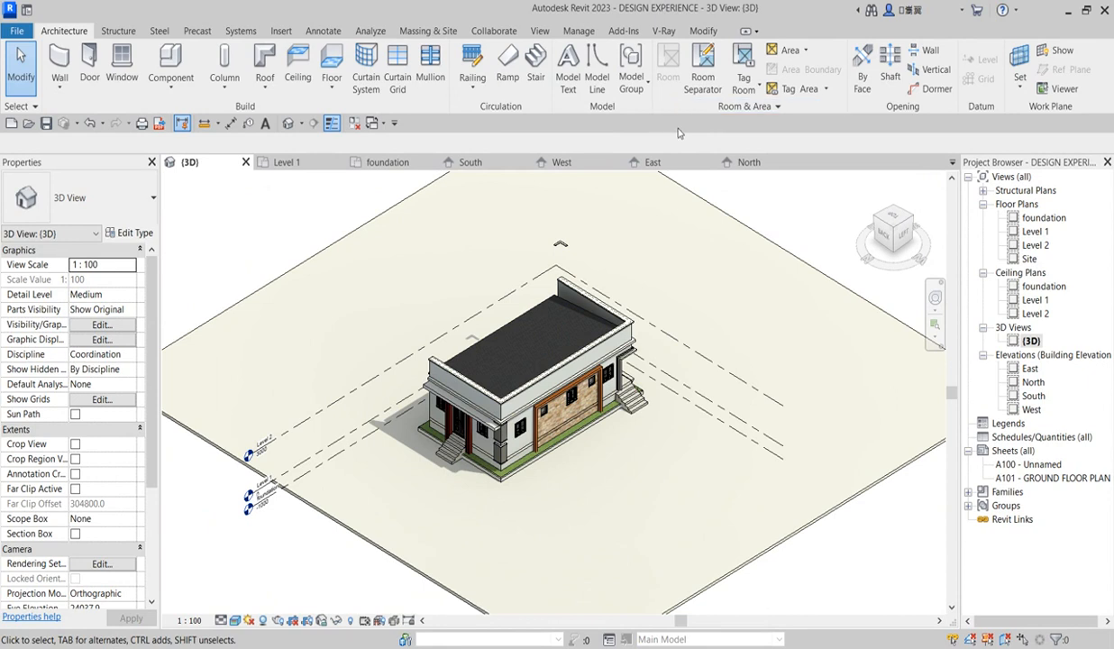
pyautogui.scroll(3, 459, 410)
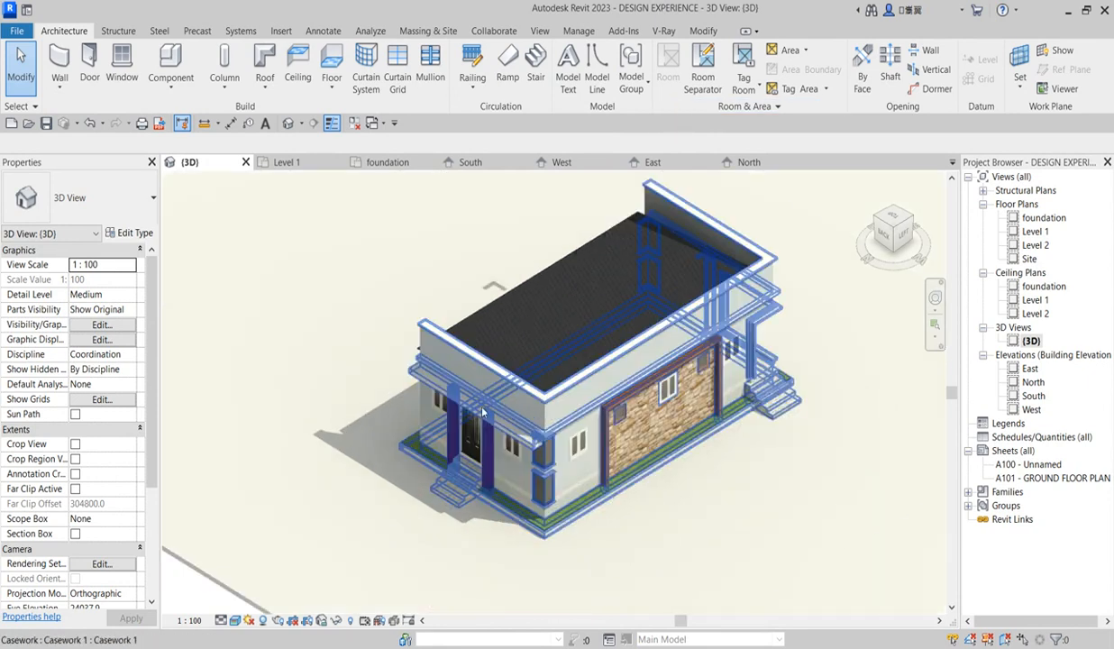
pyautogui.scroll(3, 508, 412)
pyautogui.scroll(-5, 584, 397)
pyautogui.scroll(3, 687, 363)
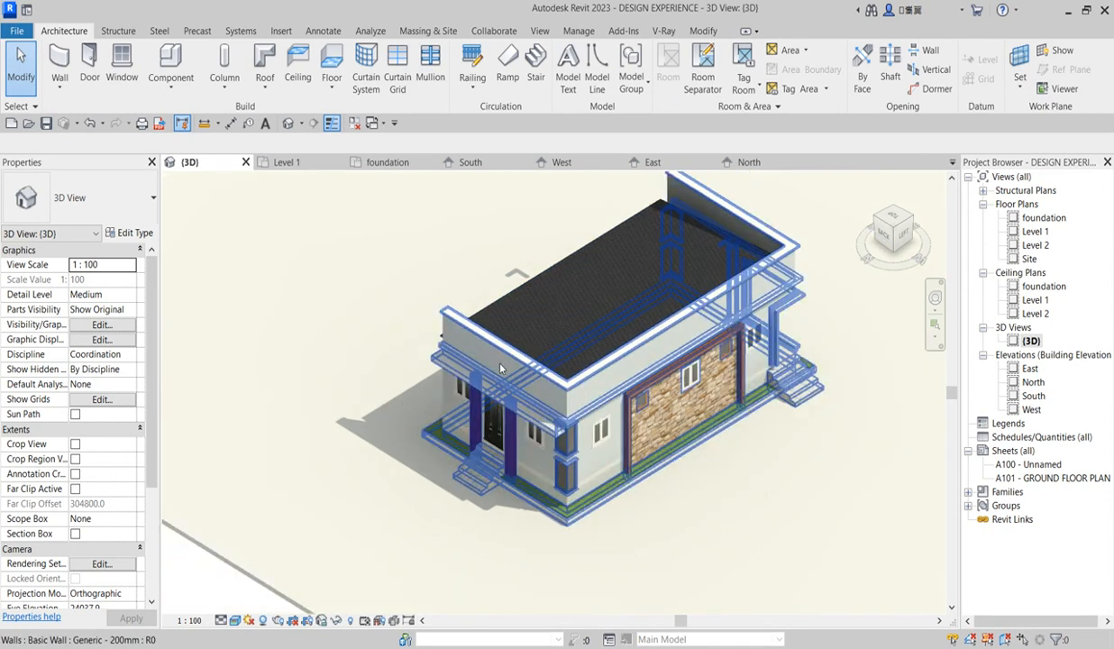
pyautogui.scroll(-2, 505, 347)
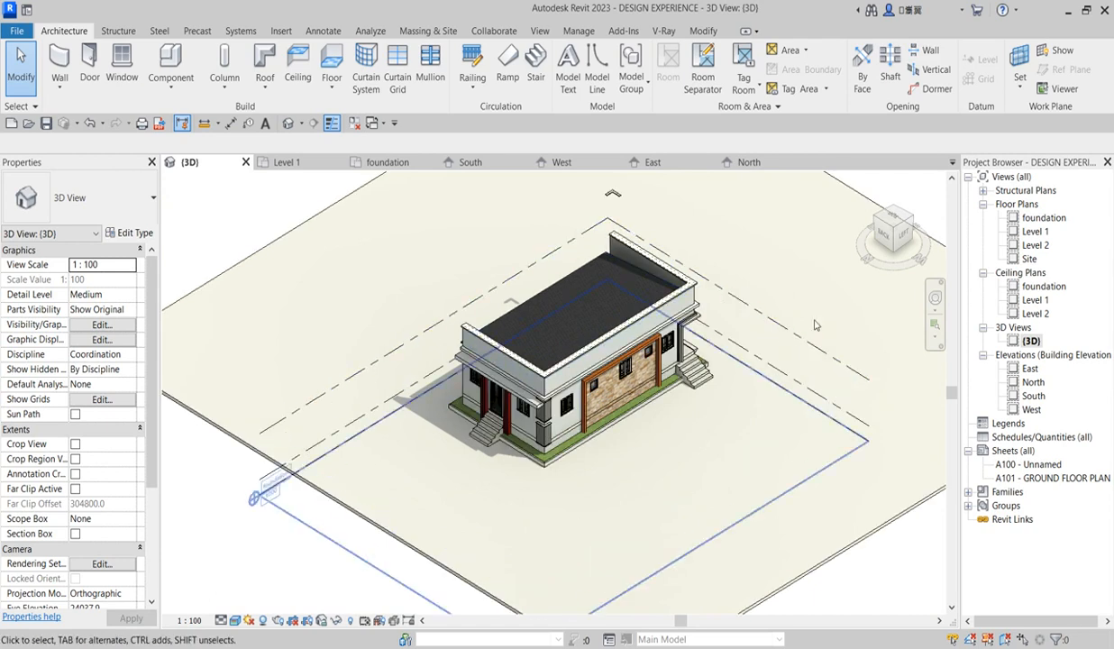
# Step: Open the Level 1 floor plan and turn off its crop view to show the plot boundary around the house
pyautogui.doubleClick(1034, 232)
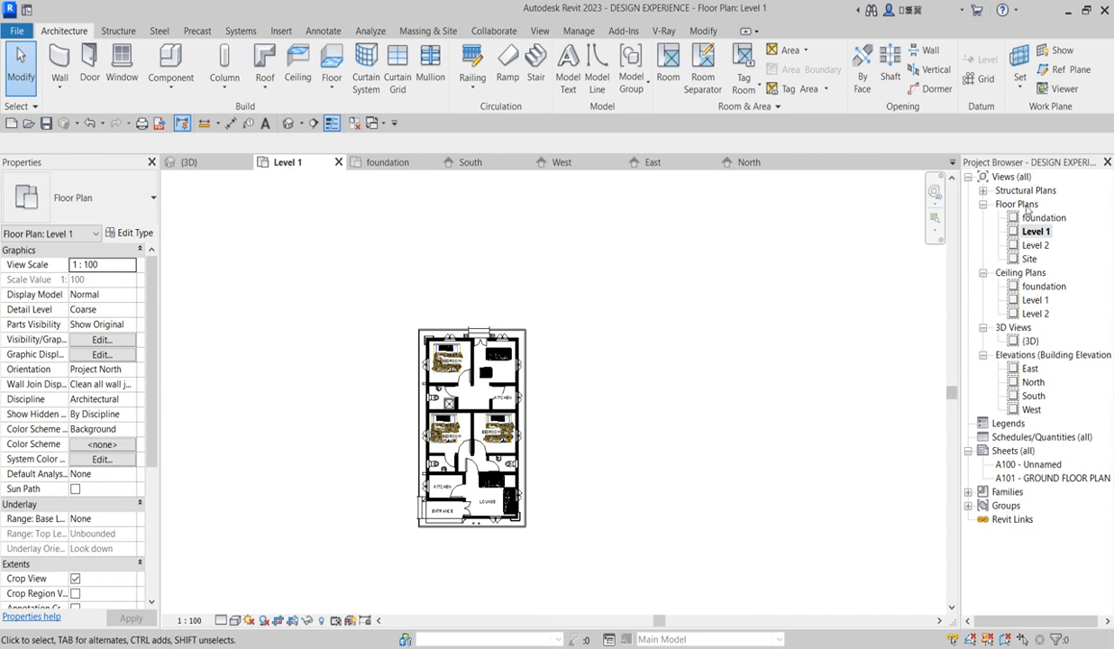
pyautogui.click(279, 620)
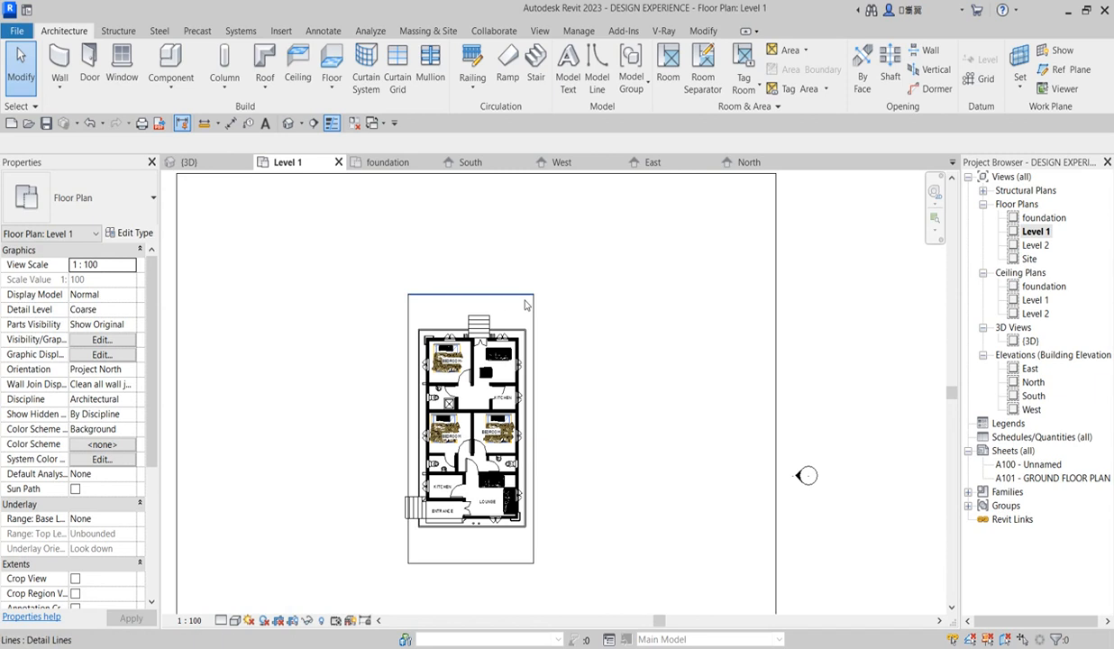
pyautogui.scroll(1, 481, 560)
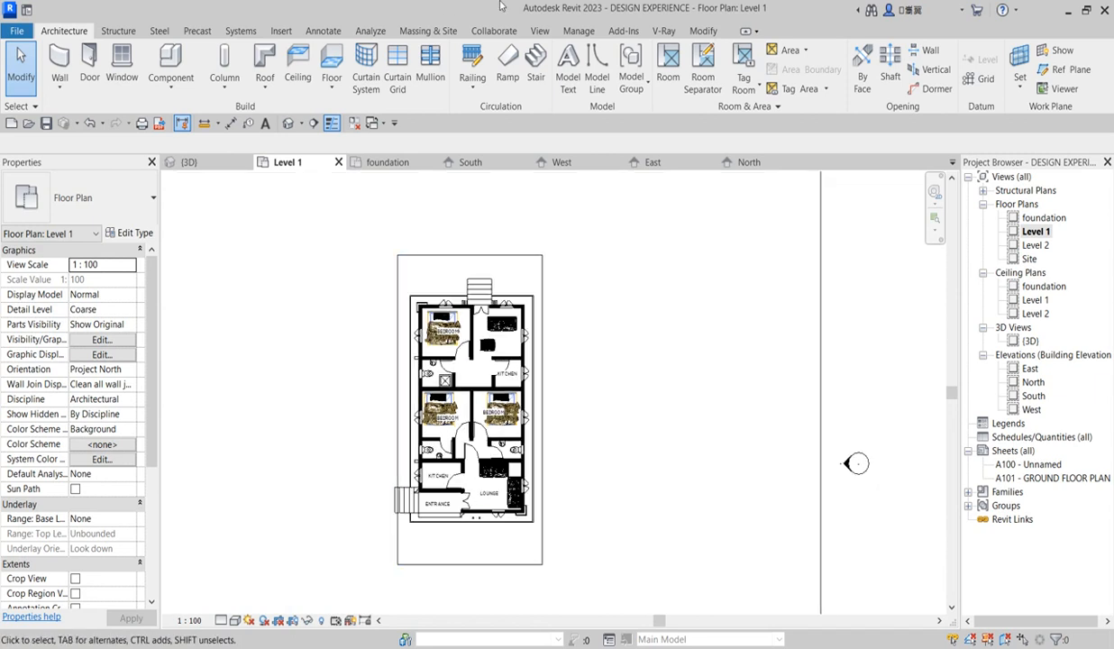
pyautogui.scroll(1, 434, 572)
pyautogui.scroll(-1, 609, 527)
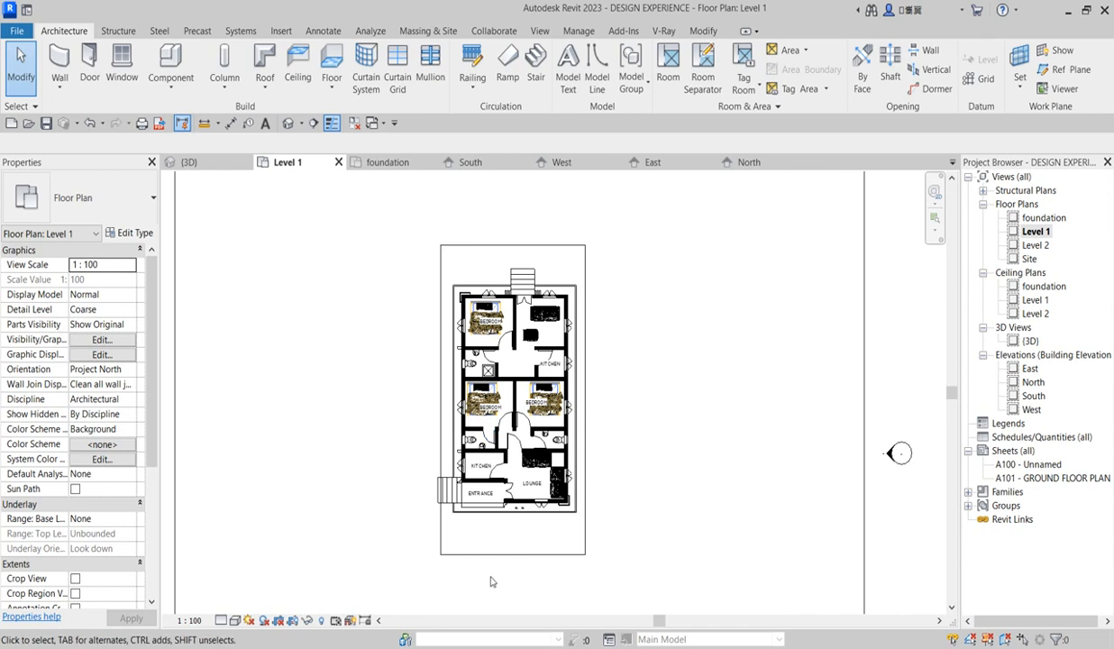
pyautogui.scroll(2, 453, 514)
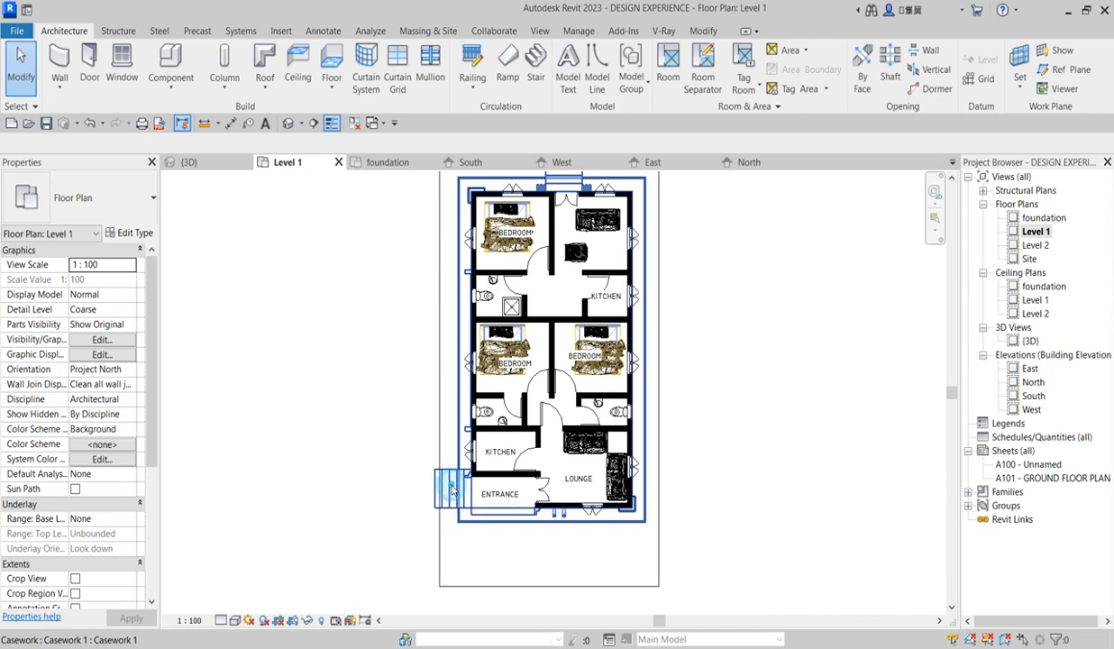
pyautogui.click(446, 497)
pyautogui.click(382, 456)
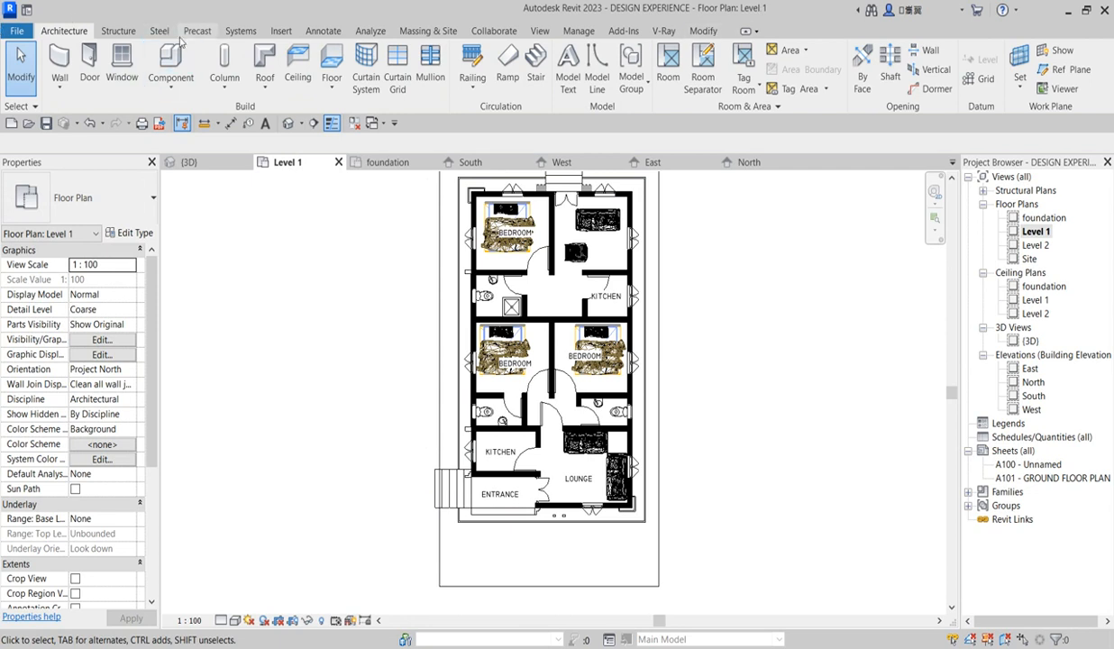
# Step: Start a new wall on Level 1 using the Basic Wall type Generic - 200mm
pyautogui.click(60, 61)
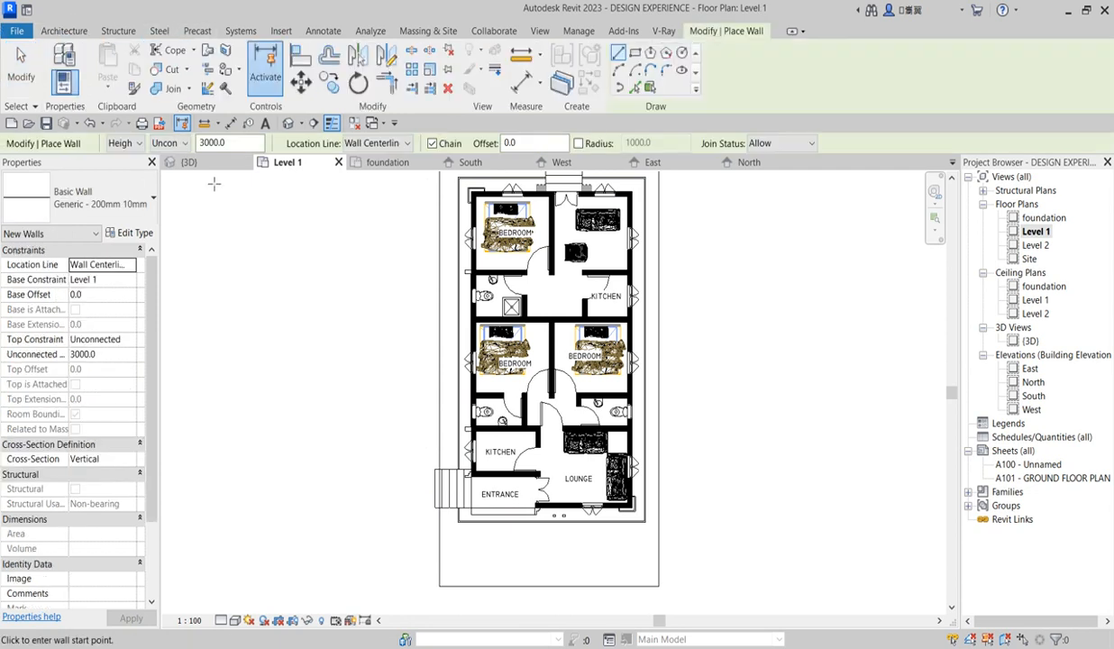
pyautogui.click(116, 205)
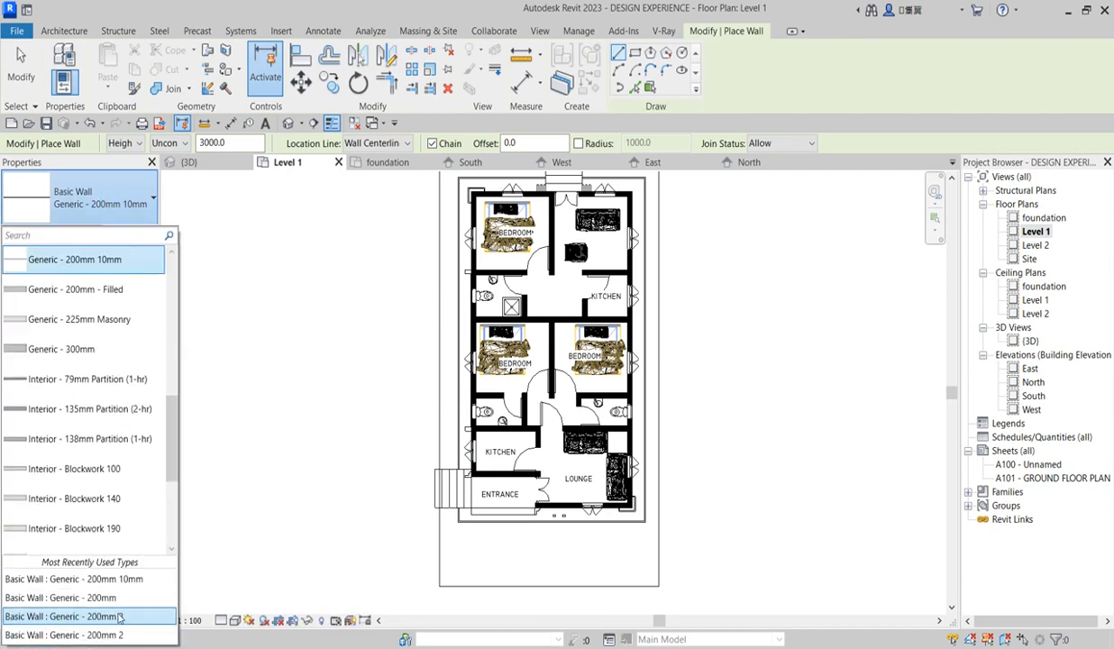
pyautogui.click(114, 619)
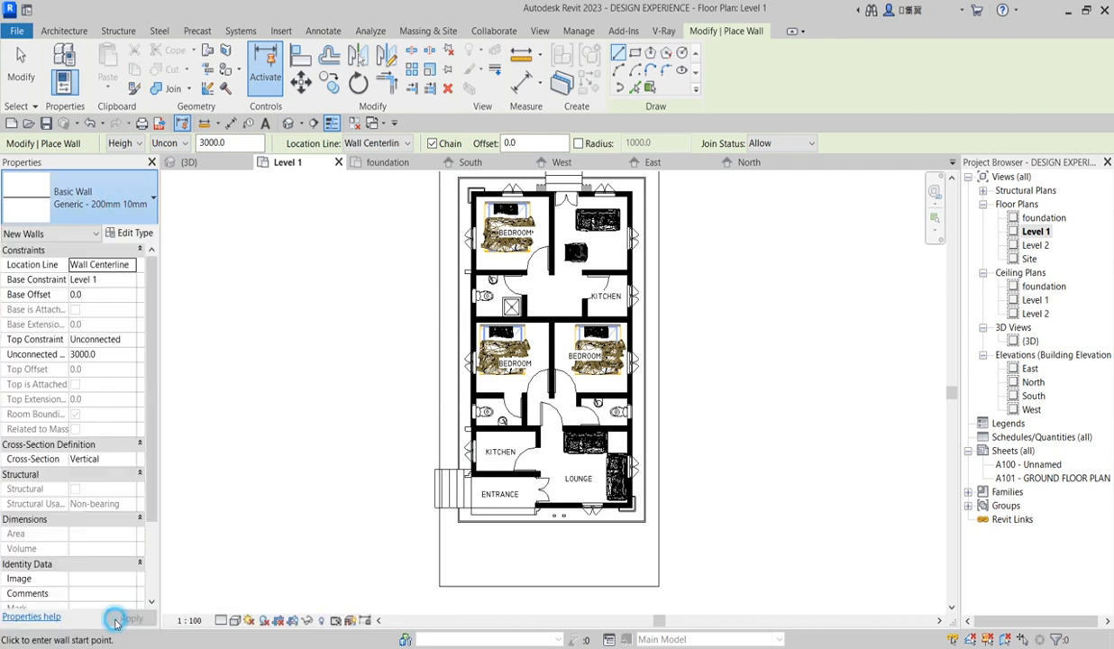
pyautogui.click(109, 189)
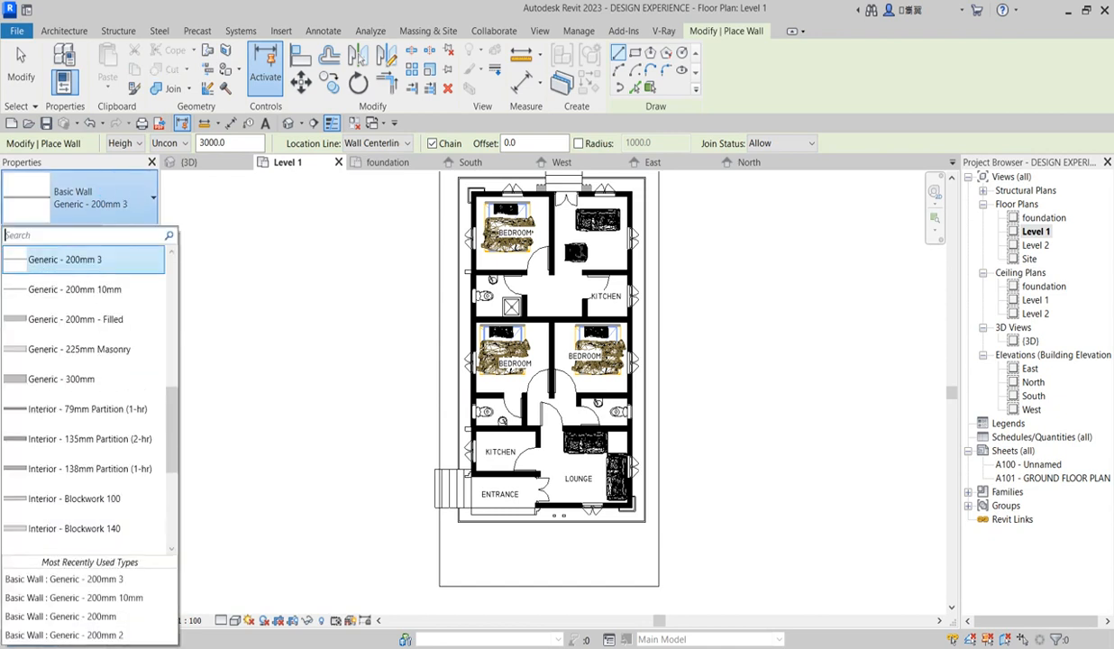
pyautogui.click(128, 616)
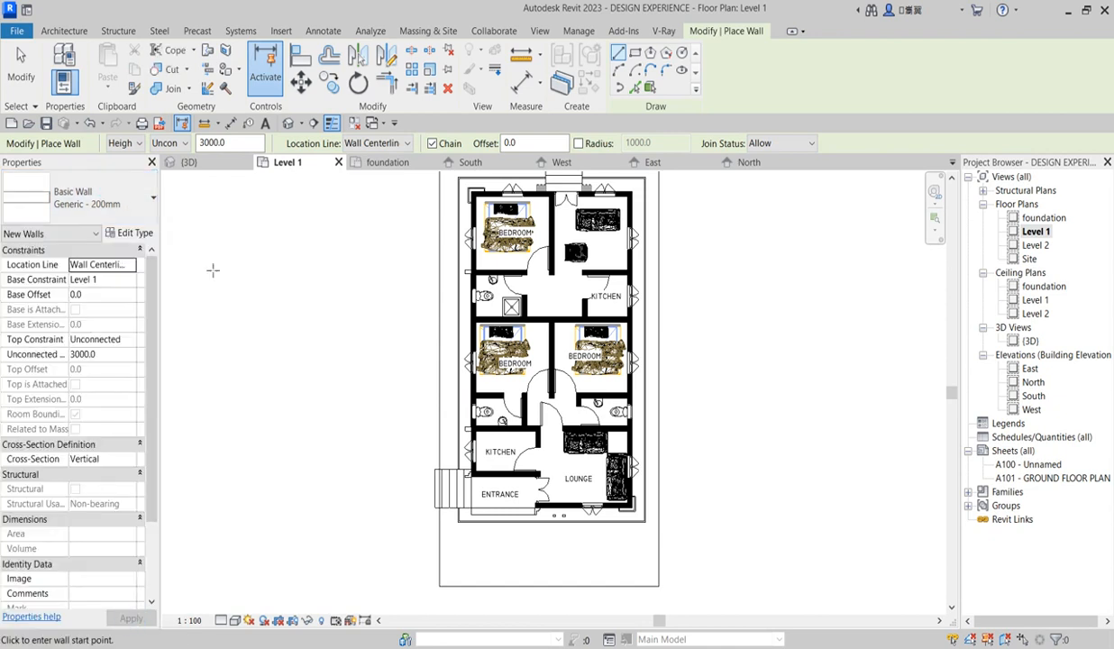
# Step: Draw walls just outside the plot boundary, about 18300 mm along the east side and about 9200 mm along the south side
pyautogui.scroll(-1, 618, 458)
pyautogui.scroll(3, 644, 270)
pyautogui.click(649, 216)
pyautogui.scroll(-5, 672, 379)
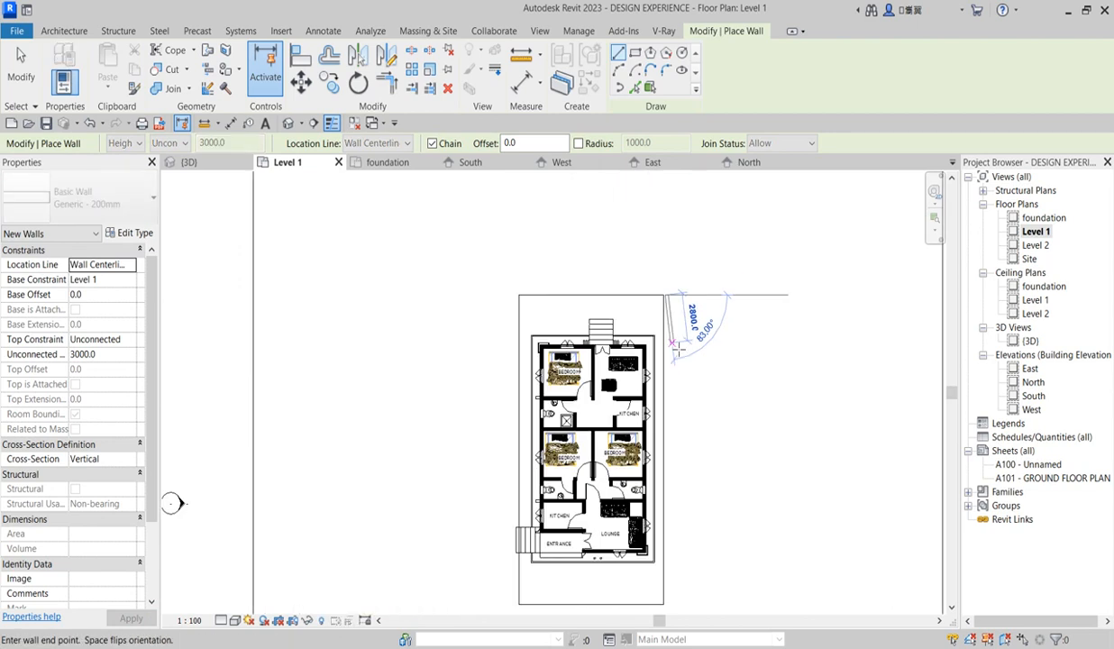
pyautogui.scroll(4, 683, 507)
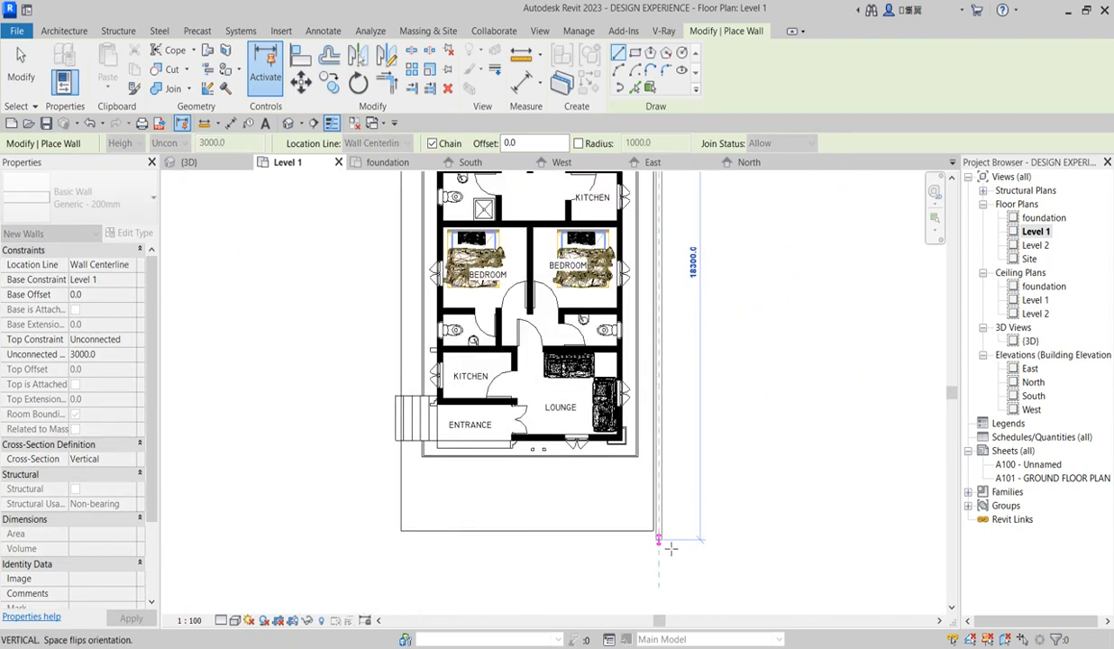
pyautogui.click(670, 549)
pyautogui.click(401, 541)
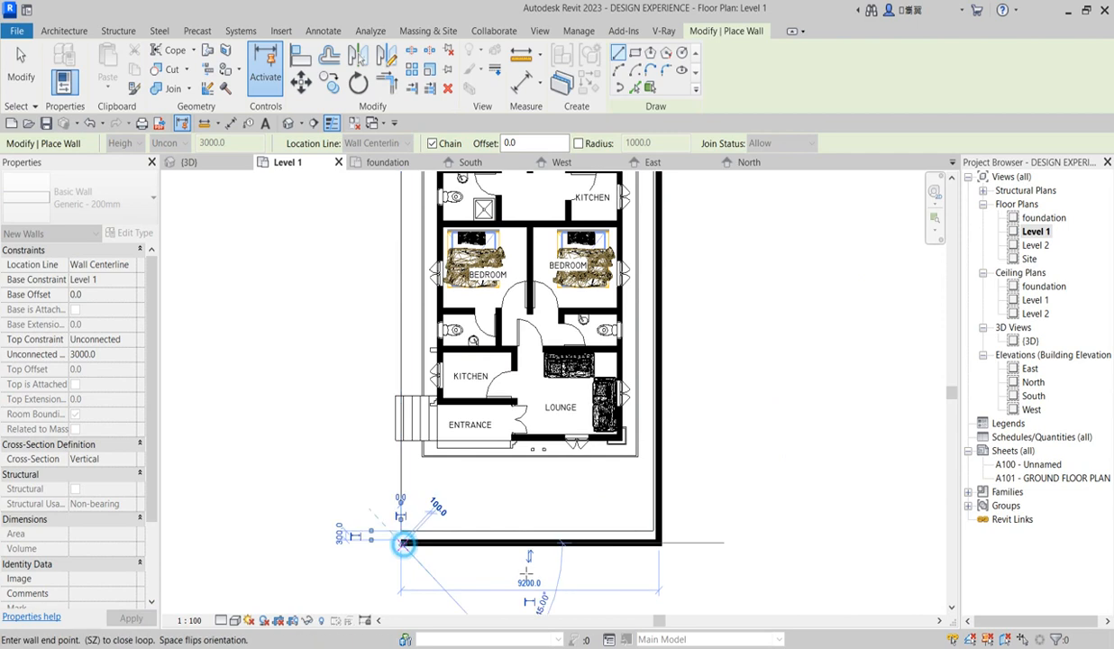
pyautogui.scroll(-2, 405, 546)
pyautogui.rightClick(525, 571)
pyautogui.click(577, 367)
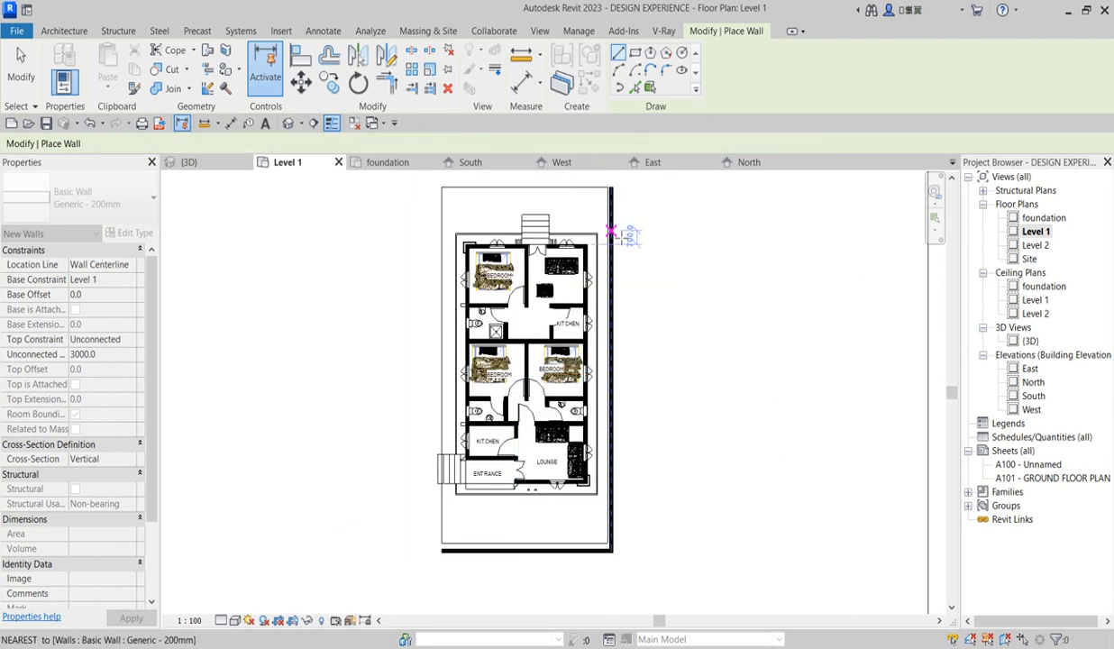
# Step: Draw a wall just outside the plot's north boundary, from the east wall to the boundary's west corner
pyautogui.scroll(-1, 618, 233)
pyautogui.scroll(2, 622, 216)
pyautogui.click(611, 178)
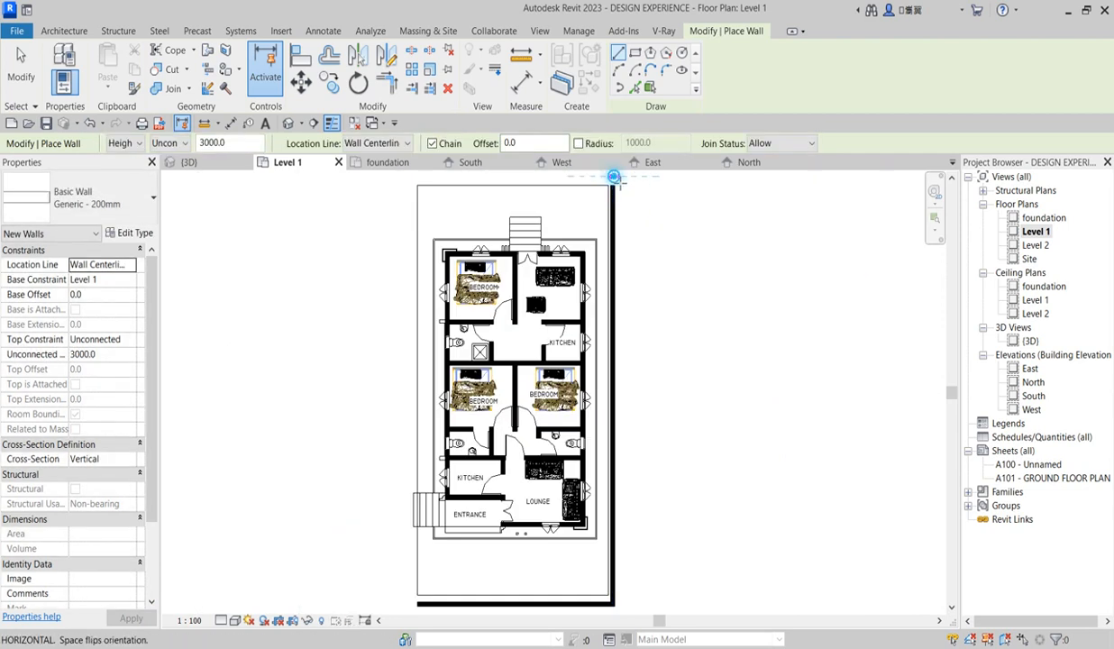
pyautogui.click(417, 178)
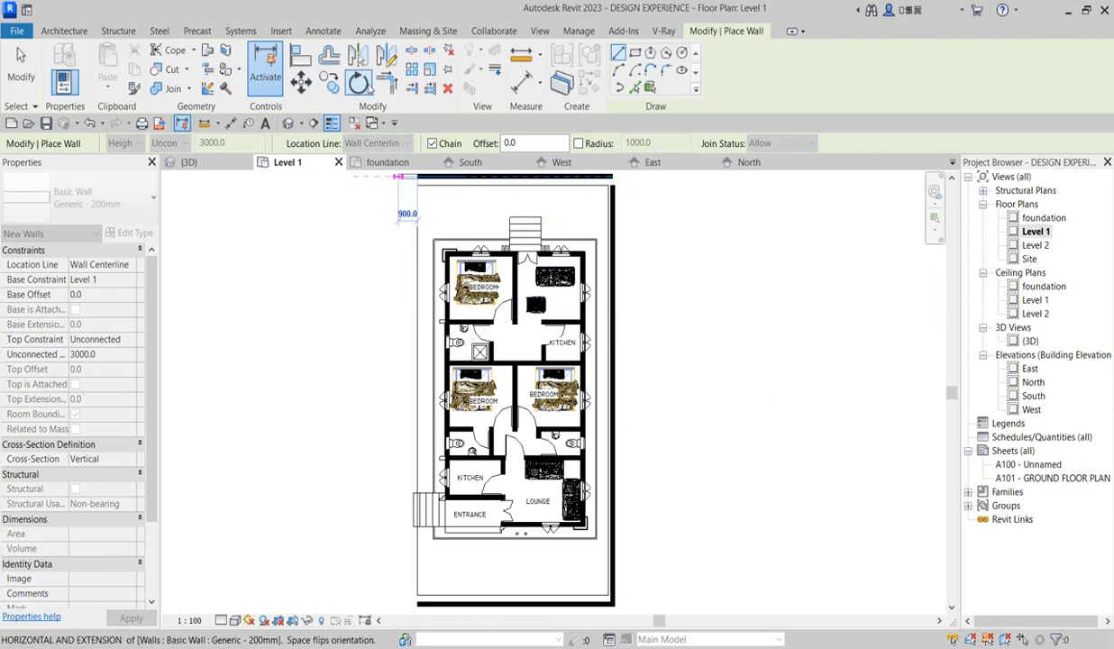
# Step: Trim/extend the east boundary wall to clean corners with the north and south walls
pyautogui.click(390, 83)
pyautogui.click(572, 180)
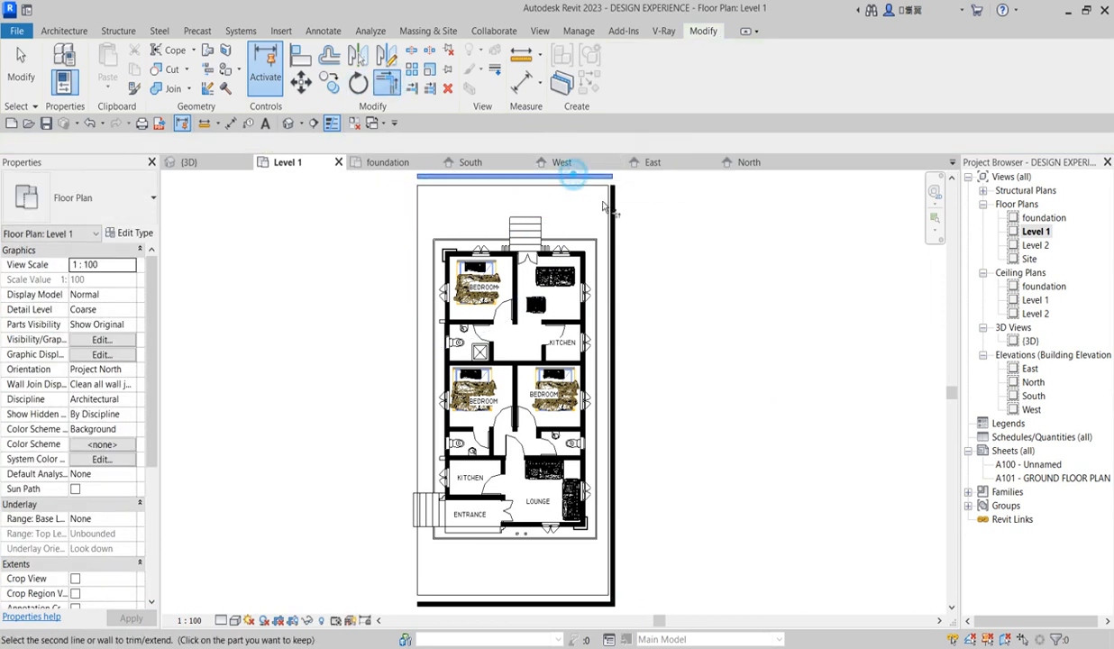
pyautogui.click(612, 209)
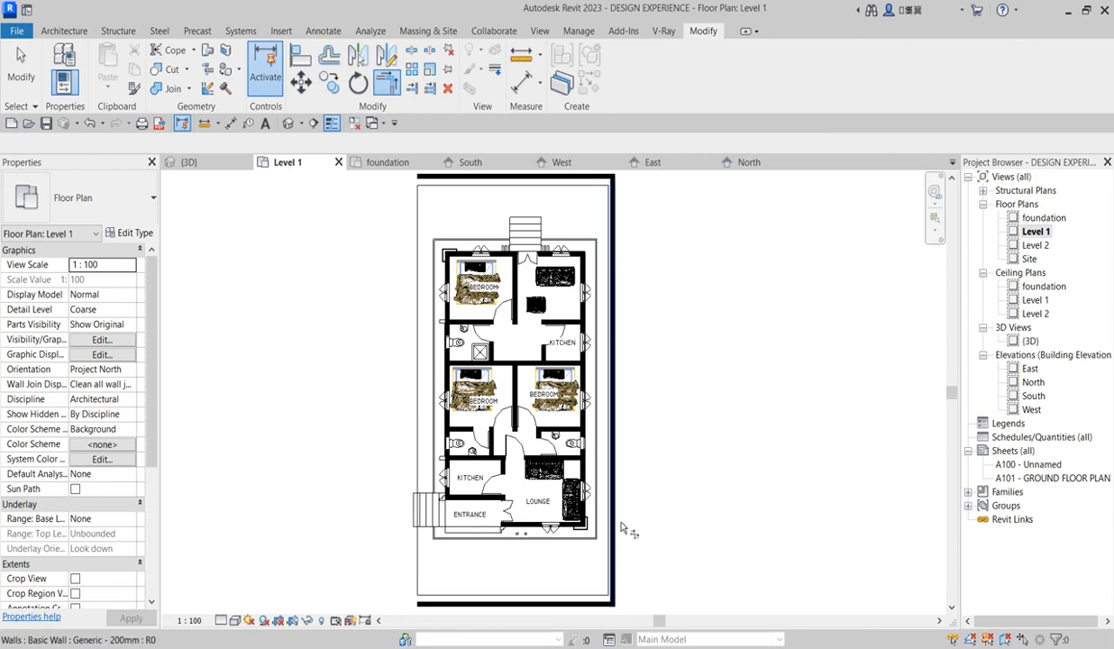
pyautogui.click(614, 521)
pyautogui.click(581, 611)
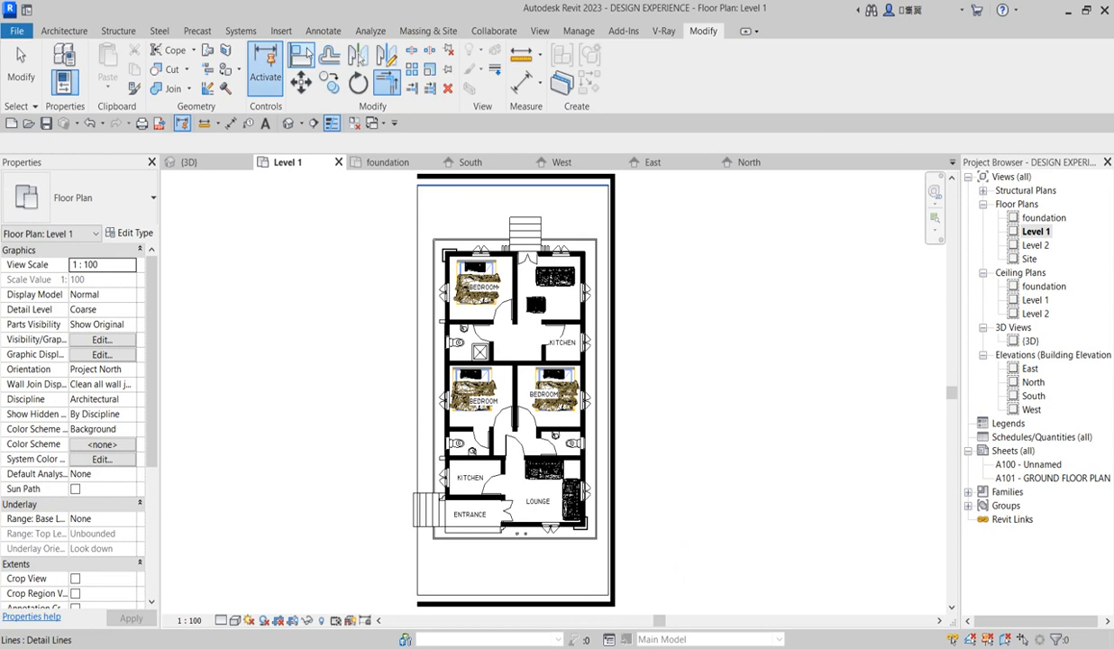
# Step: Align the south and east boundary walls with the plot's detail lines
pyautogui.click(300, 56)
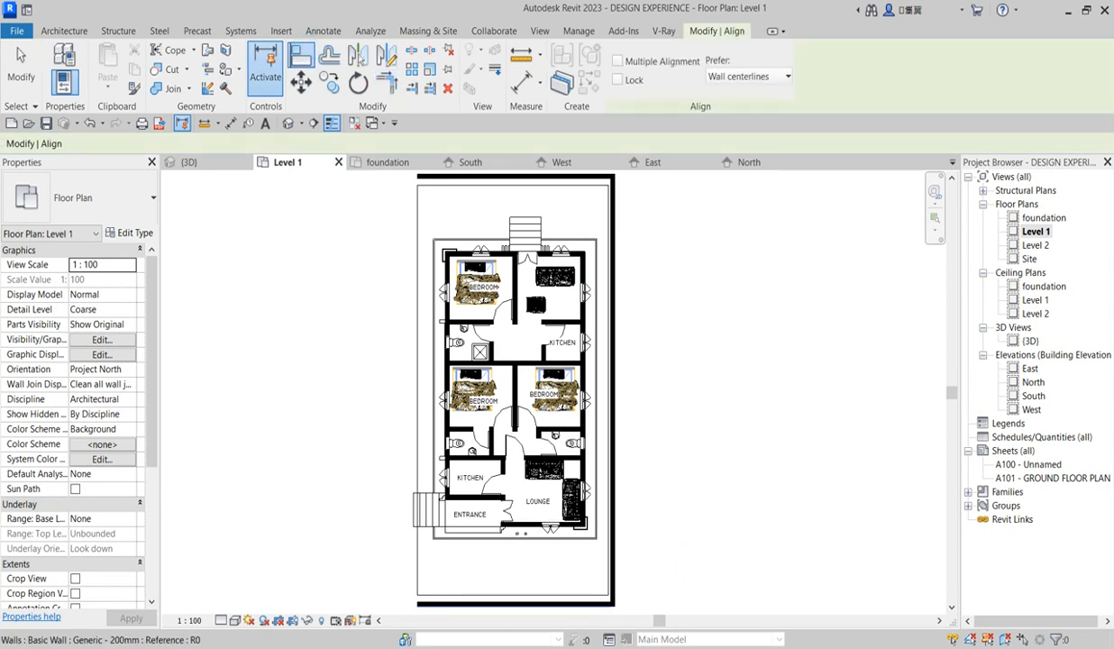
pyautogui.scroll(3, 513, 599)
pyautogui.click(534, 578)
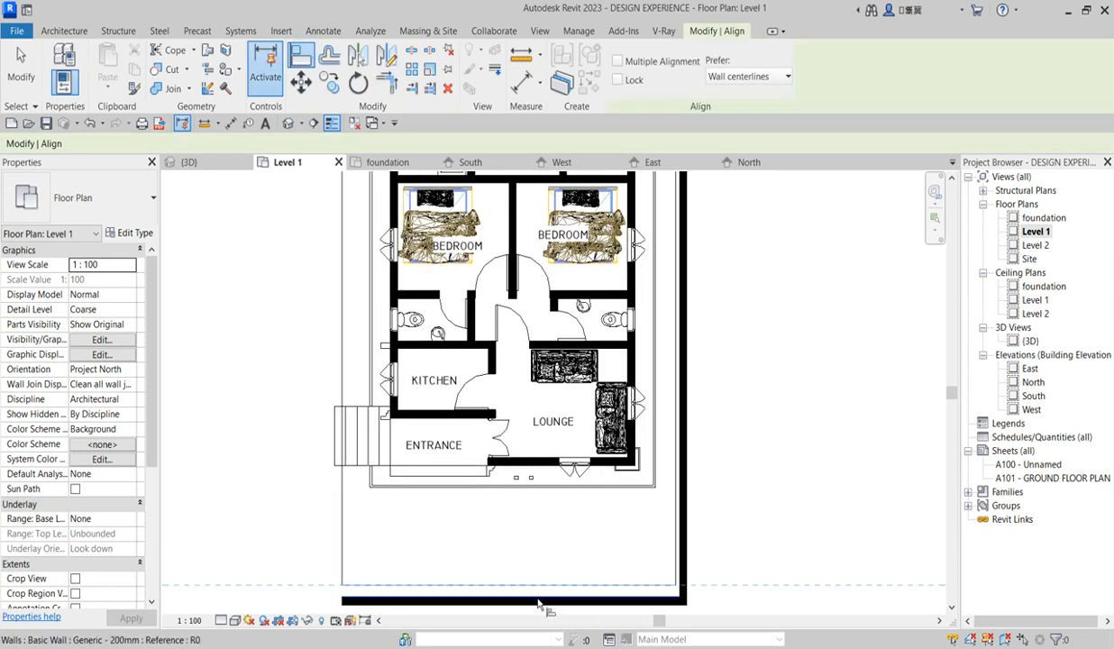
pyautogui.scroll(-3, 538, 586)
pyautogui.scroll(3, 603, 459)
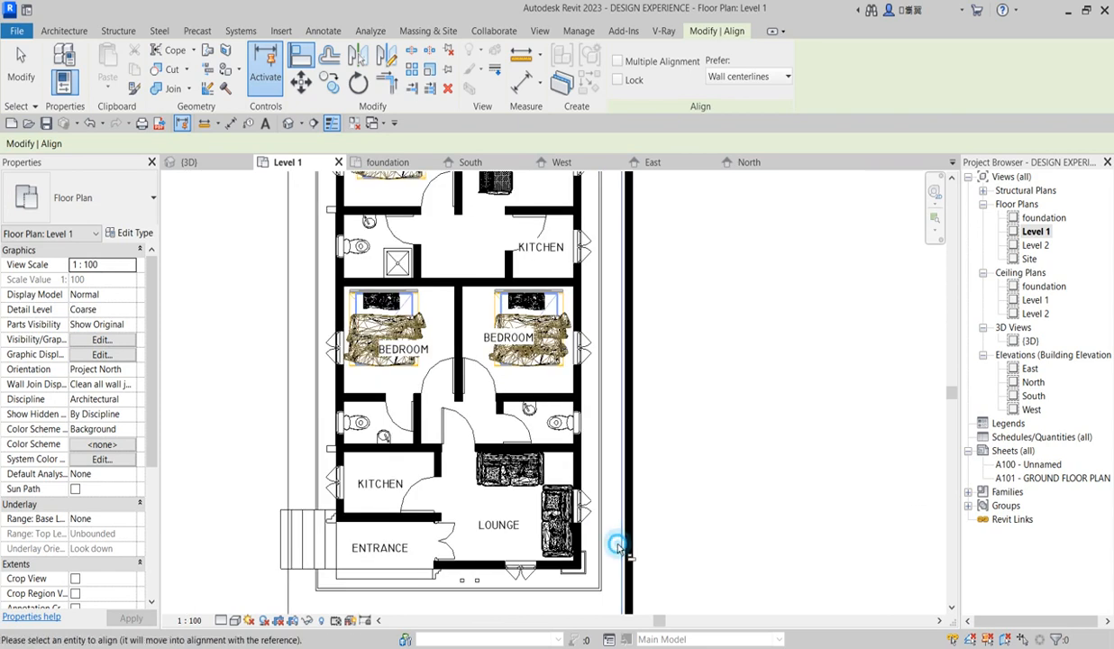
pyautogui.click(622, 527)
pyautogui.scroll(-3, 657, 346)
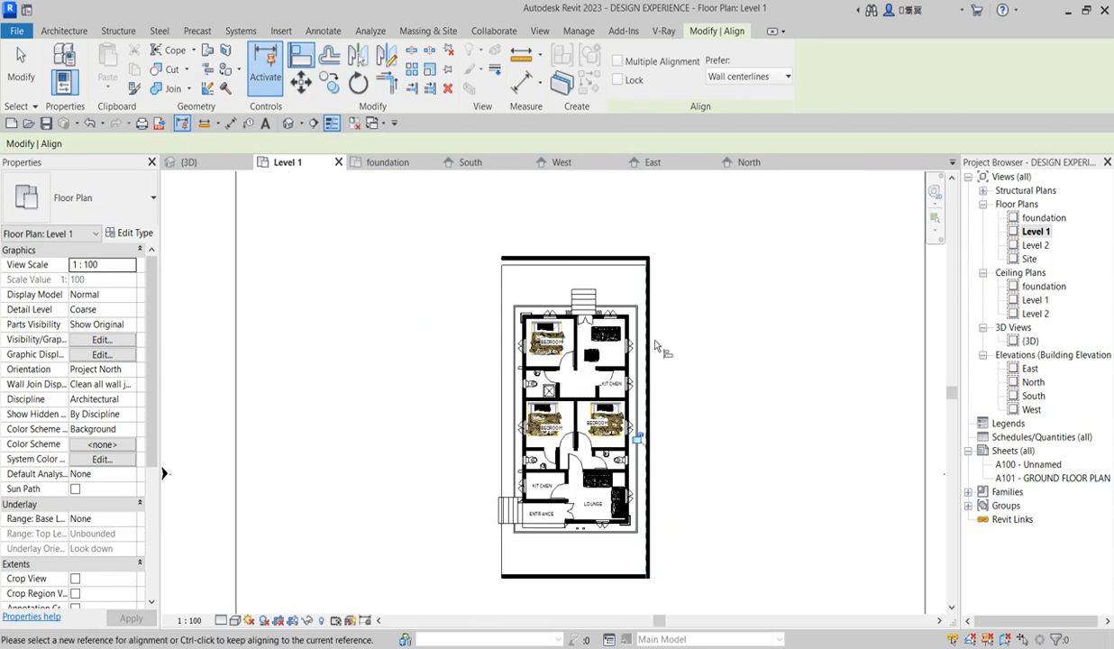
# Step: Align the north boundary wall with the plot's north detail line and end the Align command
pyautogui.scroll(3, 621, 263)
pyautogui.click(627, 266)
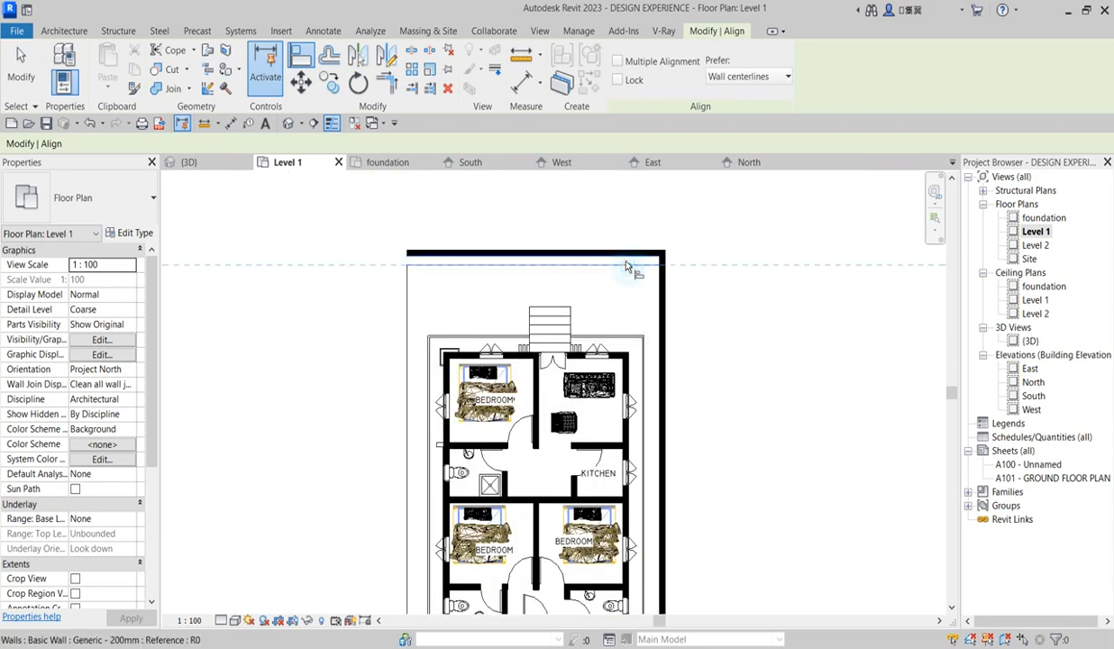
pyautogui.click(628, 255)
pyautogui.scroll(-3, 599, 283)
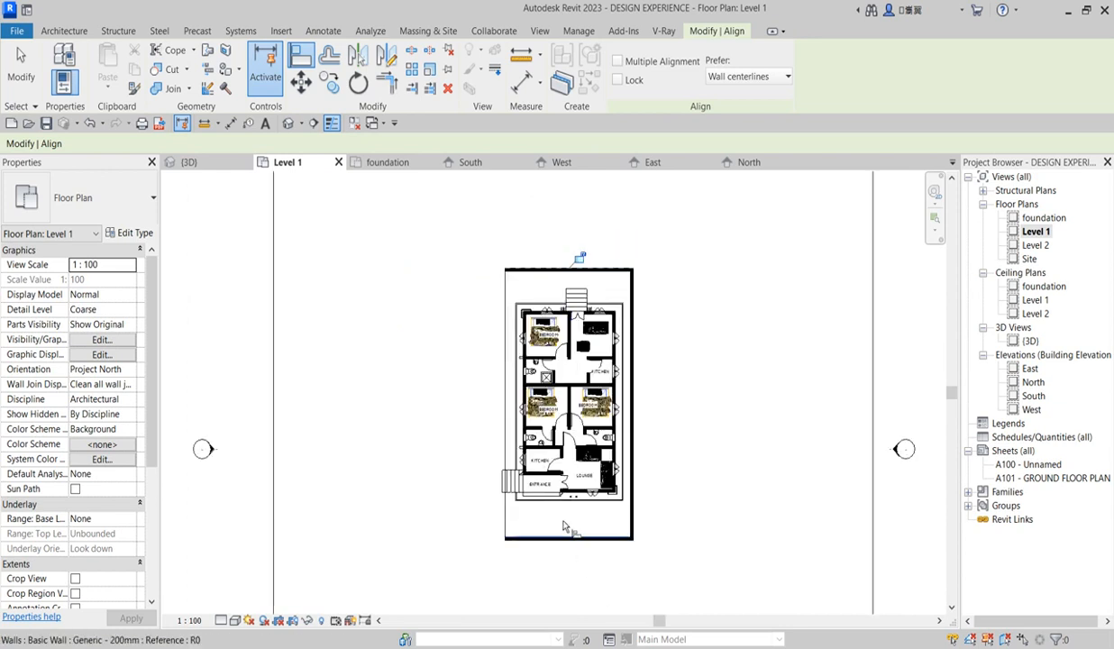
pyautogui.scroll(2, 474, 325)
pyautogui.rightClick(472, 298)
pyautogui.click(486, 310)
pyautogui.scroll(2, 487, 320)
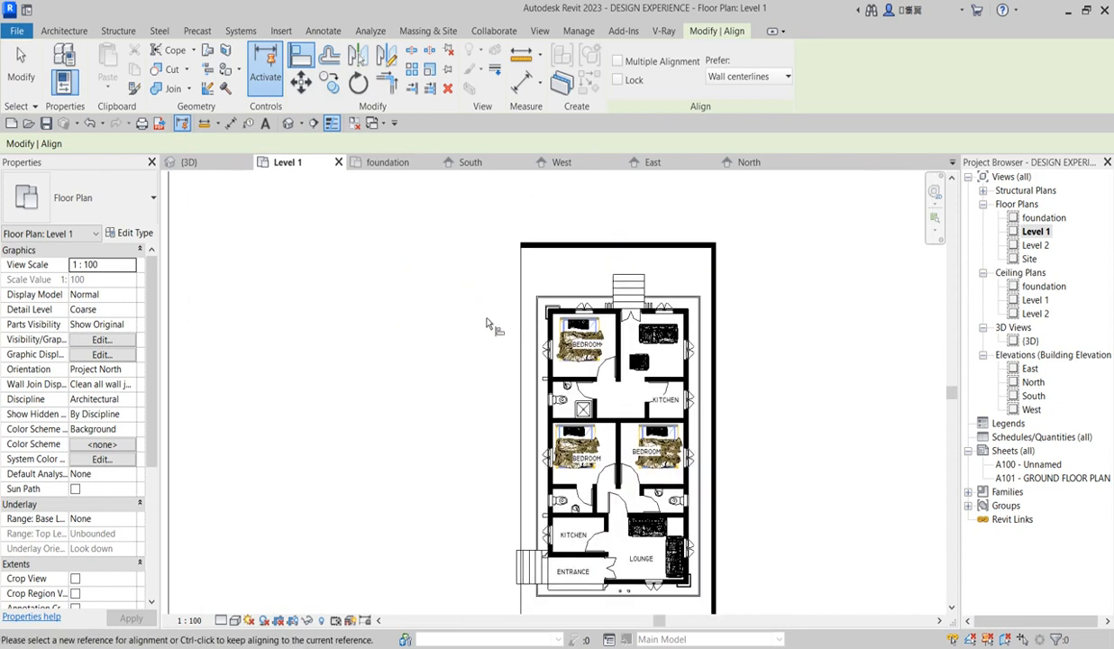
pyautogui.rightClick(488, 216)
pyautogui.click(519, 222)
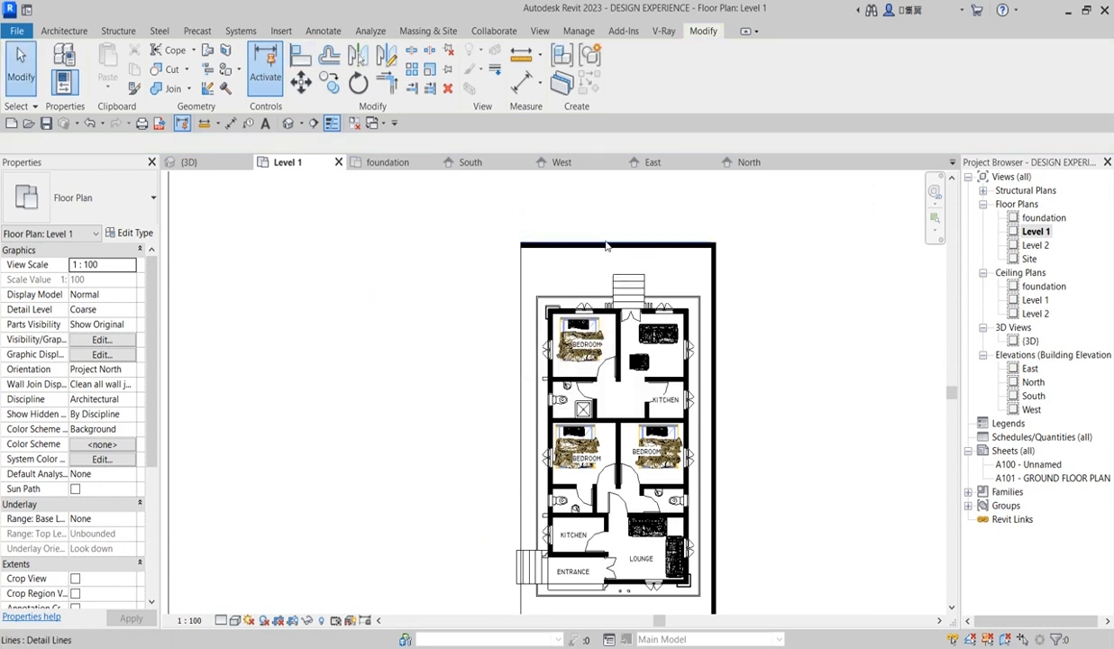
# Step: Select the three boundary walls in the 3D view and set their base constraint to the foundation level
pyautogui.moveTo(460, 207); pyautogui.dragTo(710, 267)
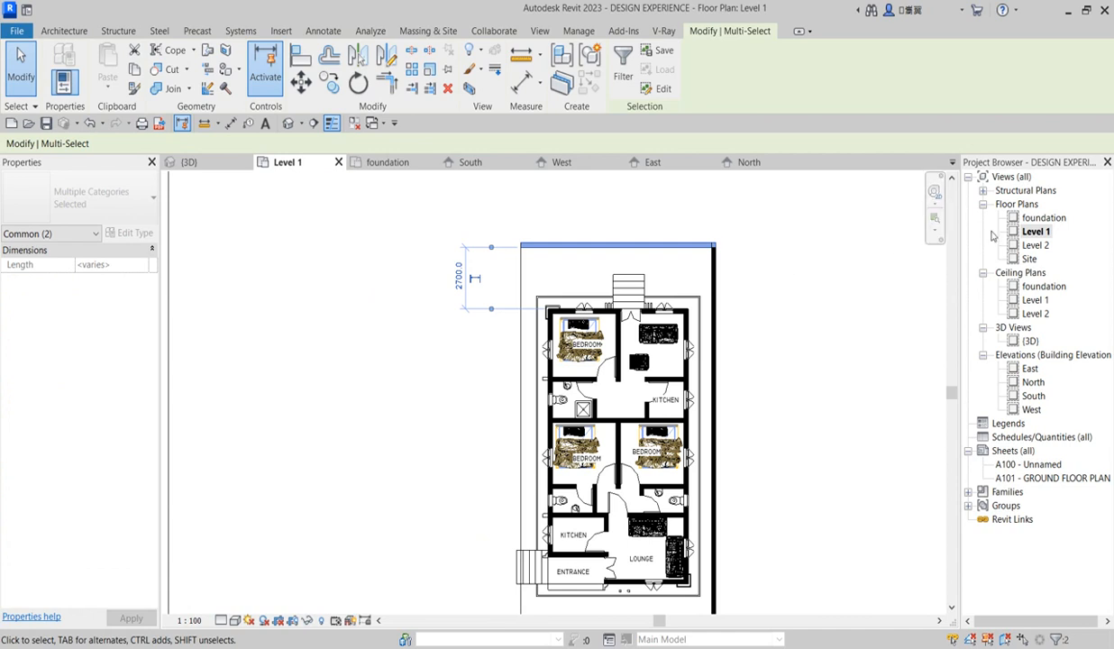
pyautogui.doubleClick(1029, 340)
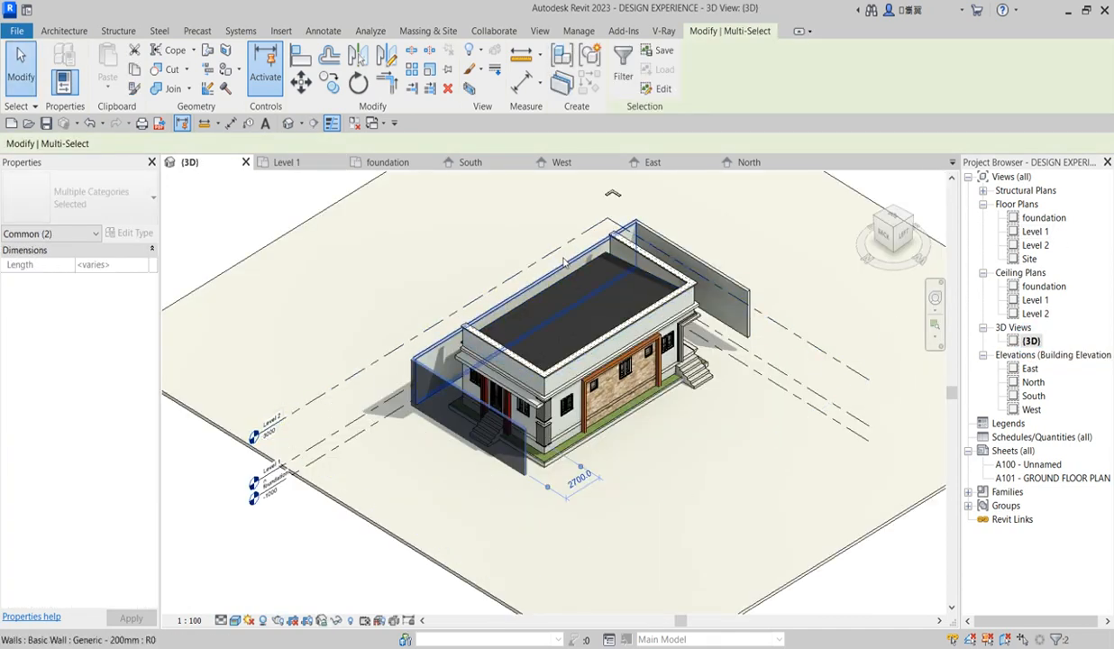
pyautogui.click(563, 259)
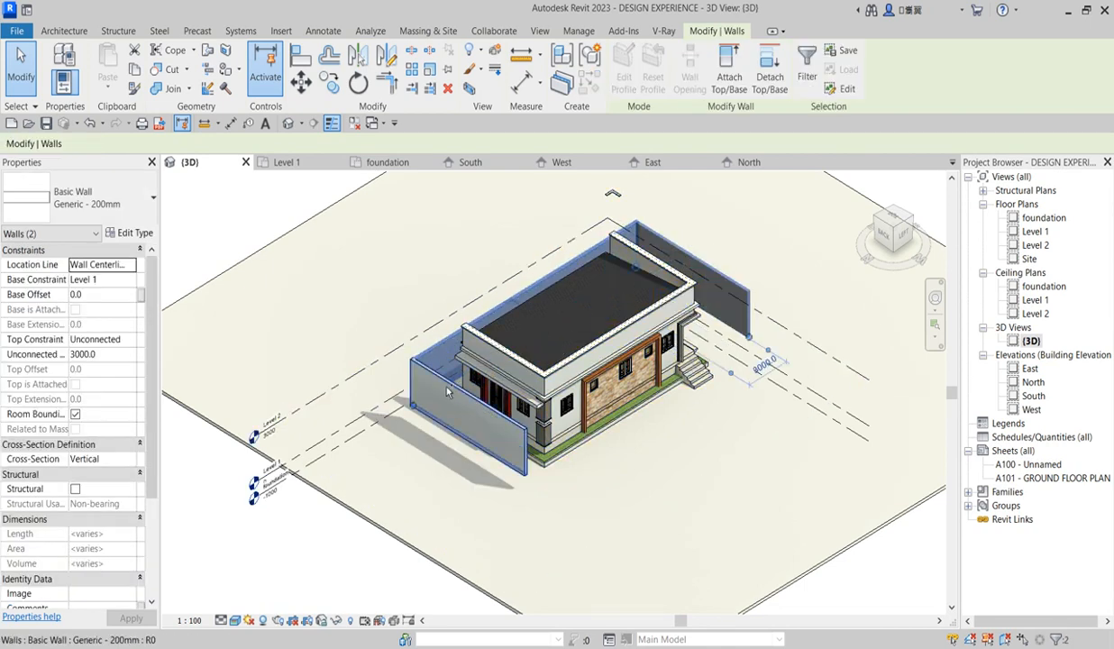
pyautogui.keyDown('ctrl'); pyautogui.click(448, 435); pyautogui.keyUp('ctrl')
pyautogui.keyDown('ctrl'); pyautogui.click(448, 435); pyautogui.keyUp('ctrl')
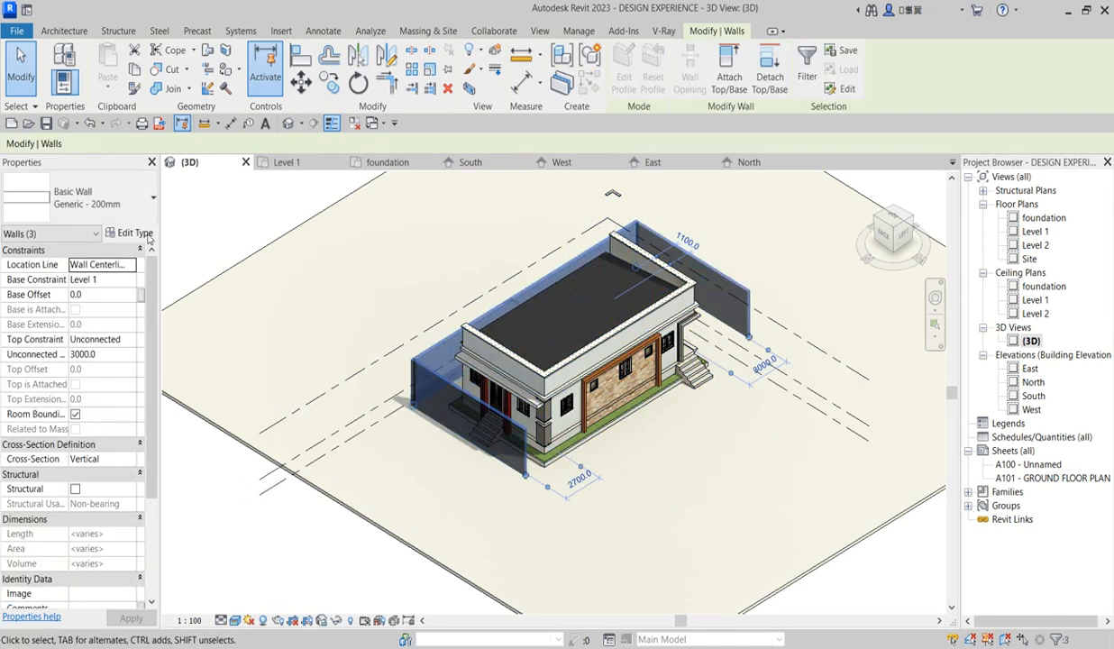
pyautogui.click(130, 288)
pyautogui.click(88, 294)
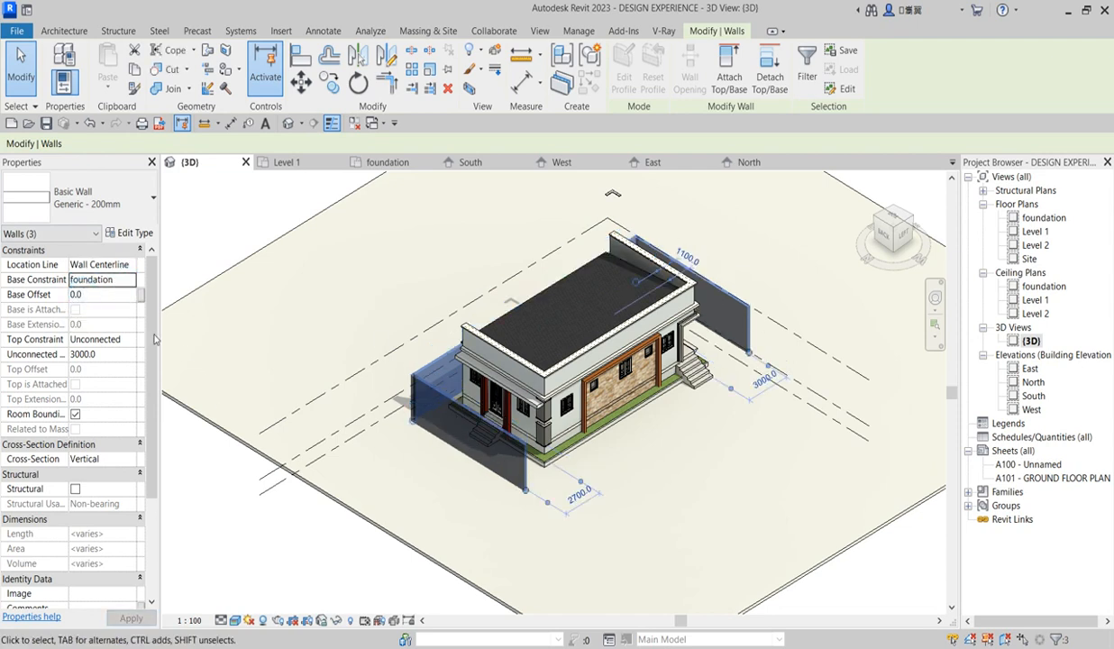
# Step: Set the unconnected height of the three boundary walls to 2500 mm and clear the selection
pyautogui.click(120, 355)
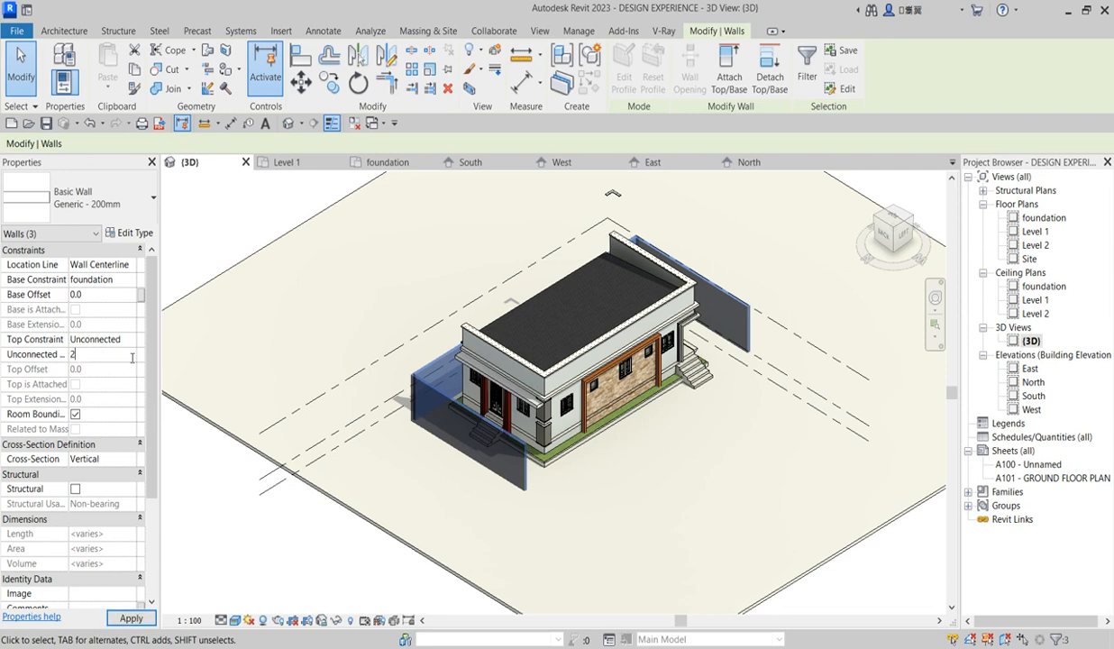
pyautogui.write('2500')
pyautogui.click(622, 450)
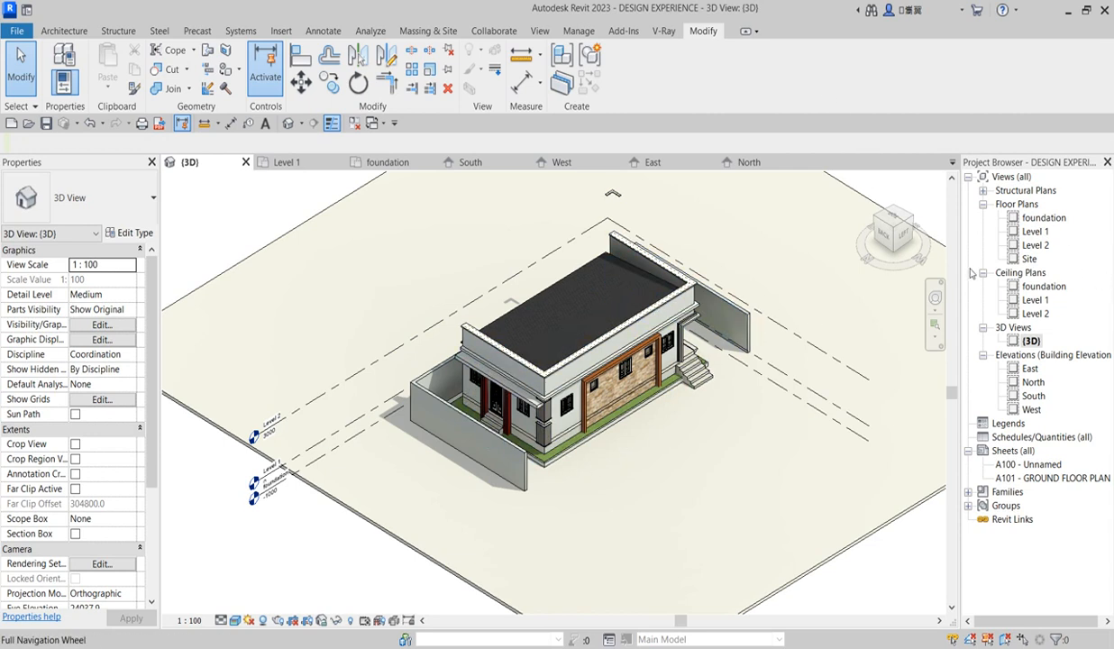
# Step: On the foundation floor plan, draw a matching Generic - 200mm wall joining the west ends of the north and south boundary walls
pyautogui.doubleClick(1042, 219)
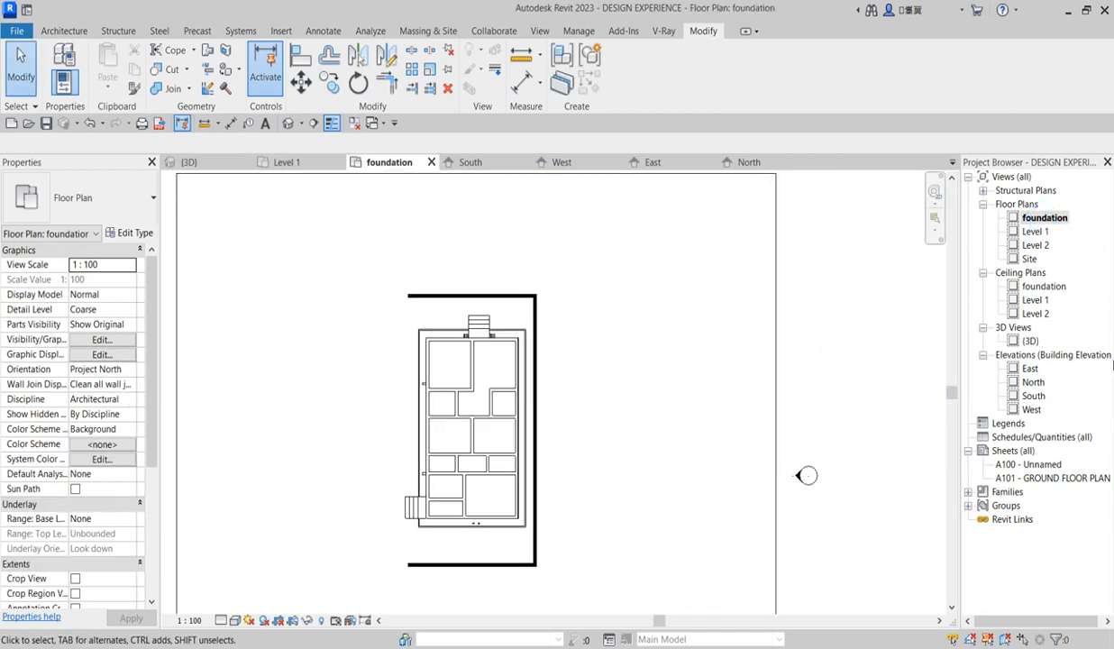
pyautogui.click(430, 296)
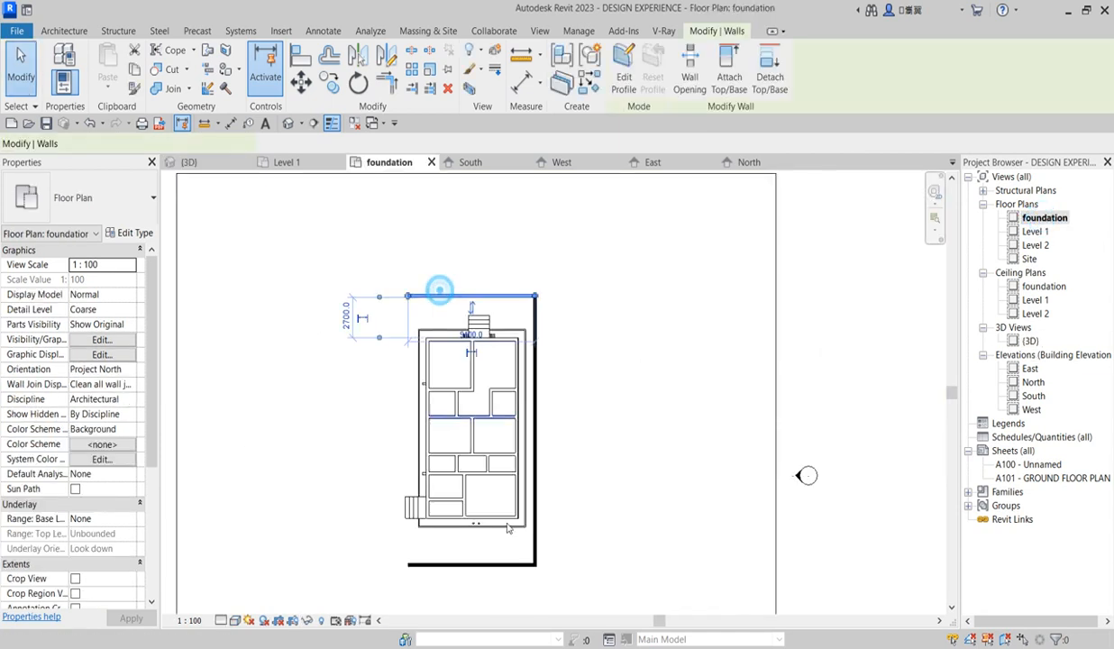
pyautogui.click(588, 83)
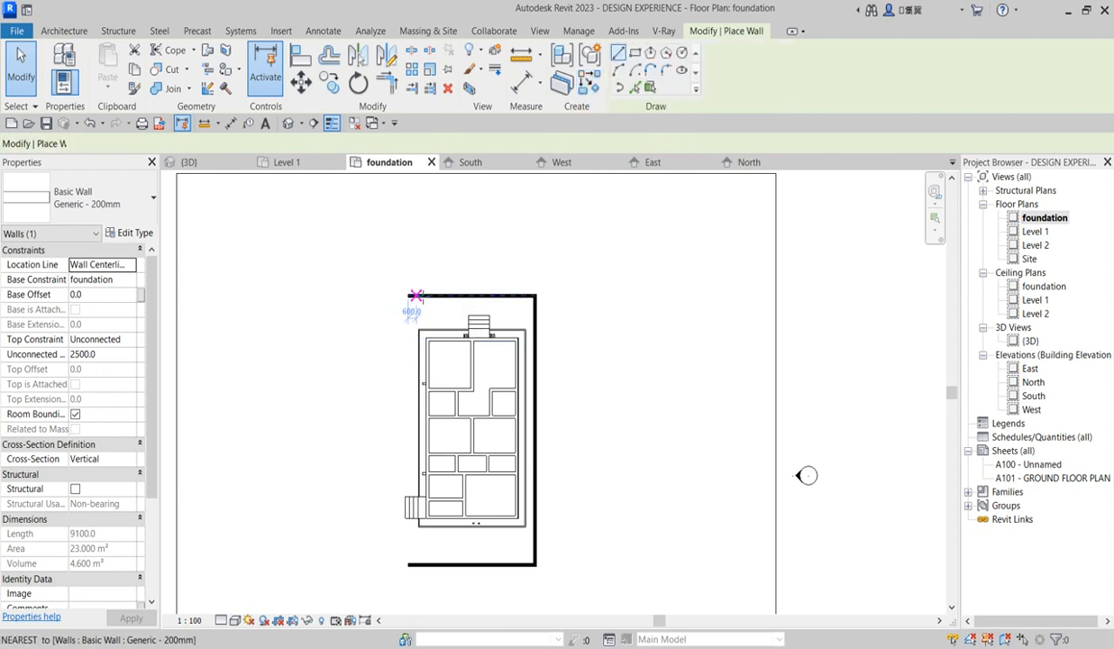
pyautogui.scroll(3, 410, 303)
pyautogui.click(410, 305)
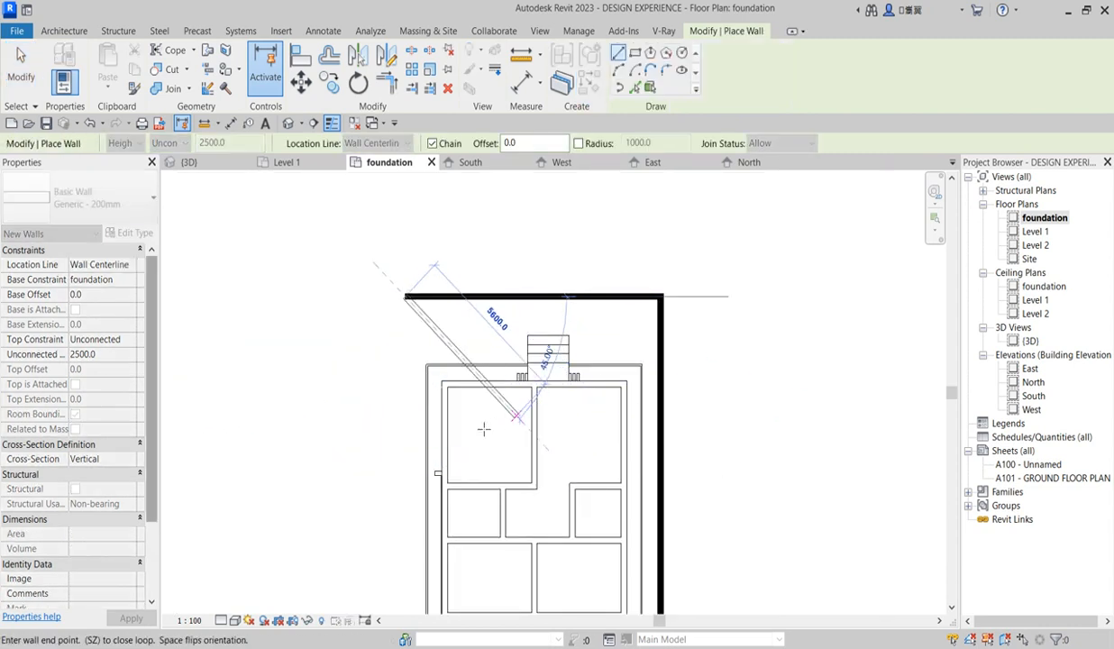
pyautogui.scroll(-3, 438, 510)
pyautogui.scroll(2, 441, 581)
pyautogui.scroll(-2, 441, 579)
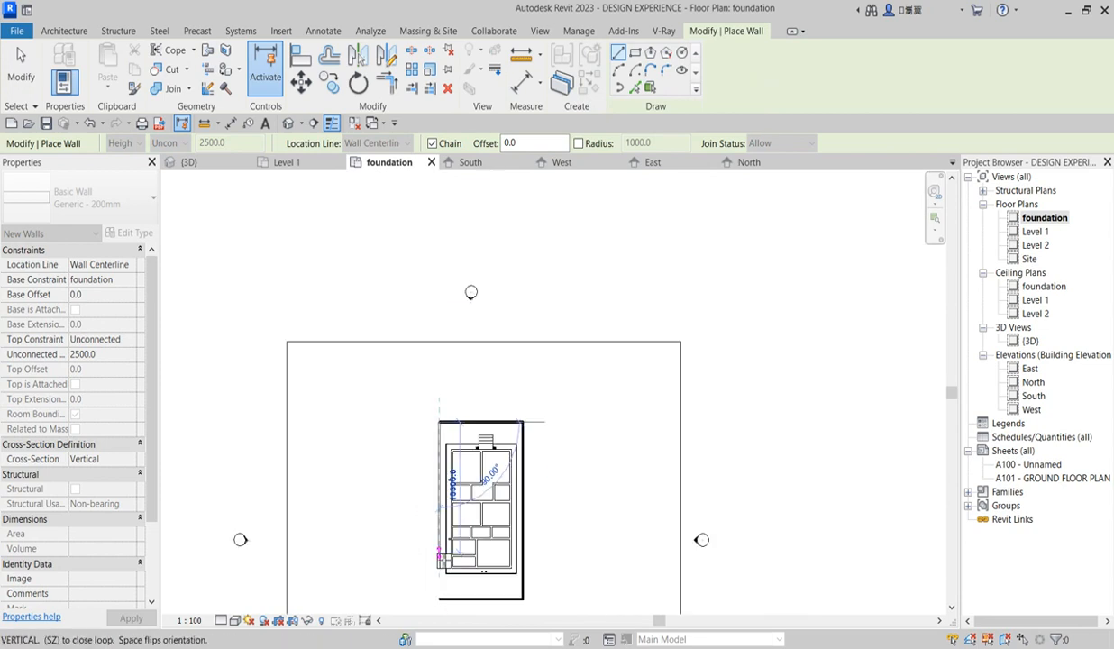
pyautogui.press('Escape')
pyautogui.rightClick(406, 455)
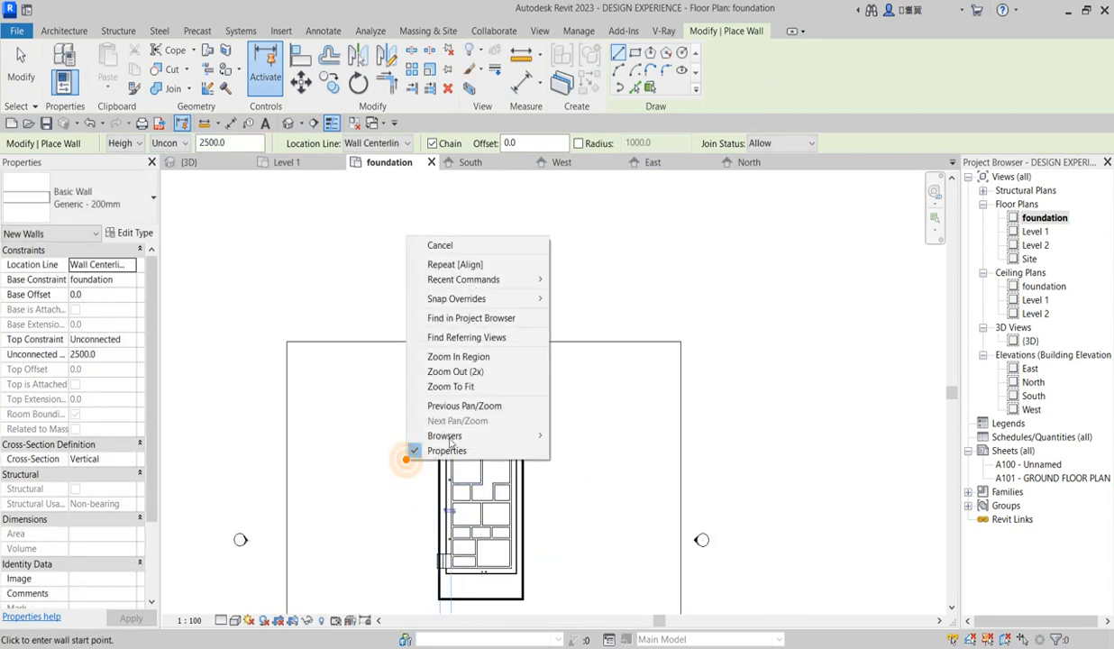
pyautogui.click(584, 254)
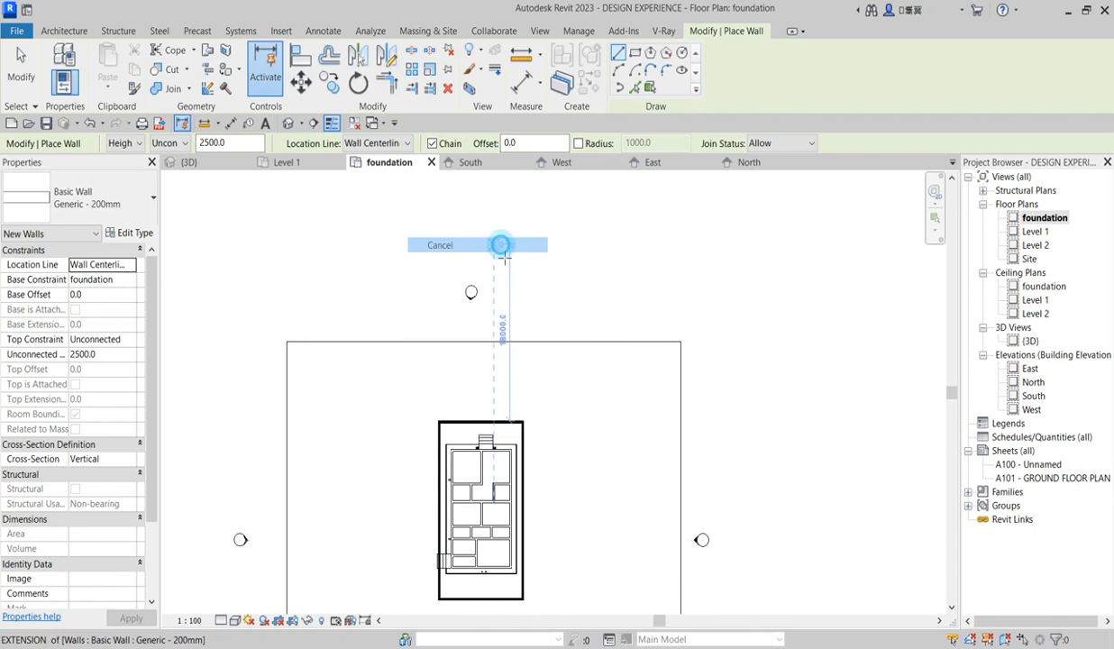
pyautogui.rightClick(370, 286)
pyautogui.click(399, 293)
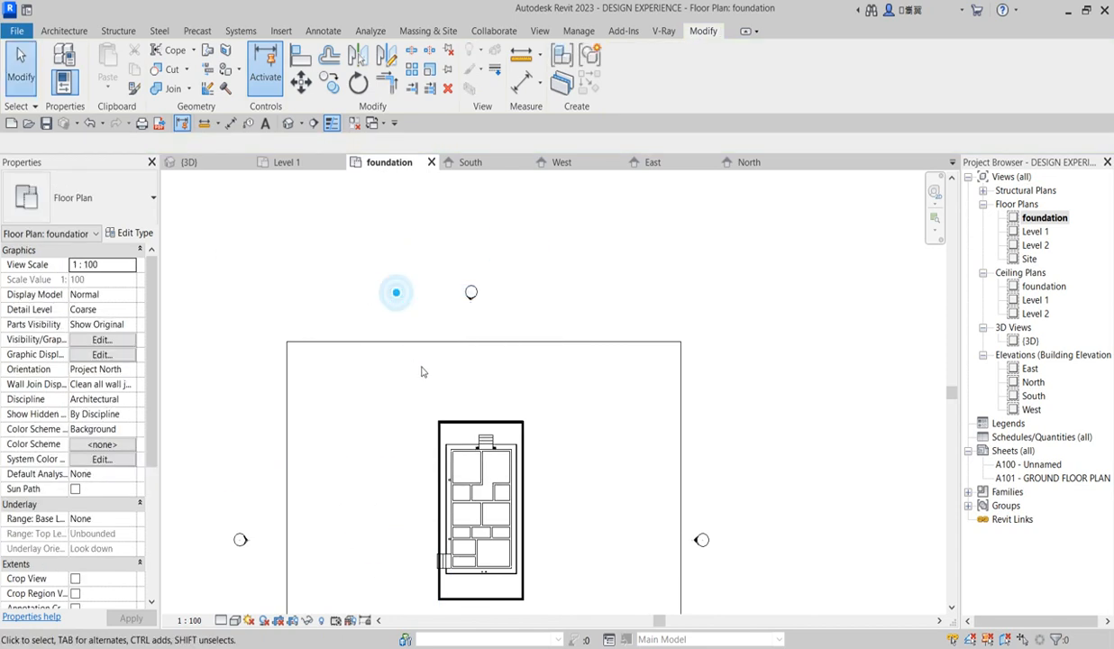
# Step: Pull the west boundary wall's north end southward, shortening the wall to about 15100 mm
pyautogui.scroll(2, 442, 437)
pyautogui.click(448, 433)
pyautogui.scroll(2, 450, 424)
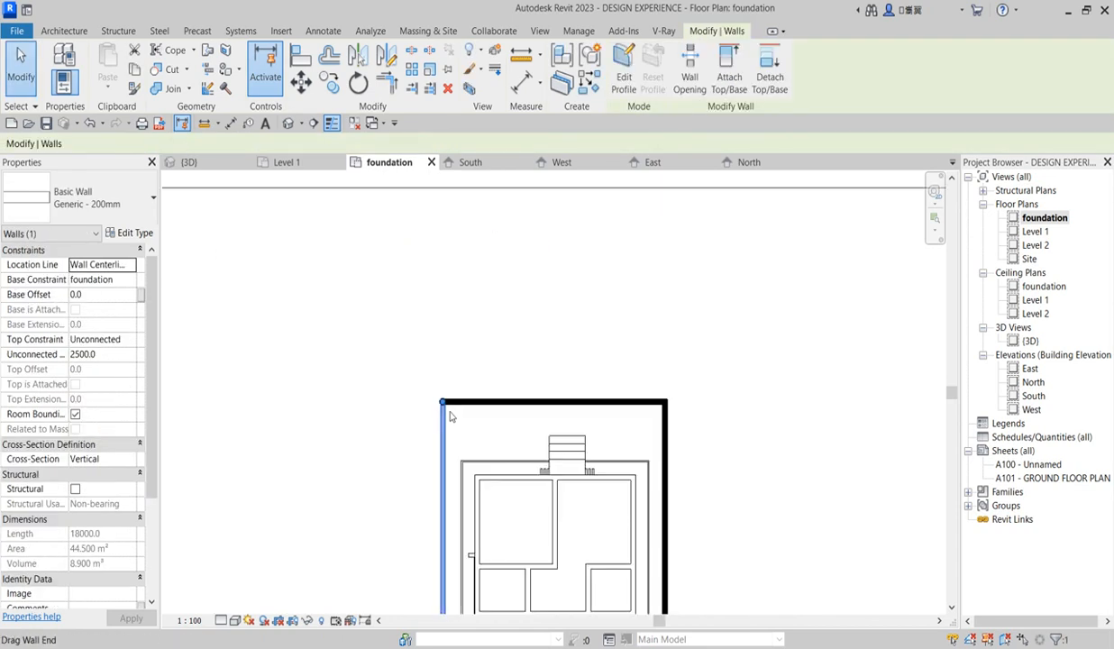
pyautogui.moveTo(441, 403); pyautogui.dragTo(442, 477)
pyautogui.scroll(-6, 510, 559)
pyautogui.scroll(3, 519, 521)
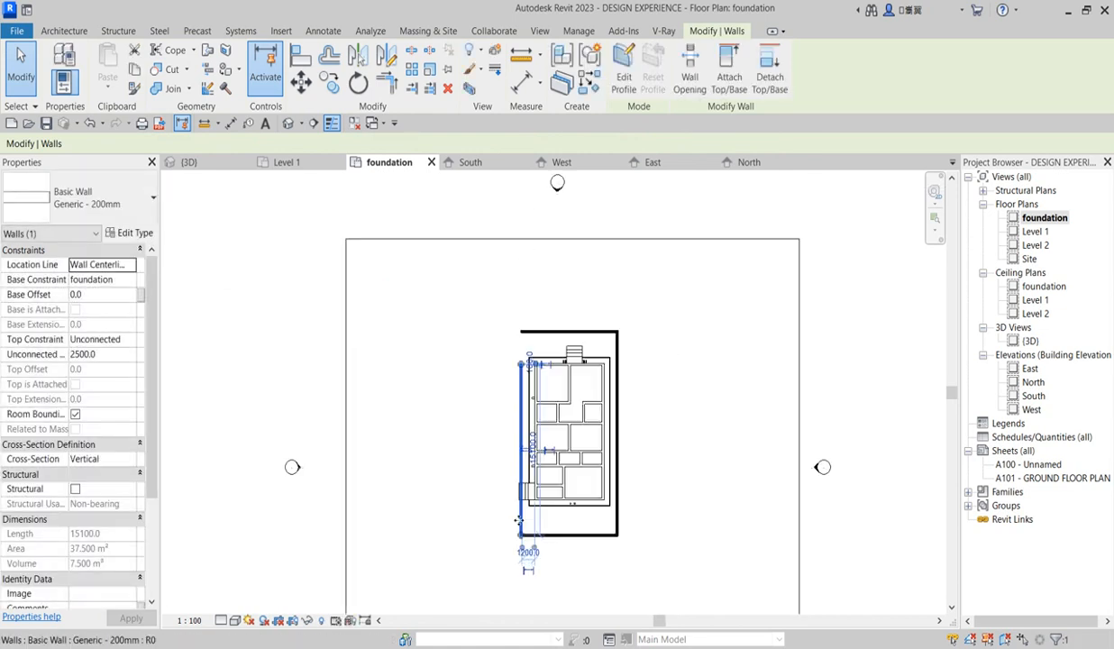
# Step: Pull the west boundary wall's south end northward, shortening the wall to about 12300 mm, and deselect it
pyautogui.scroll(3, 514, 537)
pyautogui.moveTo(528, 534); pyautogui.dragTo(534, 471)
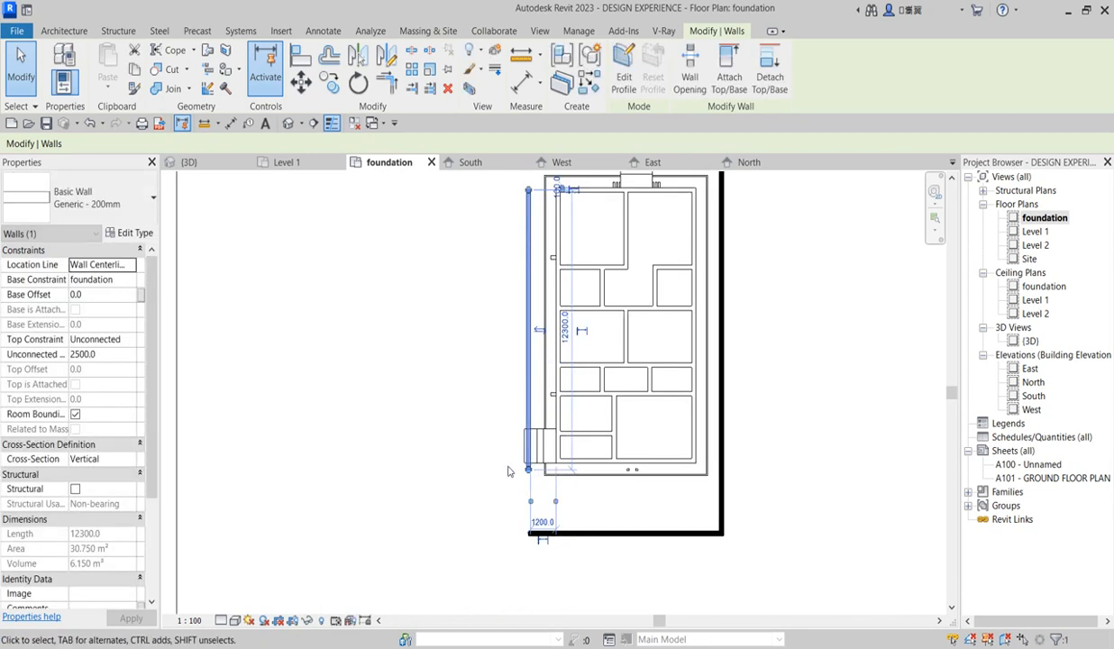
pyautogui.click(504, 462)
pyautogui.scroll(-3, 478, 460)
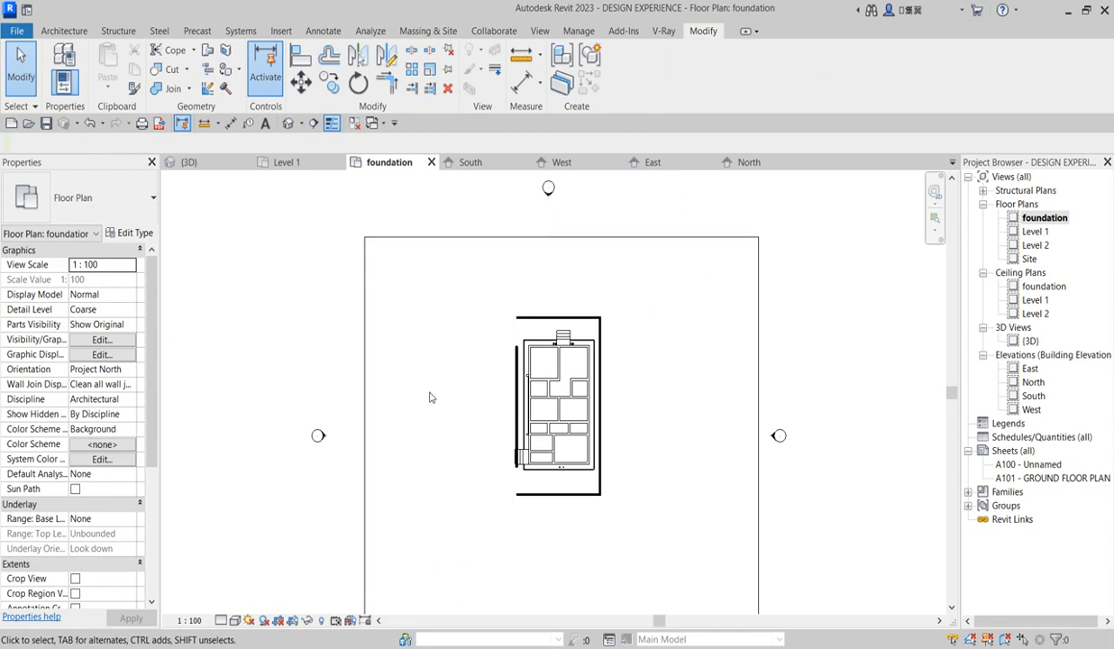
# Step: Shift the west boundary wall slightly outward from the plot and set its unconnected height to 1400 mm
pyautogui.scroll(2, 451, 394)
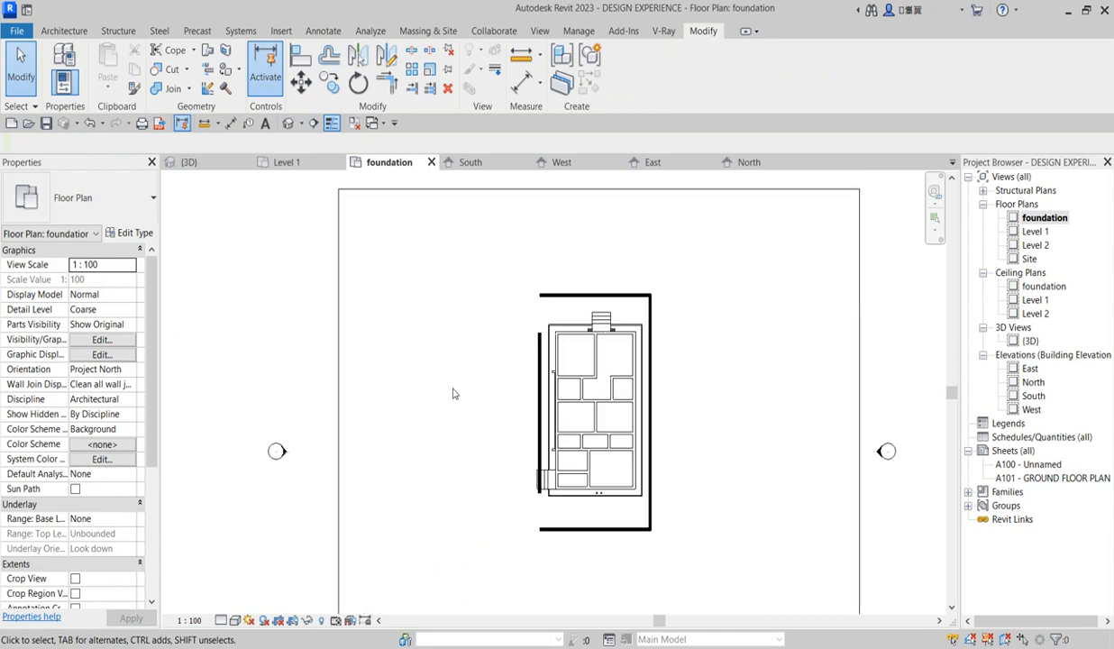
pyautogui.click(539, 406)
pyautogui.scroll(2, 539, 406)
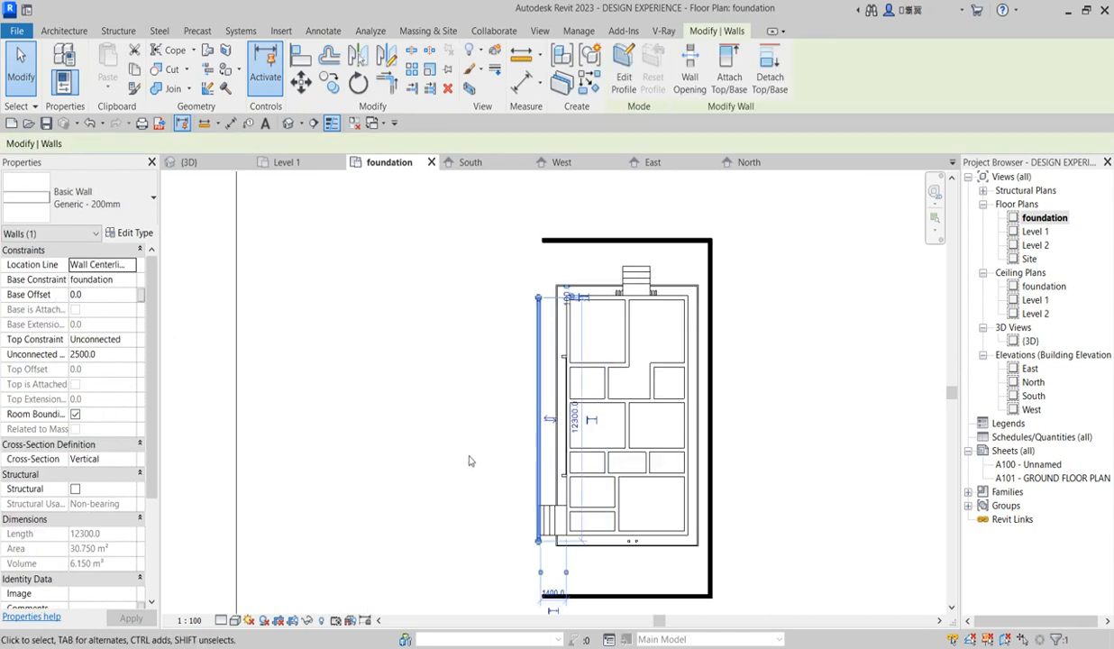
pyautogui.click(115, 357)
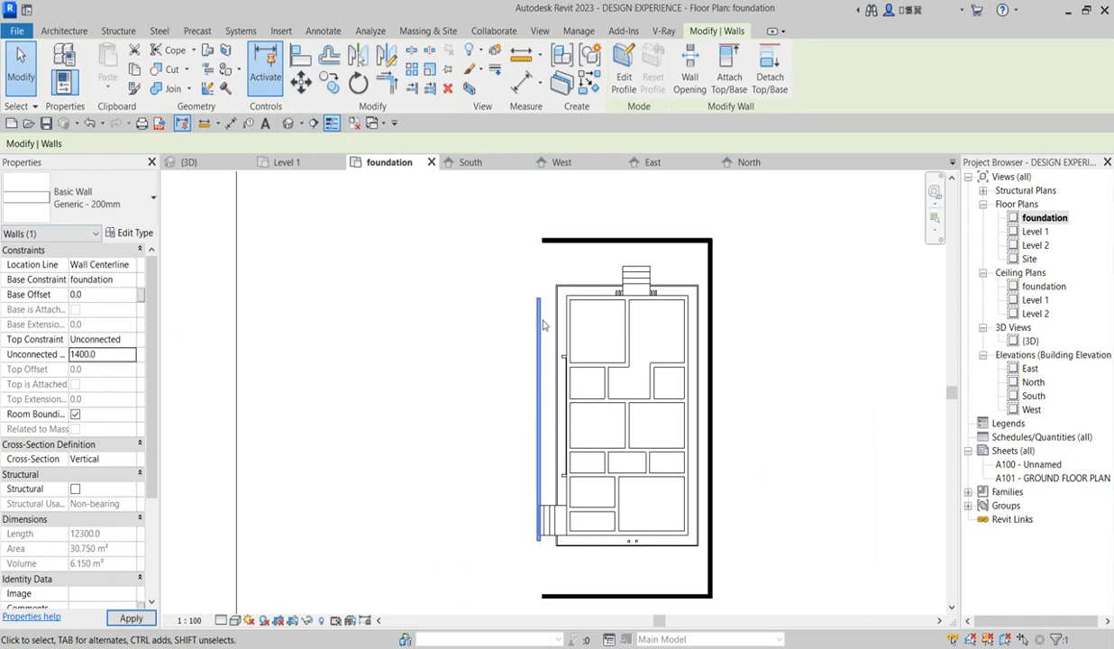
pyautogui.click(504, 373)
pyautogui.scroll(-2, 505, 373)
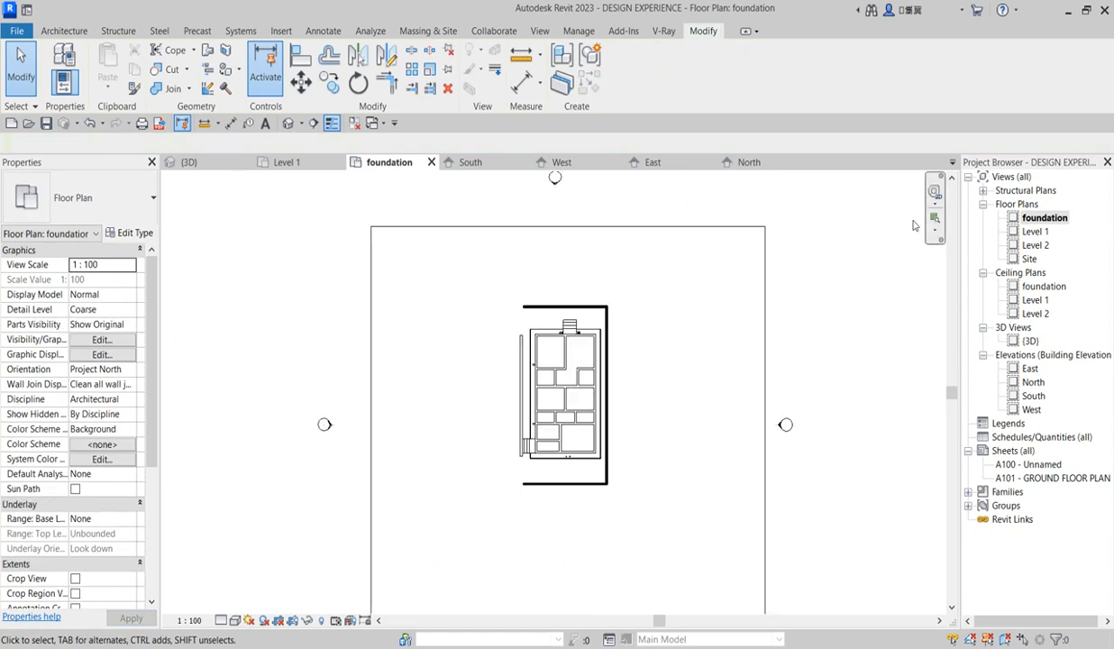
# Step: Examine the low west wall and the other boundary walls around the house in the 3D view
pyautogui.doubleClick(1030, 340)
pyautogui.scroll(2, 630, 465)
pyautogui.scroll(-3, 676, 392)
pyautogui.scroll(5, 685, 383)
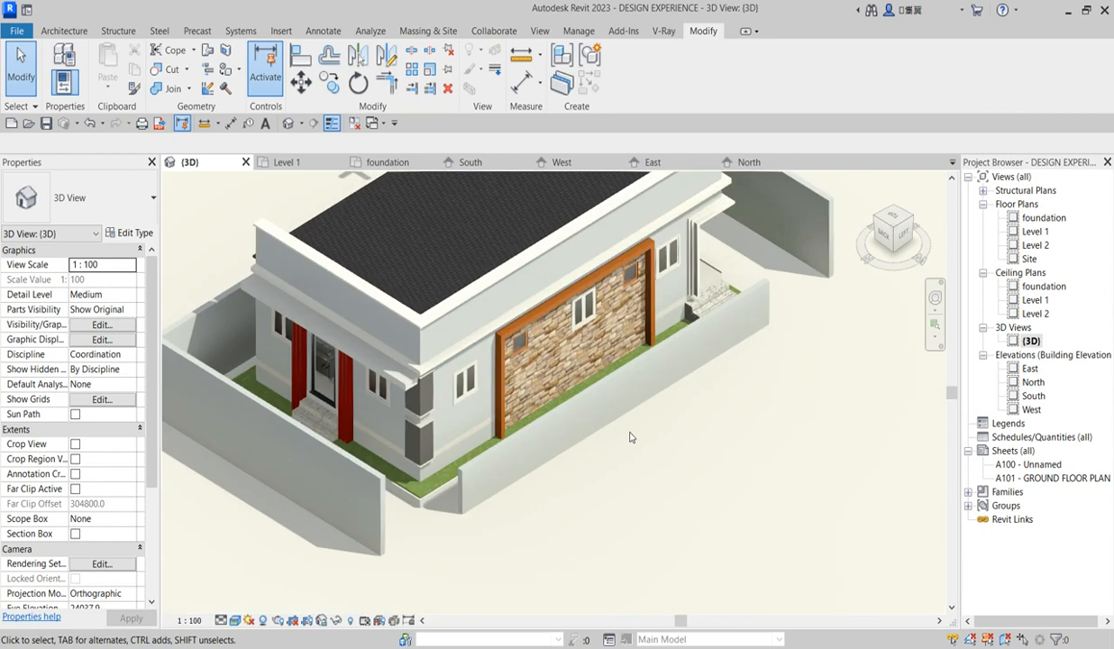
pyautogui.scroll(-3, 458, 504)
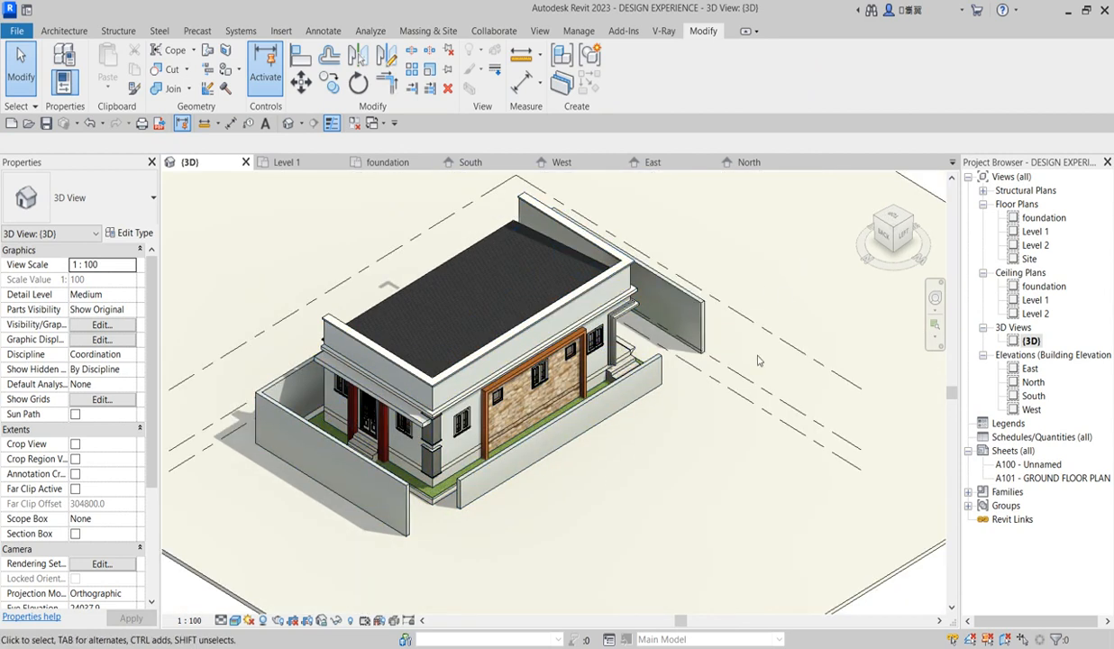
pyautogui.scroll(1, 582, 204)
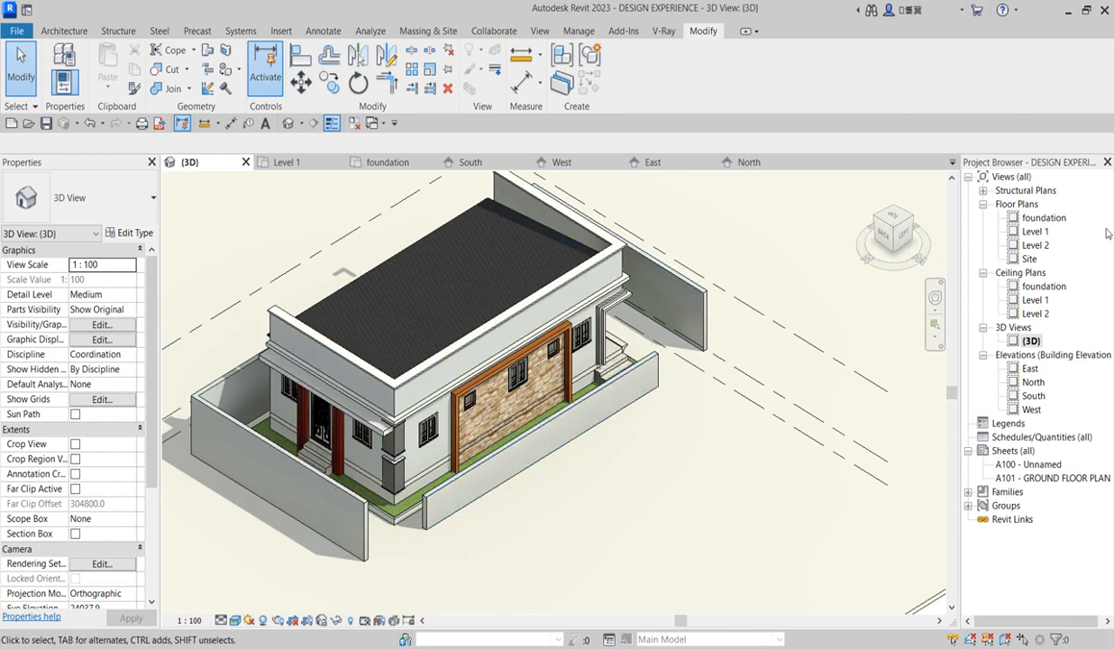
# Step: Open the Level 1 floor plan and focus on the plot's northwest corner
pyautogui.doubleClick(1036, 232)
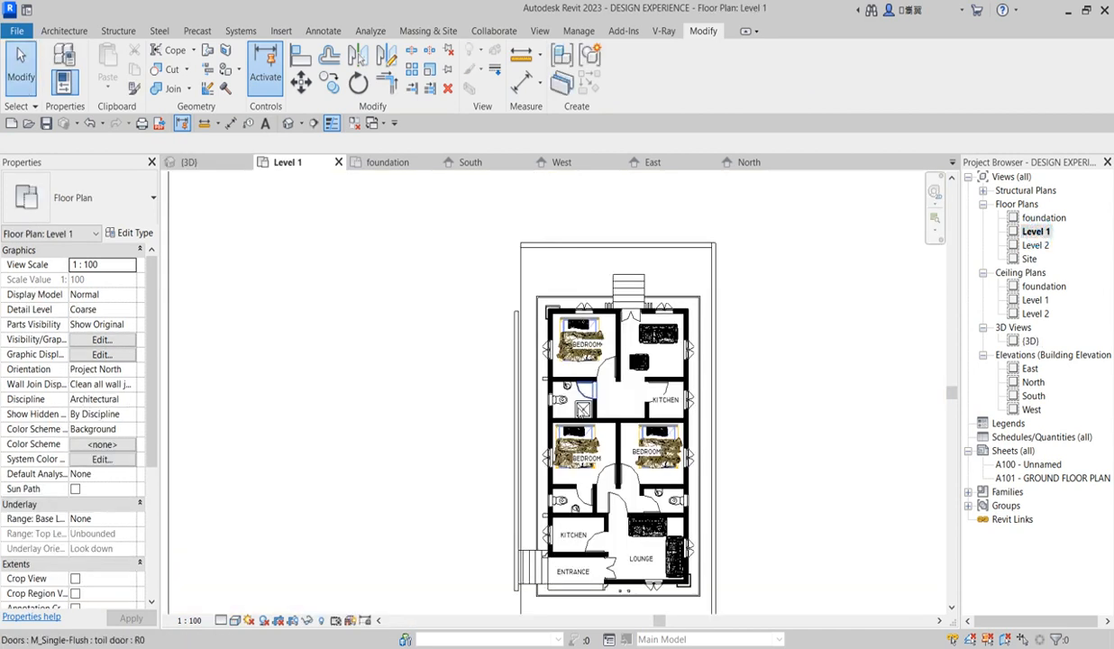
pyautogui.scroll(2, 528, 270)
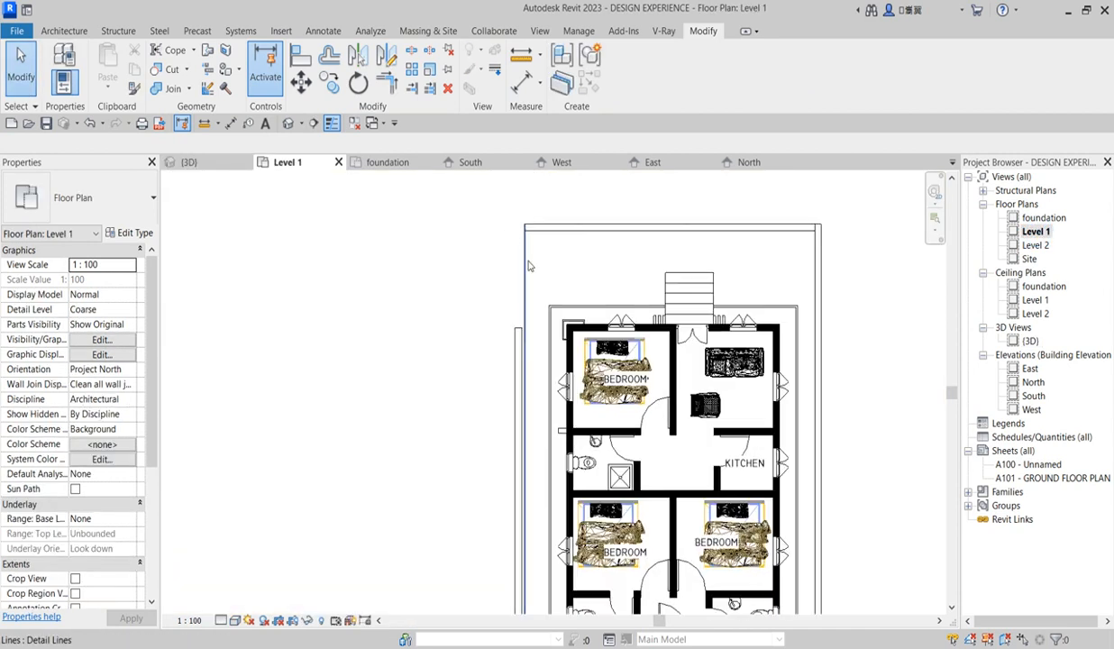
pyautogui.scroll(-3, 528, 288)
pyautogui.scroll(2, 457, 185)
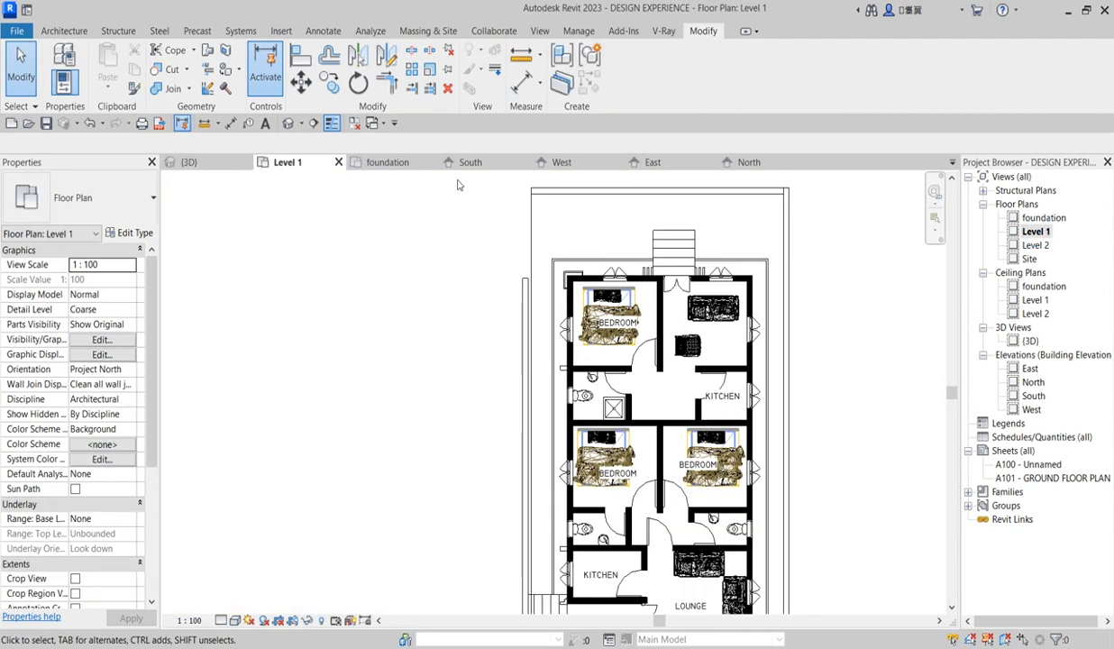
pyautogui.click(302, 56)
pyautogui.click(528, 248)
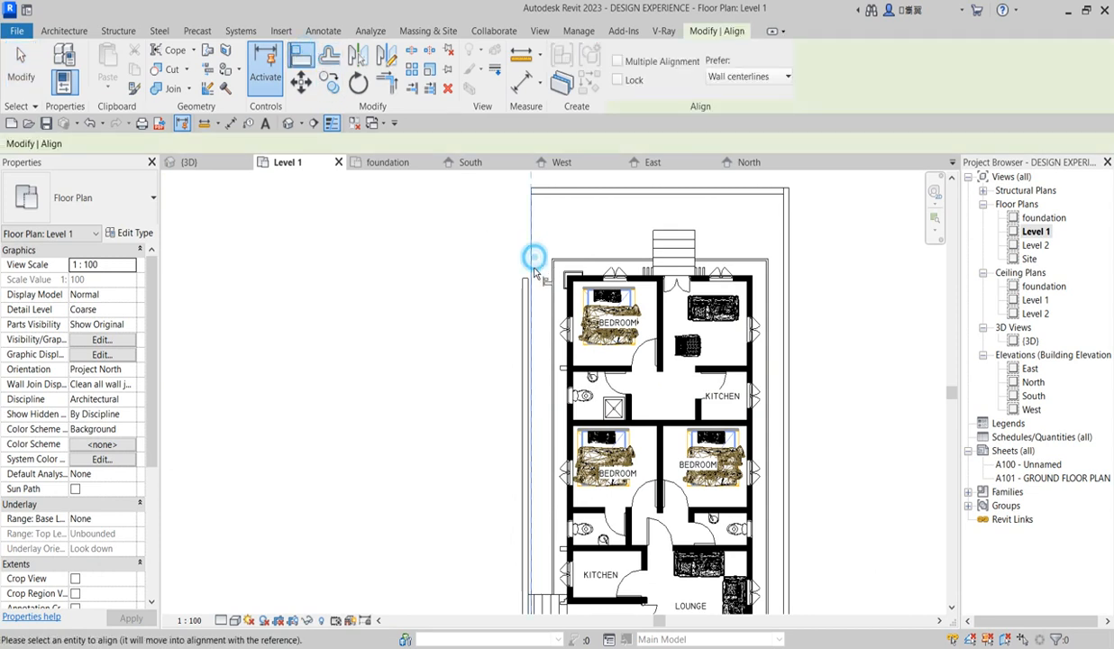
pyautogui.scroll(-2, 463, 261)
pyautogui.scroll(-1, 463, 260)
pyautogui.rightClick(444, 231)
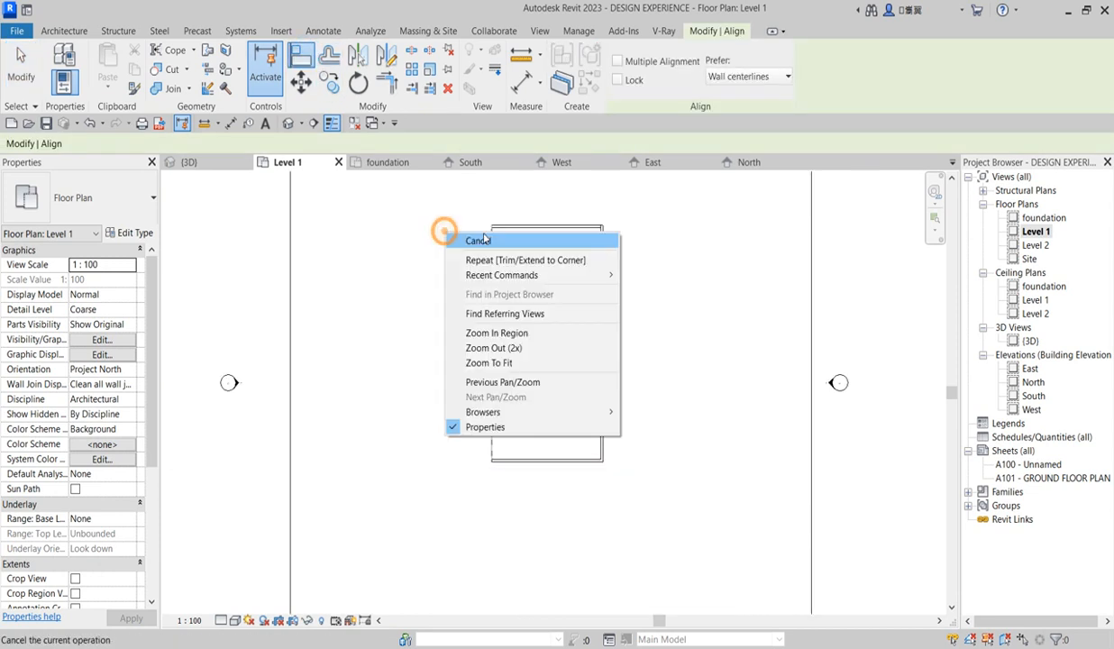
pyautogui.click(484, 240)
pyautogui.rightClick(432, 213)
pyautogui.click(490, 222)
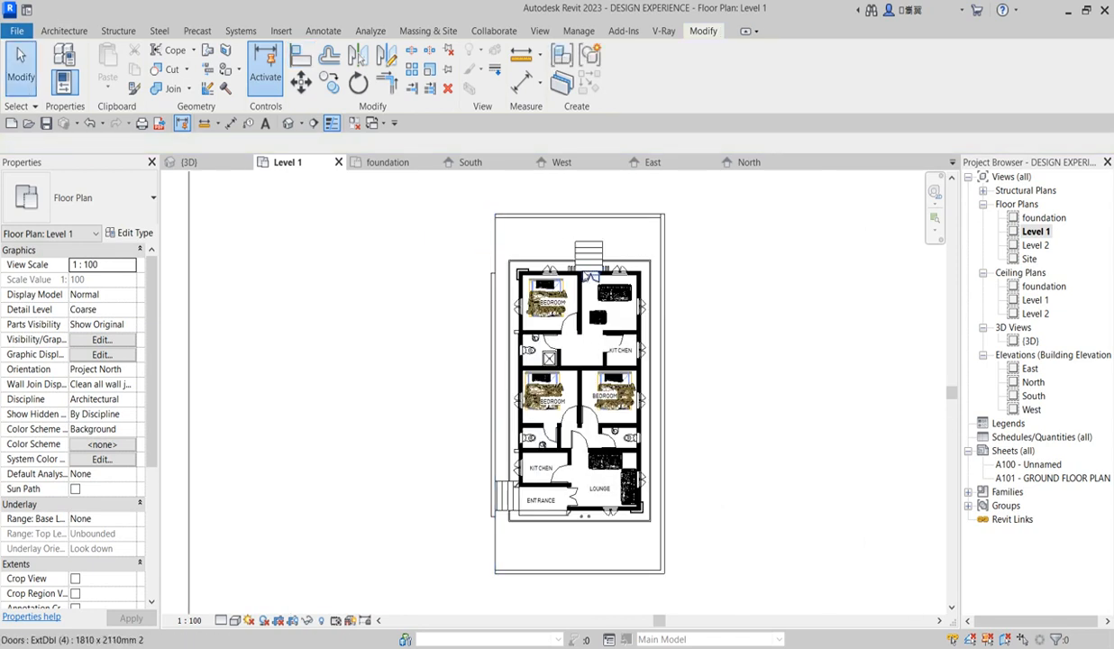
# Step: Extend the north boundary wall's west end to the outer face of the west wall, making it 9300 mm long
pyautogui.scroll(3, 514, 219)
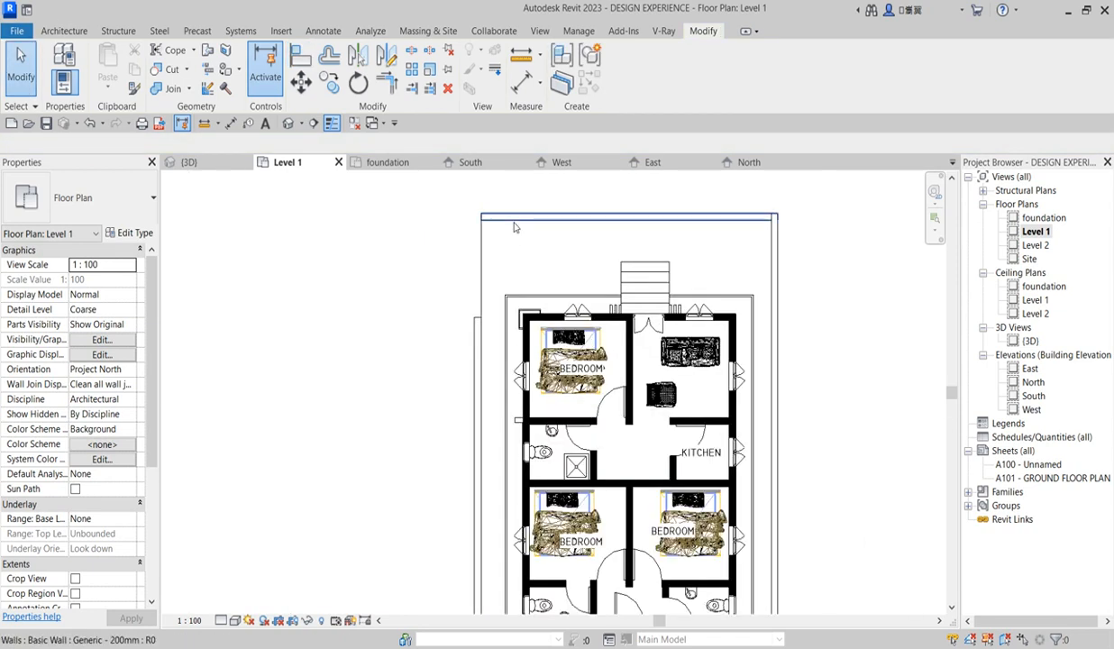
pyautogui.click(505, 217)
pyautogui.scroll(2, 478, 214)
pyautogui.moveTo(477, 215); pyautogui.dragTo(467, 216)
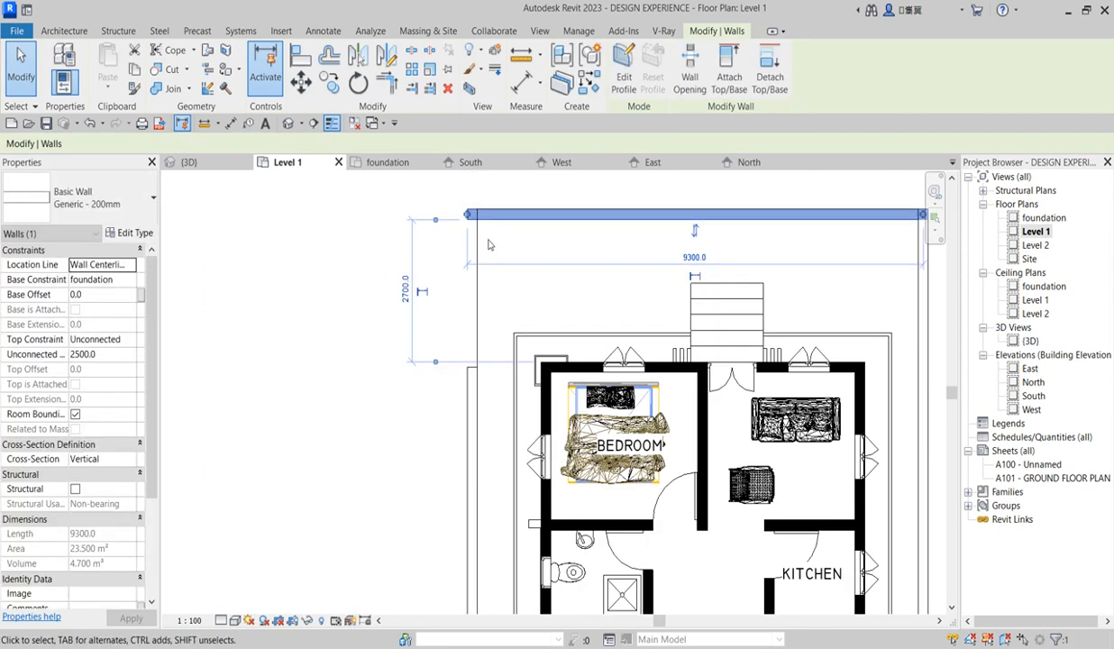
pyautogui.scroll(-5, 487, 242)
pyautogui.scroll(3, 469, 475)
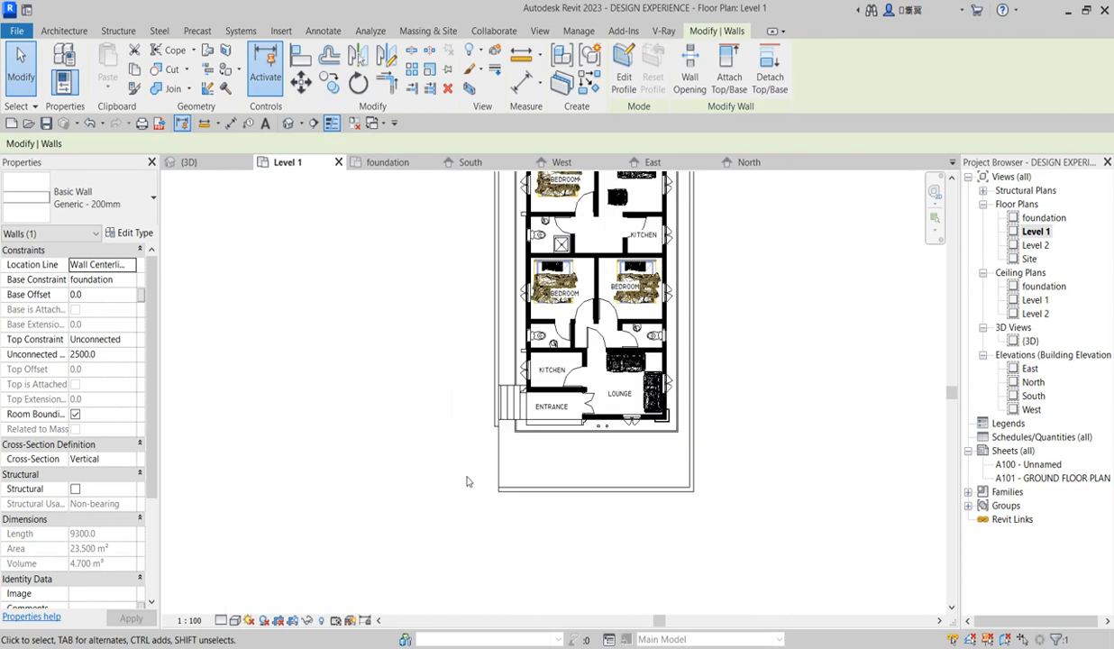
# Step: Align the south boundary wall's west end with the outer face of the low west wall
pyautogui.press('a')
pyautogui.press('l')
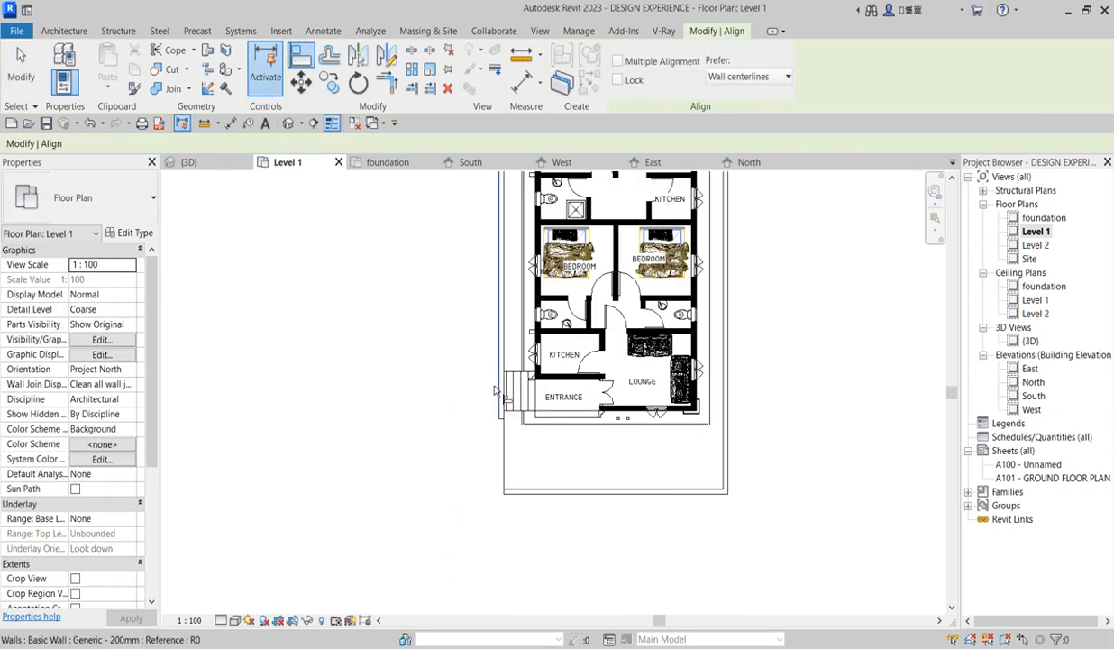
pyautogui.click(492, 383)
pyautogui.scroll(3, 516, 503)
pyautogui.scroll(2, 509, 498)
pyautogui.click(467, 484)
pyautogui.scroll(-5, 504, 441)
pyautogui.scroll(-2, 519, 434)
pyautogui.rightClick(438, 316)
pyautogui.click(458, 312)
pyautogui.scroll(3, 506, 238)
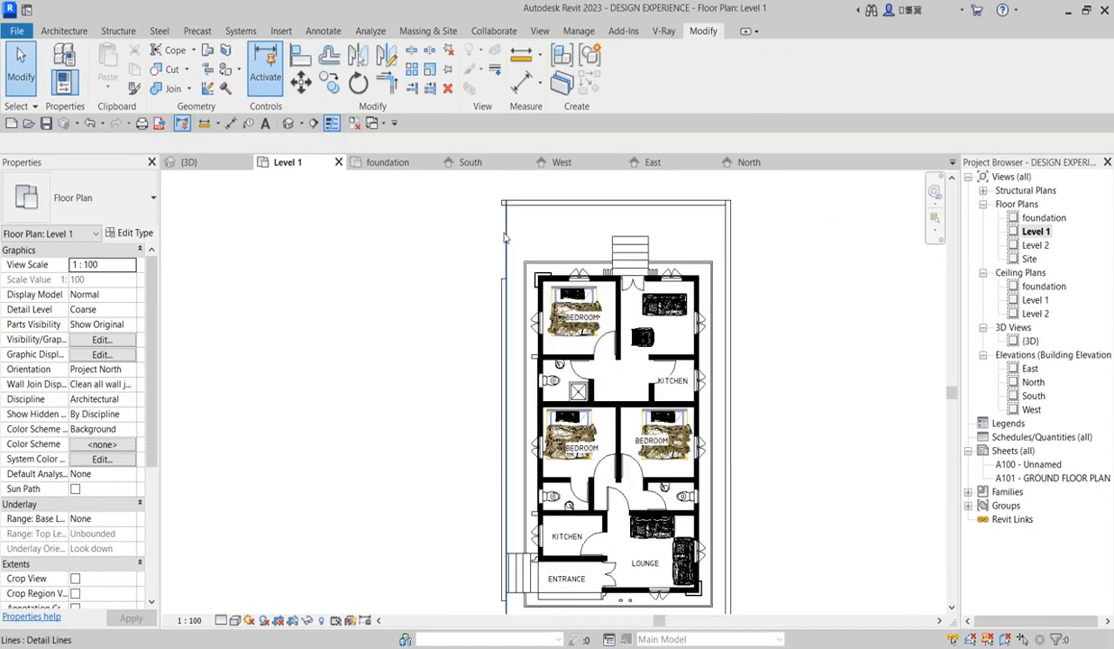
pyautogui.scroll(1, 506, 238)
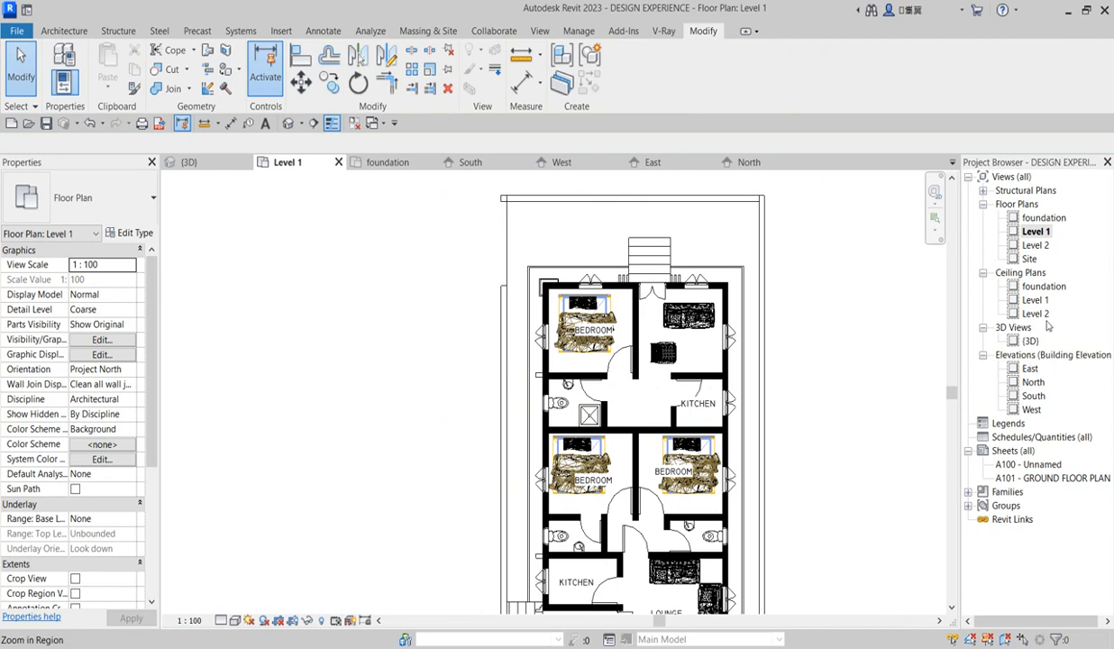
# Step: Open the West elevation and widen its crop region on both sides to include the full extent of the boundary walls
pyautogui.doubleClick(1033, 397)
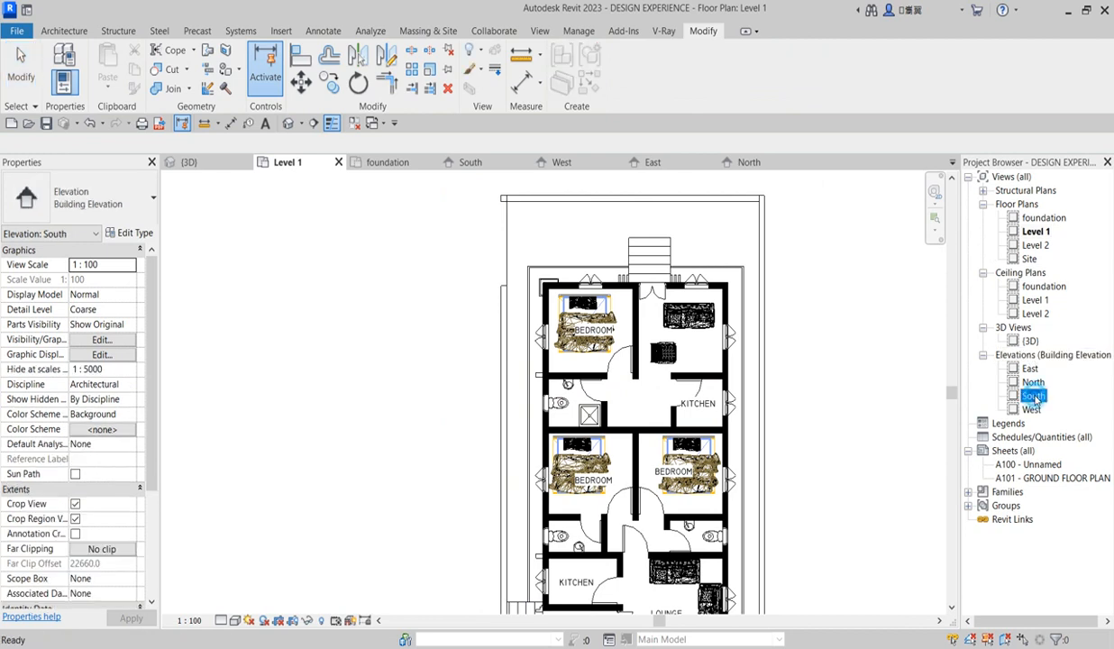
pyautogui.doubleClick(1031, 410)
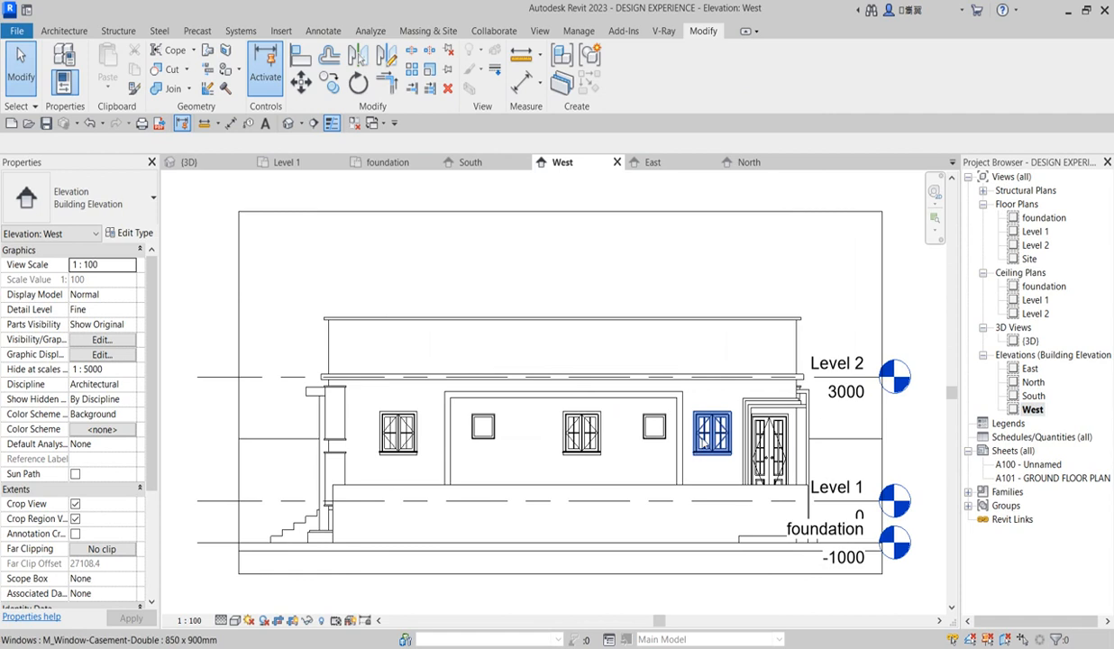
pyautogui.scroll(-3, 662, 434)
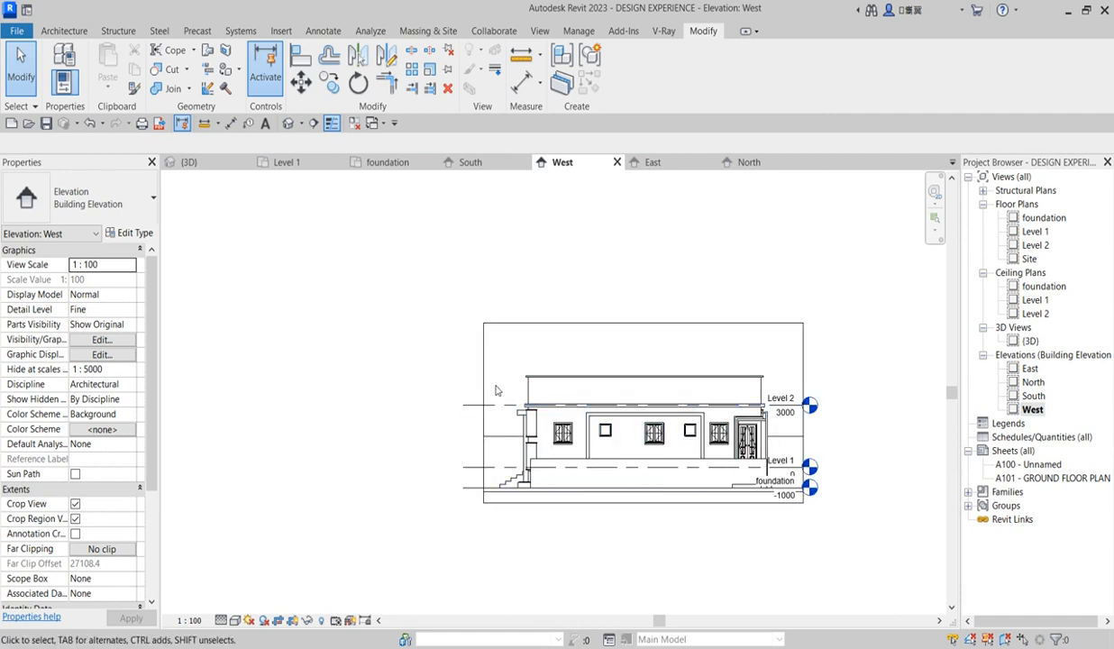
pyautogui.click(482, 387)
pyautogui.moveTo(483, 412); pyautogui.dragTo(410, 415)
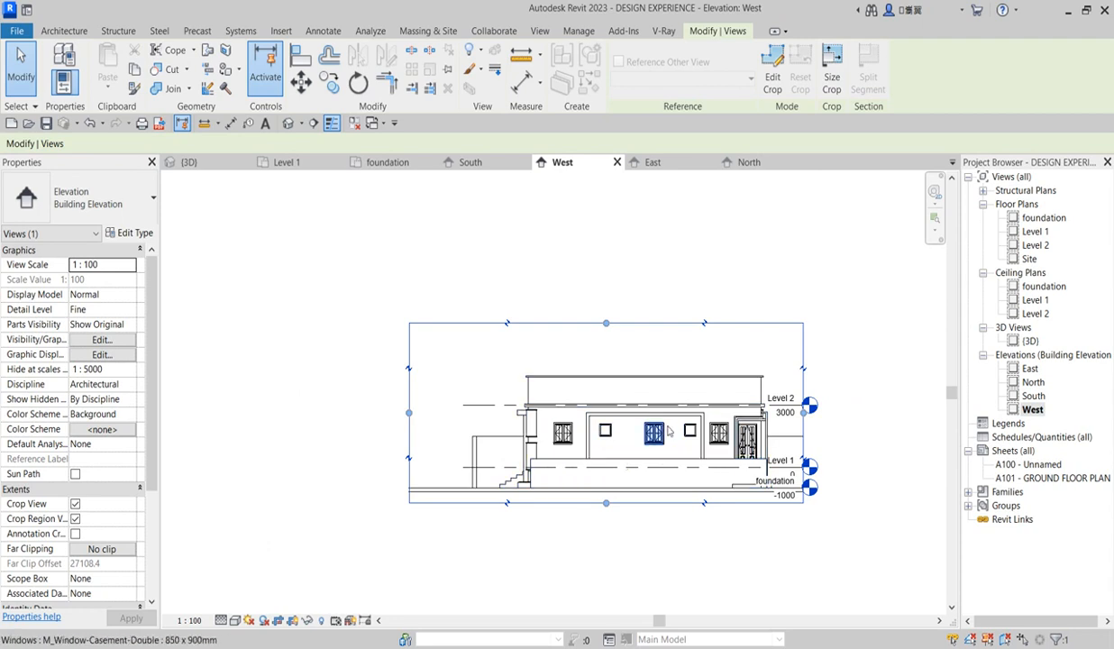
pyautogui.moveTo(808, 417); pyautogui.dragTo(875, 423)
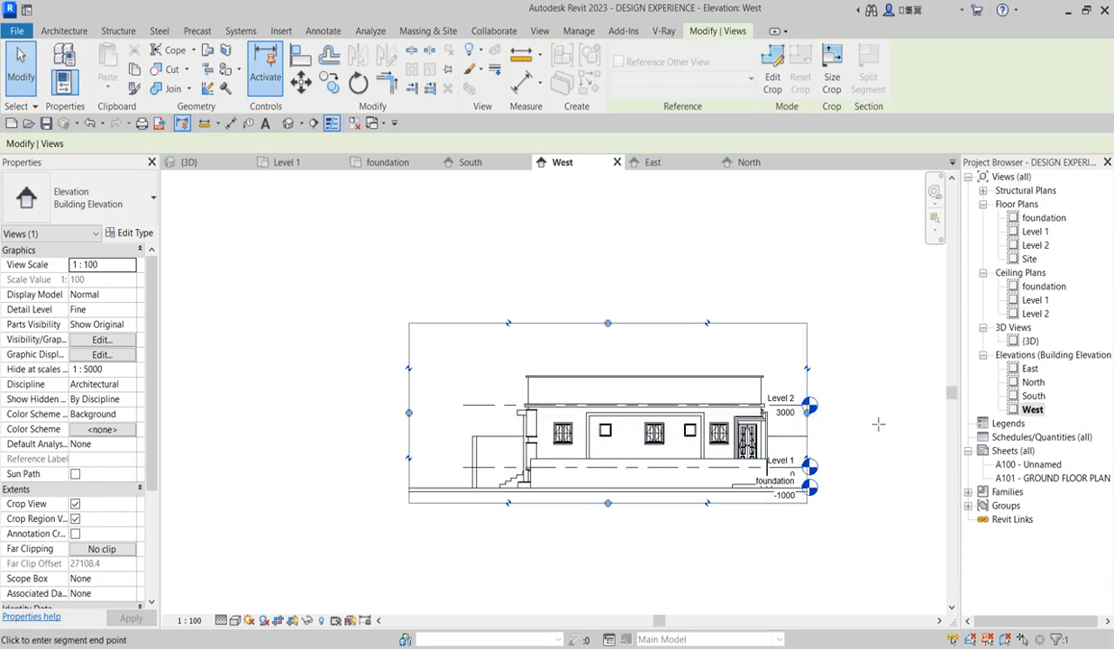
pyautogui.scroll(3, 820, 487)
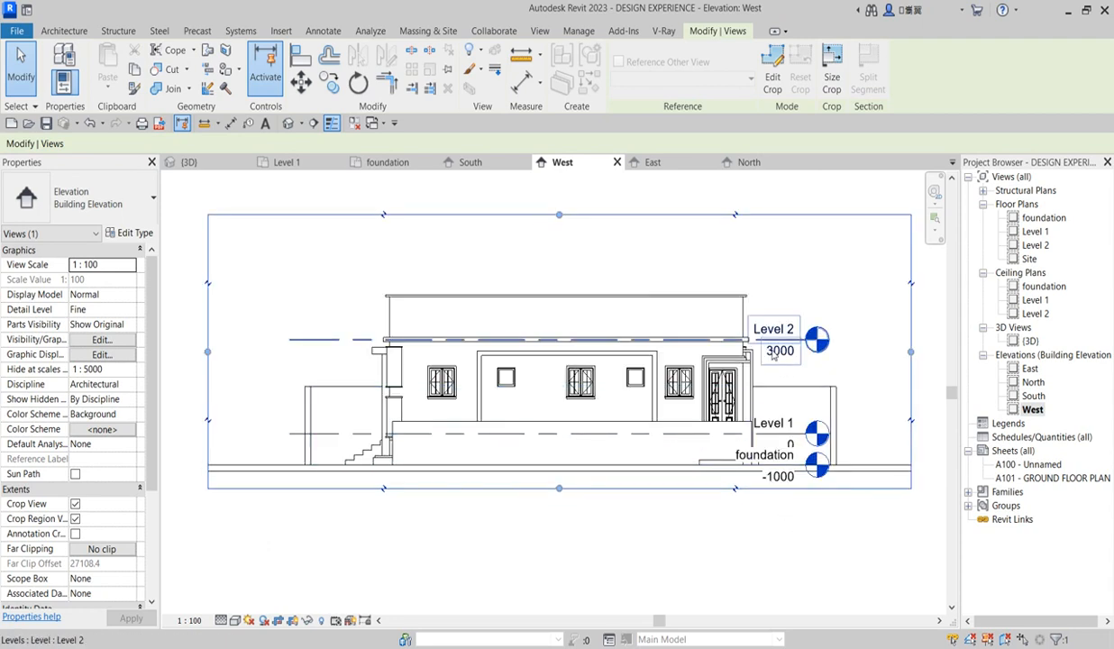
# Step: Extend the level lines southward so that their heads lie beyond the widened crop region
pyautogui.click(762, 341)
pyautogui.scroll(-3, 677, 396)
pyautogui.moveTo(740, 368); pyautogui.dragTo(838, 370)
pyautogui.click(769, 465)
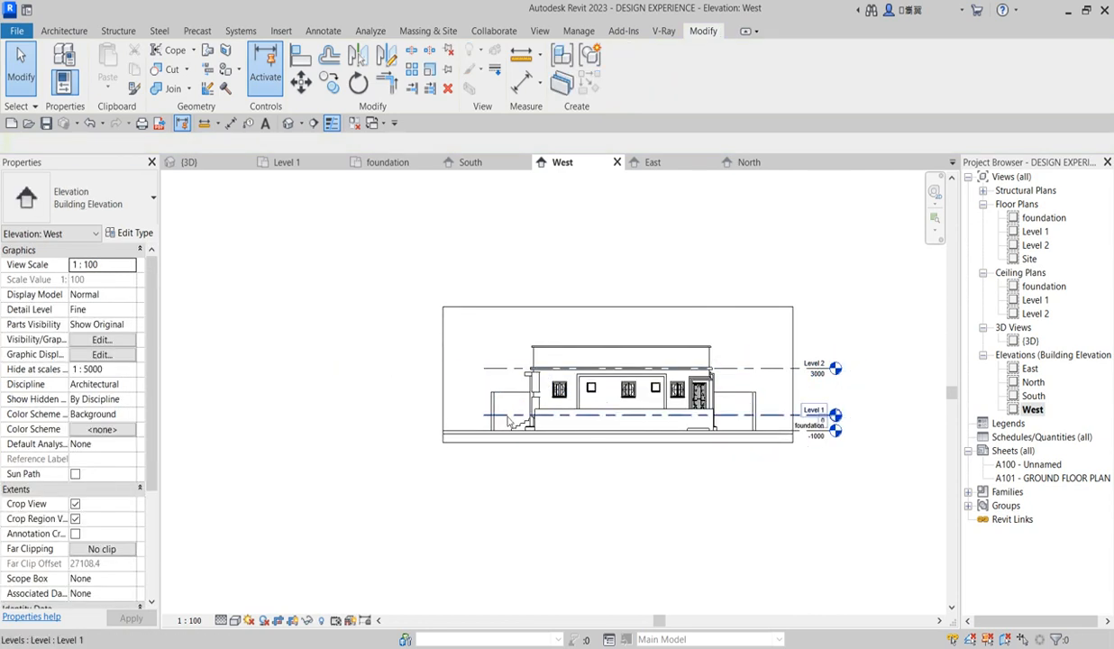
# Step: Start a new in-place model in the Casework category with the default name
pyautogui.scroll(2, 511, 420)
pyautogui.click(79, 31)
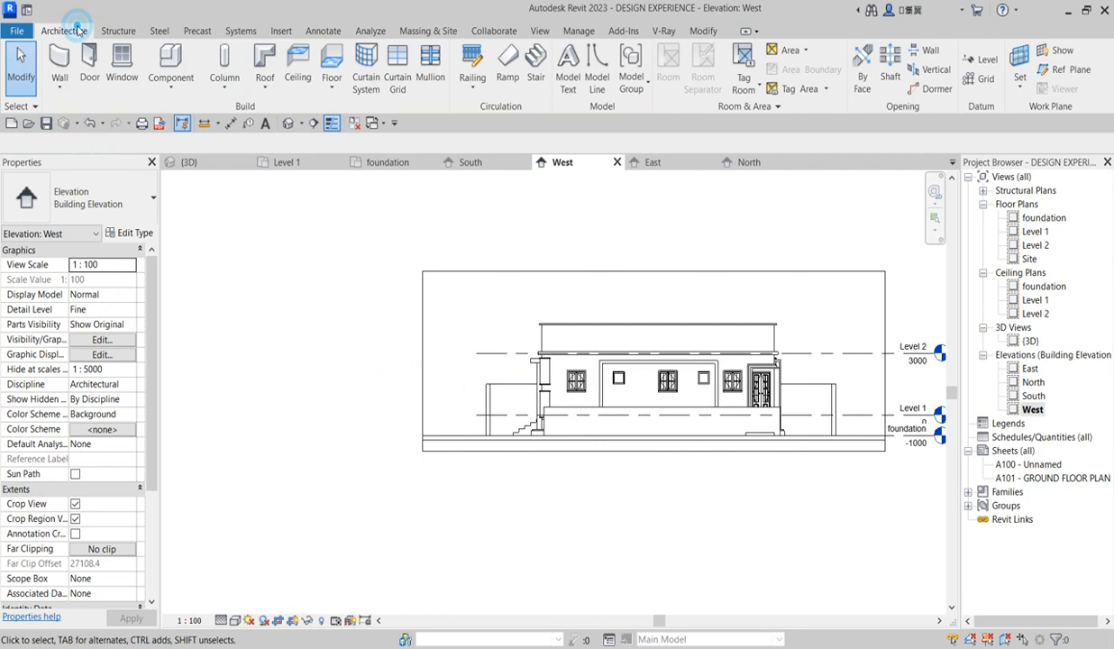
pyautogui.click(167, 88)
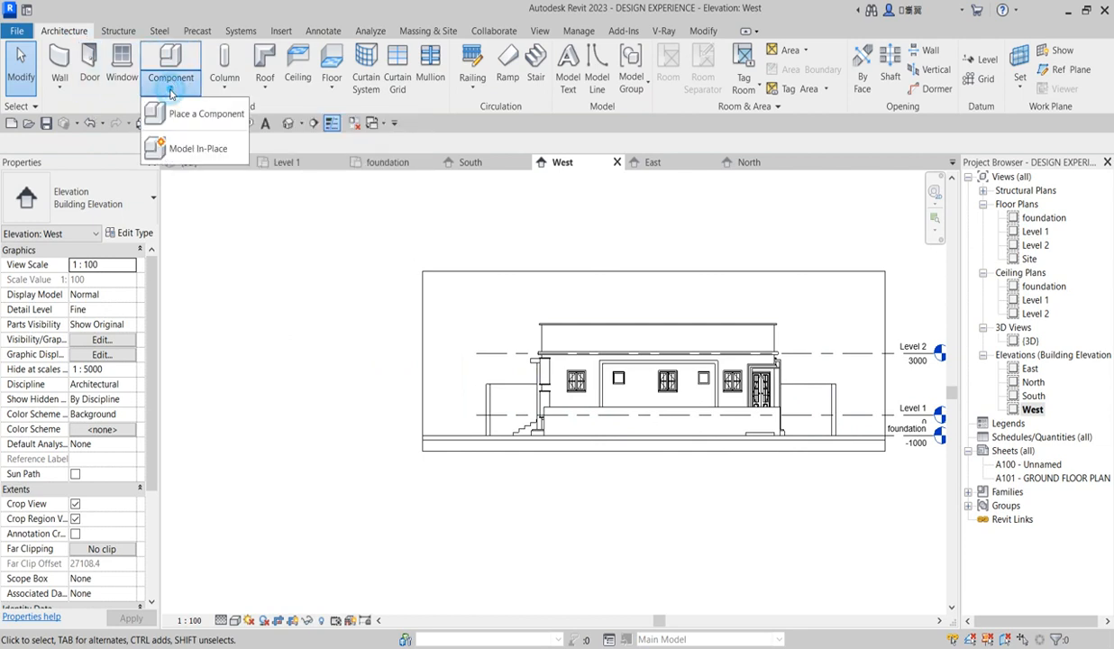
pyautogui.click(200, 150)
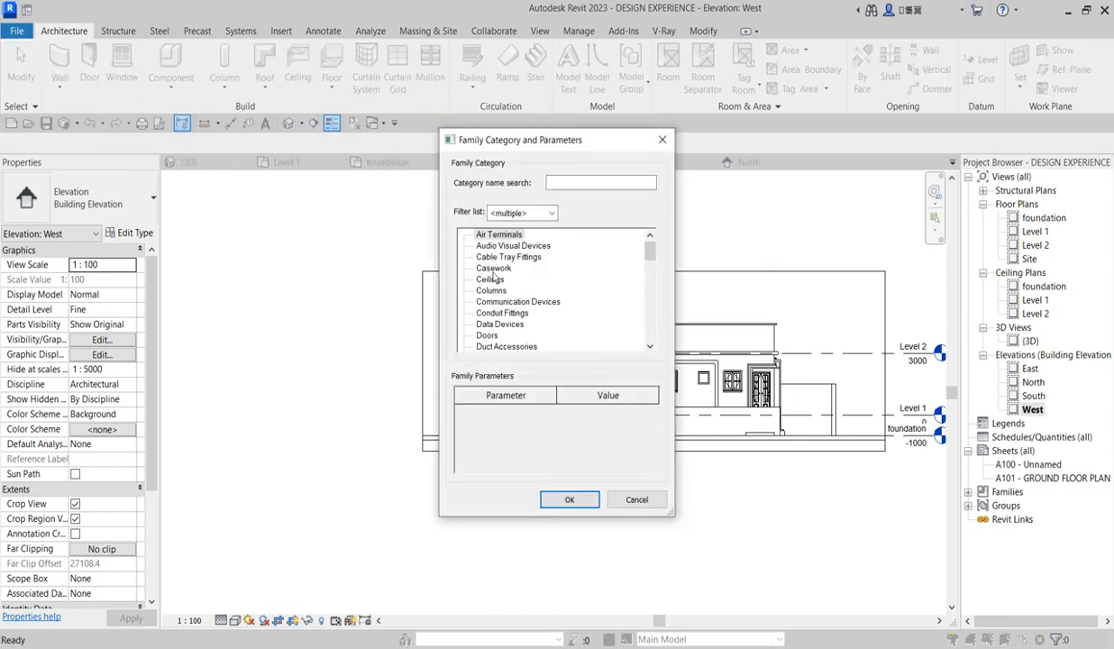
pyautogui.click(559, 499)
pyautogui.click(557, 360)
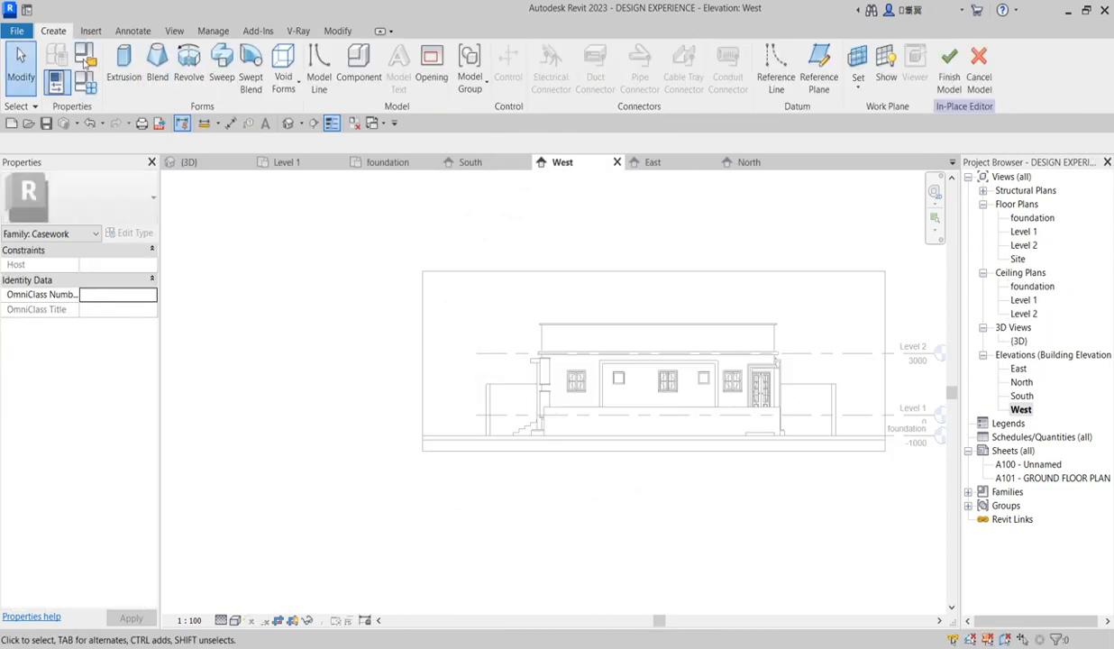
# Step: On the low west wall's face plane, extrude a 2800 mm by about 2344 mm rectangle 250 mm deep across the north opening
pyautogui.click(123, 68)
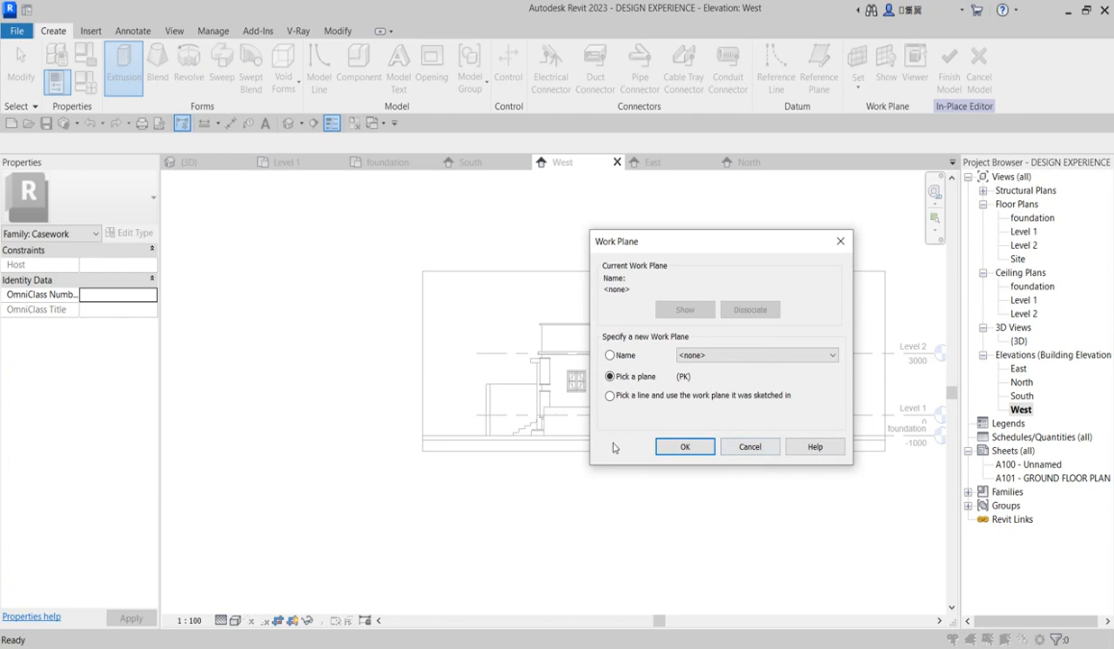
pyautogui.click(683, 447)
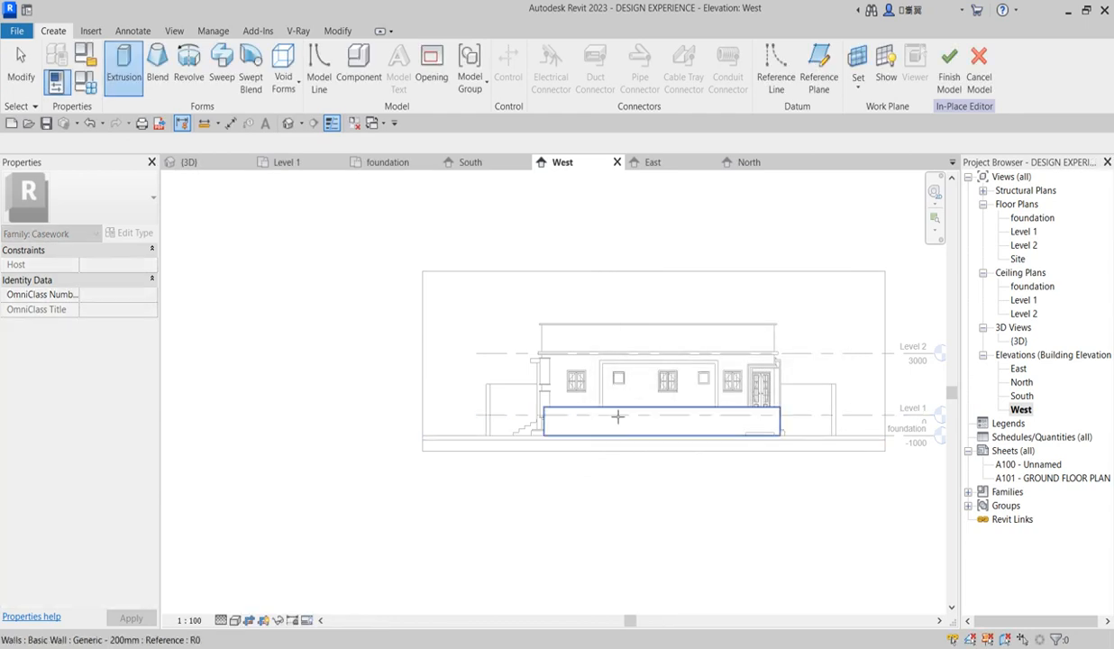
pyautogui.click(612, 410)
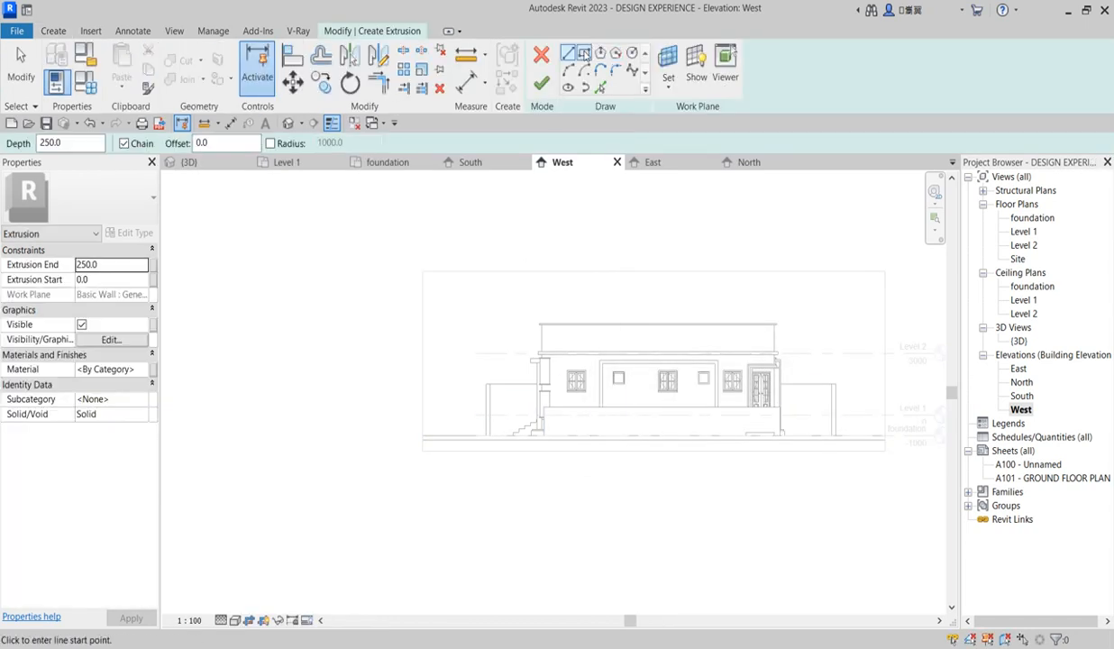
pyautogui.click(584, 54)
pyautogui.scroll(5, 552, 446)
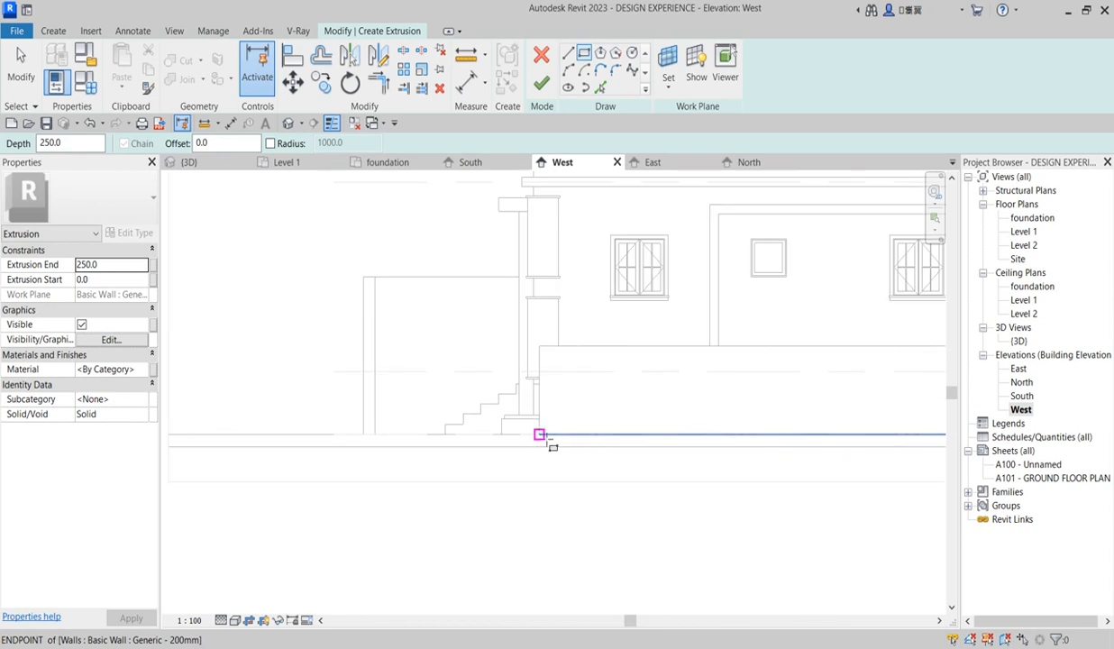
pyautogui.click(539, 435)
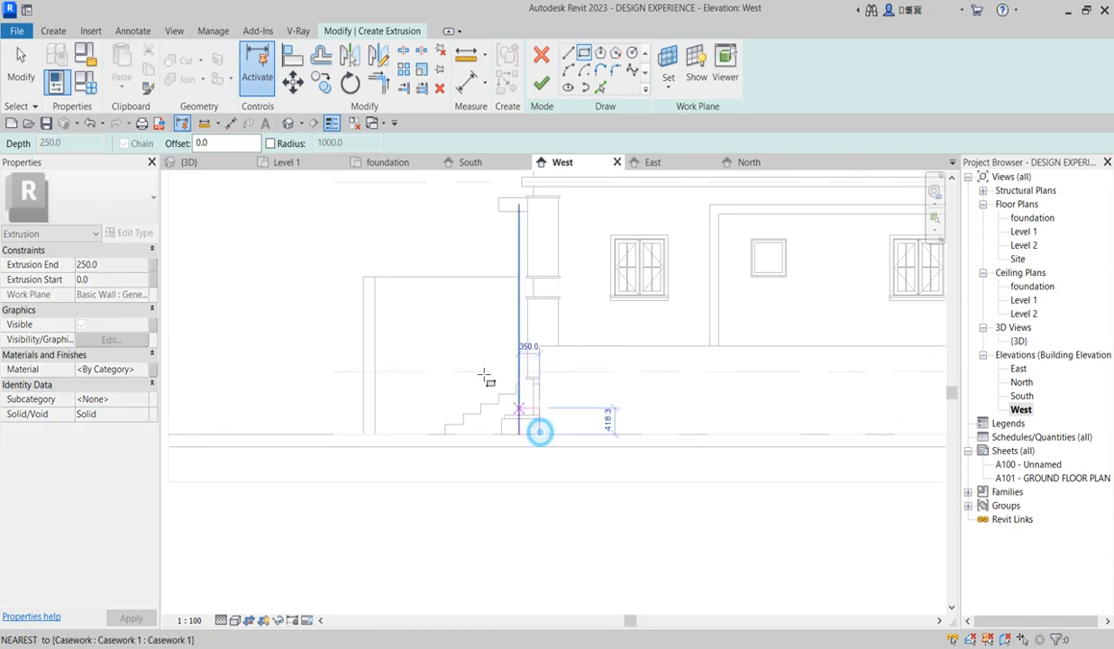
pyautogui.click(375, 287)
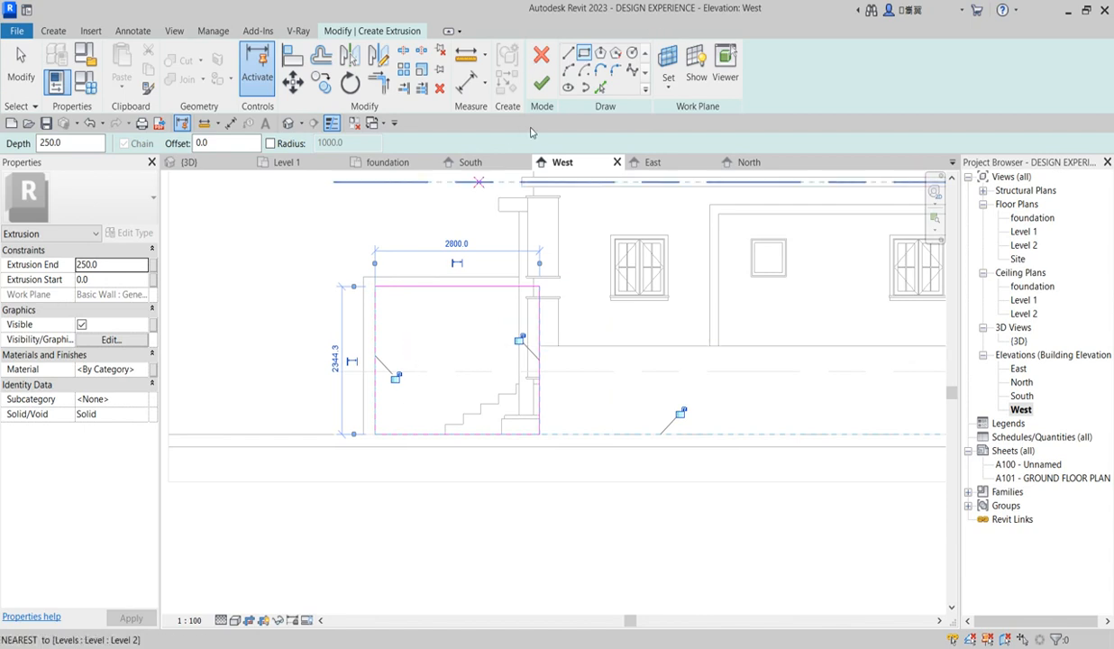
pyautogui.click(584, 53)
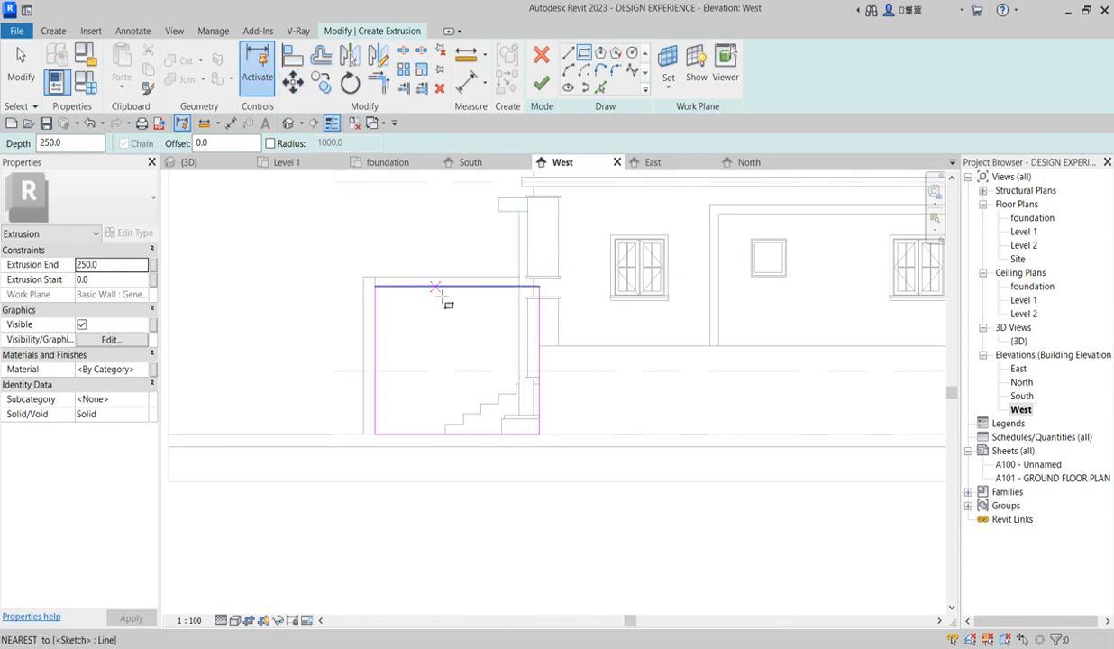
pyautogui.press('Escape')
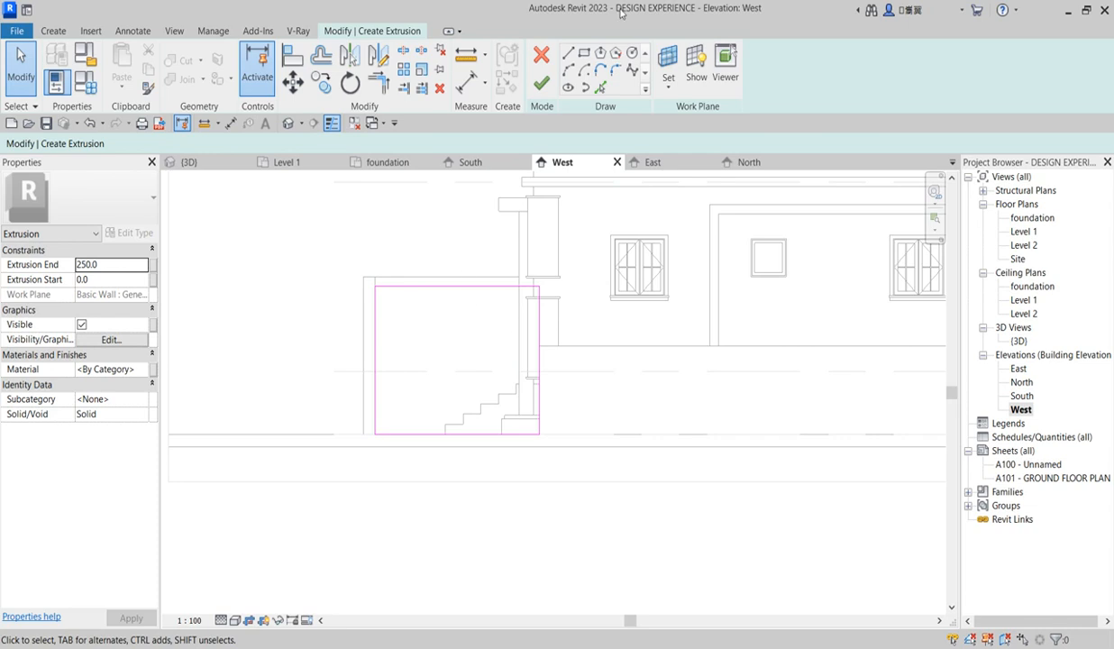
pyautogui.click(540, 82)
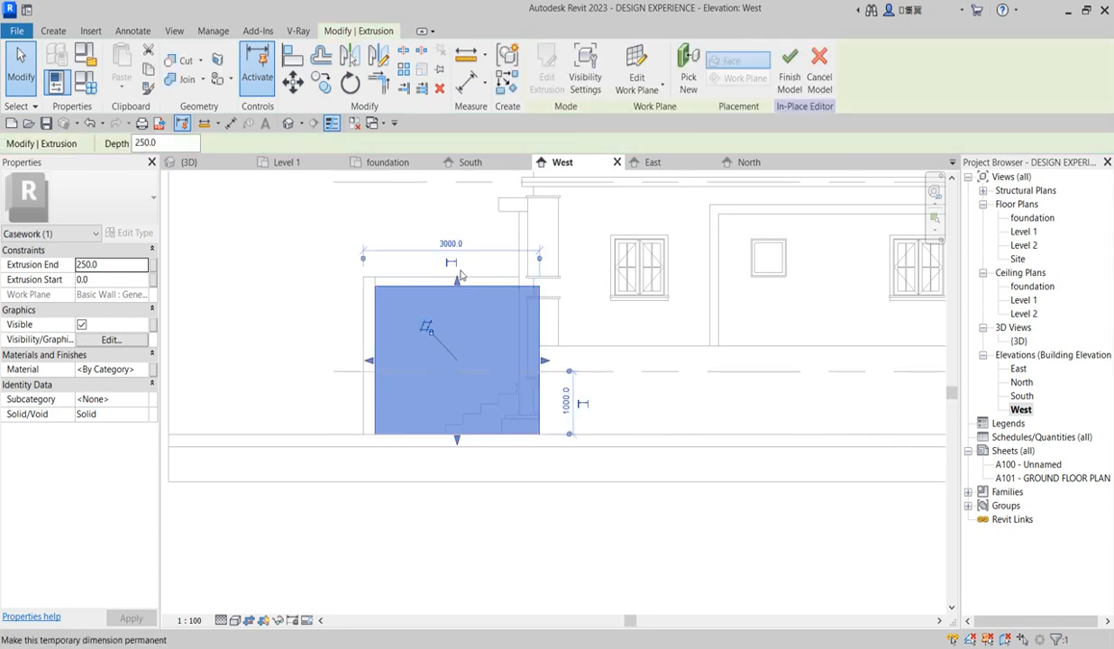
# Step: Reopen the gate extrusion's sketch and draw a full-height vertical line 1300 mm from its north edge
pyautogui.click(523, 472)
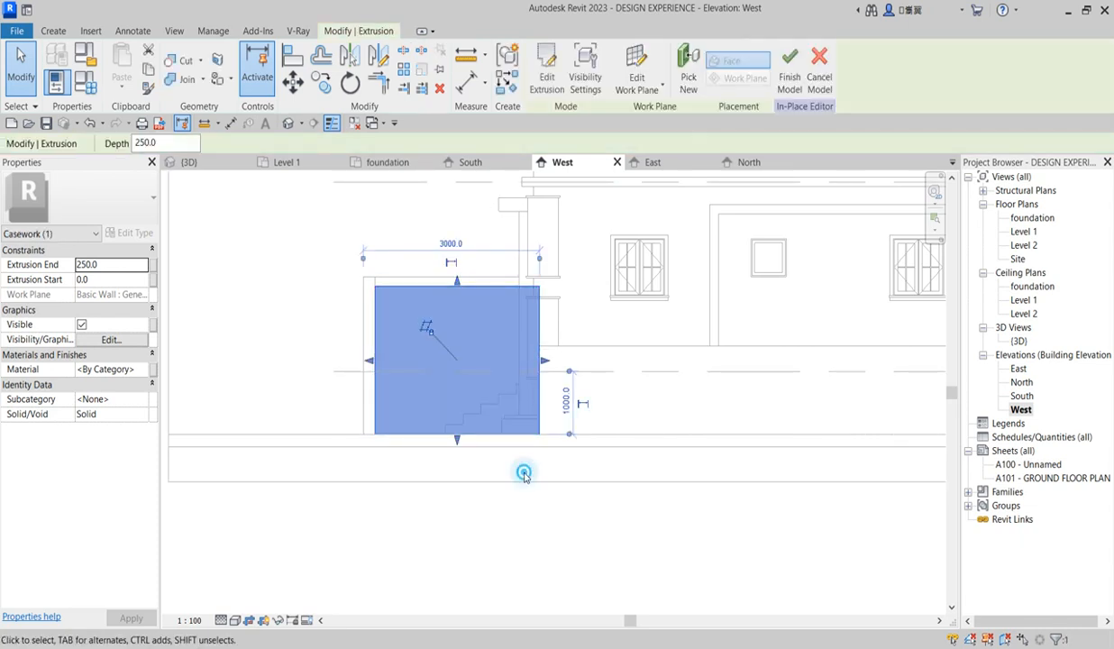
pyautogui.click(486, 287)
pyautogui.click(547, 68)
pyautogui.click(459, 286)
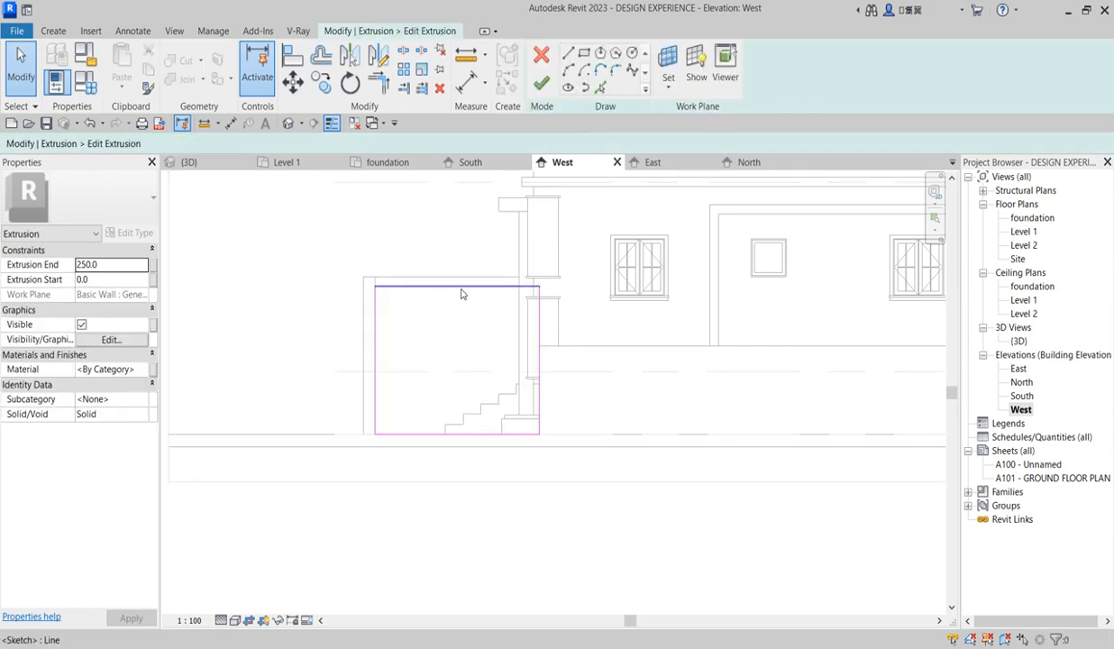
pyautogui.click(567, 52)
pyautogui.click(375, 287)
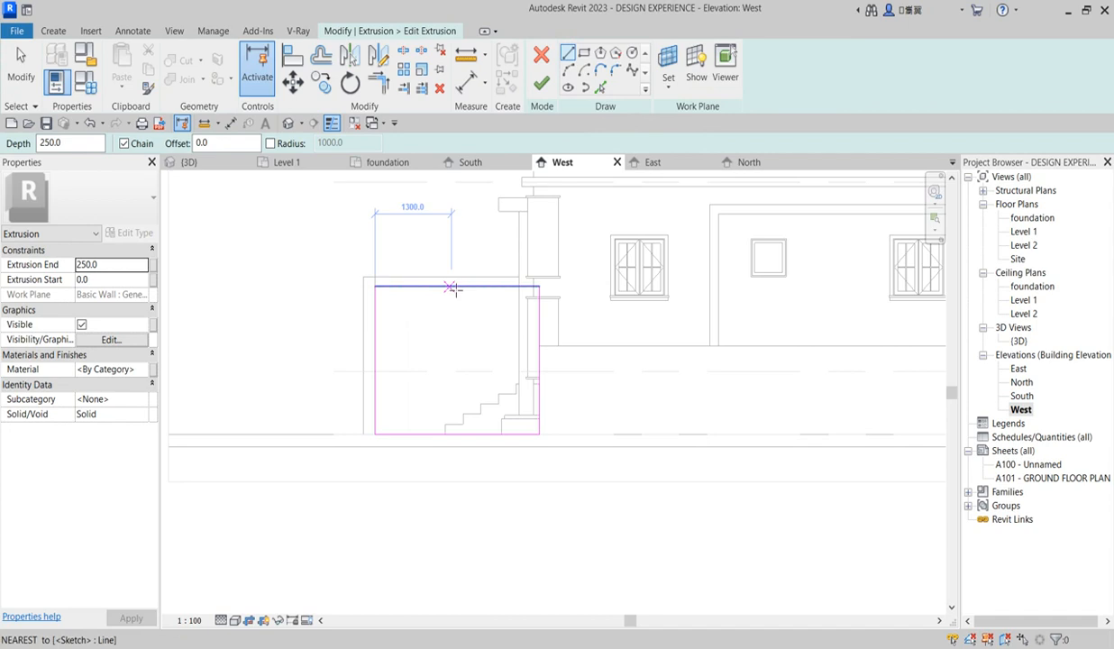
pyautogui.click(452, 290)
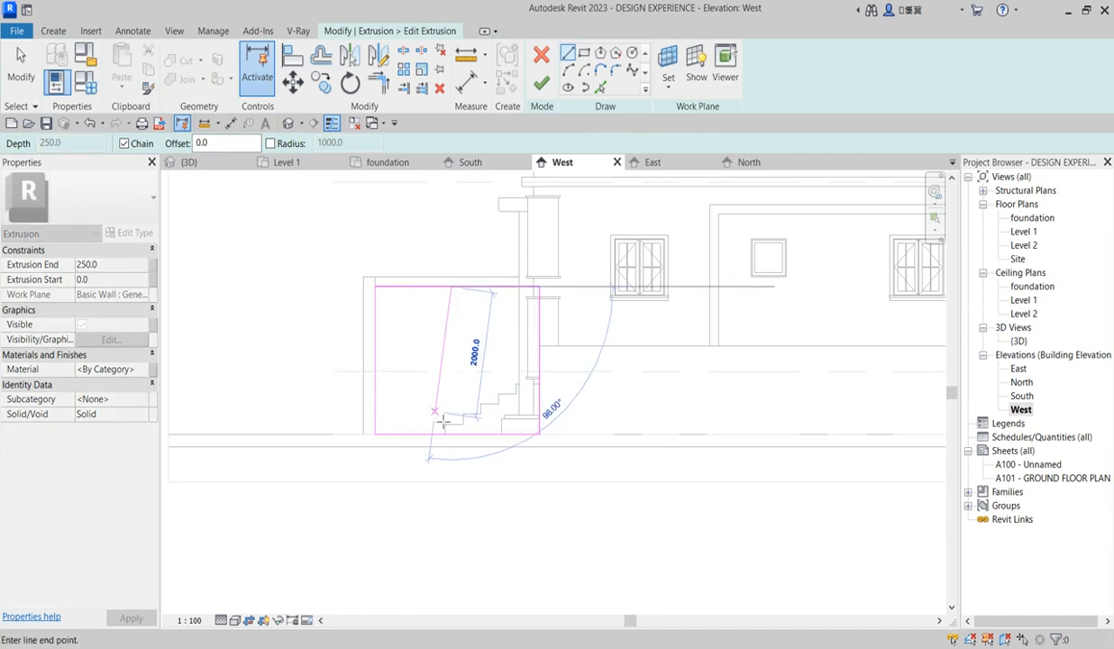
pyautogui.click(452, 434)
pyautogui.press('Escape')
# Step: Draw a second full-height vertical line in the sketch, just south of the first divider line
pyautogui.scroll(5, 464, 356)
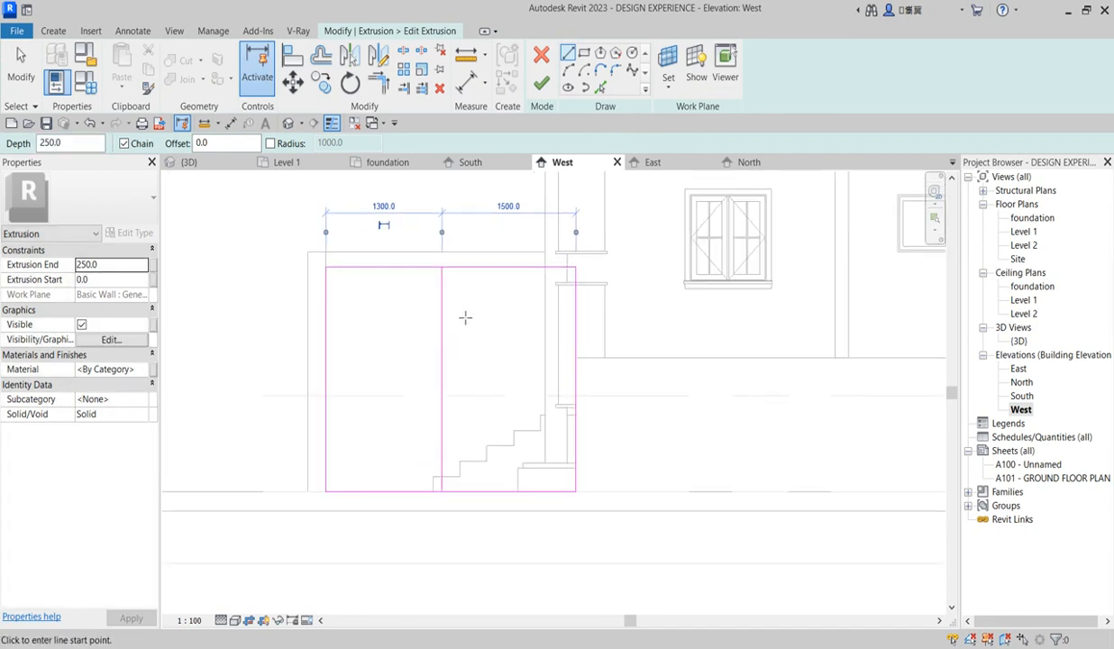
pyautogui.click(445, 243)
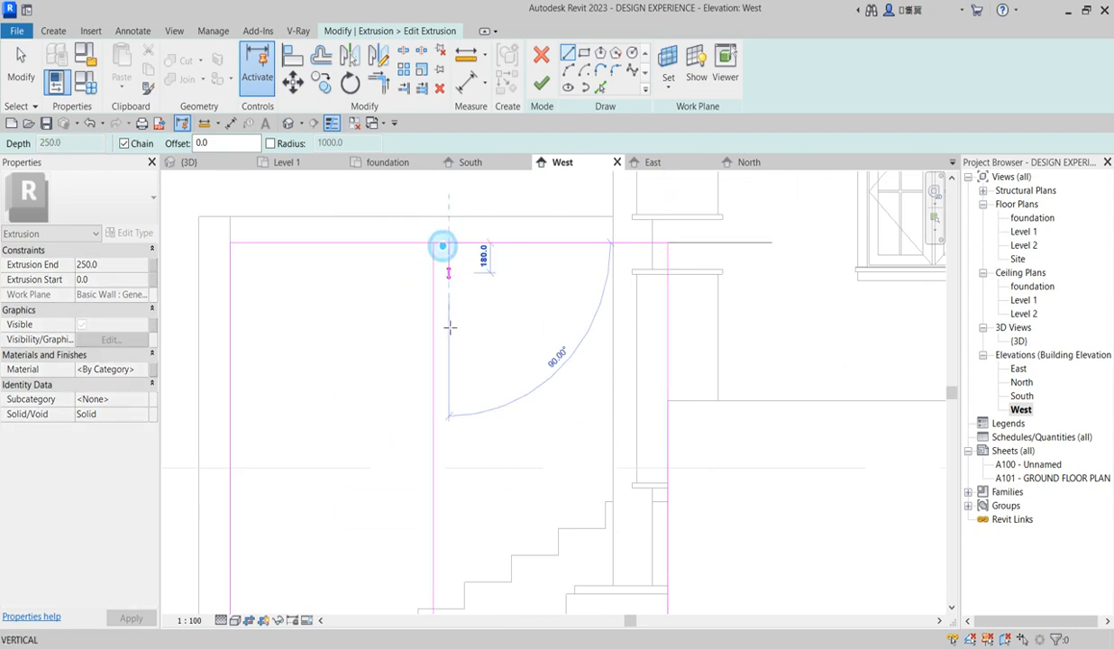
pyautogui.scroll(-4, 447, 324)
pyautogui.scroll(2, 446, 448)
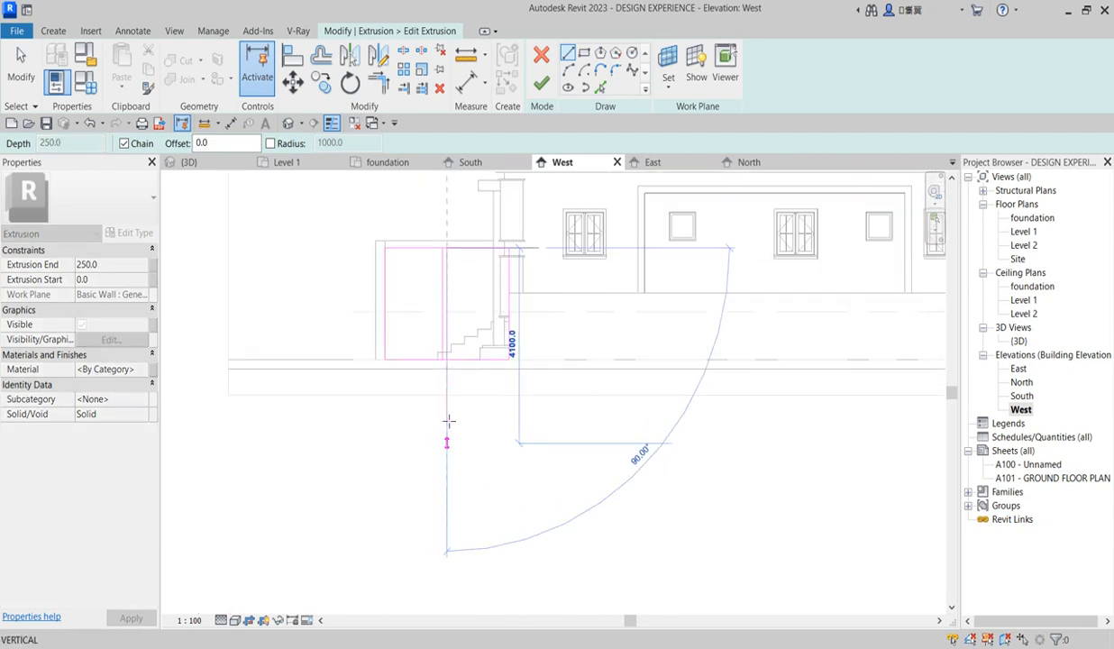
pyautogui.scroll(2, 448, 370)
pyautogui.click(454, 354)
pyautogui.press('Escape')
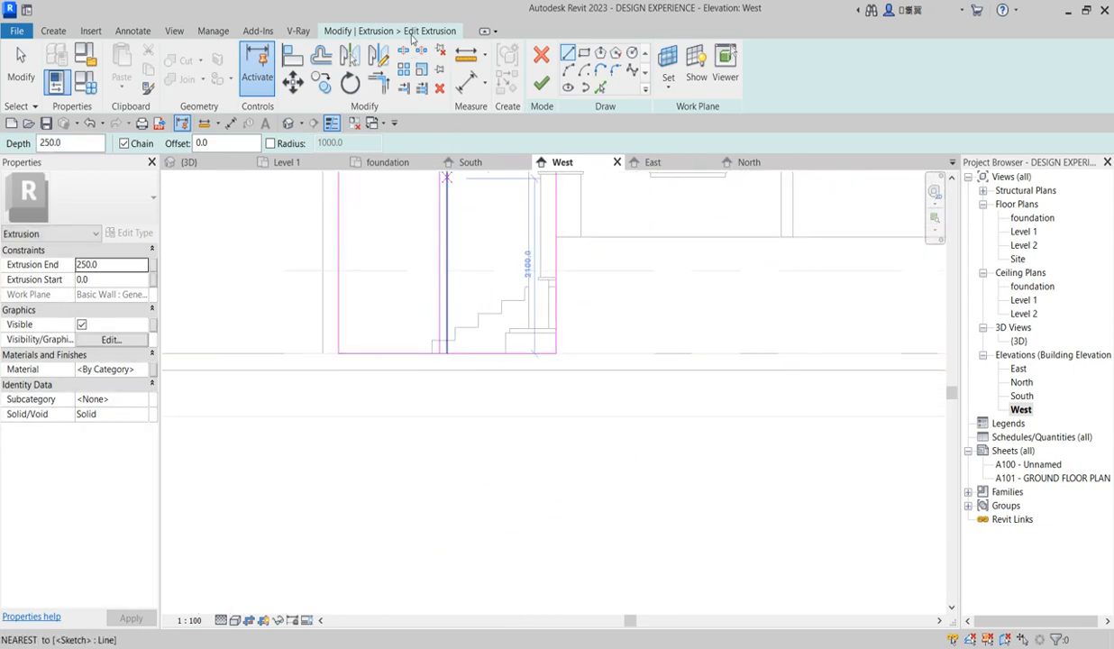
# Step: Split the bottom and top edges of the gate sketch at the first divider line
pyautogui.click(405, 51)
pyautogui.scroll(2, 455, 361)
pyautogui.click(435, 354)
pyautogui.scroll(-4, 450, 383)
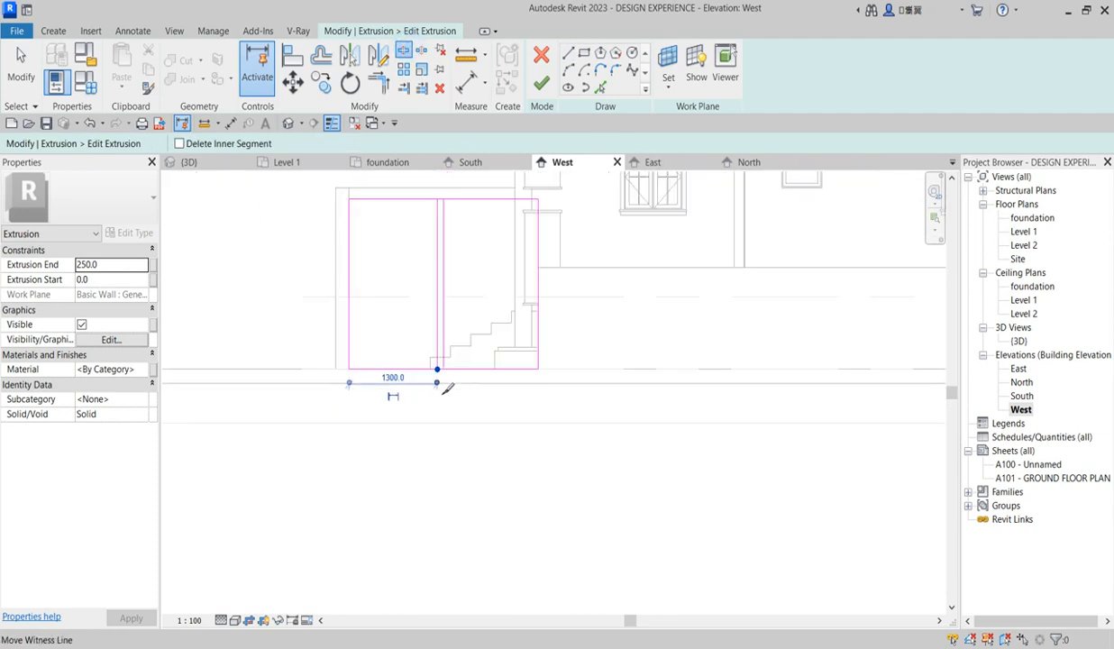
pyautogui.scroll(2, 451, 297)
pyautogui.scroll(2, 448, 284)
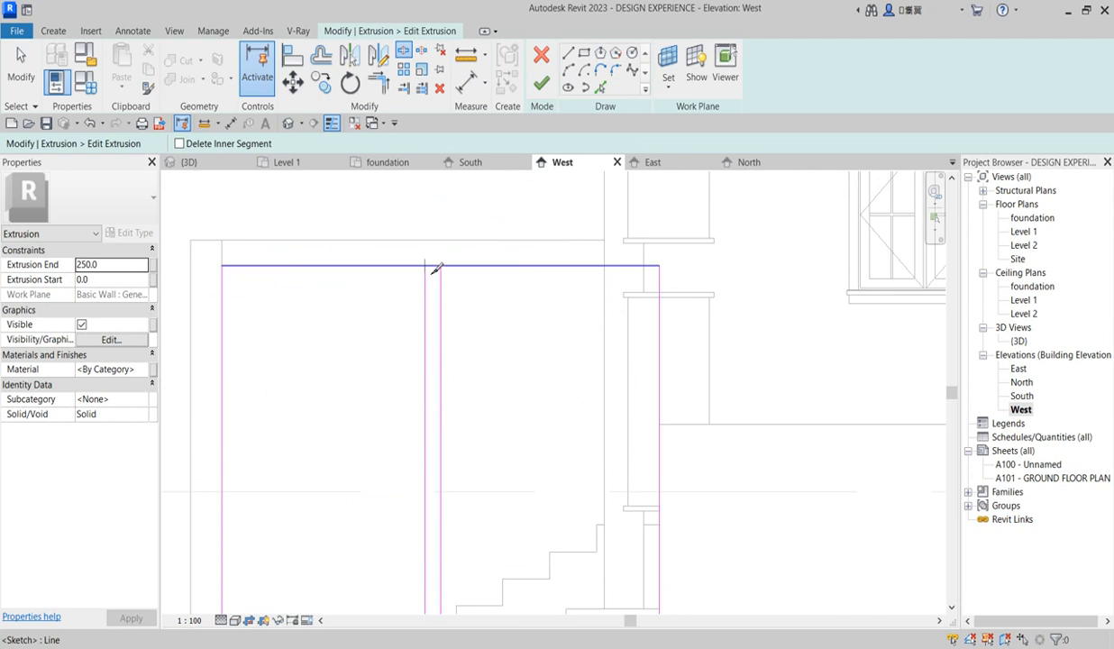
pyautogui.click(424, 265)
# Step: Trim the gate sketch's top and bottom edges to the second divider line, forming two separate panels, and finish the extrusion
pyautogui.click(378, 82)
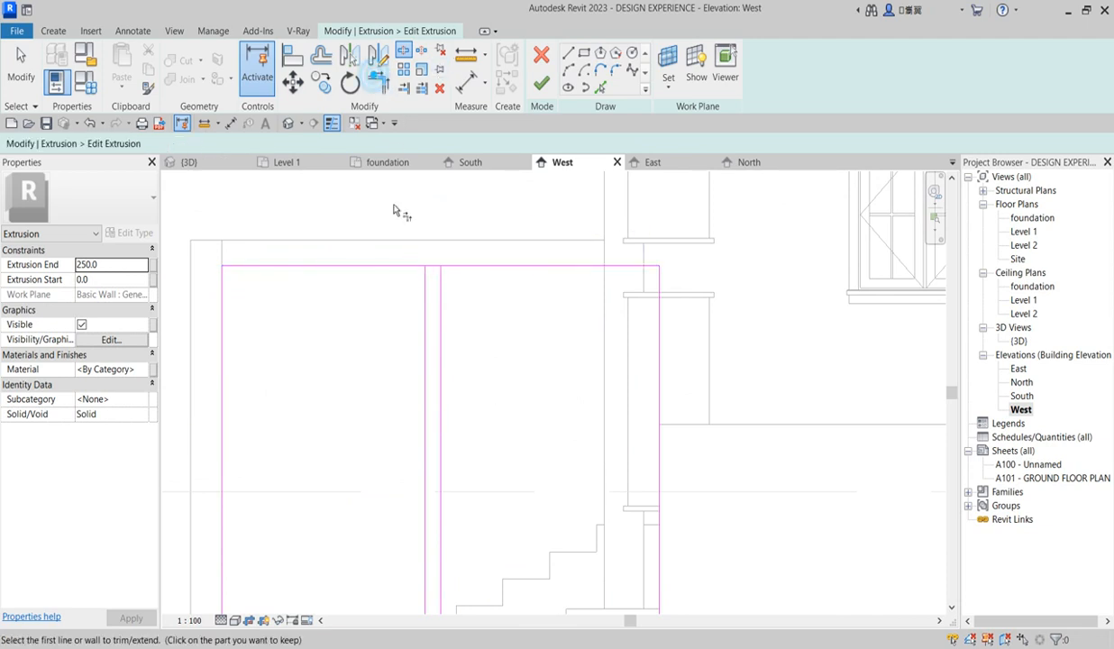
pyautogui.click(442, 306)
pyautogui.click(461, 268)
pyautogui.scroll(-2, 463, 275)
pyautogui.scroll(2, 478, 425)
pyautogui.click(449, 391)
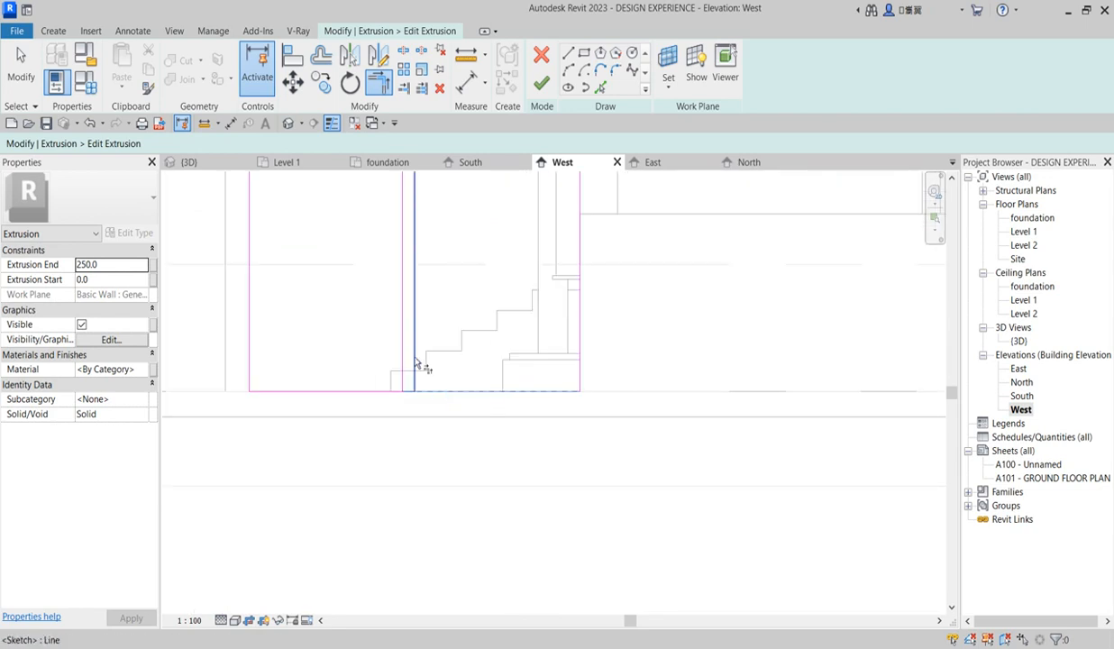
pyautogui.click(416, 360)
pyautogui.scroll(-3, 433, 405)
pyautogui.scroll(3, 428, 405)
pyautogui.scroll(-4, 510, 318)
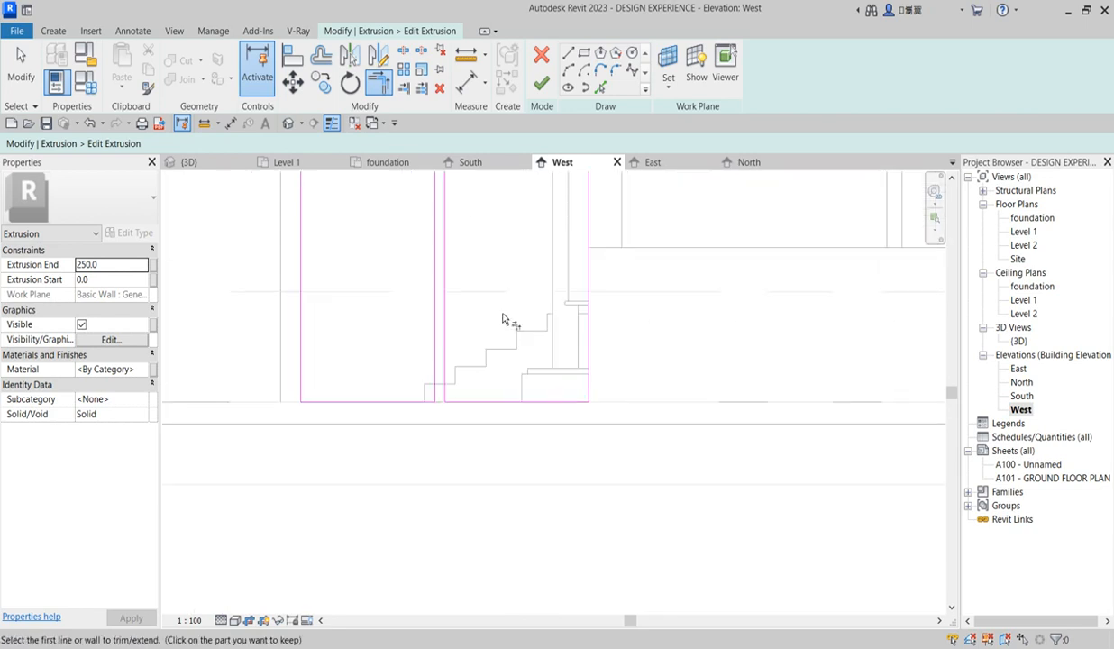
pyautogui.click(547, 93)
pyautogui.scroll(5, 505, 301)
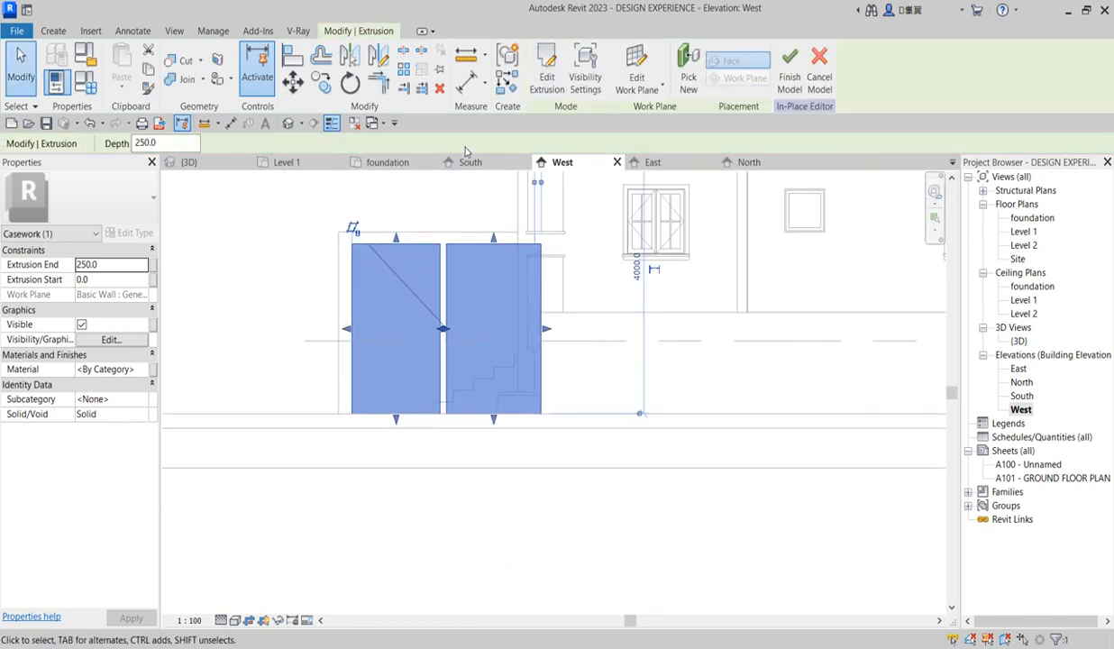
# Step: For the gate extrusion's material, duplicate the Aluminium(3) project material
pyautogui.click(129, 369)
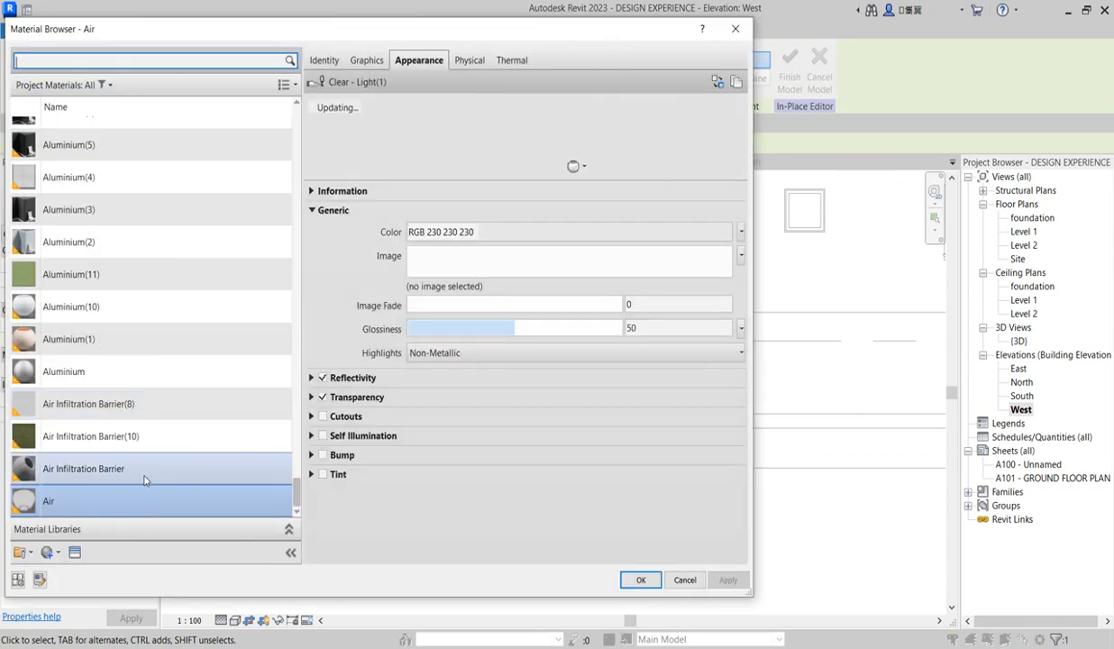
pyautogui.click(101, 213)
pyautogui.rightClick(101, 212)
pyautogui.press('Escape')
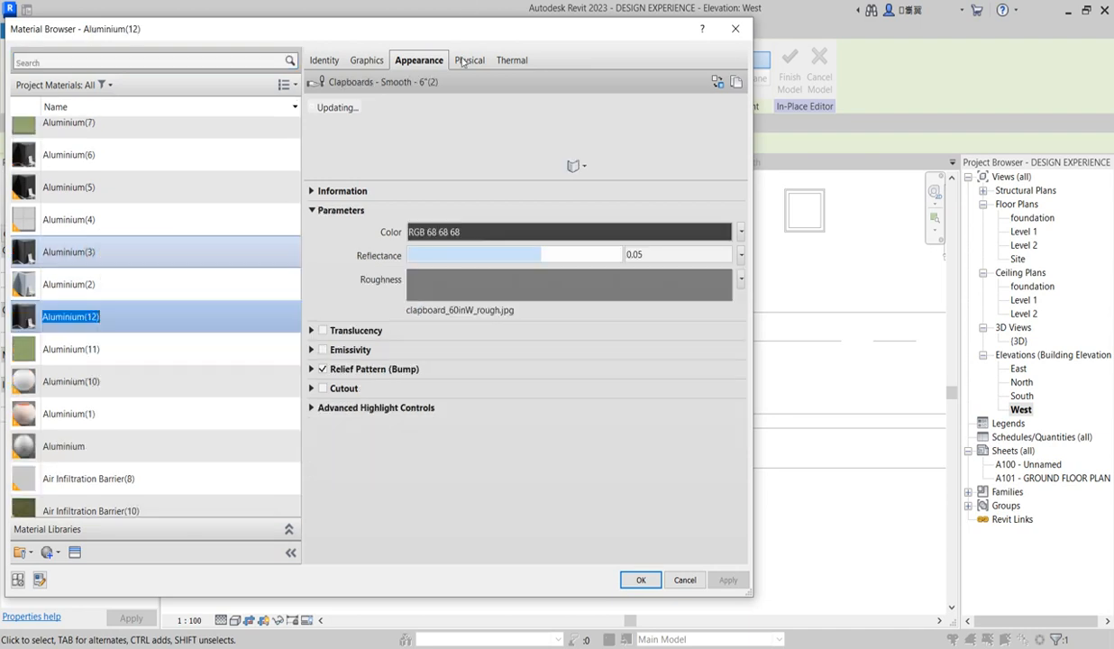
# Step: Enable render appearance for the new material, give it the Aluminum - Anodized Glossy (Grey) asset, and apply it to the gate
pyautogui.click(371, 61)
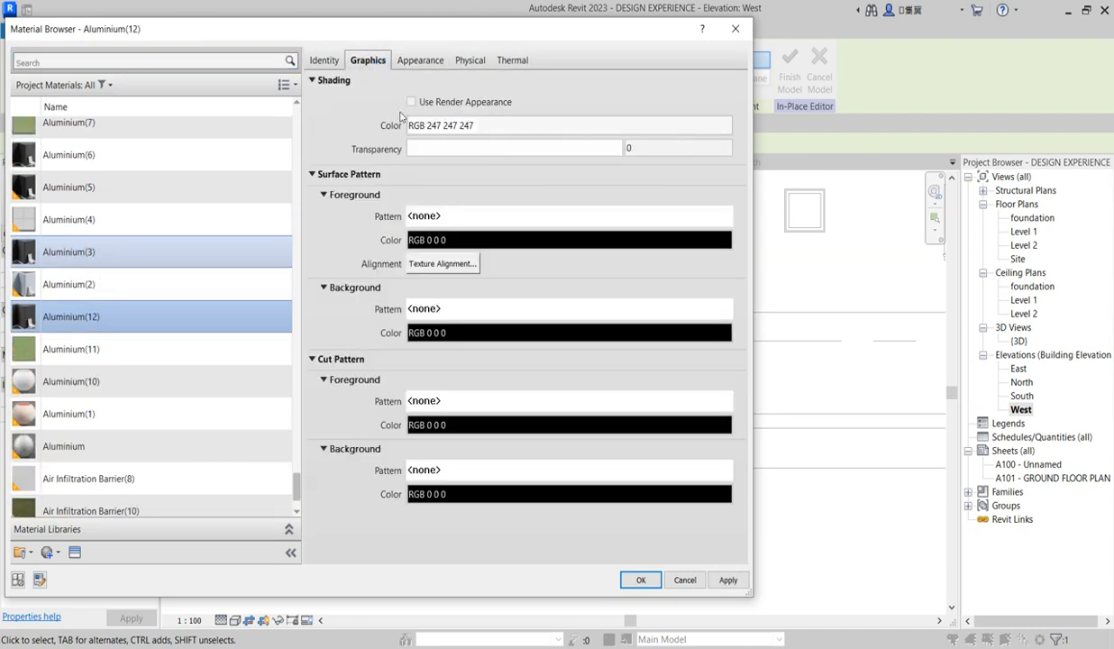
pyautogui.click(412, 103)
pyautogui.click(407, 60)
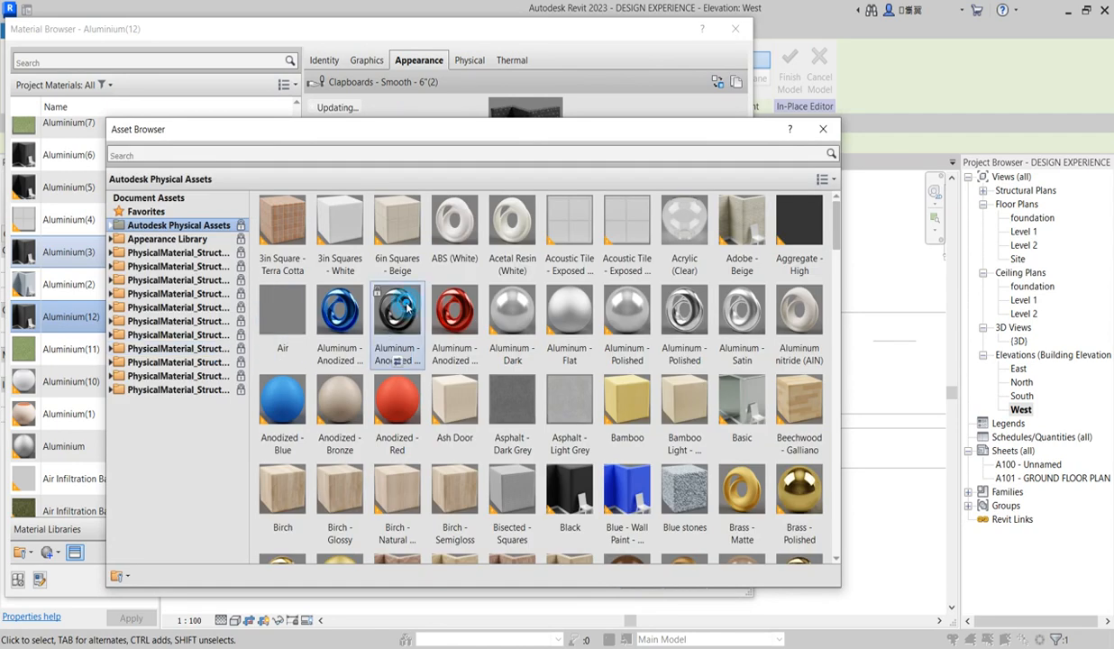
pyautogui.doubleClick(411, 308)
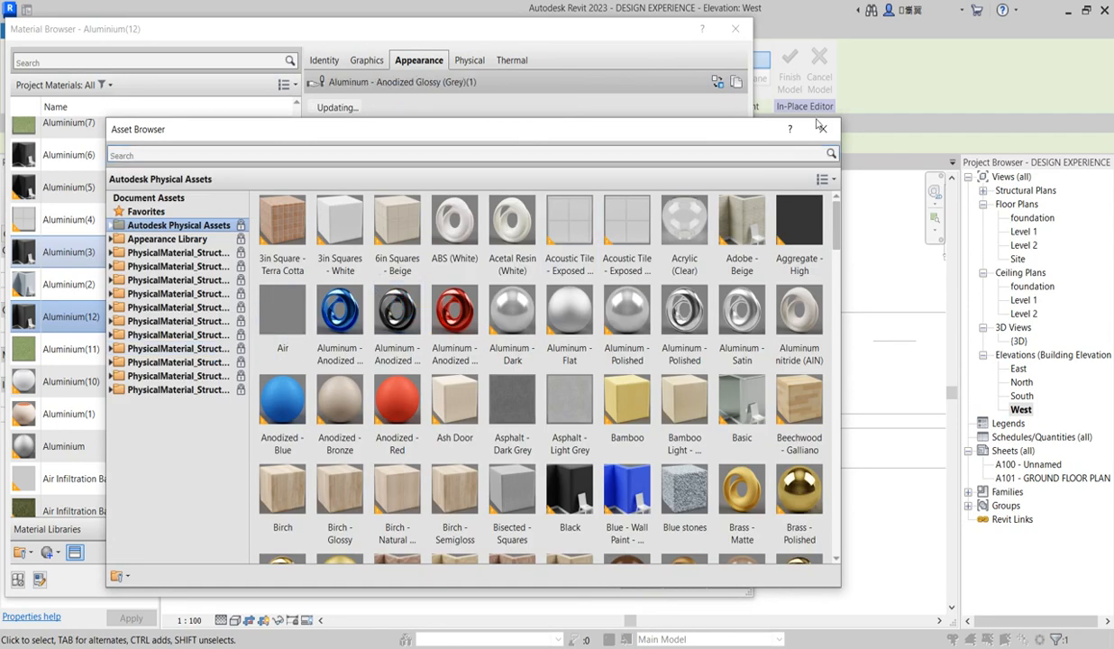
pyautogui.click(821, 128)
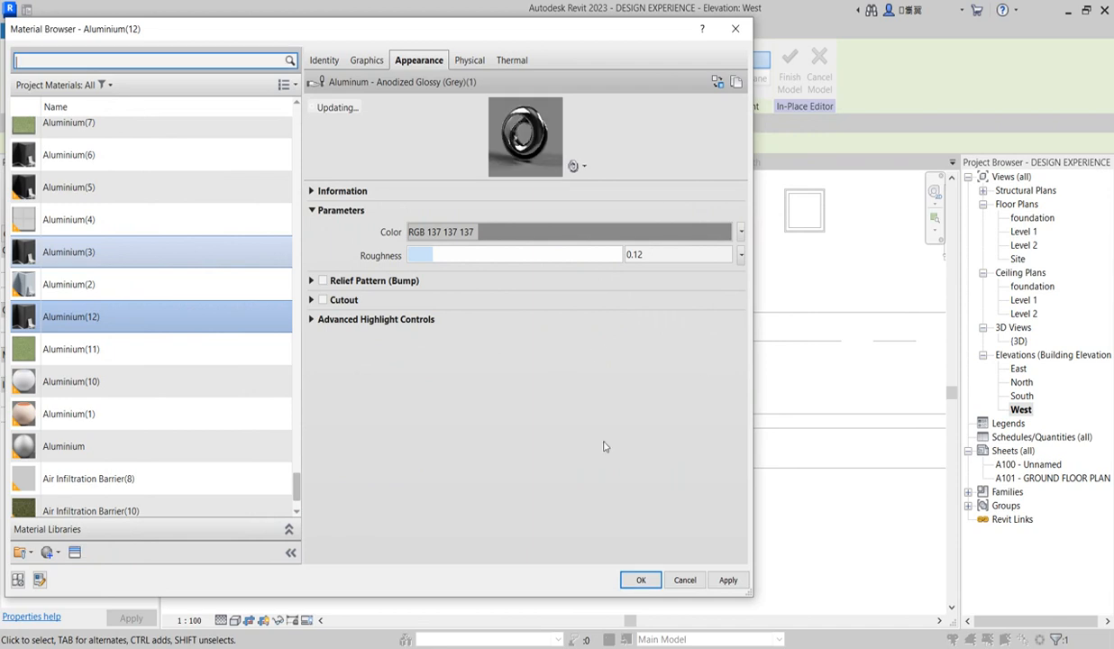
pyautogui.click(636, 579)
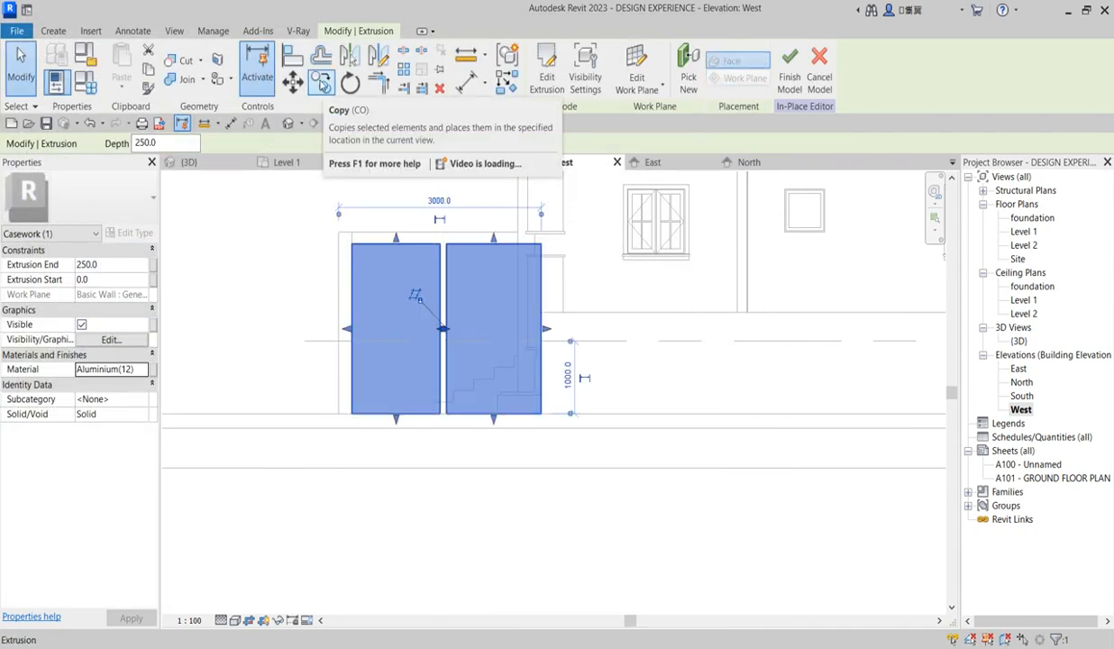
# Step: Copy the gate extrusion with a 1 mm offset and delete all the lines in the copy's sketch
pyautogui.click(322, 82)
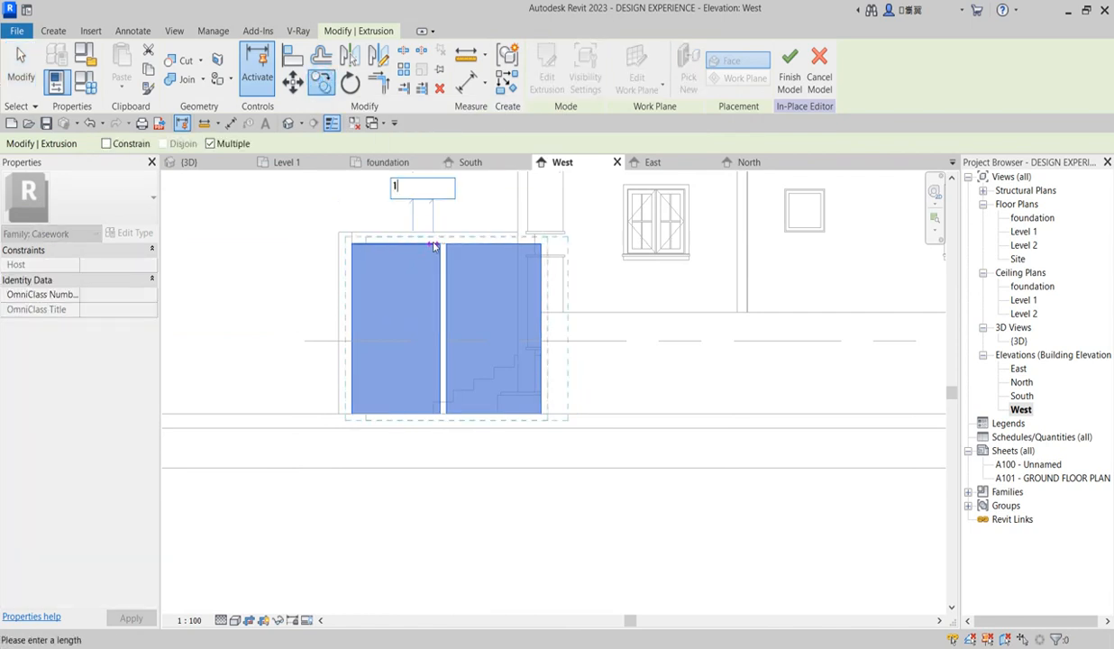
pyautogui.rightClick(406, 250)
pyautogui.click(441, 259)
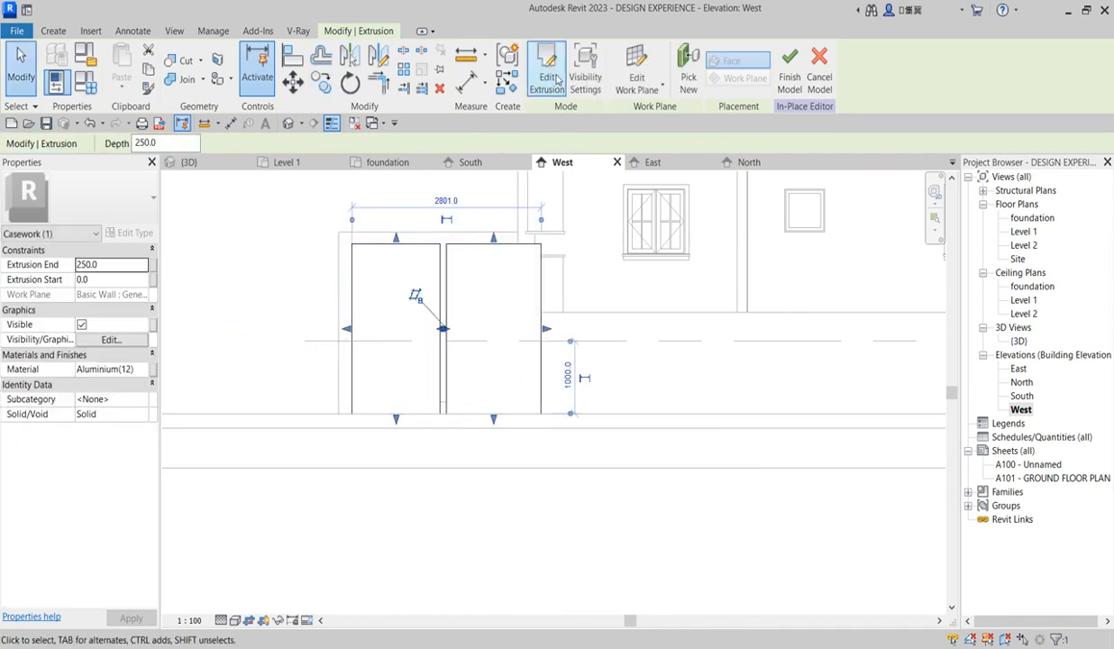
pyautogui.doubleClick(435, 297)
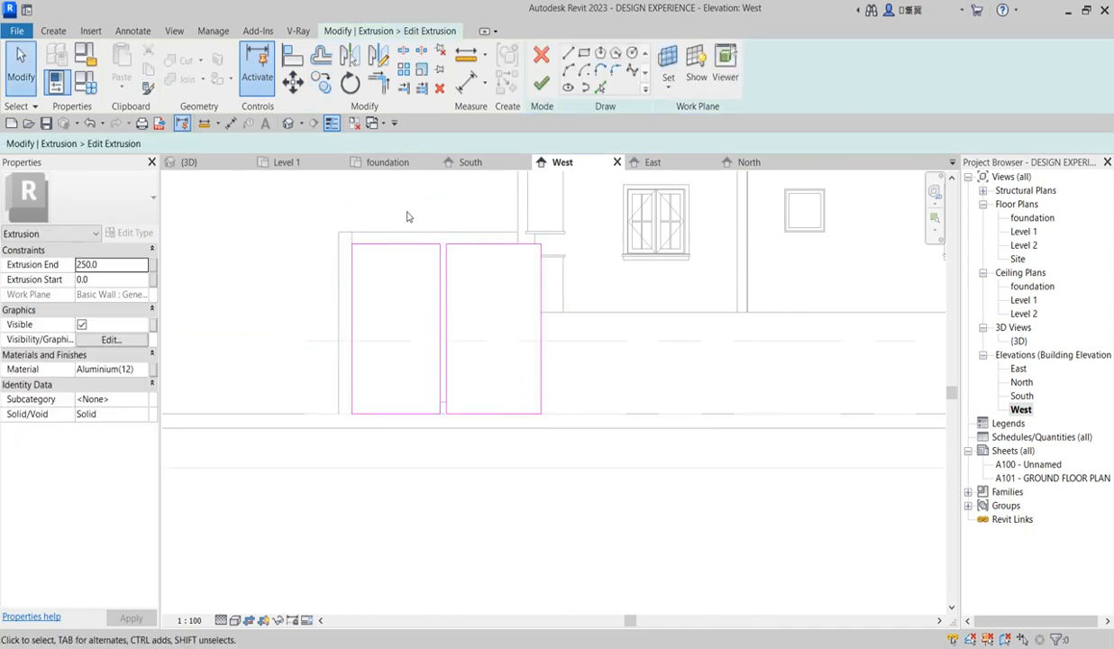
pyautogui.moveTo(287, 191)
pyautogui.mouseDown()
pyautogui.moveTo(505, 355)
pyautogui.moveTo(594, 444)
pyautogui.mouseUp()
pyautogui.press('Delete')
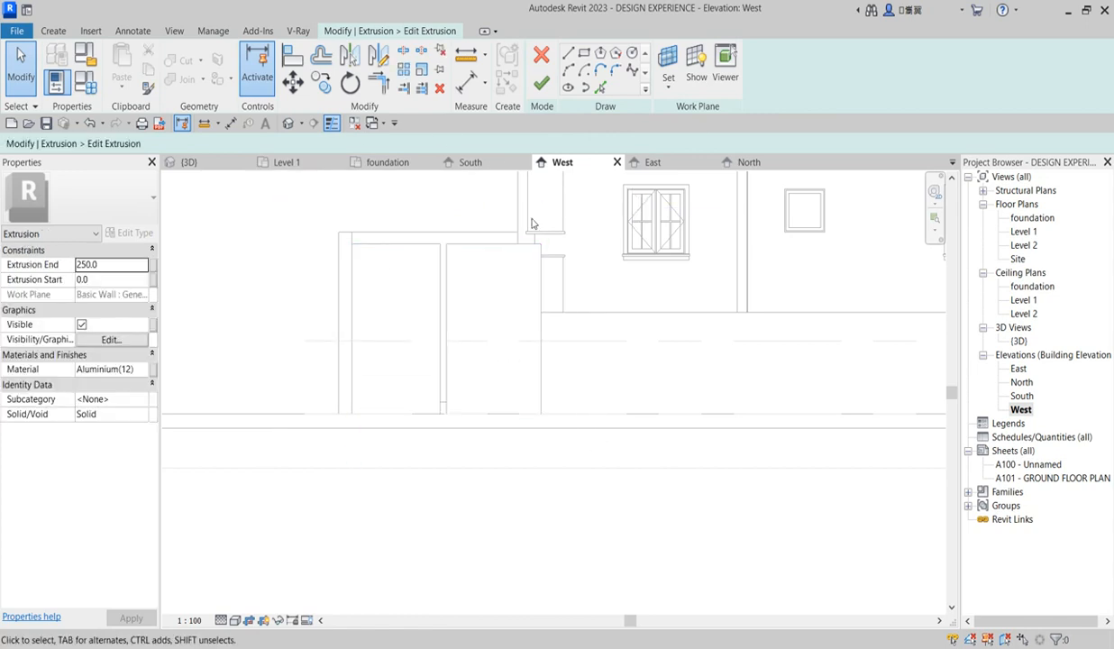
# Step: Sketch an open C-shaped line chain from the south panel's edge, about 960 mm northward, up past the gate top and back south, with short end lines
pyautogui.click(567, 52)
pyautogui.scroll(1, 369, 348)
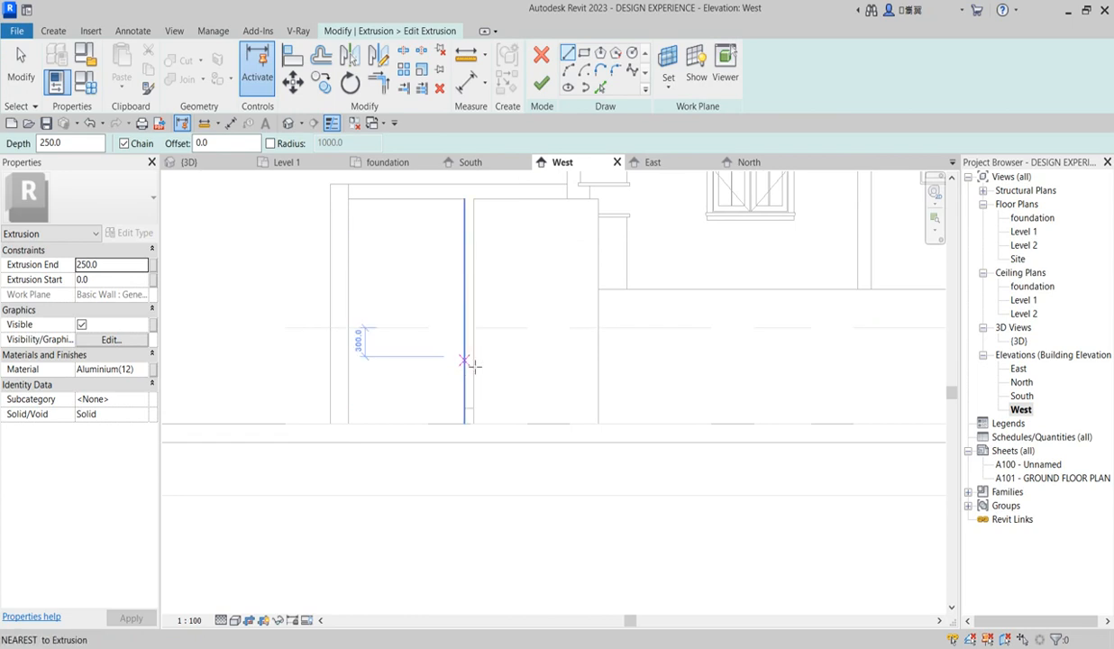
pyautogui.scroll(1, 466, 360)
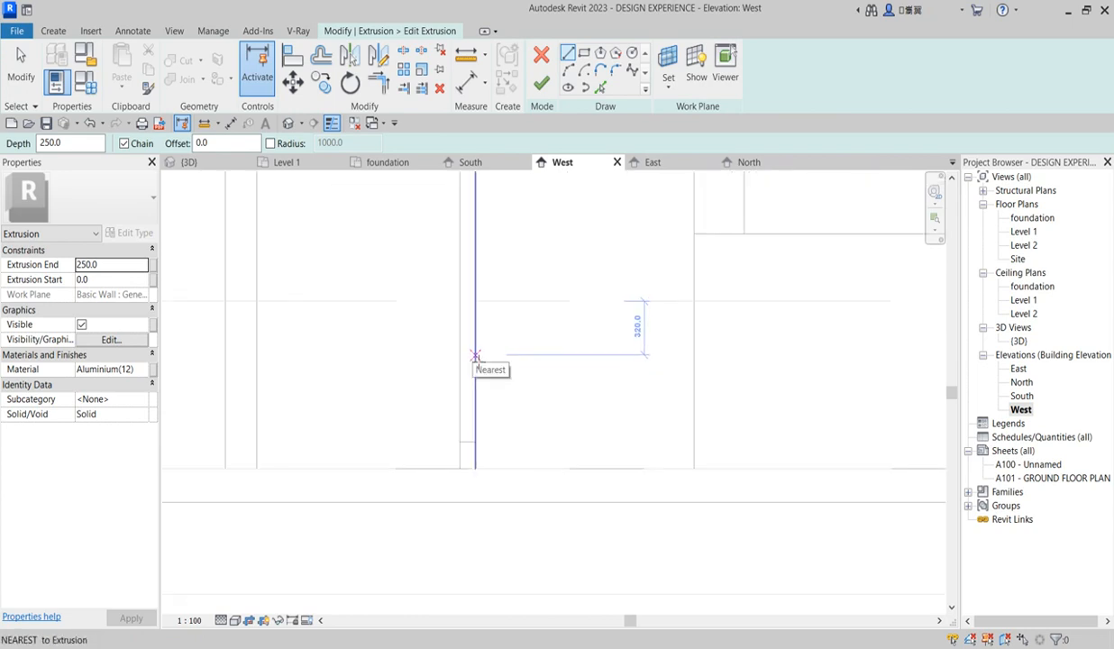
pyautogui.click(475, 354)
pyautogui.click(475, 374)
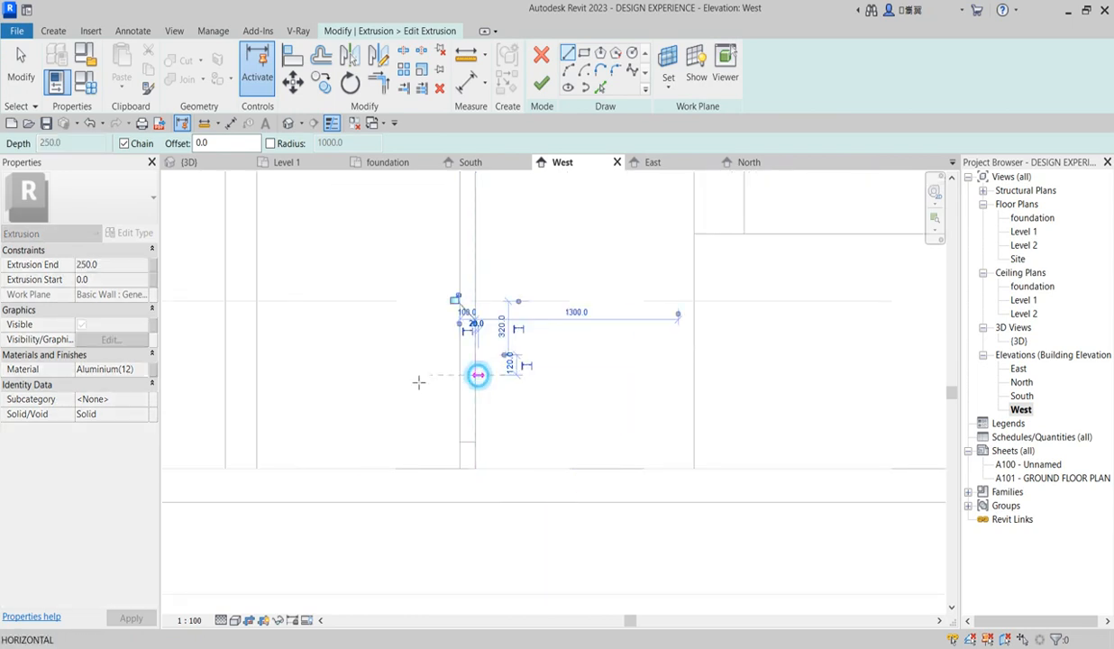
pyautogui.click(326, 374)
pyautogui.scroll(-2, 326, 374)
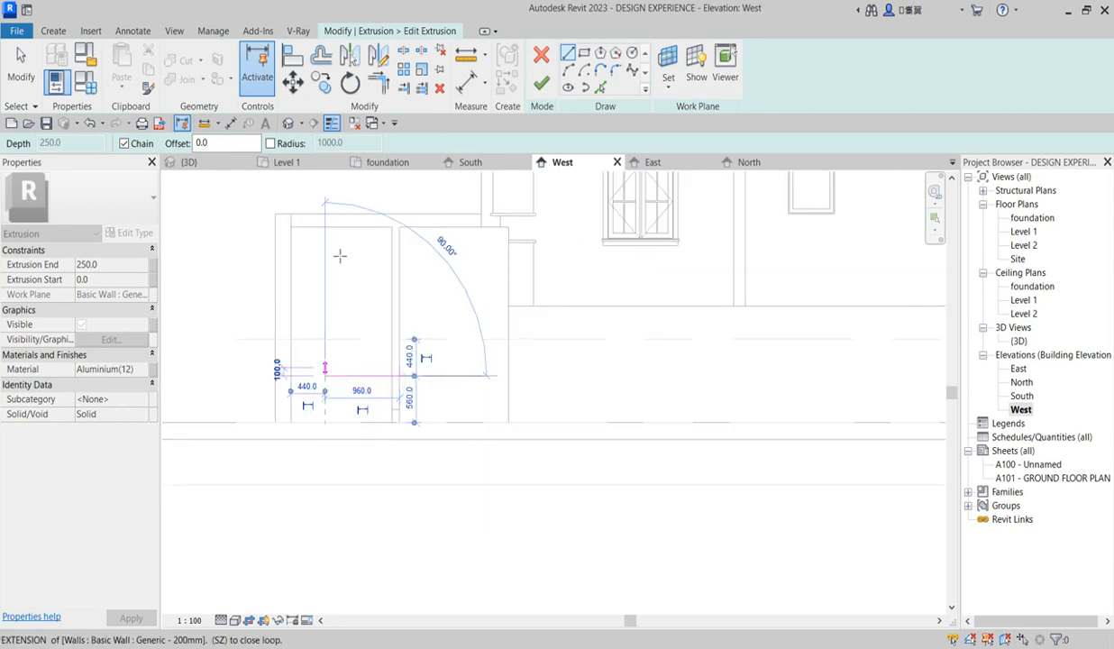
pyautogui.click(323, 199)
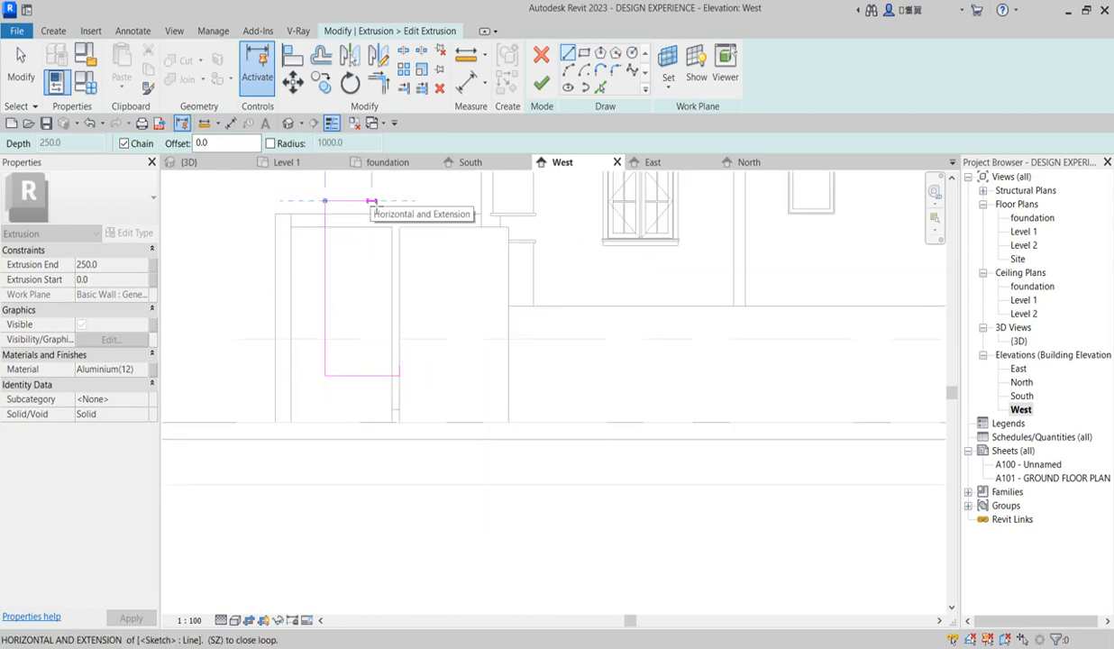
pyautogui.click(370, 200)
pyautogui.scroll(2, 377, 206)
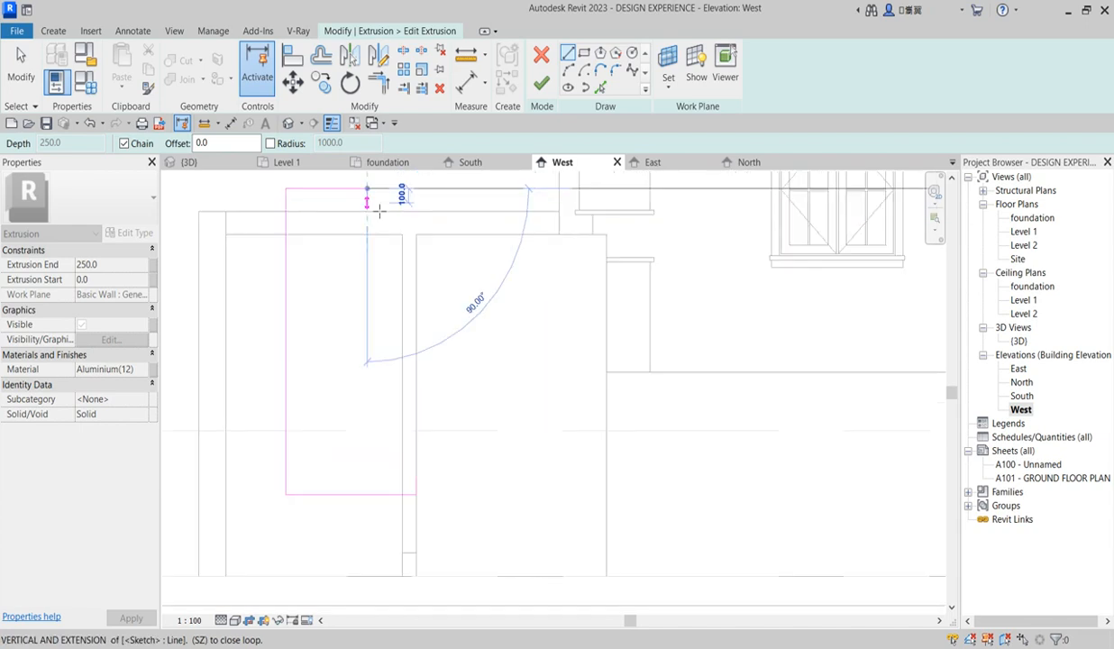
pyautogui.click(367, 203)
pyautogui.press('Escape')
# Step: Offset copies of the chain's vertical, upper and lower lines 100 mm toward the inside of the C shape
pyautogui.click(322, 57)
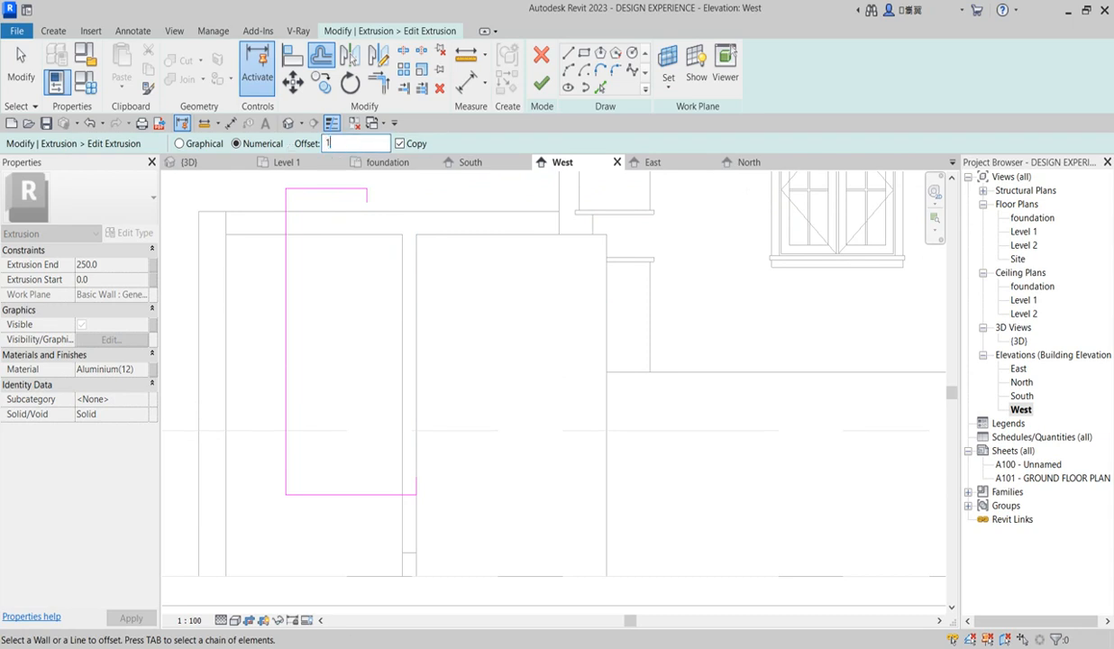
pyautogui.write('100')
pyautogui.click(287, 301)
pyautogui.click(327, 189)
pyautogui.click(329, 495)
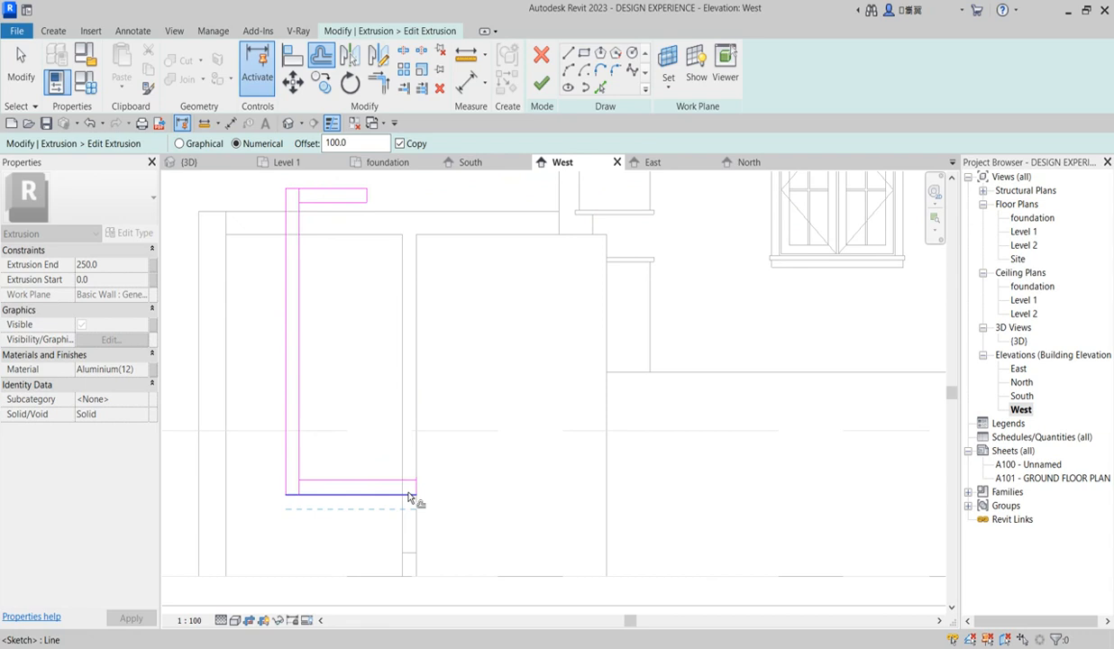
# Step: Trim the inner vertical line to meet the inner lower and upper lines in clean corners
pyautogui.scroll(2, 408, 497)
pyautogui.click(378, 79)
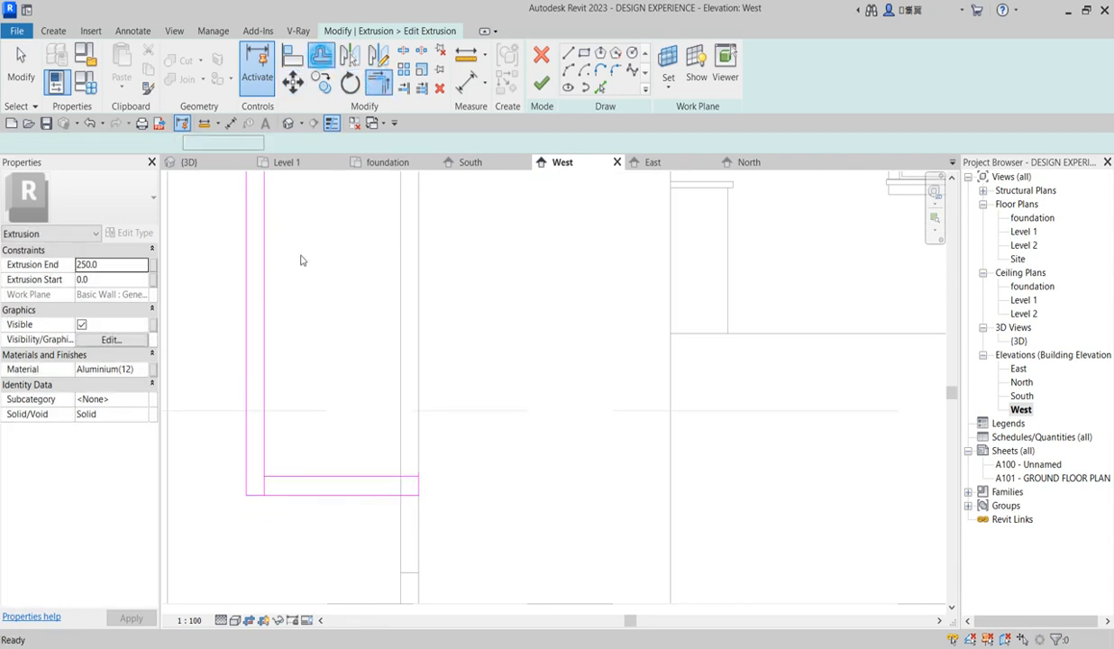
pyautogui.click(322, 58)
pyautogui.scroll(2, 298, 502)
pyautogui.press('Escape')
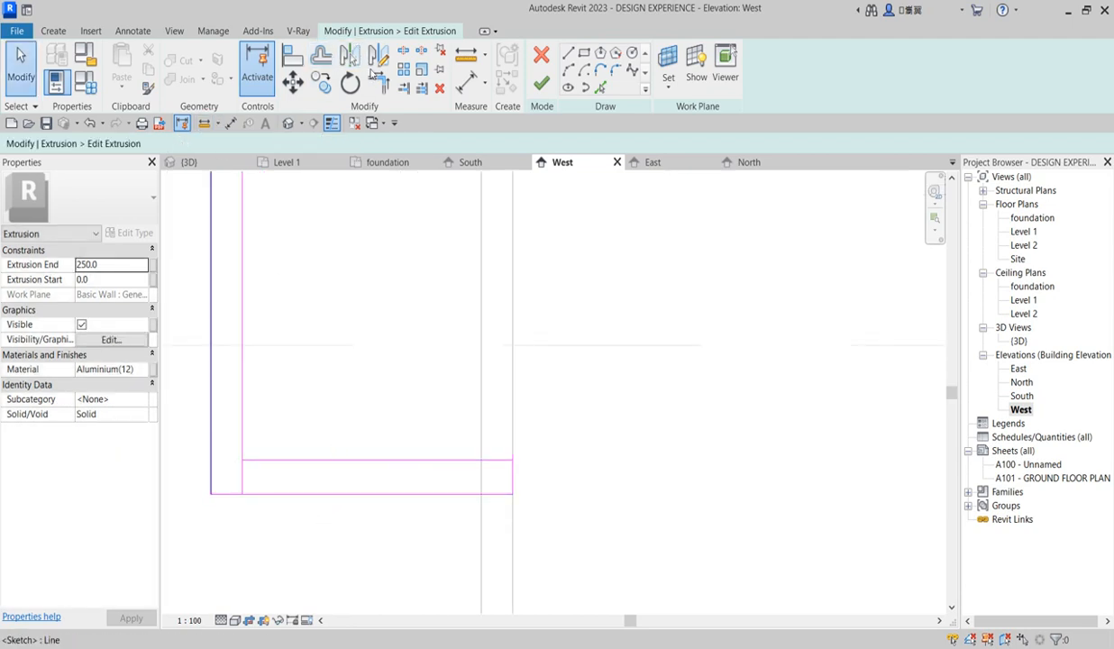
pyautogui.click(378, 81)
pyautogui.click(242, 424)
pyautogui.click(289, 460)
pyautogui.scroll(-3, 289, 465)
pyautogui.scroll(1, 281, 261)
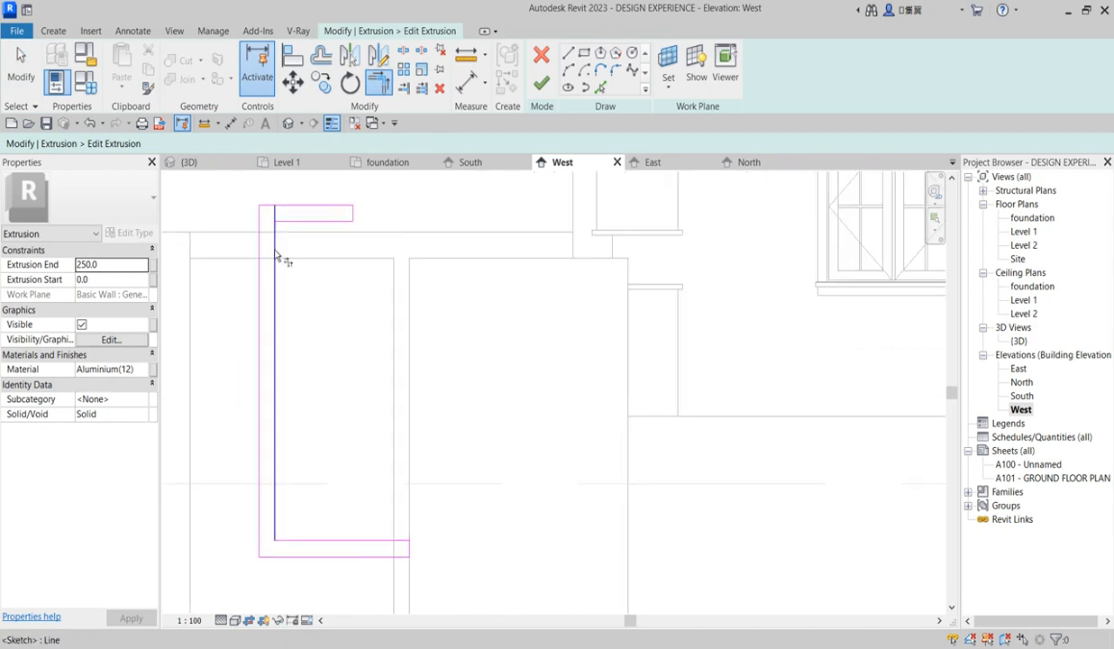
pyautogui.scroll(3, 363, 405)
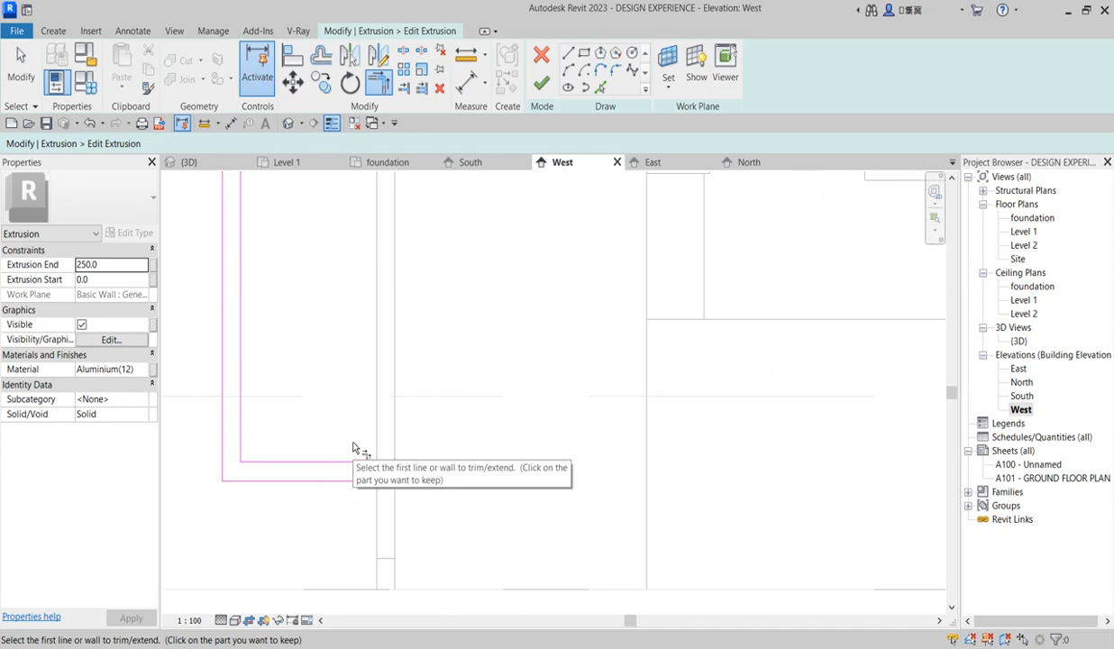
# Step: Trim the overlapping end line at the C profile's lower arm to the inner line and finish the extrusion sketch
pyautogui.click(540, 85)
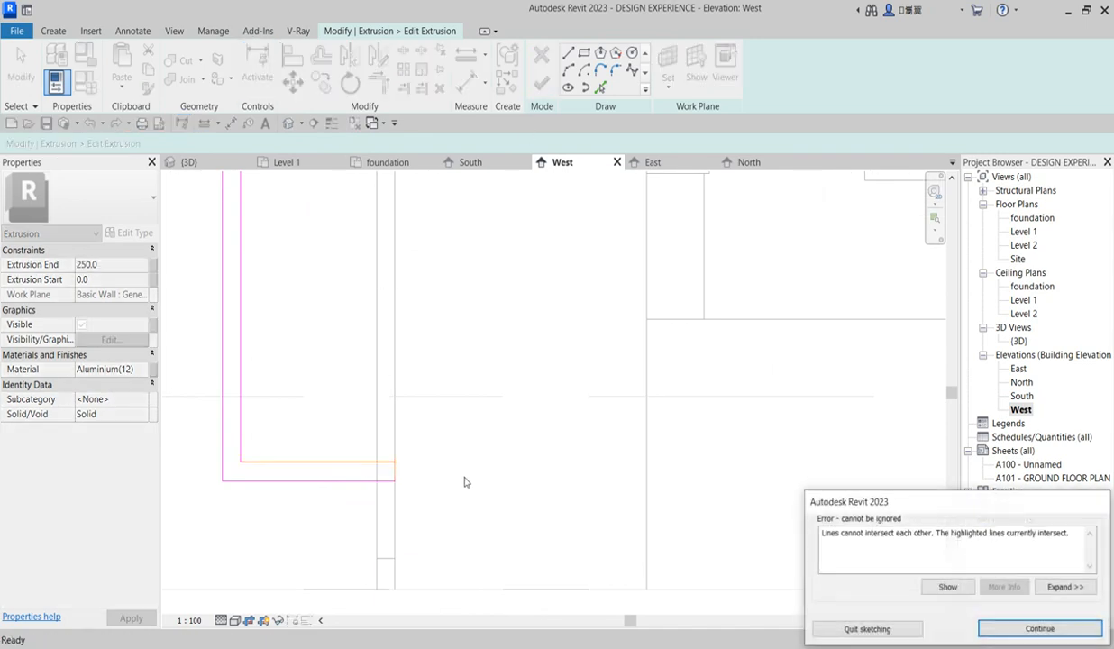
pyautogui.click(1001, 628)
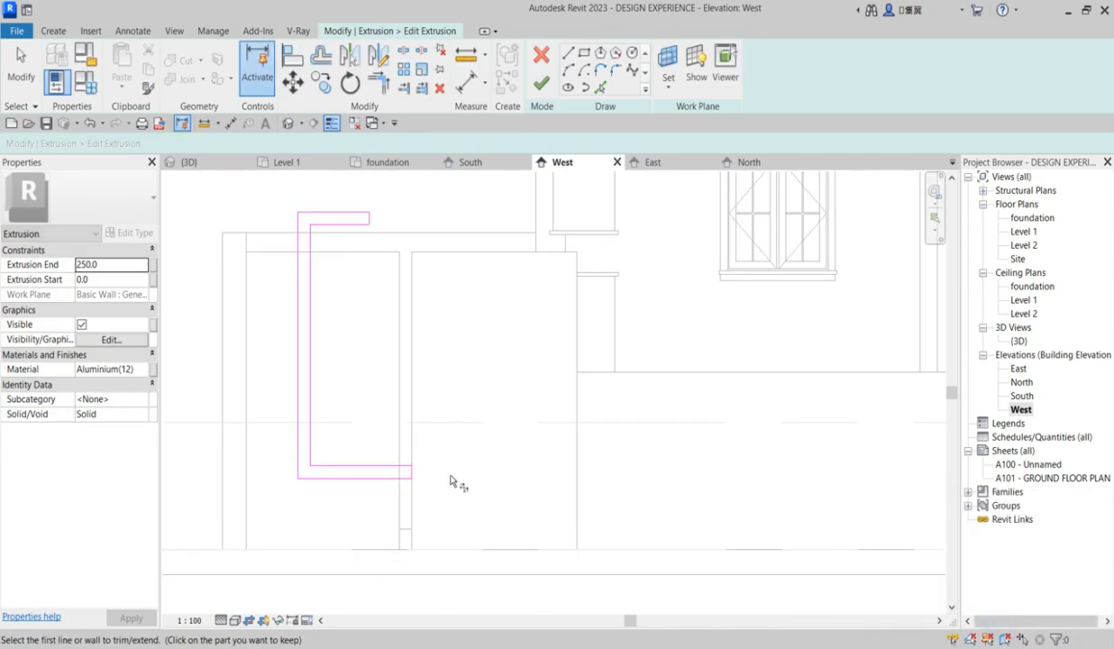
pyautogui.scroll(2, 411, 458)
pyautogui.scroll(2, 415, 459)
pyautogui.click(403, 459)
pyautogui.scroll(-5, 447, 484)
pyautogui.press('t')
pyautogui.press('r')
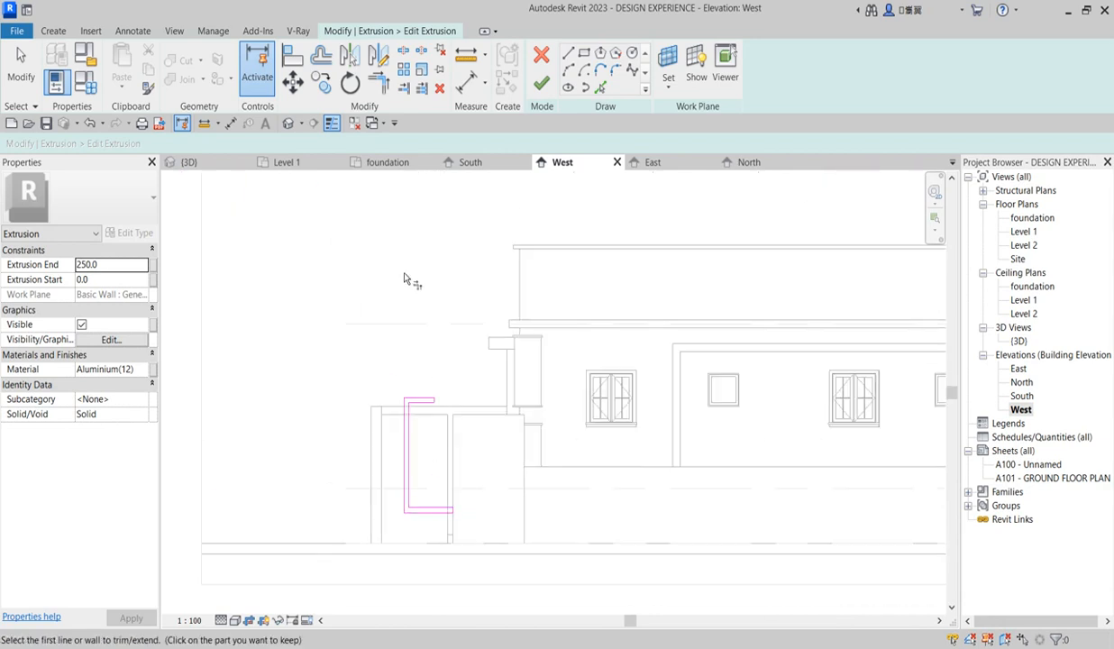
pyautogui.click(540, 85)
pyautogui.click(465, 475)
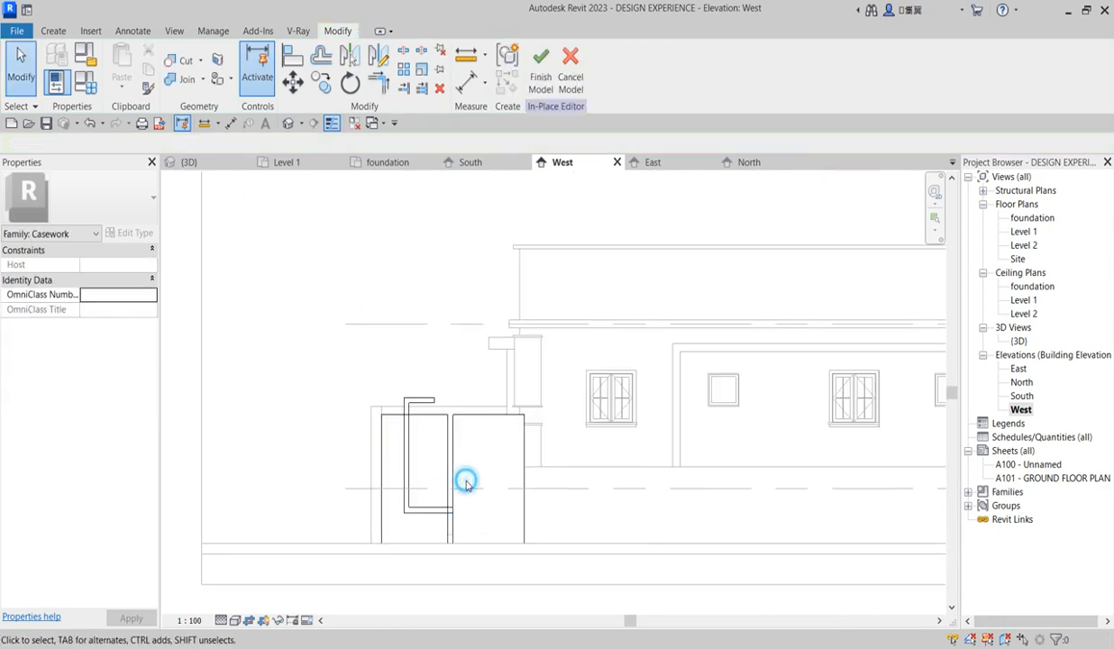
# Step: Mirror a copy of the C-shaped extrusion about a vertical axis drawn at the north panel's inner top corner
pyautogui.click(403, 420)
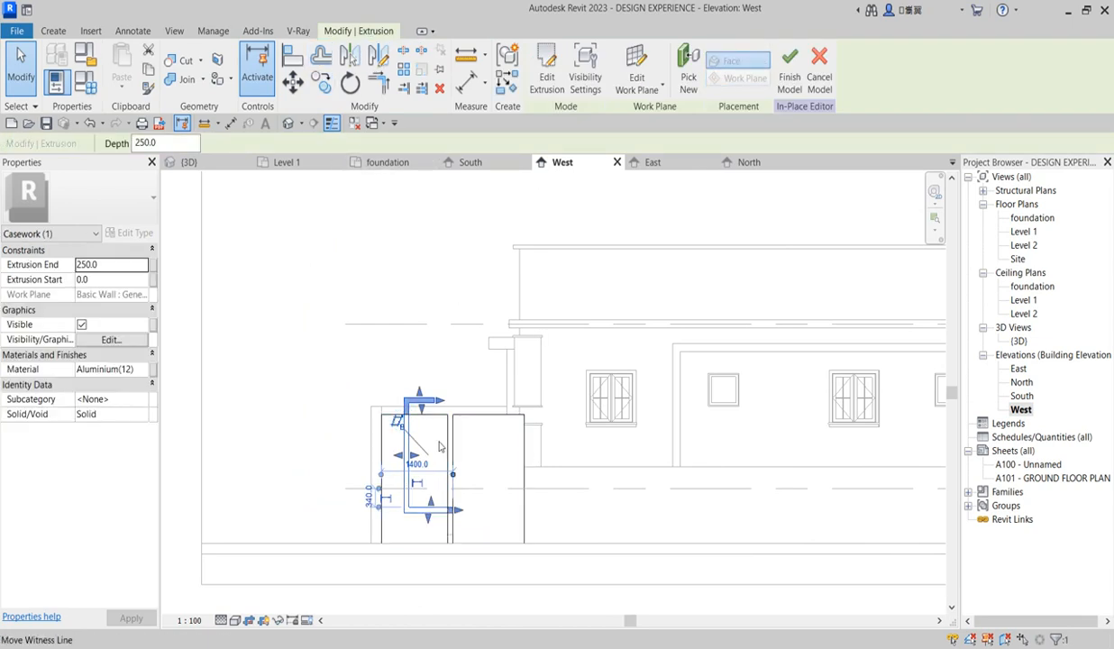
pyautogui.scroll(1, 423, 461)
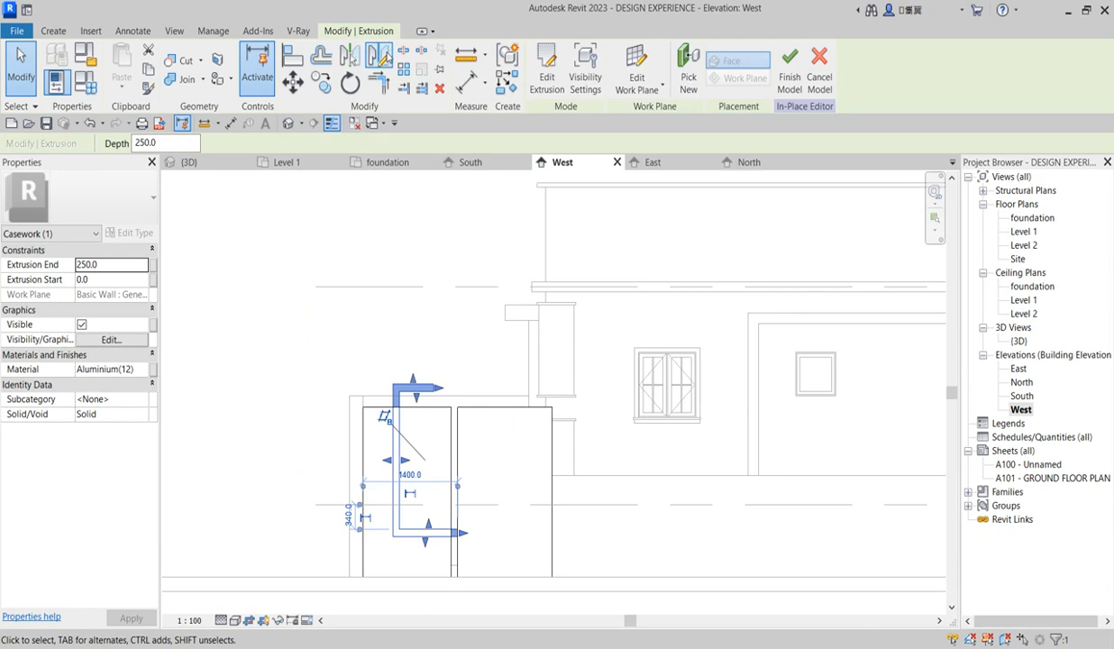
pyautogui.click(378, 56)
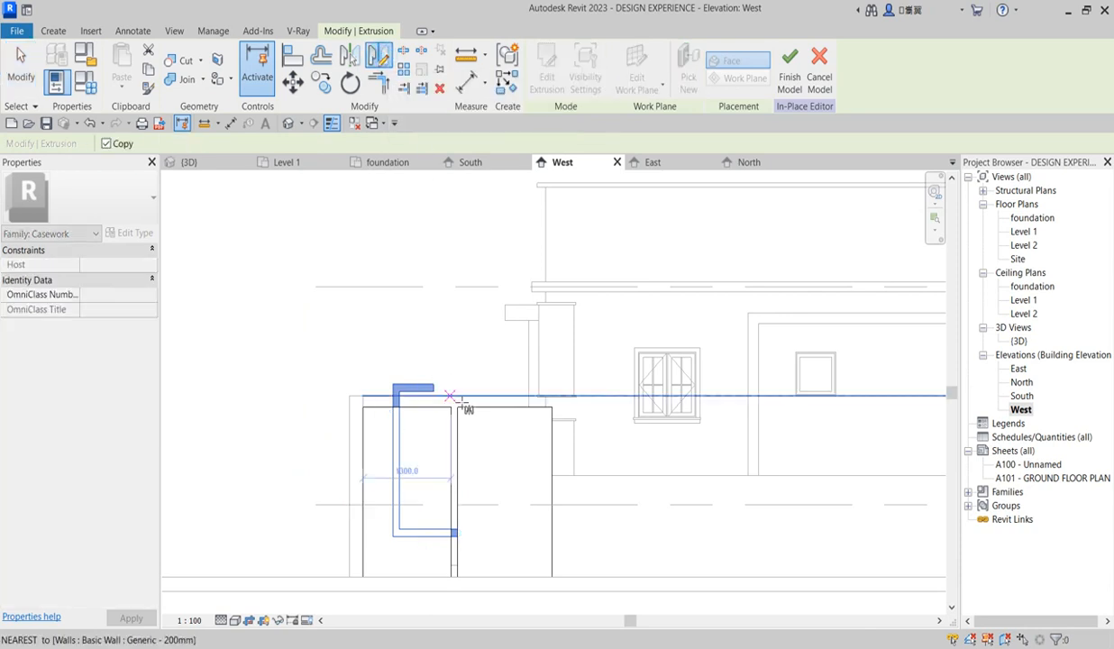
pyautogui.scroll(2, 459, 443)
pyautogui.click(451, 392)
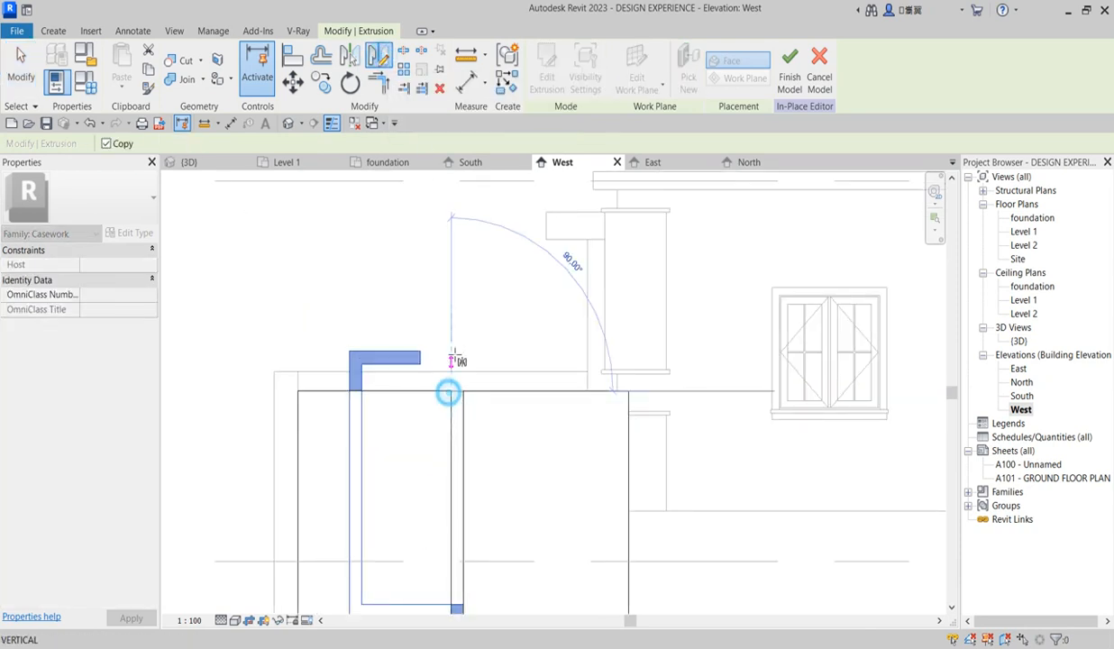
pyautogui.click(449, 339)
pyautogui.scroll(-3, 449, 338)
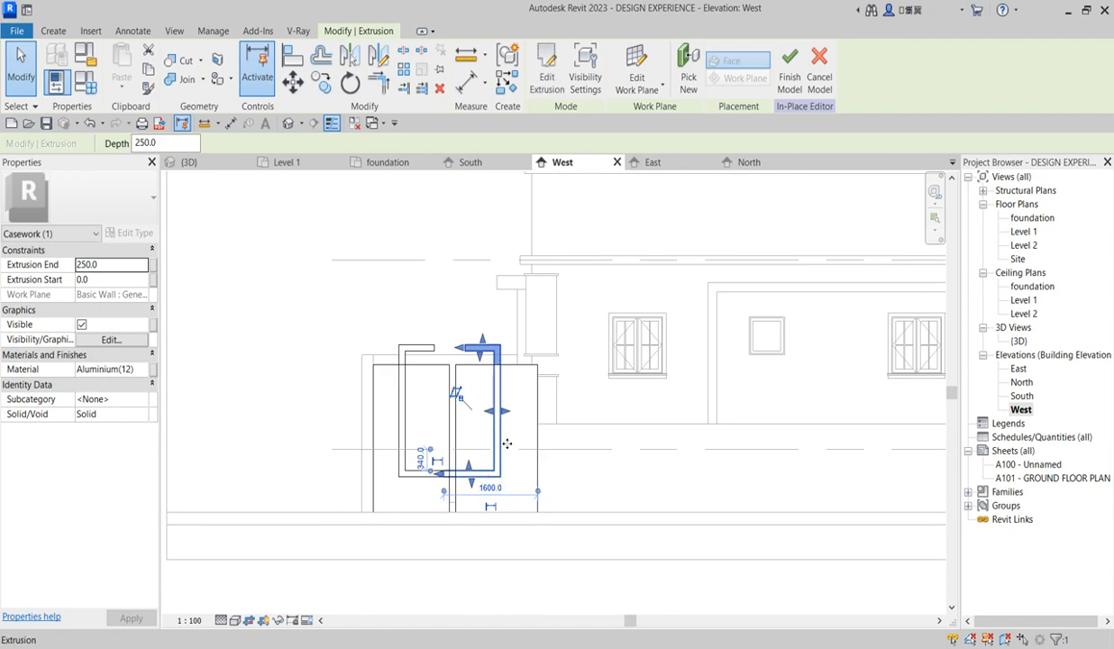
# Step: Move the mirrored C profile up and northward, its lower arm ending about 360 mm from the original's upright and 100 mm below the level line
pyautogui.moveTo(490, 411); pyautogui.dragTo(491, 430)
pyautogui.click(457, 272)
pyautogui.scroll(2, 469, 469)
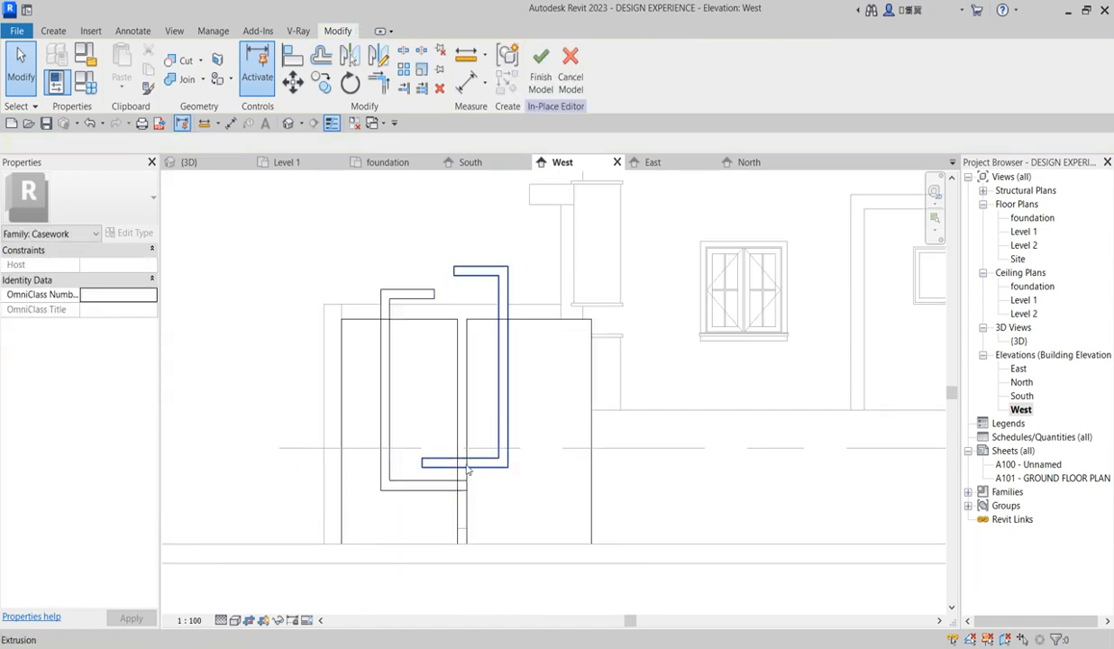
# Step: Edit the mirrored profile's sketch and draw two vertical lines about 25 mm apart across its lower arm, within the gap between the gate panels
pyautogui.click(469, 467)
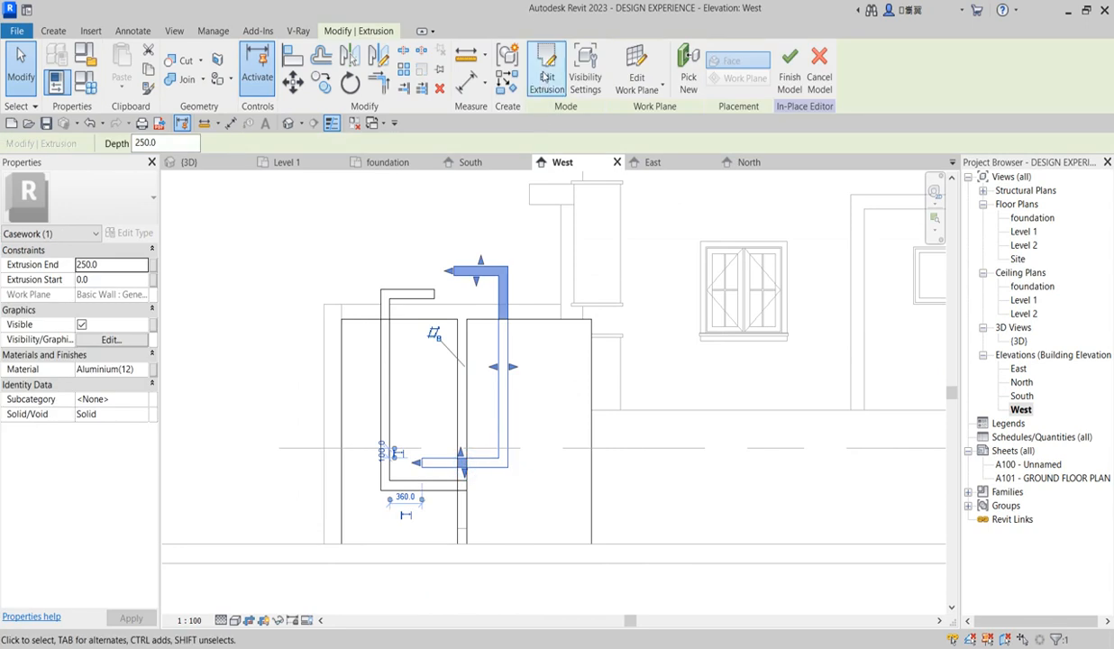
pyautogui.doubleClick(482, 452)
pyautogui.scroll(2, 472, 478)
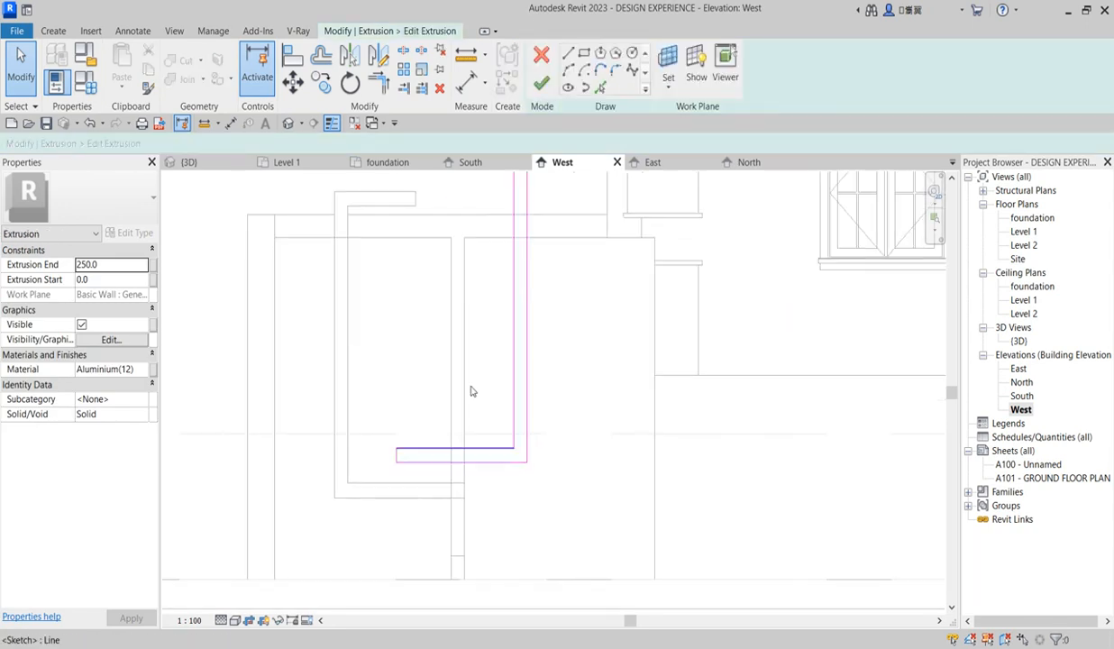
pyautogui.click(568, 54)
pyautogui.scroll(4, 464, 505)
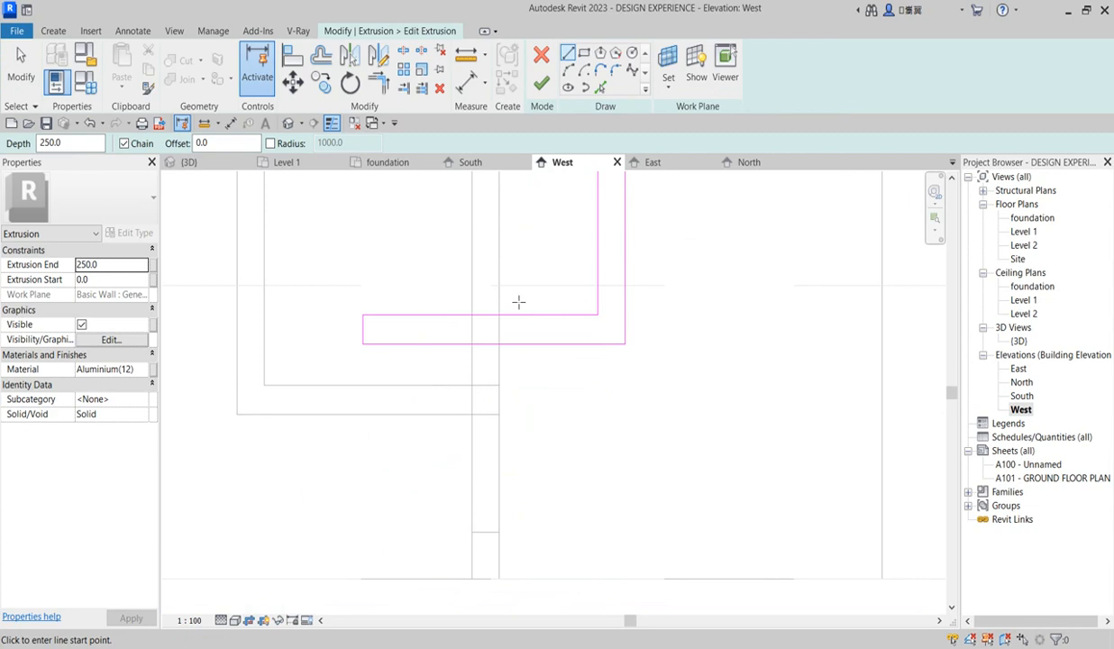
pyautogui.scroll(3, 483, 330)
pyautogui.click(484, 309)
pyautogui.click(482, 387)
pyautogui.press('Escape')
pyautogui.click(502, 309)
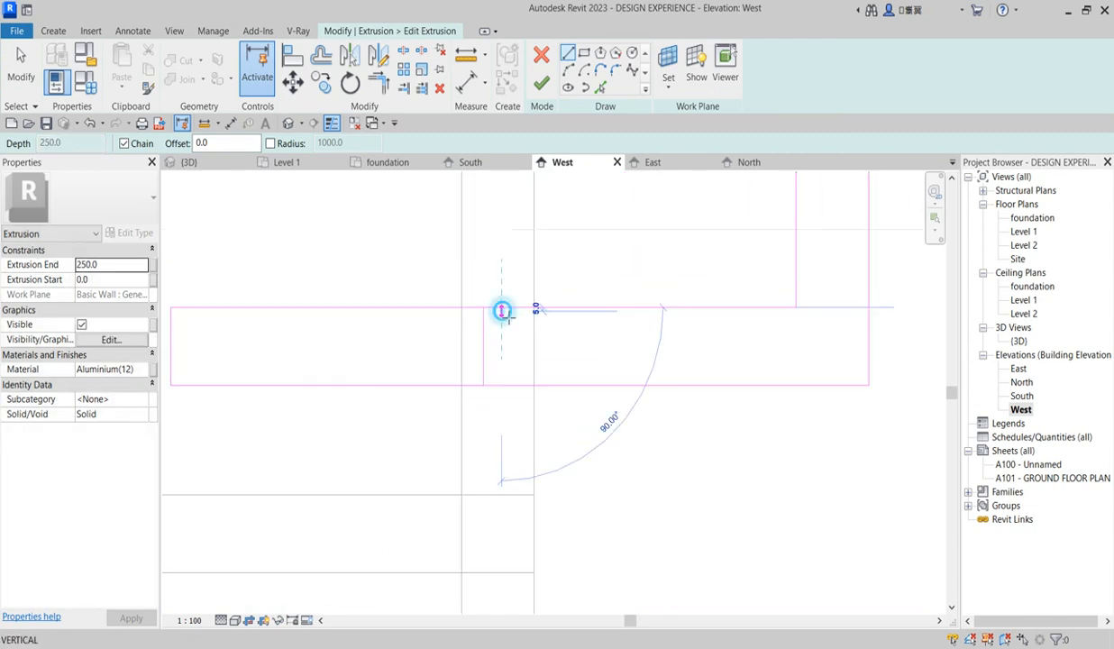
pyautogui.click(503, 385)
pyautogui.press('Escape')
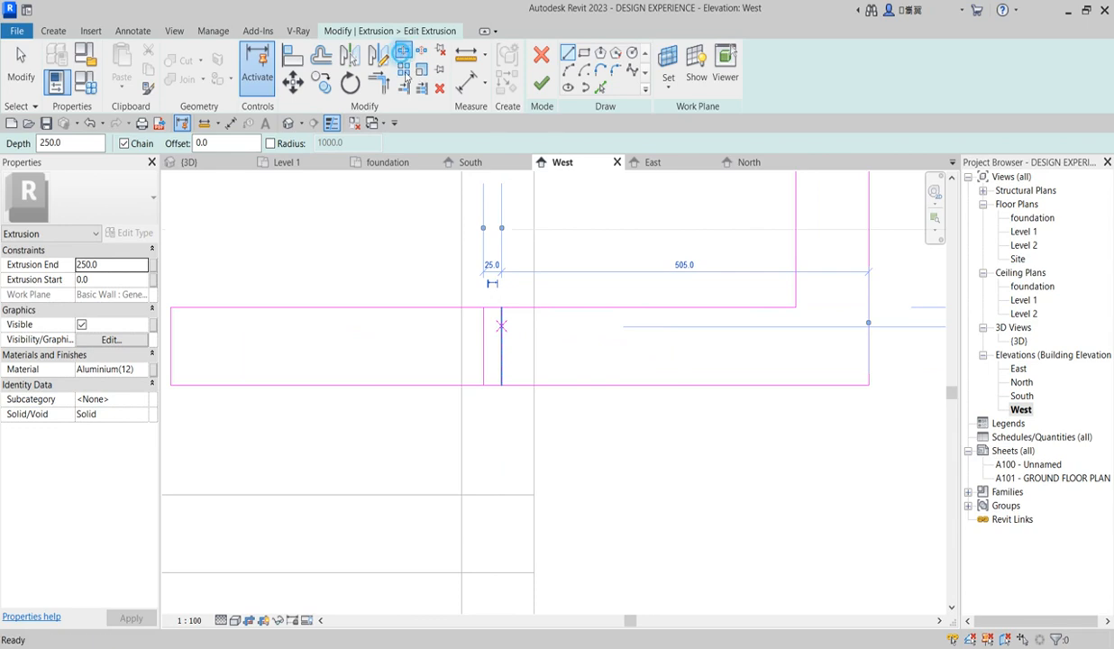
# Step: Split the lower arm's outline at the cross lines and trim its upper edge to both of them
pyautogui.click(402, 52)
pyautogui.click(500, 386)
pyautogui.click(377, 83)
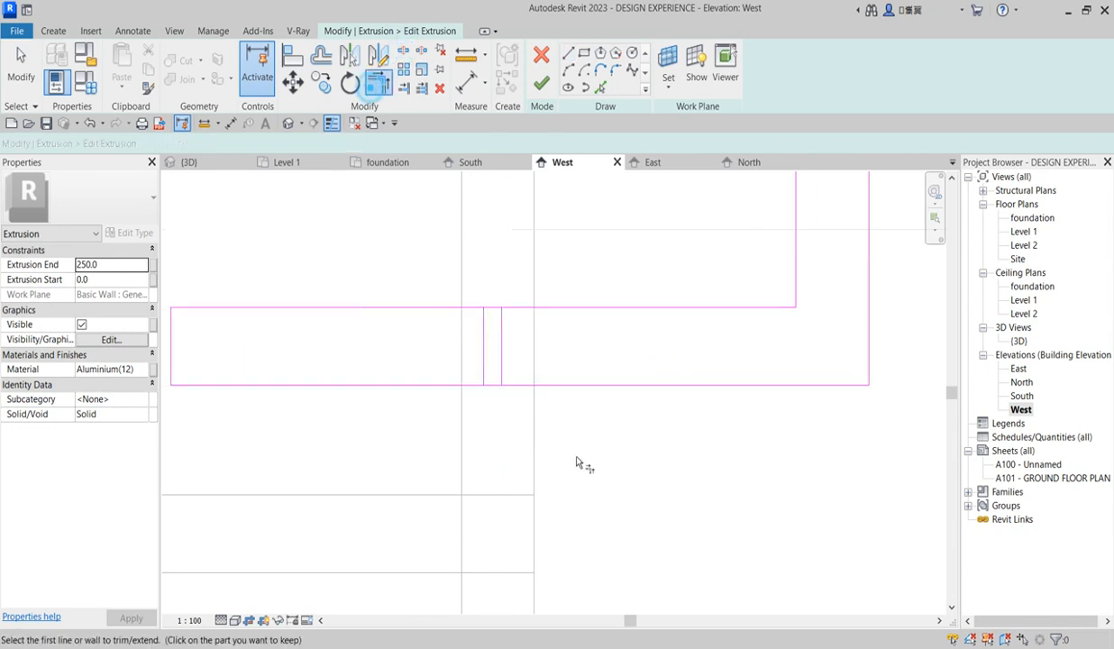
pyautogui.click(516, 317)
pyautogui.click(501, 325)
pyautogui.click(522, 385)
pyautogui.click(465, 386)
pyautogui.click(483, 366)
# Step: Trim the arm's bottom edge to both cross lines, closing two separate loops, and finish the extrusion sketch
pyautogui.scroll(-2, 484, 460)
pyautogui.scroll(4, 483, 464)
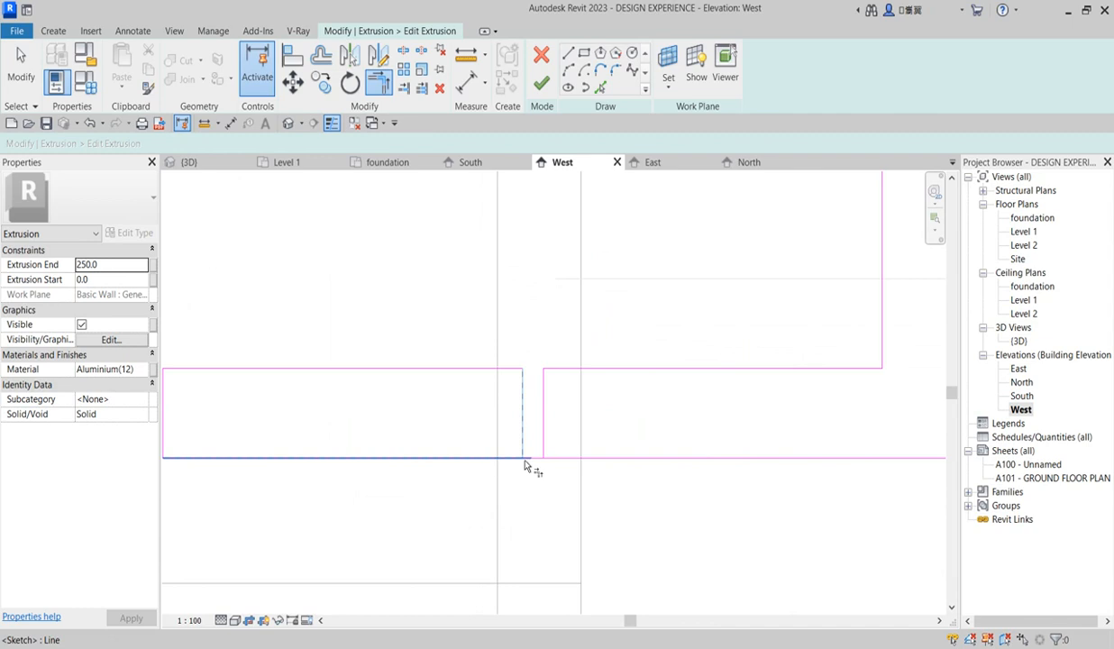
pyautogui.click(498, 450)
pyautogui.scroll(-3, 518, 441)
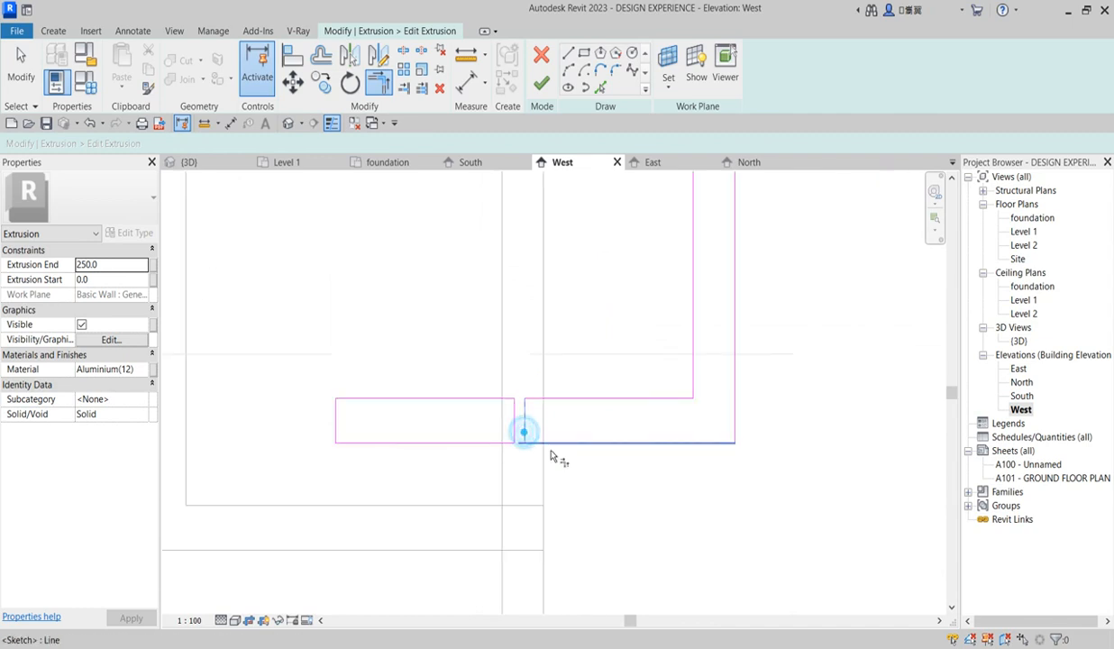
pyautogui.click(551, 446)
pyautogui.scroll(-3, 531, 479)
pyautogui.scroll(-2, 567, 403)
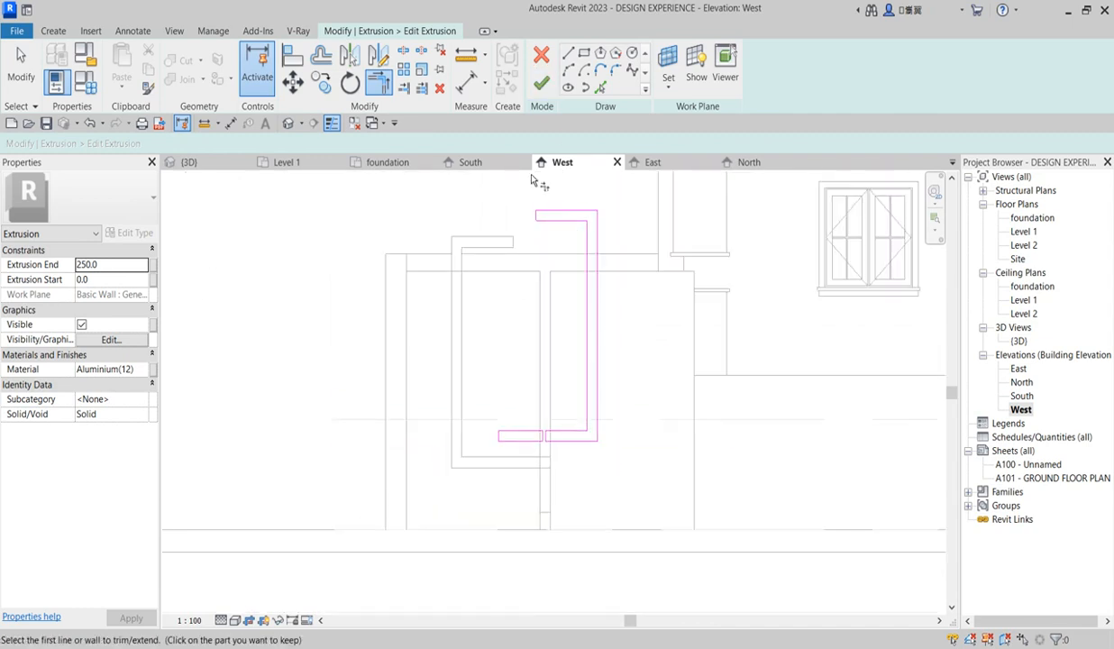
pyautogui.click(541, 83)
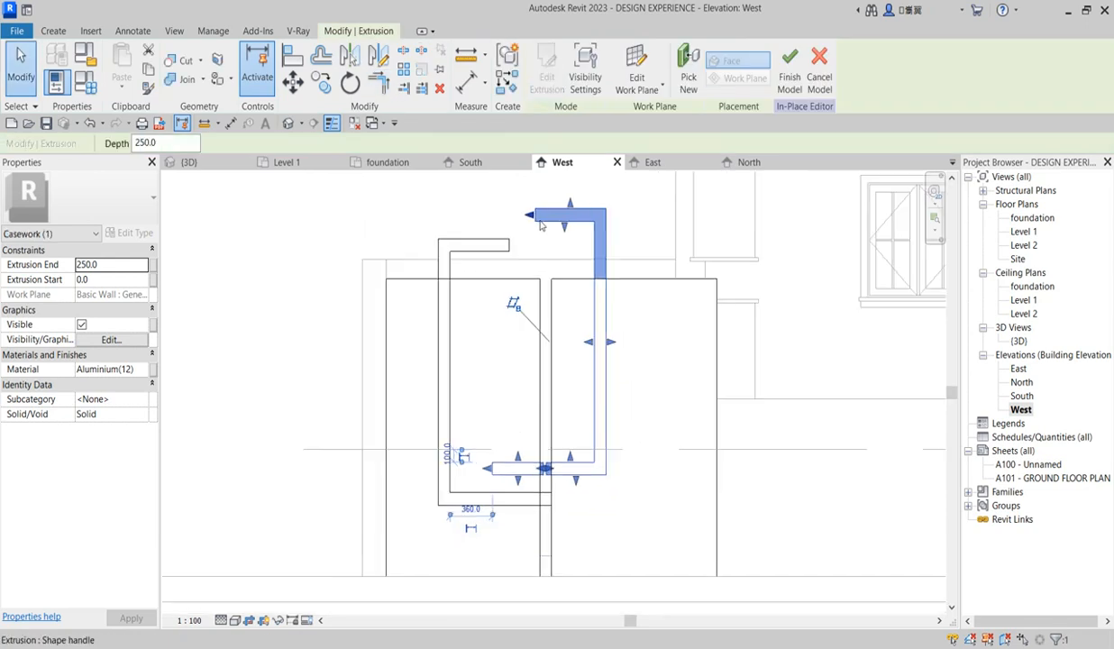
# Step: Open the {3D} view and select the gate panels' extrusion
pyautogui.scroll(2, 541, 221)
pyautogui.click(567, 245)
pyautogui.scroll(-4, 520, 259)
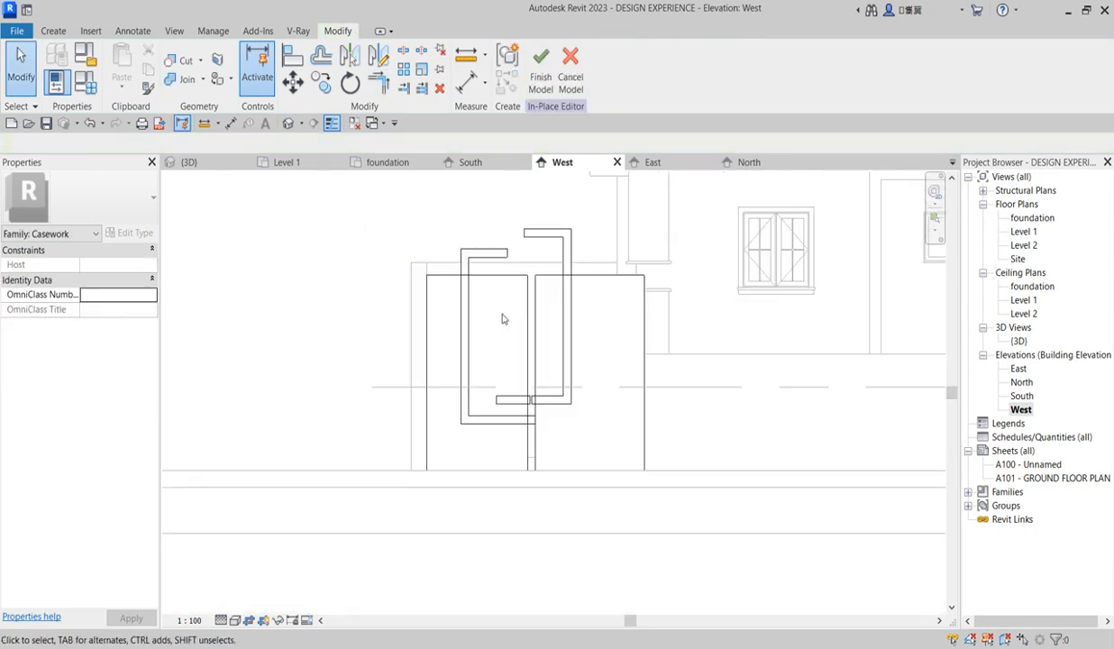
pyautogui.scroll(2, 516, 361)
pyautogui.scroll(-3, 552, 396)
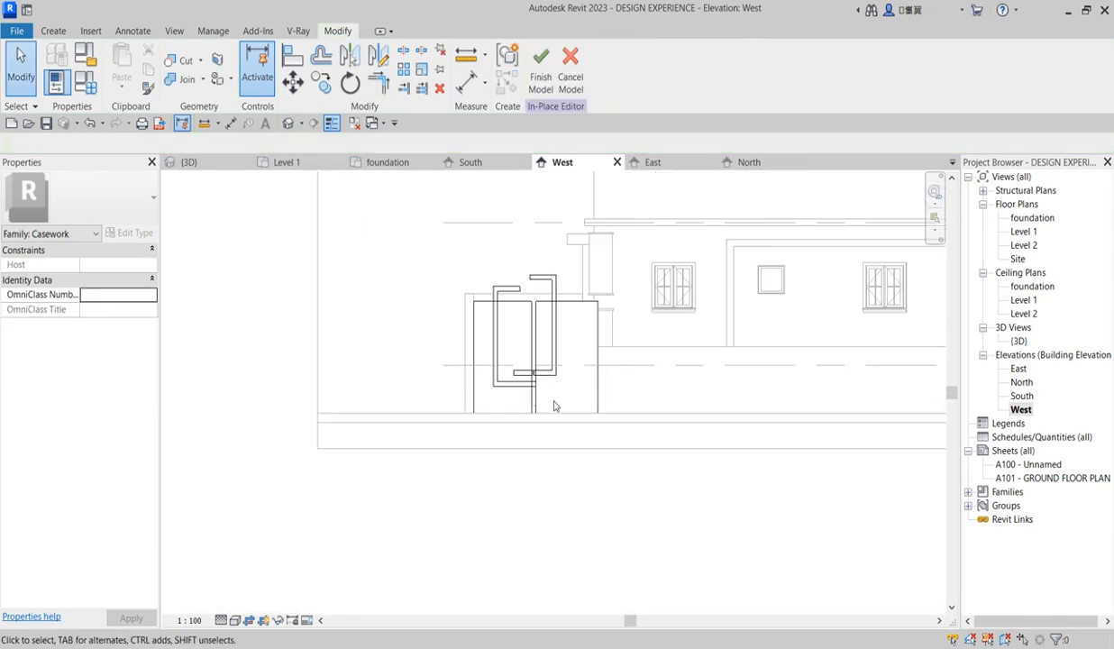
pyautogui.doubleClick(1018, 340)
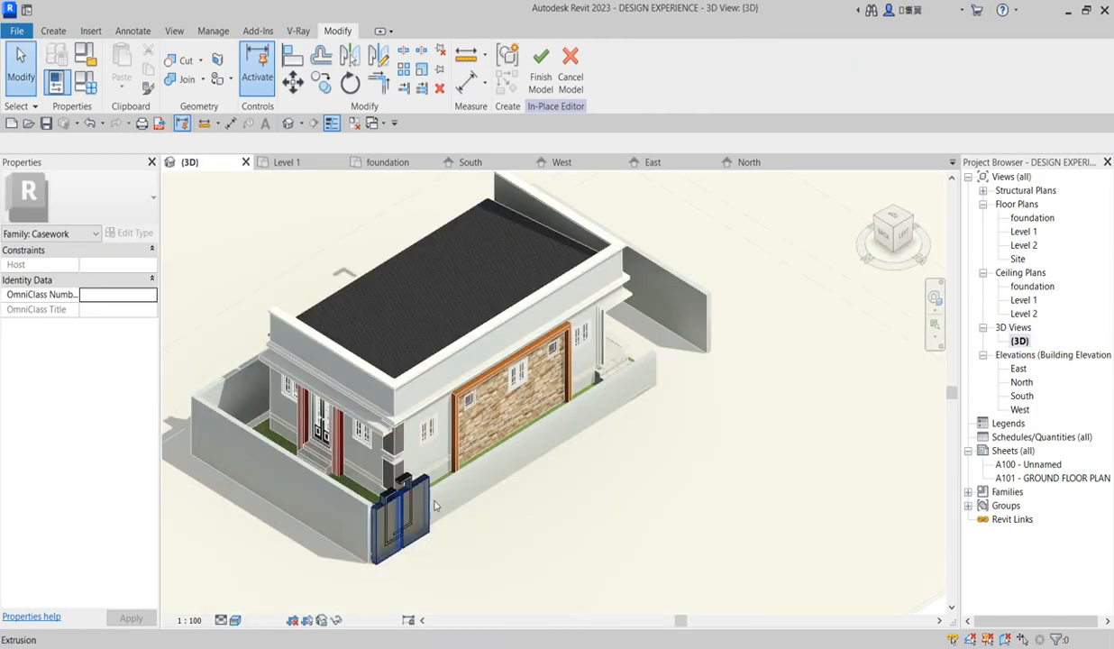
pyautogui.scroll(6, 423, 496)
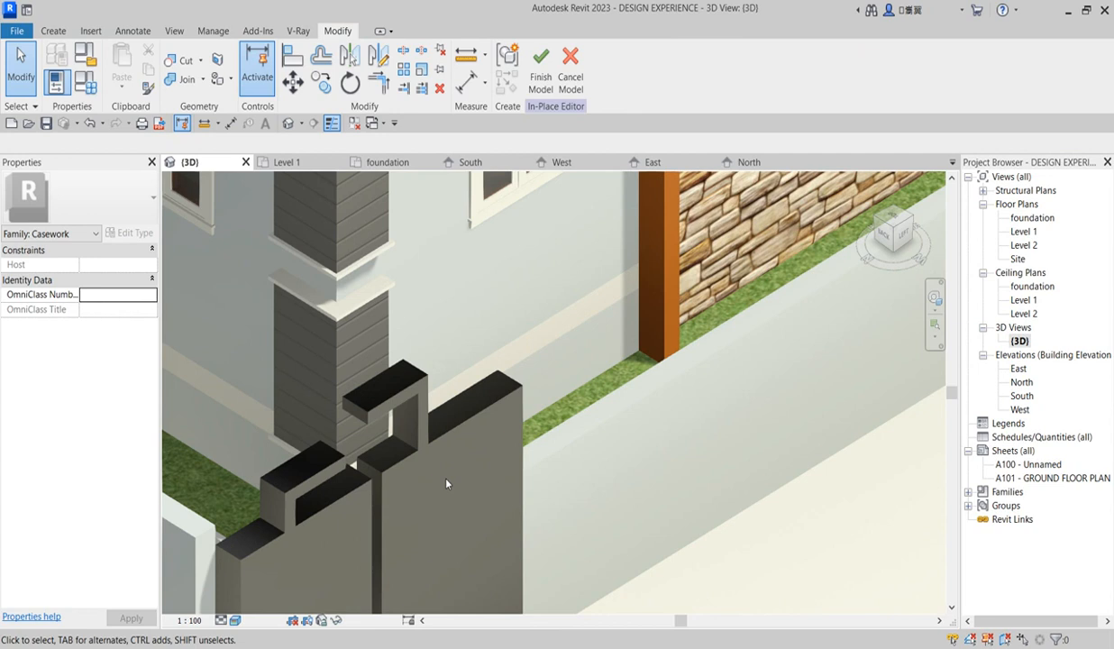
pyautogui.scroll(-4, 453, 399)
pyautogui.scroll(4, 464, 360)
pyautogui.click(471, 347)
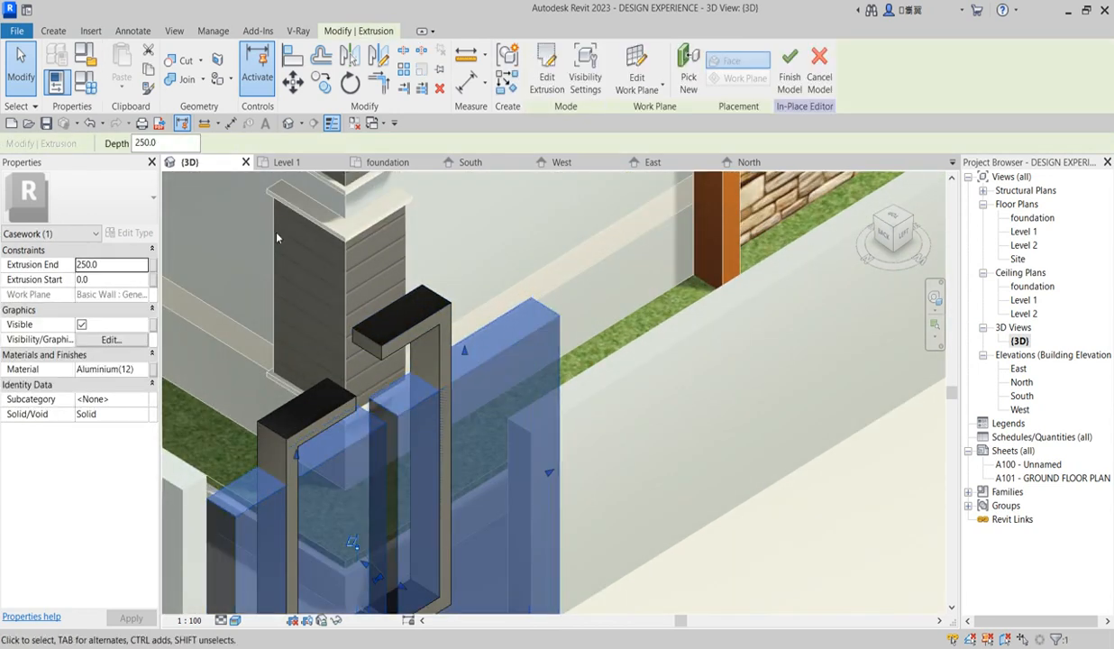
pyautogui.click(142, 370)
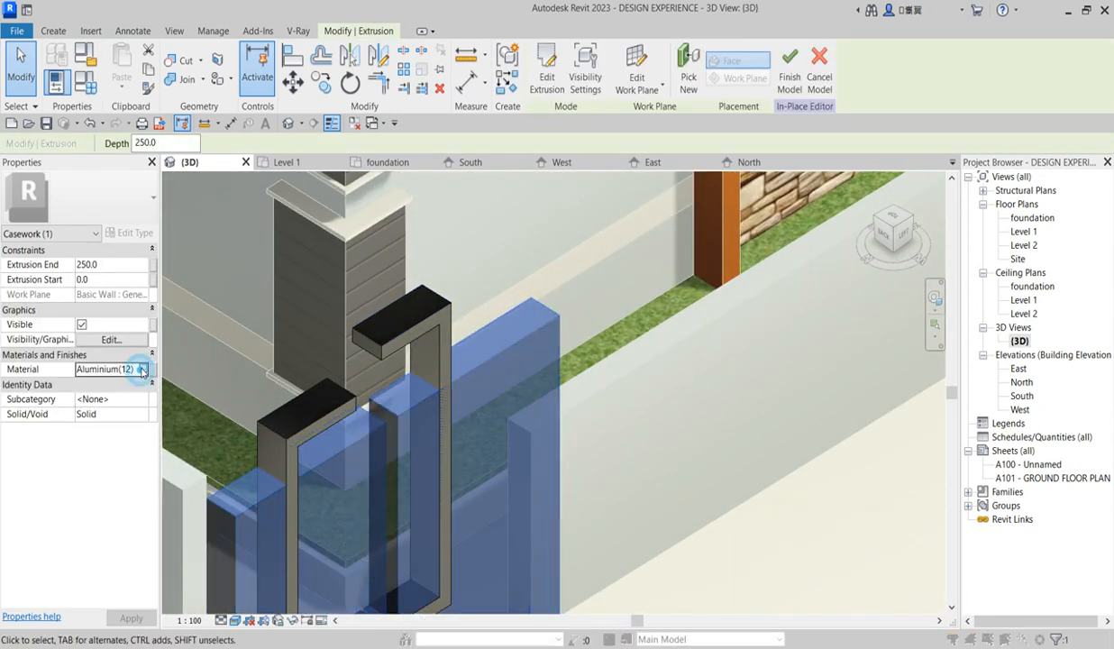
pyautogui.click(142, 369)
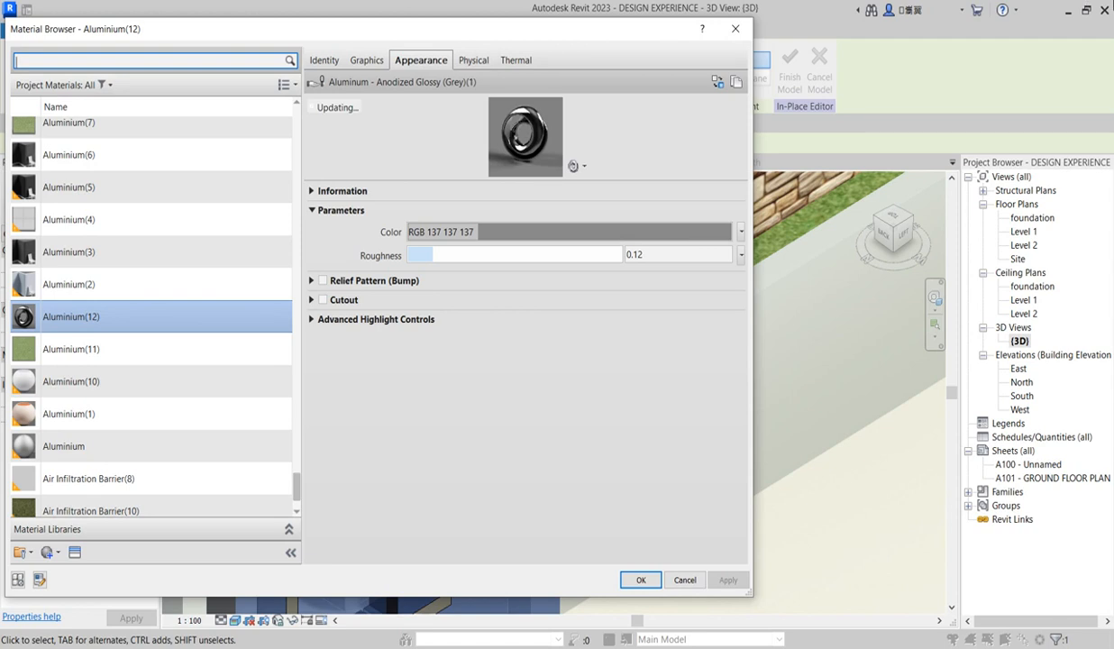
pyautogui.click(735, 28)
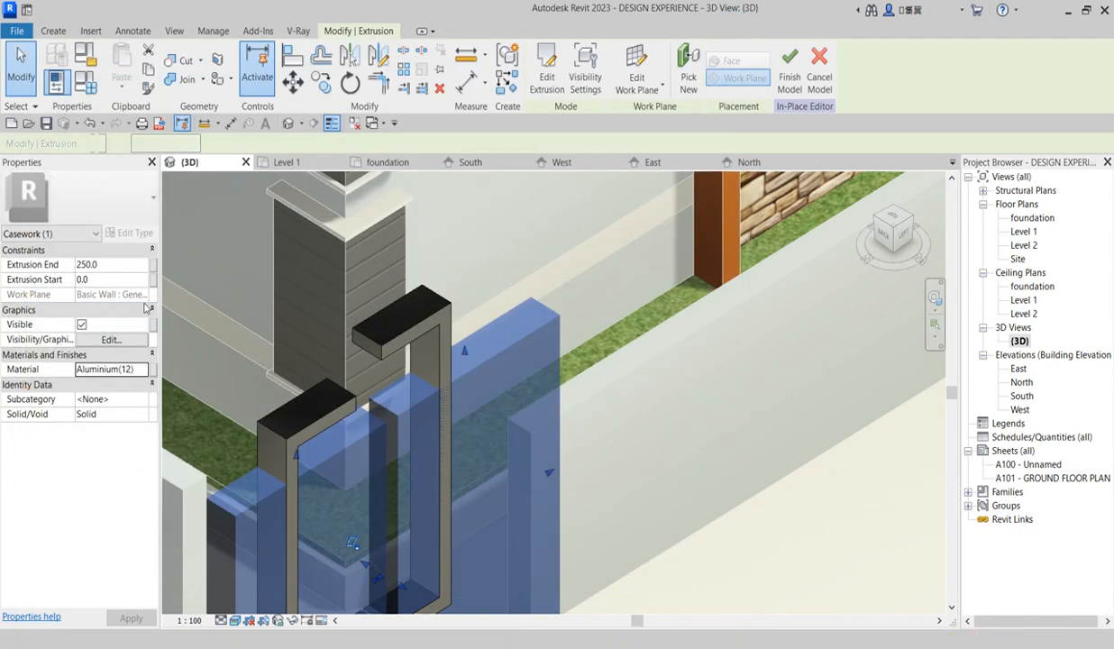
# Step: Set the Extrusion End of the gate panels to 50 mm
pyautogui.click(101, 265)
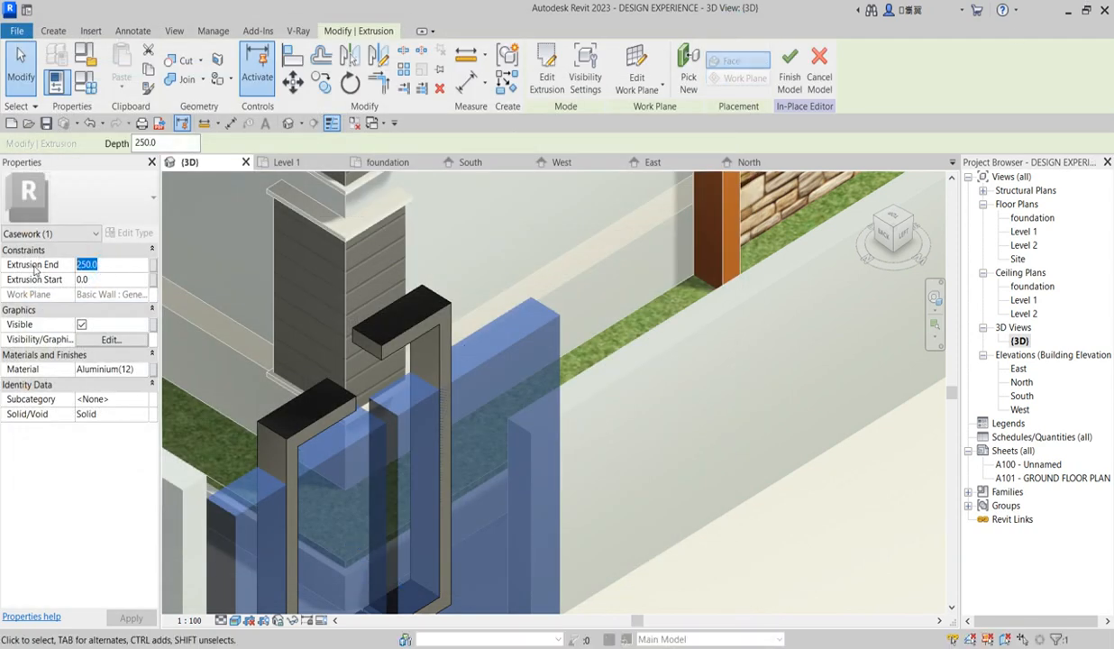
pyautogui.write('500')
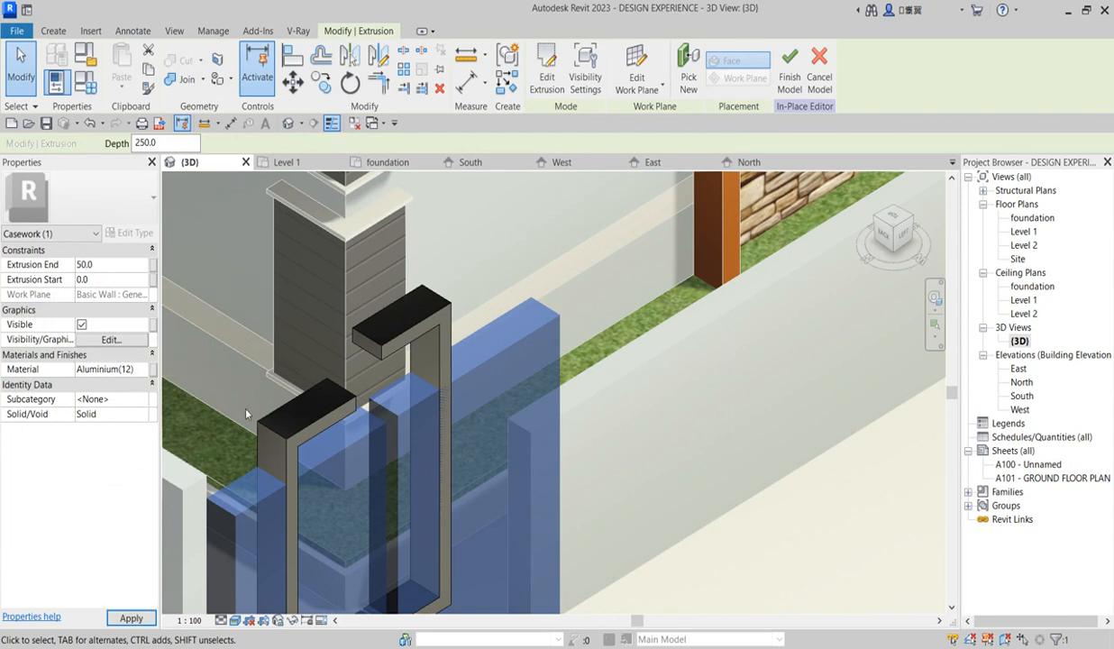
pyautogui.click(564, 451)
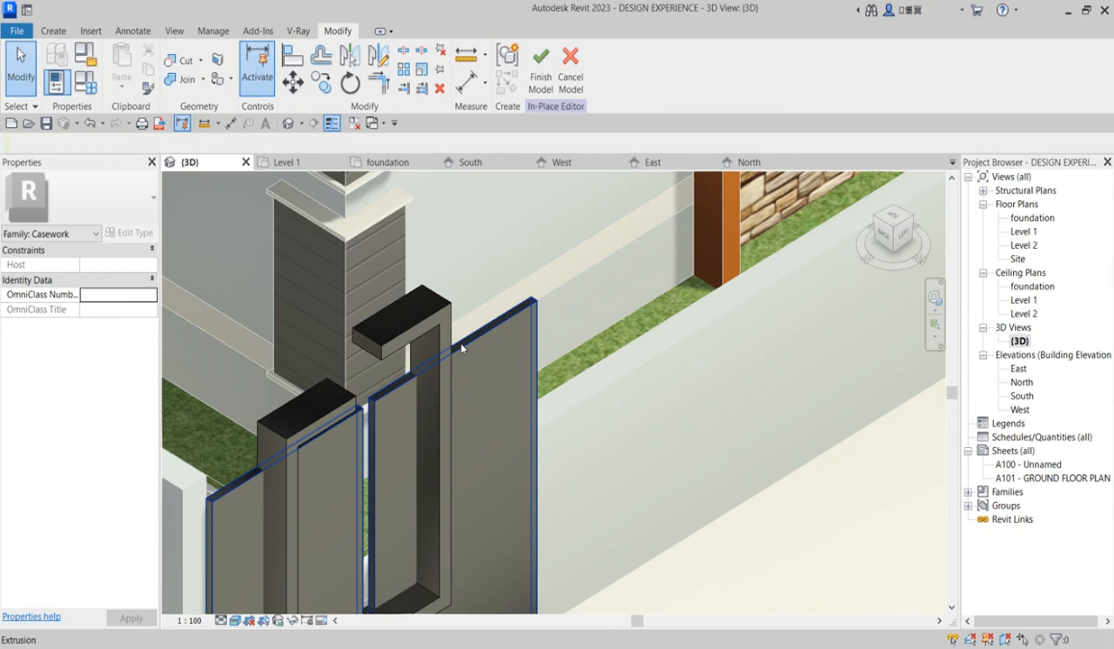
# Step: Set the mirrored C profile's Extrusion End to 35 mm and its Extrusion Start to -35 mm
pyautogui.scroll(-1, 447, 390)
pyautogui.click(445, 391)
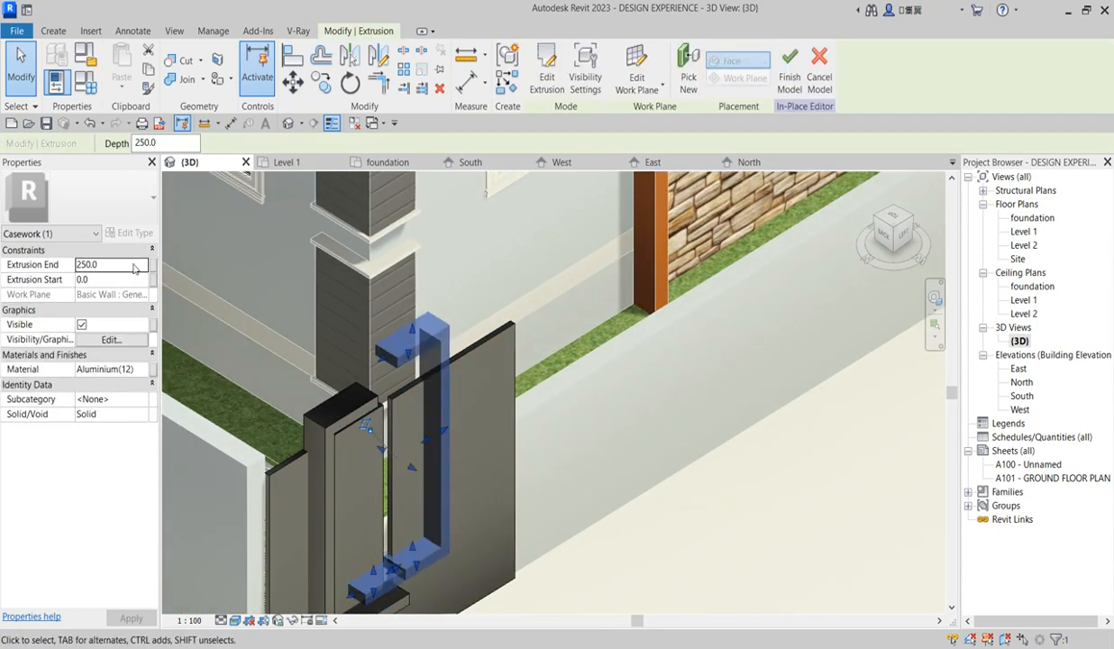
pyautogui.click(126, 265)
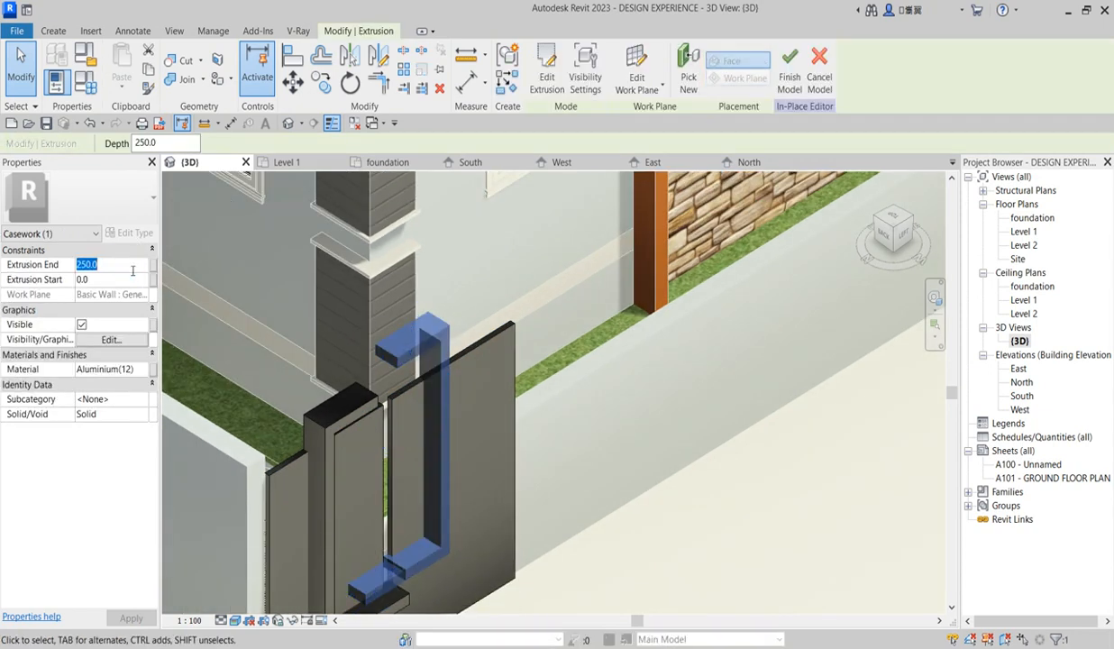
pyautogui.write('7')
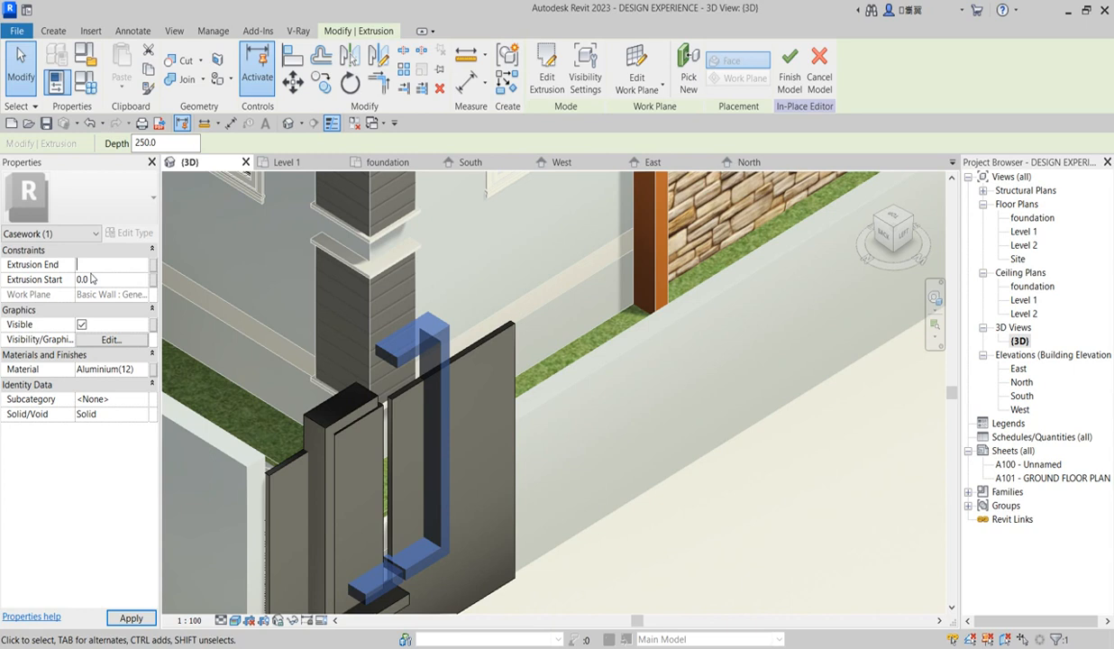
pyautogui.click(99, 281)
pyautogui.press('Return')
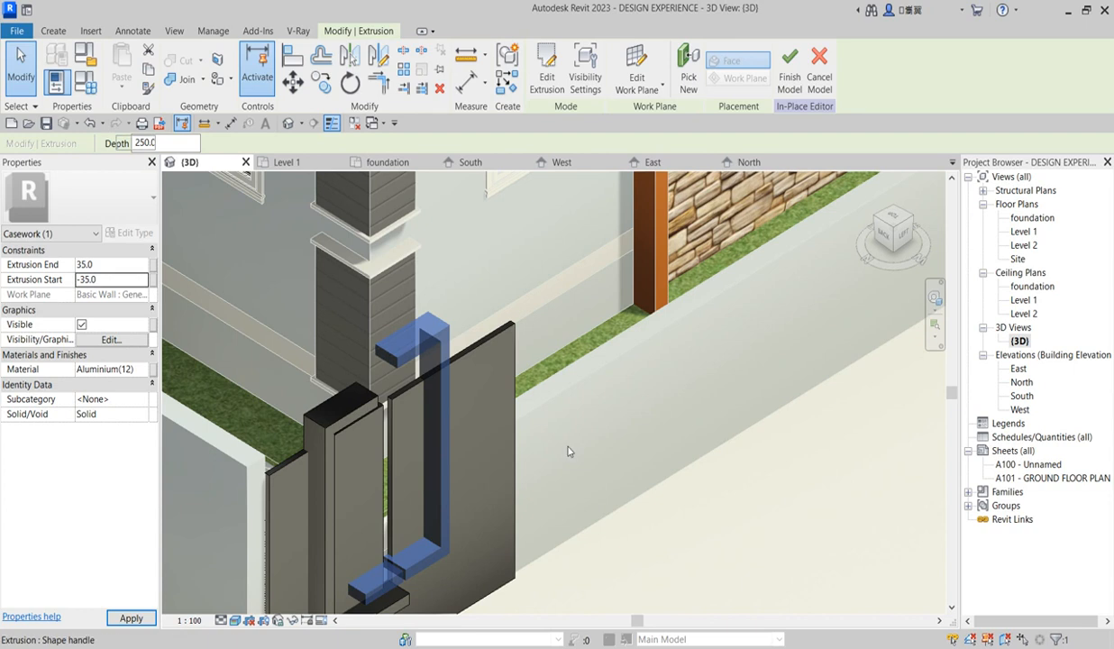
# Step: Check how the mirrored C profile meets the gate panel and set its Extrusion End to 70 mm
pyautogui.scroll(2, 460, 397)
pyautogui.scroll(1, 450, 417)
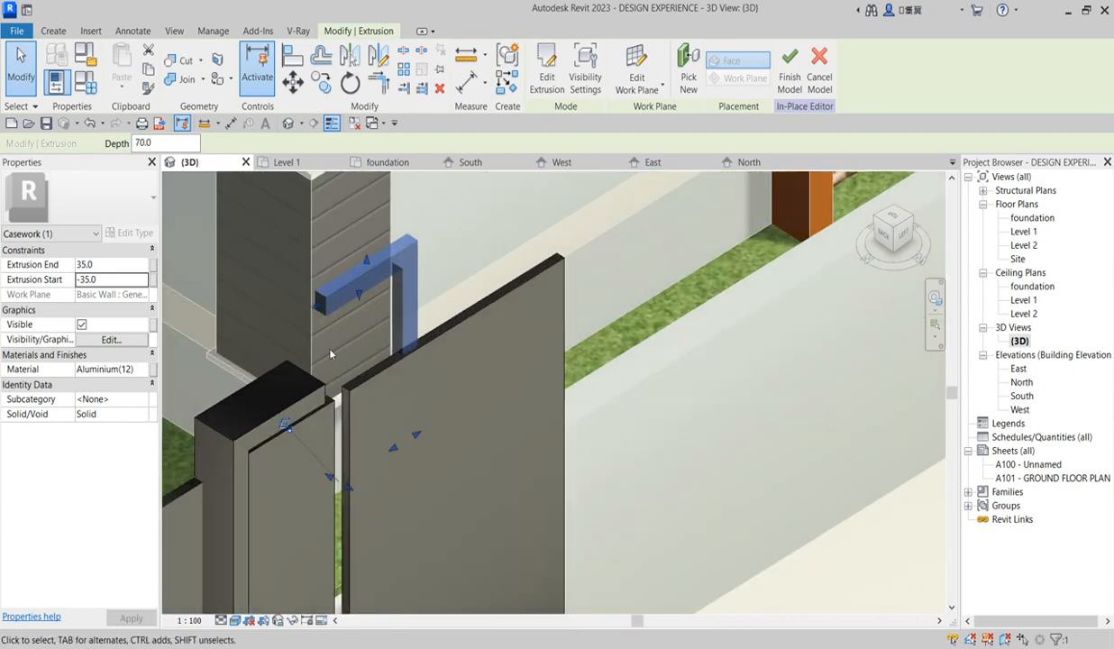
pyautogui.scroll(3, 330, 354)
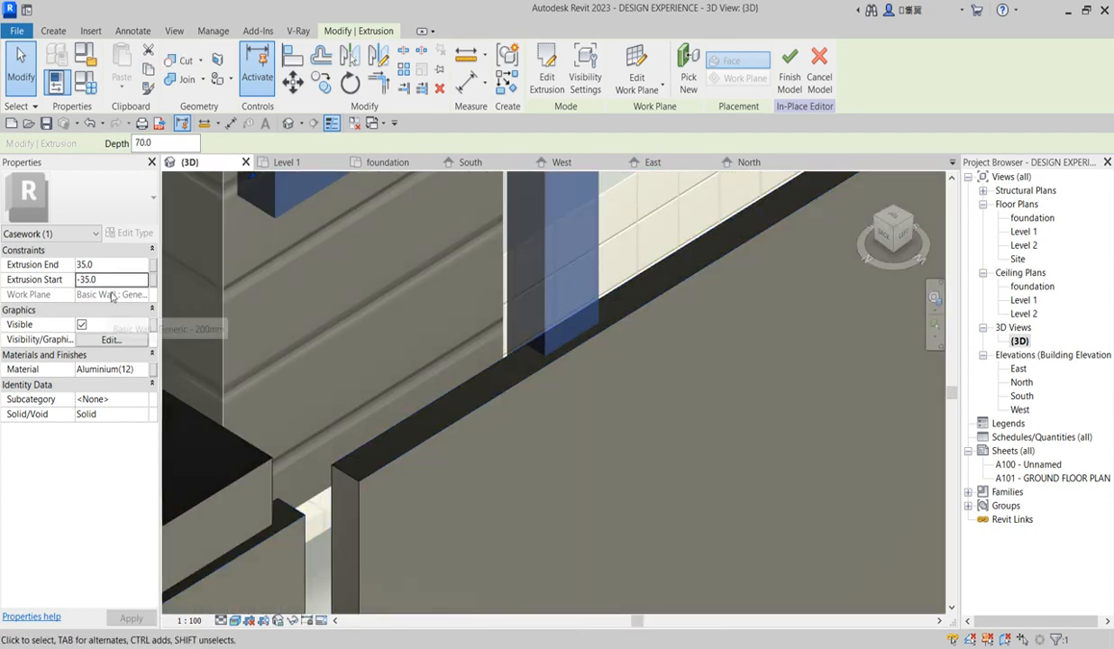
pyautogui.click(100, 264)
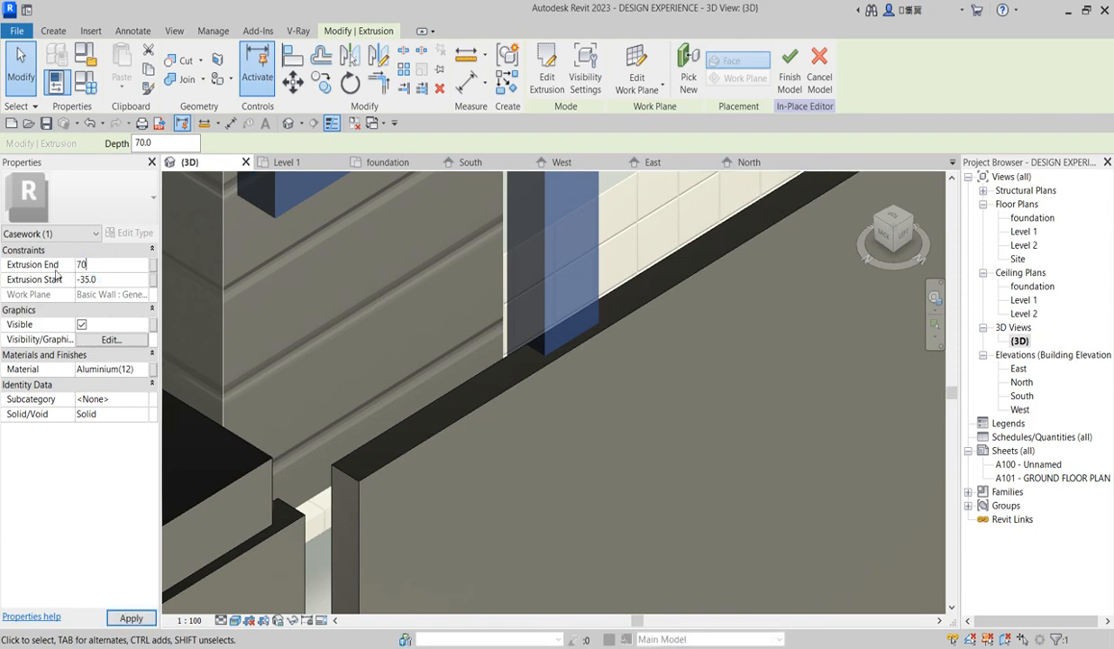
pyautogui.click(711, 423)
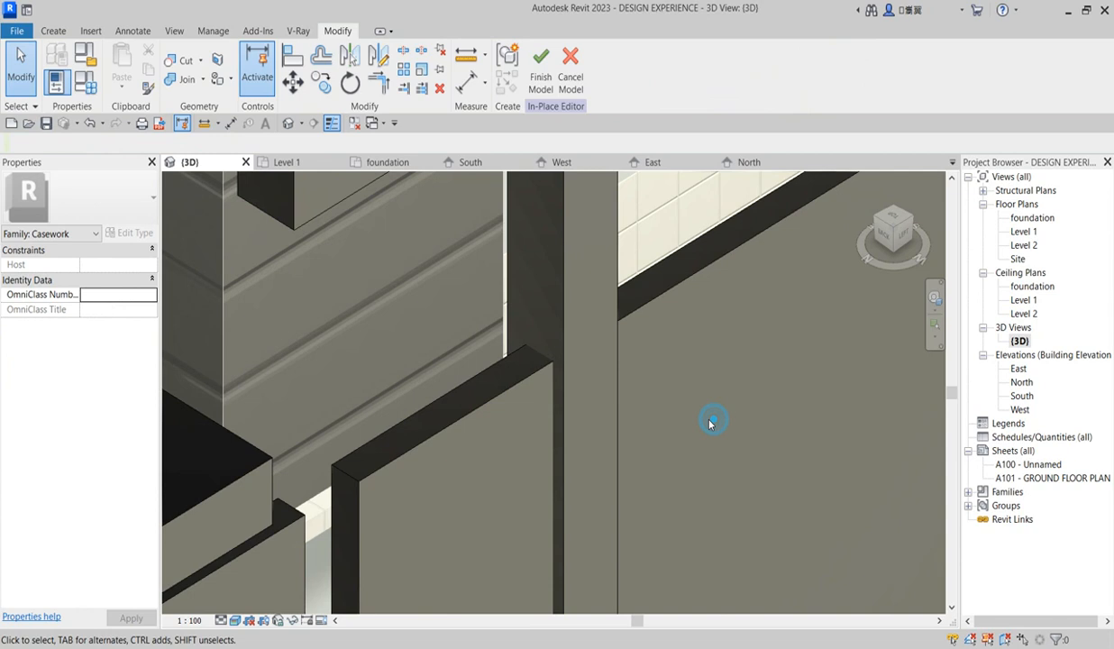
# Step: Set the other C profile's Extrusion End to 70 mm and its Extrusion Start to -35 mm
pyautogui.scroll(-5, 685, 432)
pyautogui.click(554, 448)
pyautogui.click(111, 269)
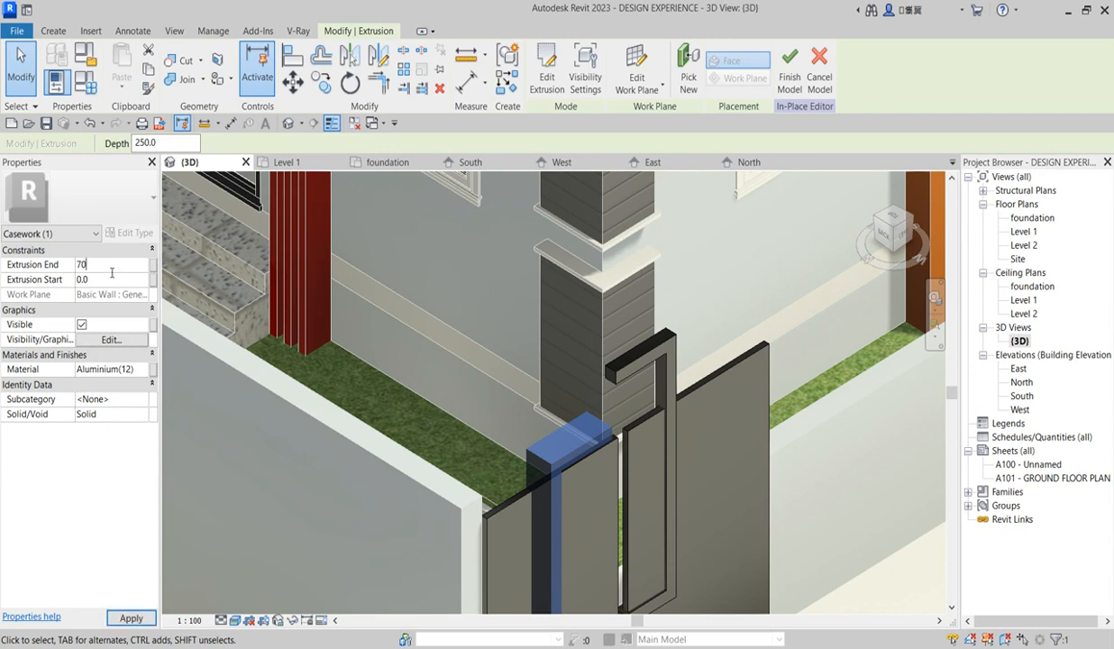
pyautogui.press('Tab')
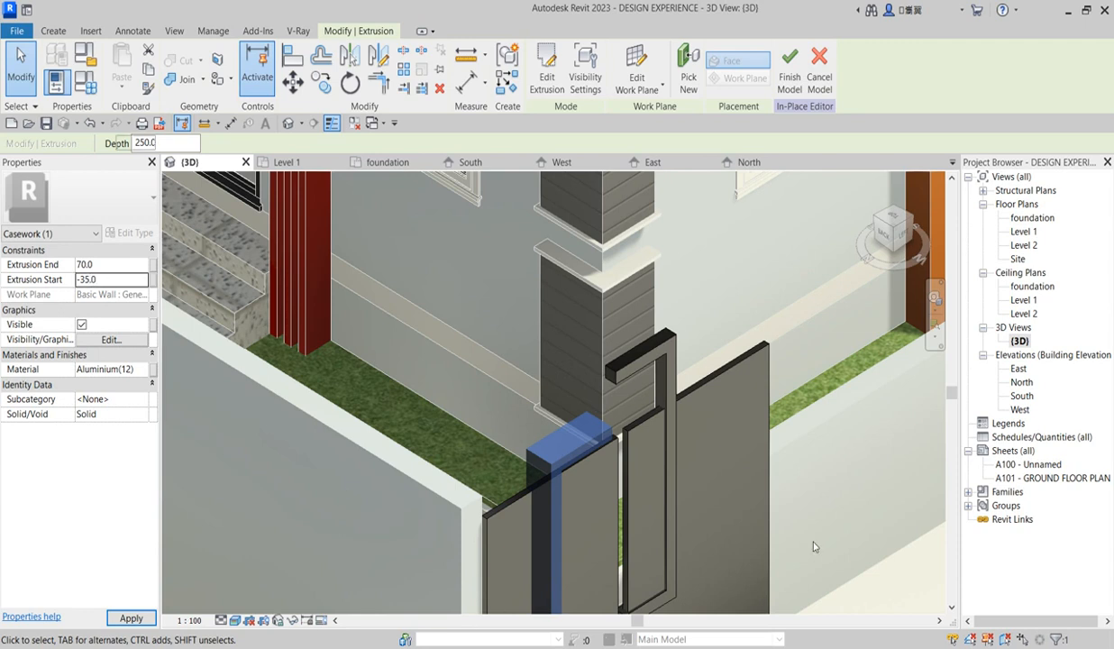
pyautogui.click(724, 452)
# Step: Finish the in-place gate model
pyautogui.scroll(-4, 577, 478)
pyautogui.scroll(2, 576, 476)
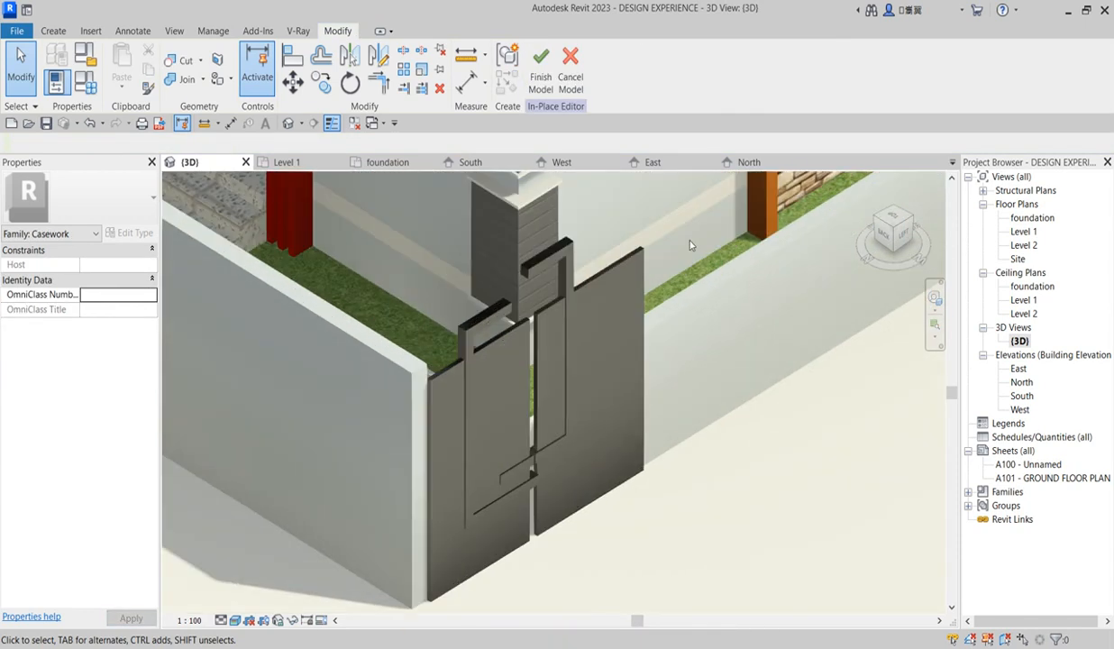
pyautogui.scroll(-2, 537, 370)
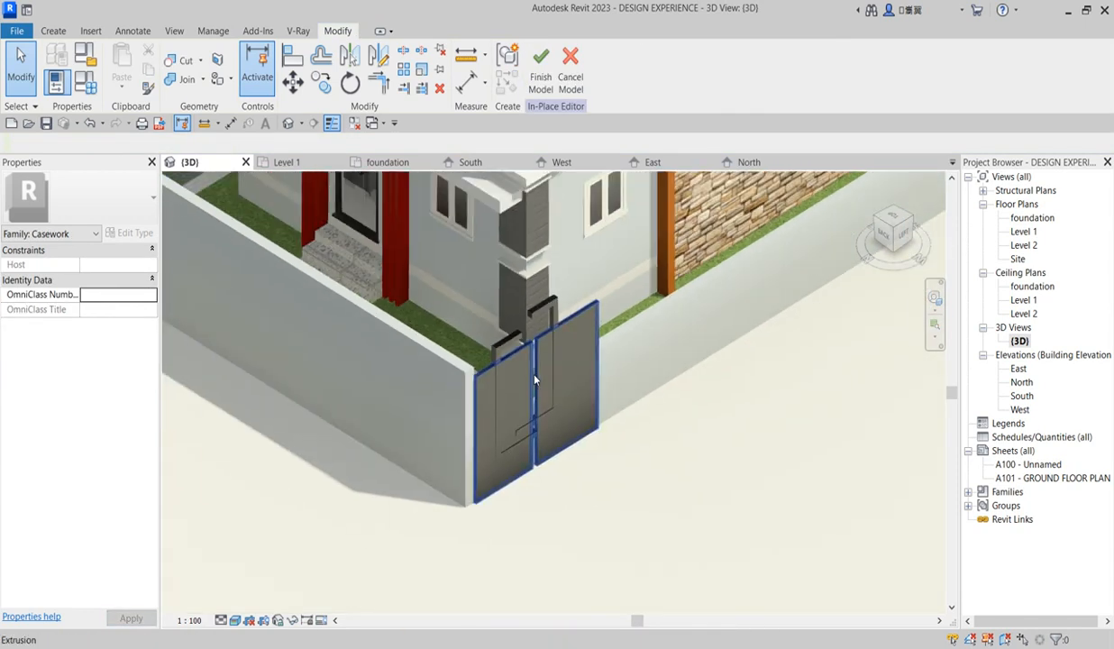
pyautogui.click(538, 63)
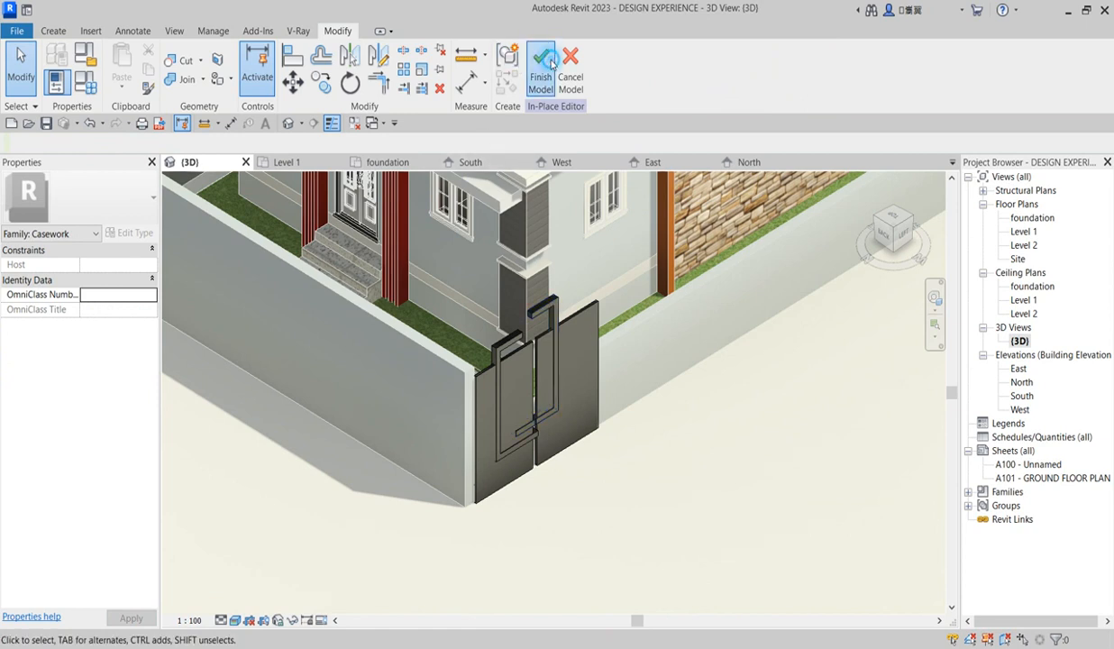
# Step: Select the fence wall that meets the gate and open the foundation floor plan
pyautogui.click(467, 378)
pyautogui.scroll(2, 482, 436)
pyautogui.moveTo(466, 526); pyautogui.dragTo(486, 536)
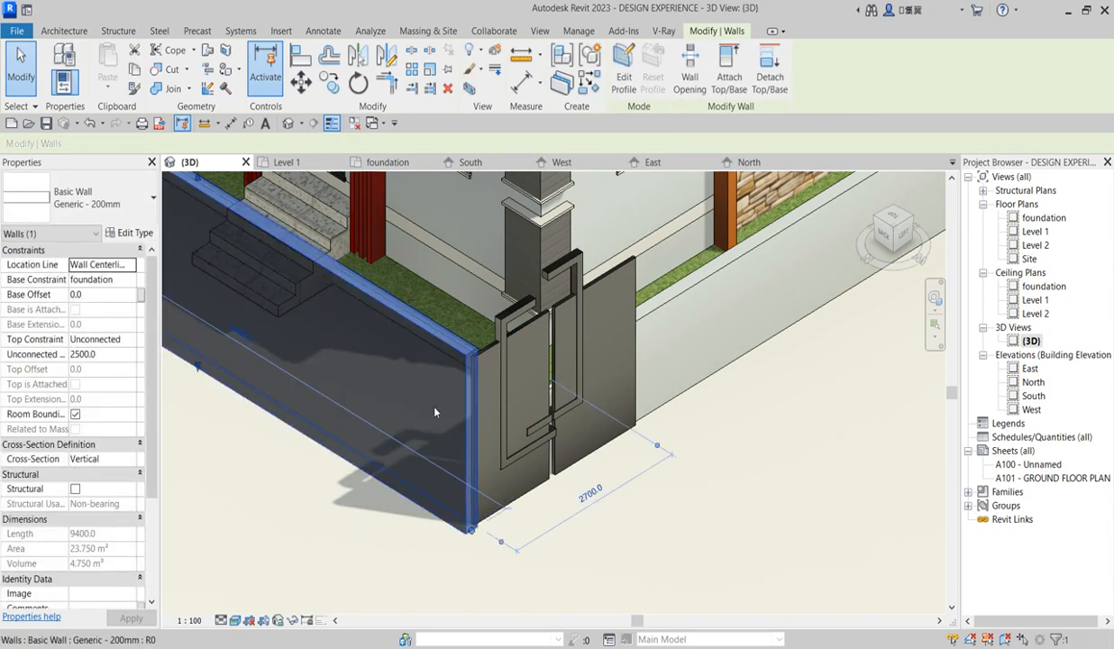
pyautogui.scroll(-2, 612, 418)
pyautogui.doubleClick(1043, 217)
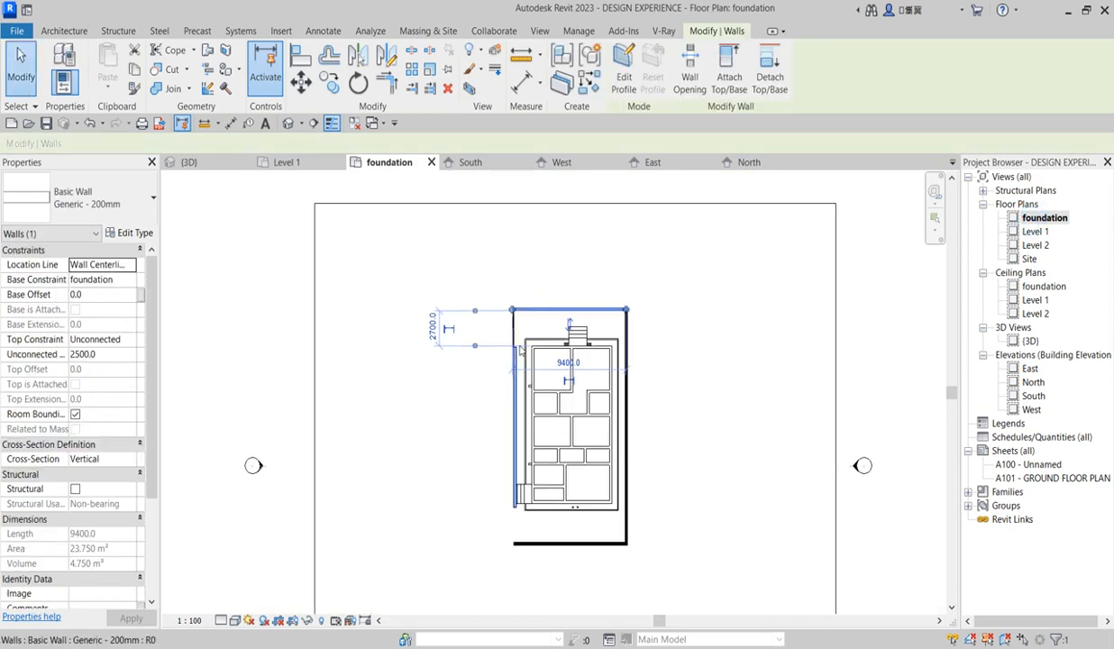
# Step: Draw a short Generic - 200mm wall pier, 2500 mm high, crosswise between the gate's inner end and the low west wall
pyautogui.scroll(2, 520, 350)
pyautogui.click(562, 81)
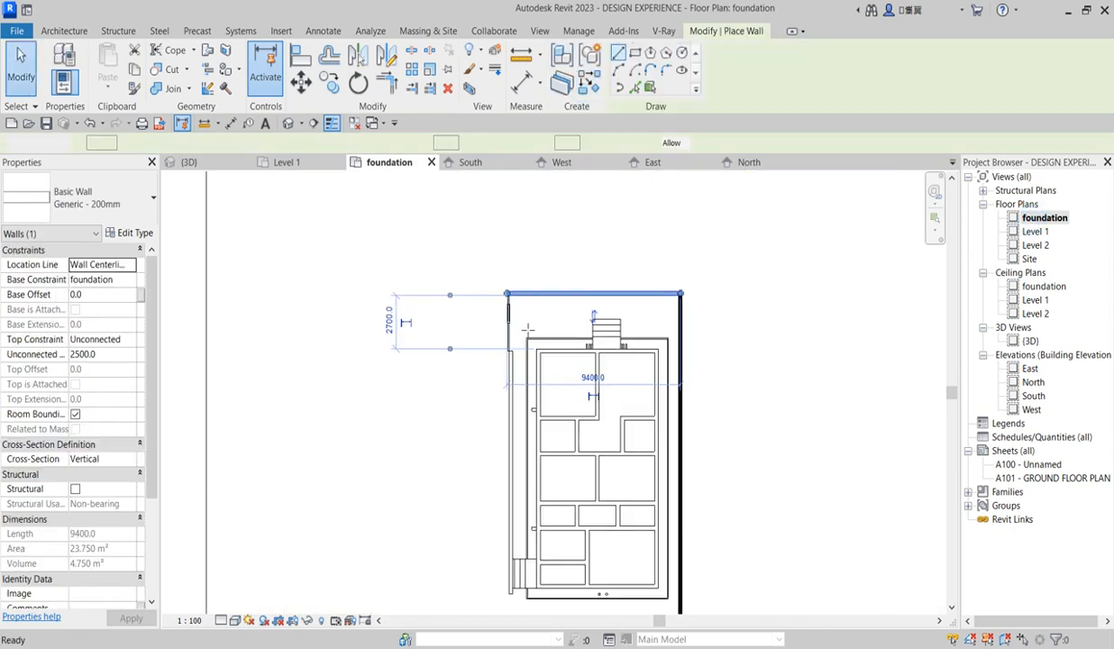
pyautogui.scroll(3, 479, 374)
pyautogui.scroll(4, 479, 374)
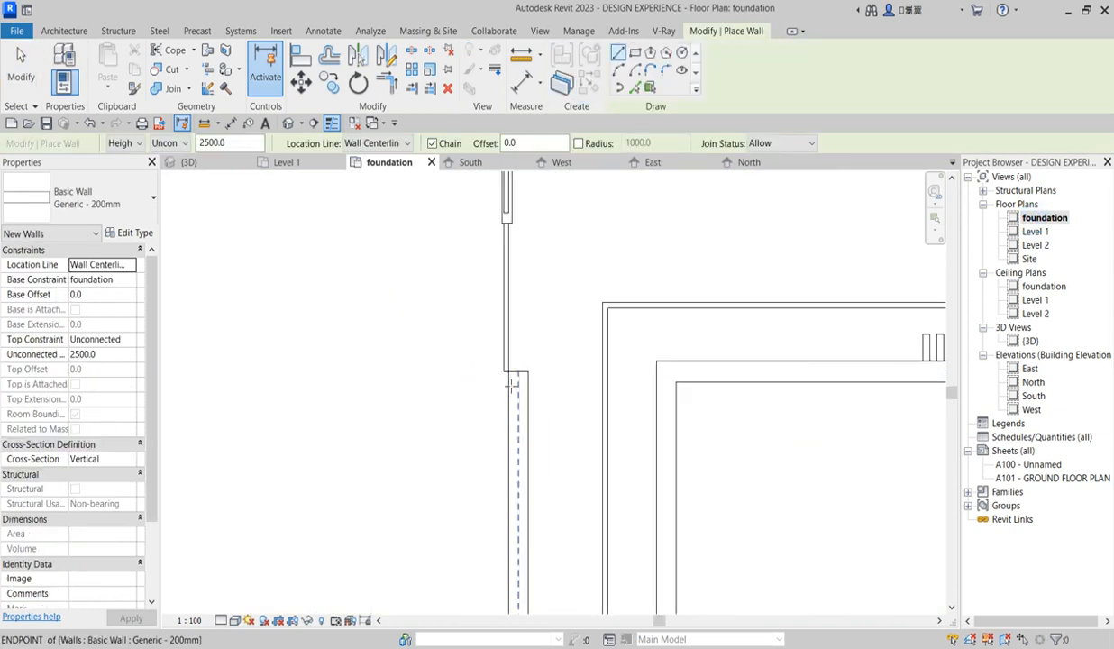
pyautogui.click(489, 377)
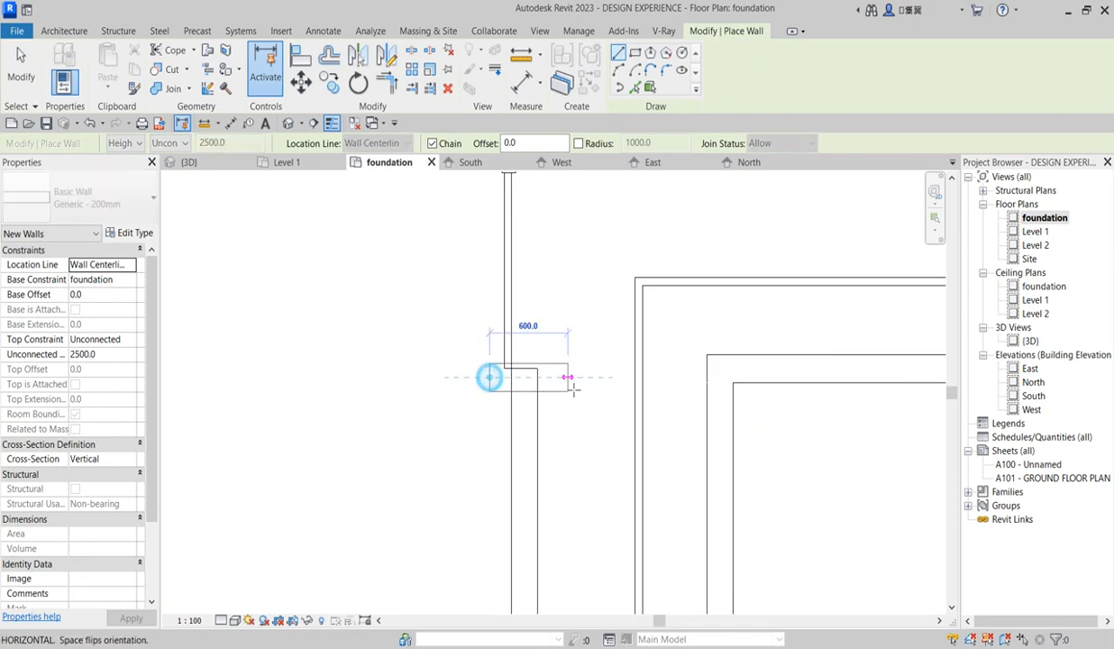
pyautogui.click(550, 377)
pyautogui.scroll(-3, 555, 387)
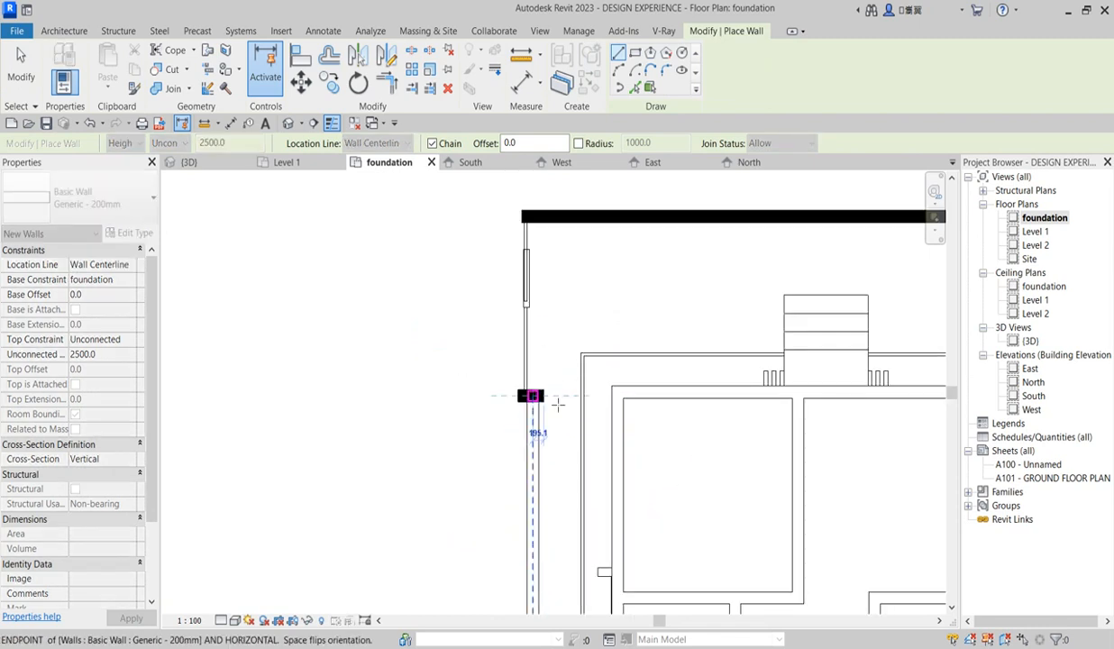
pyautogui.press('Escape')
pyautogui.scroll(-2, 477, 304)
pyautogui.scroll(2, 475, 240)
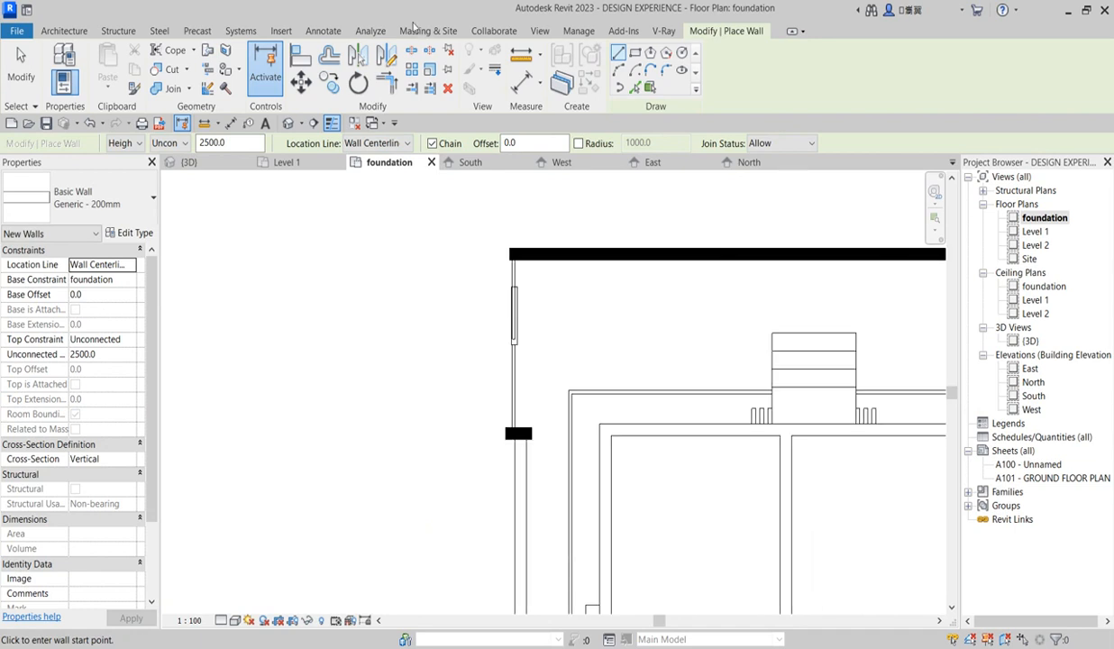
# Step: Align the west end of the north fence wall with the outer face of the new pier
pyautogui.click(300, 54)
pyautogui.scroll(2, 509, 399)
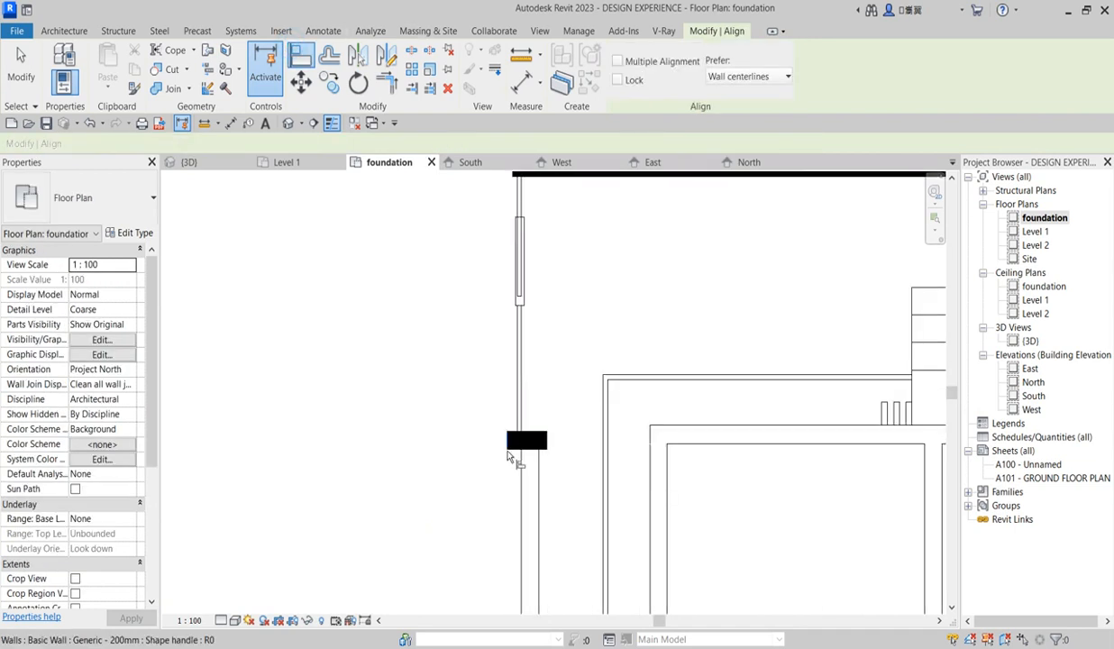
pyautogui.scroll(-2, 509, 455)
pyautogui.scroll(1, 510, 331)
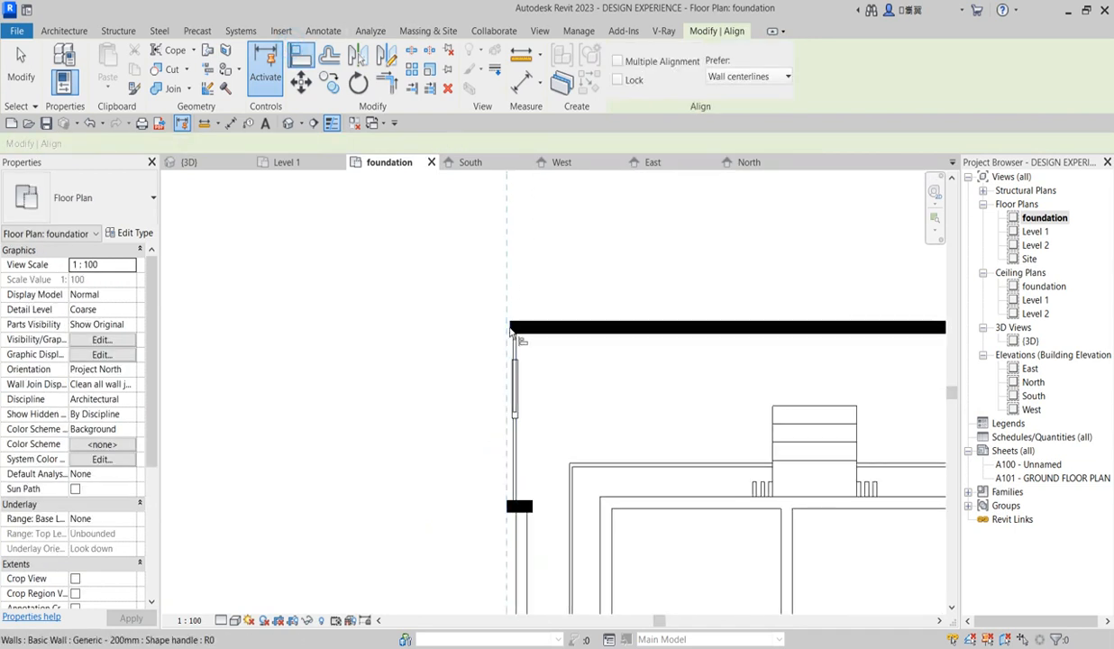
pyautogui.scroll(-1, 510, 329)
pyautogui.rightClick(470, 367)
pyautogui.click(505, 377)
pyautogui.rightClick(373, 377)
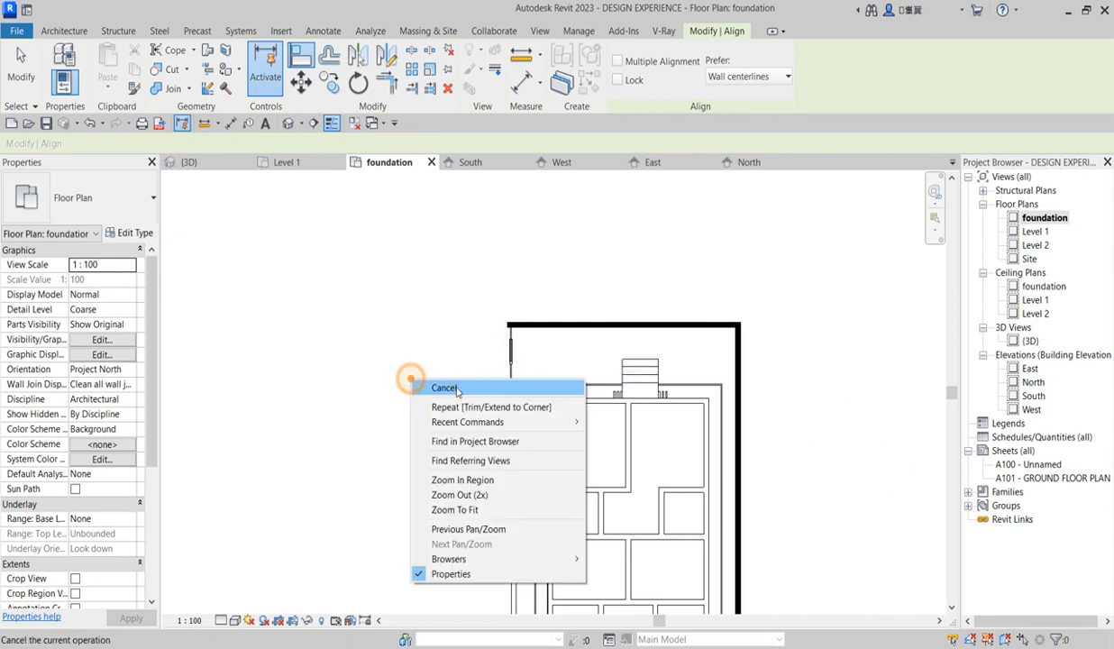
pyautogui.click(455, 390)
# Step: Mirror a copy of the gate and its pier about the midpoint of the low west wall to the south opening
pyautogui.moveTo(443, 298); pyautogui.dragTo(569, 474)
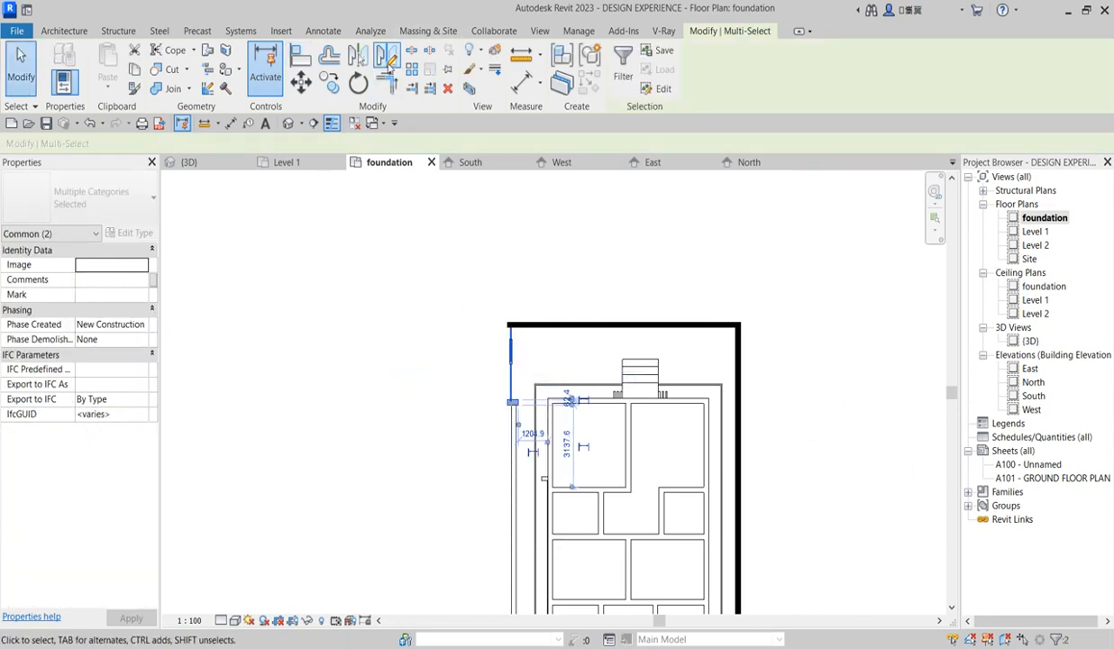
pyautogui.click(387, 55)
pyautogui.scroll(-2, 520, 406)
pyautogui.scroll(2, 531, 523)
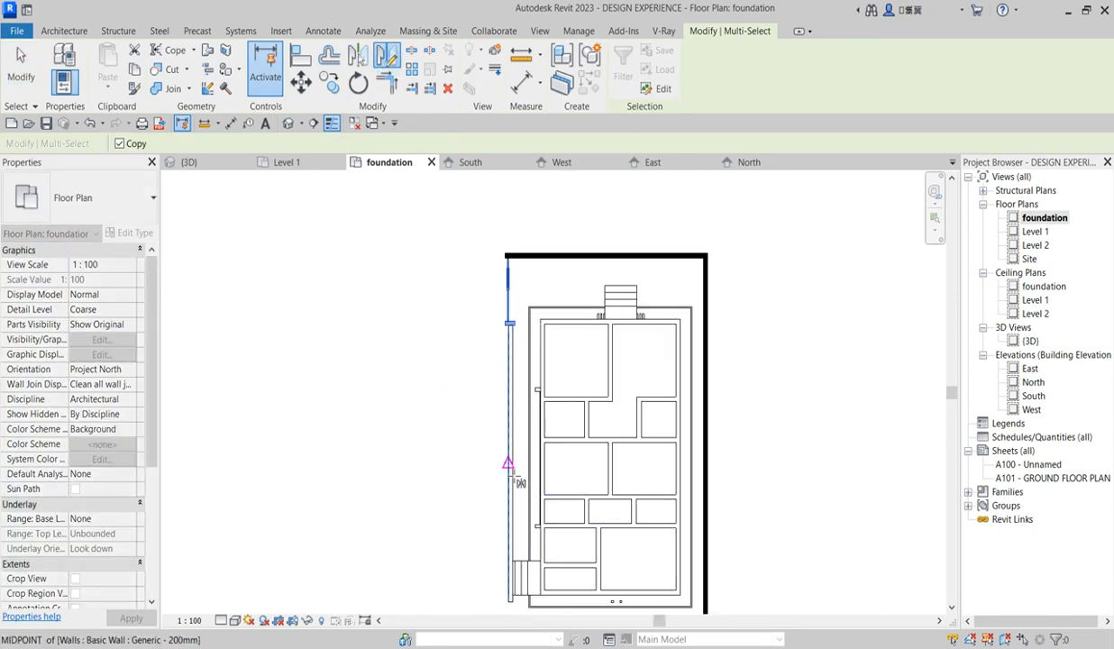
pyautogui.press('Escape')
pyautogui.scroll(-3, 480, 477)
pyautogui.scroll(5, 490, 574)
pyautogui.scroll(6, 497, 550)
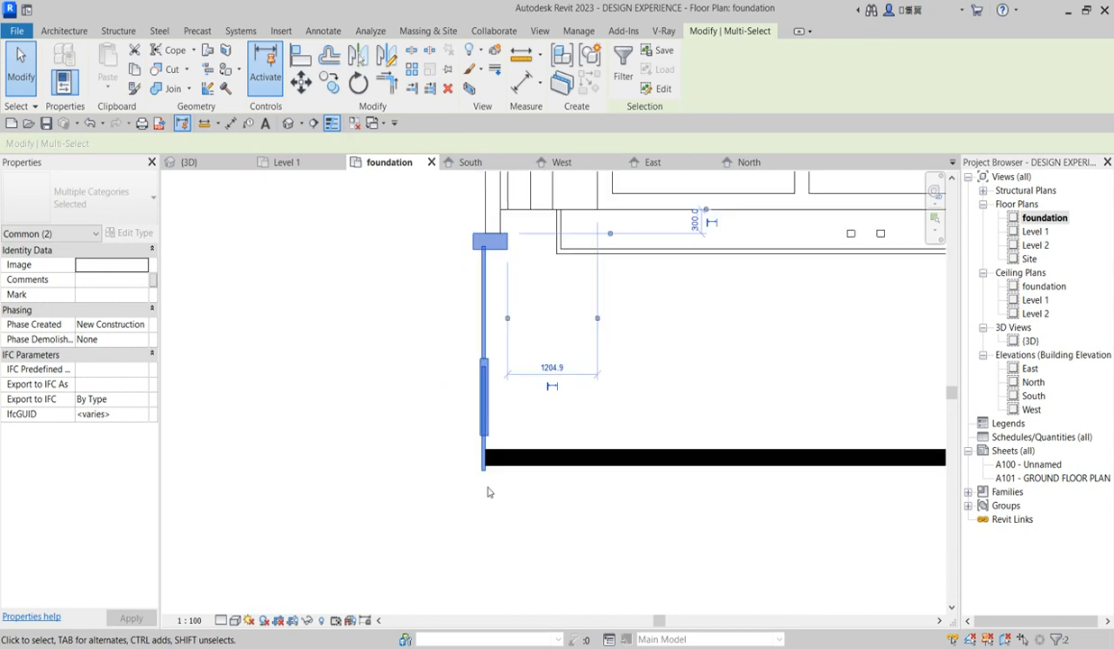
pyautogui.scroll(-3, 466, 419)
pyautogui.scroll(-2, 516, 305)
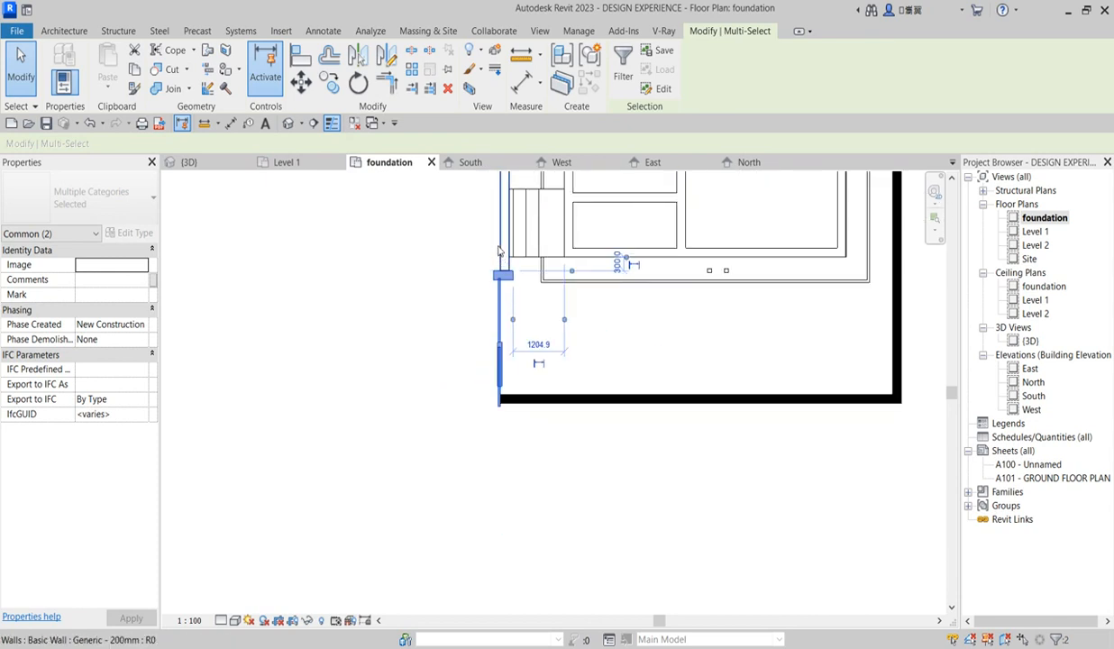
pyautogui.click(301, 83)
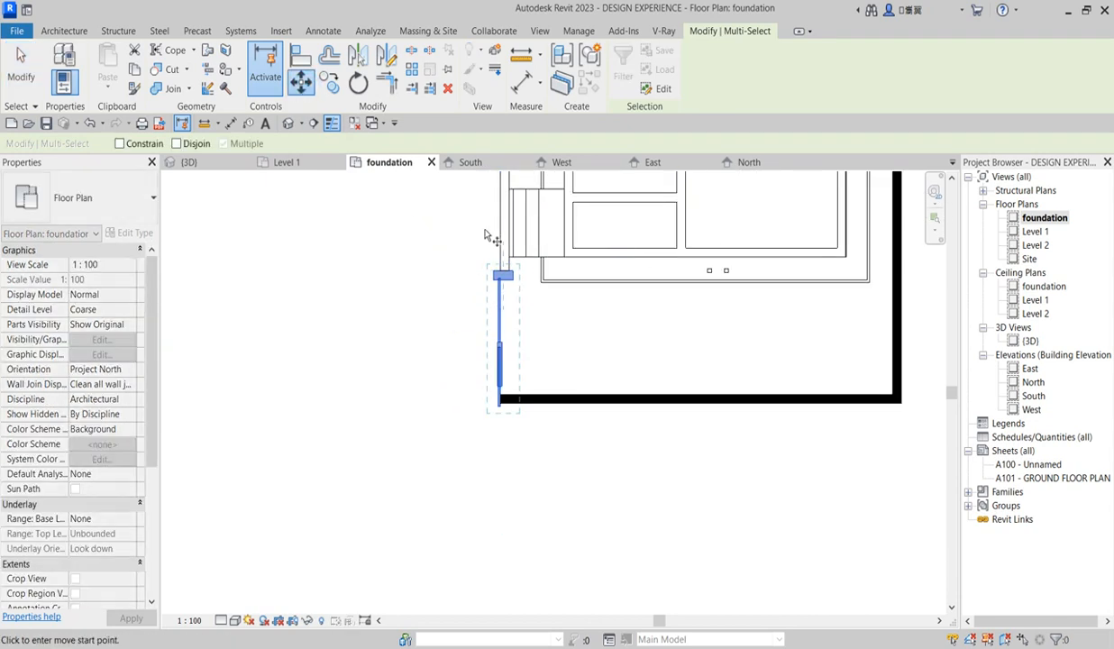
pyautogui.scroll(2, 482, 248)
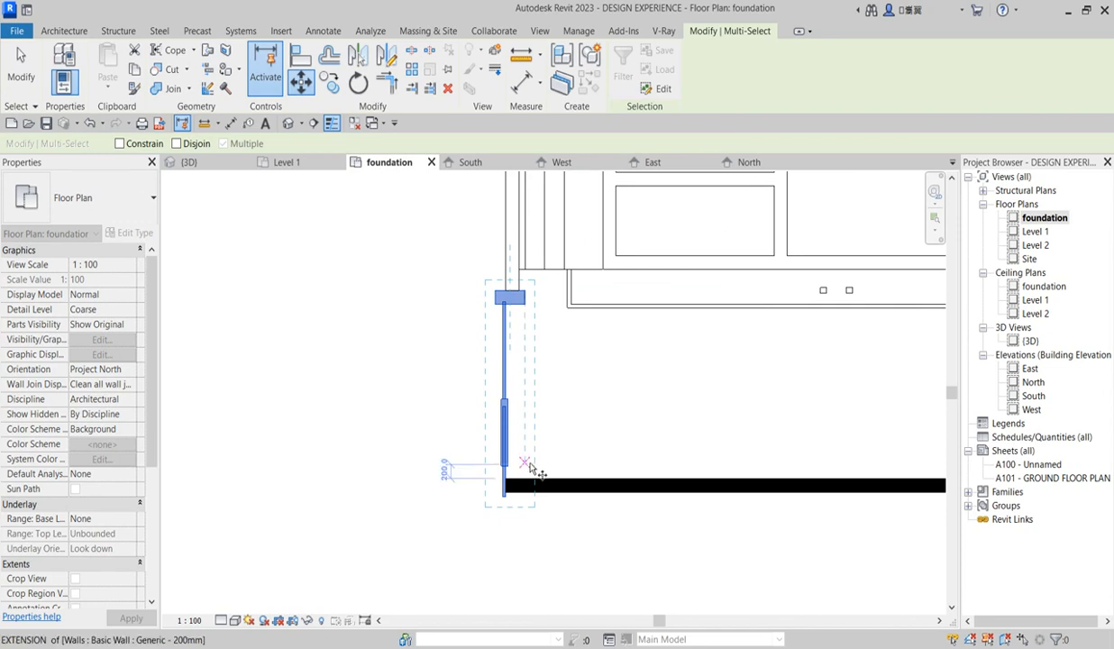
pyautogui.press('Escape')
# Step: Nudge the mirrored gate and pier north until the gate's end meets the inner face of the south fence wall
pyautogui.press('Up')
pyautogui.press('Up')
pyautogui.press('Up')
pyautogui.press('Up')
pyautogui.press('Up')
pyautogui.press('Up')
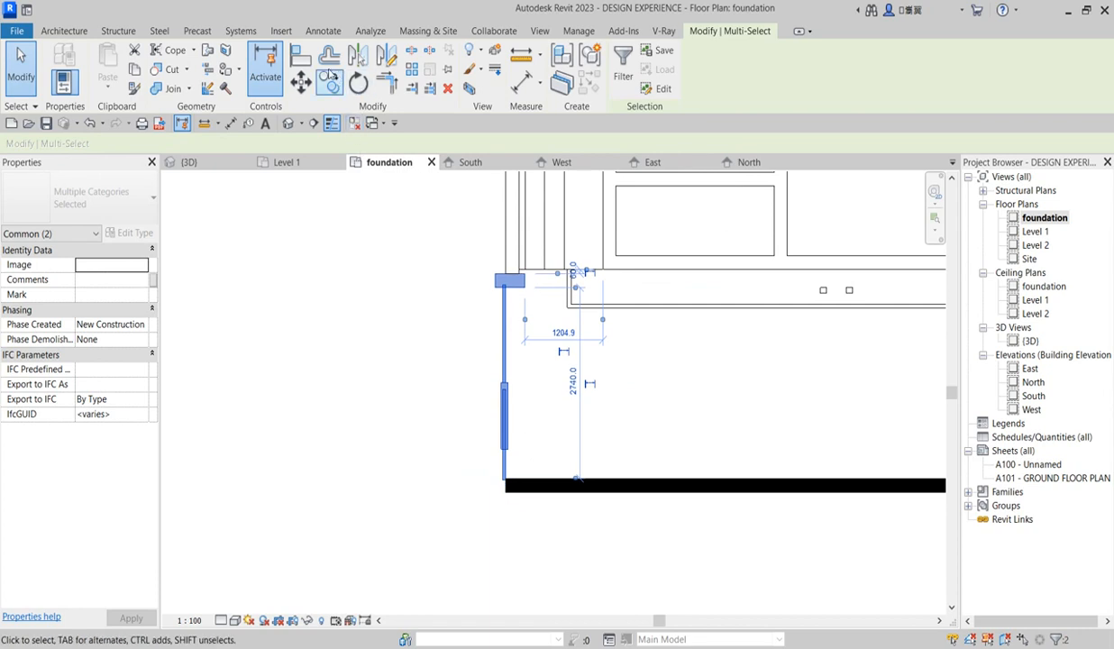
# Step: Align the west end of the south fence wall with the outer face of the mirrored pier
pyautogui.click(300, 56)
pyautogui.click(494, 289)
pyautogui.click(505, 496)
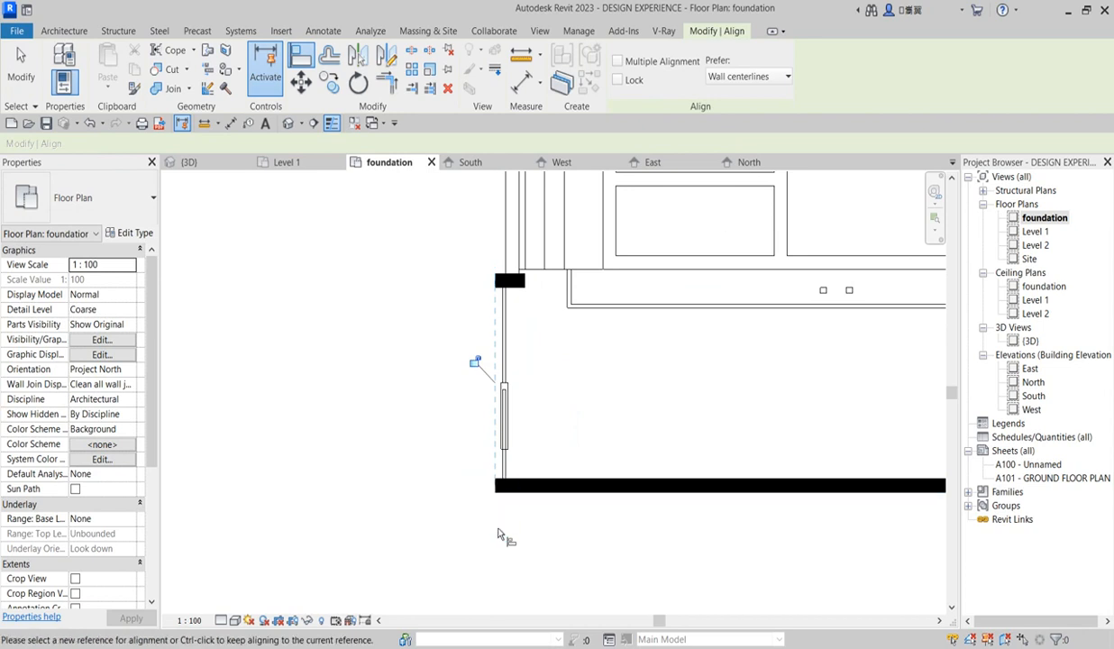
pyautogui.scroll(-2, 505, 505)
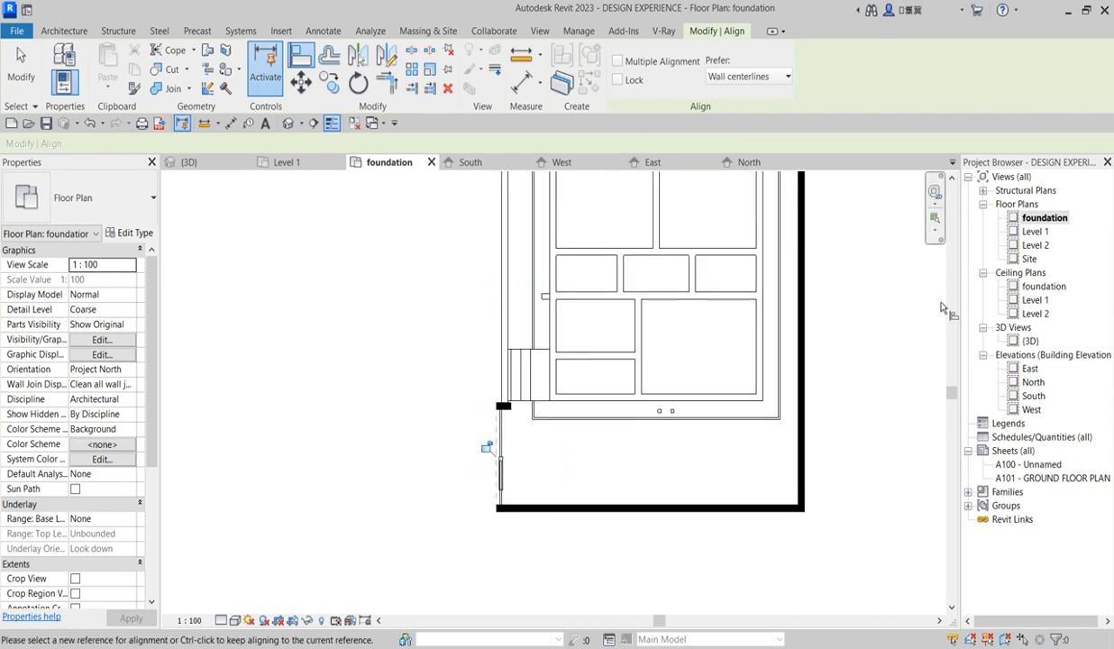
# Step: Examine both gates and their piers in the {3D} view
pyautogui.doubleClick(1030, 342)
pyautogui.scroll(-2, 443, 502)
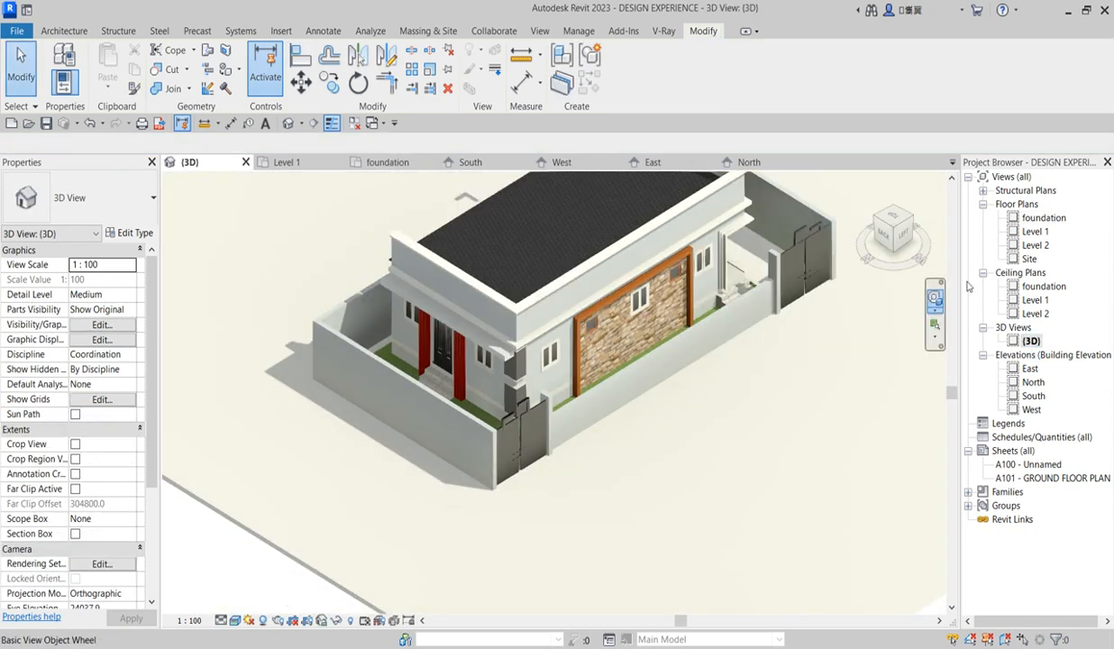
pyautogui.scroll(2, 811, 261)
# Step: Open the West elevation and switch its visual style to one showing material colours and textures
pyautogui.click(1033, 395)
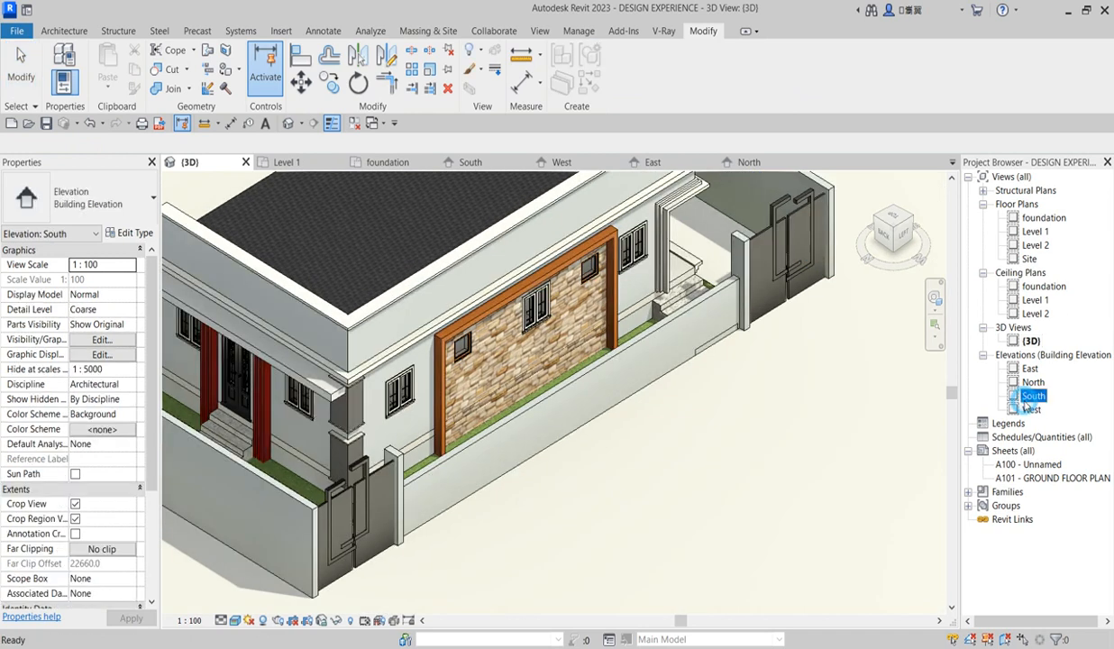
pyautogui.doubleClick(1032, 409)
pyautogui.scroll(-3, 264, 455)
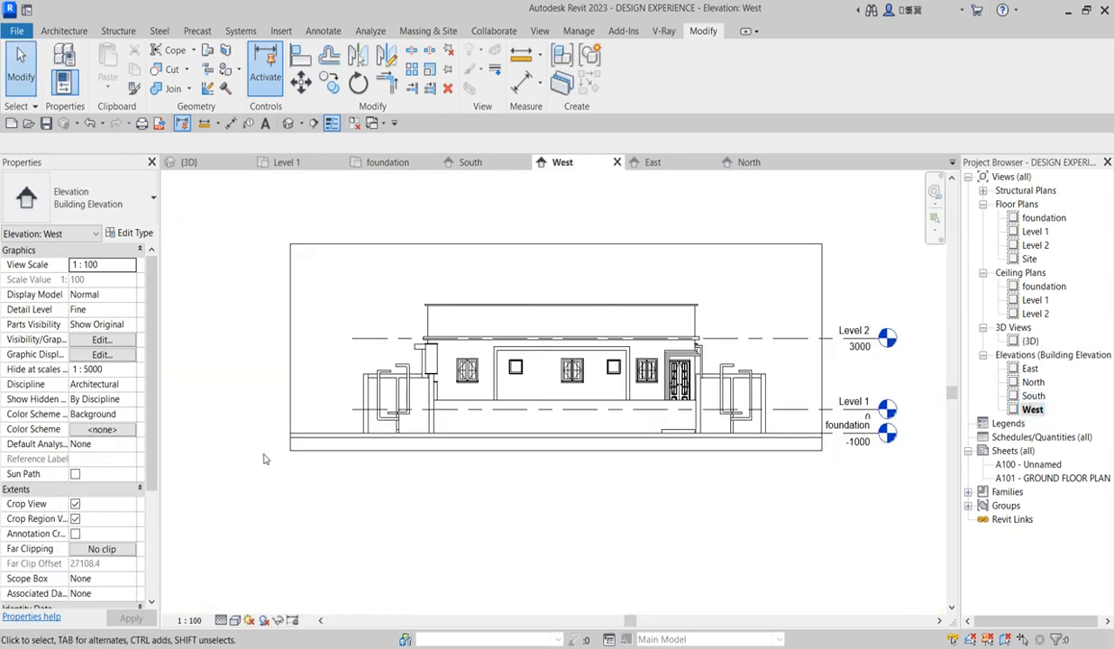
pyautogui.scroll(2, 745, 426)
pyautogui.click(235, 620)
pyautogui.click(247, 586)
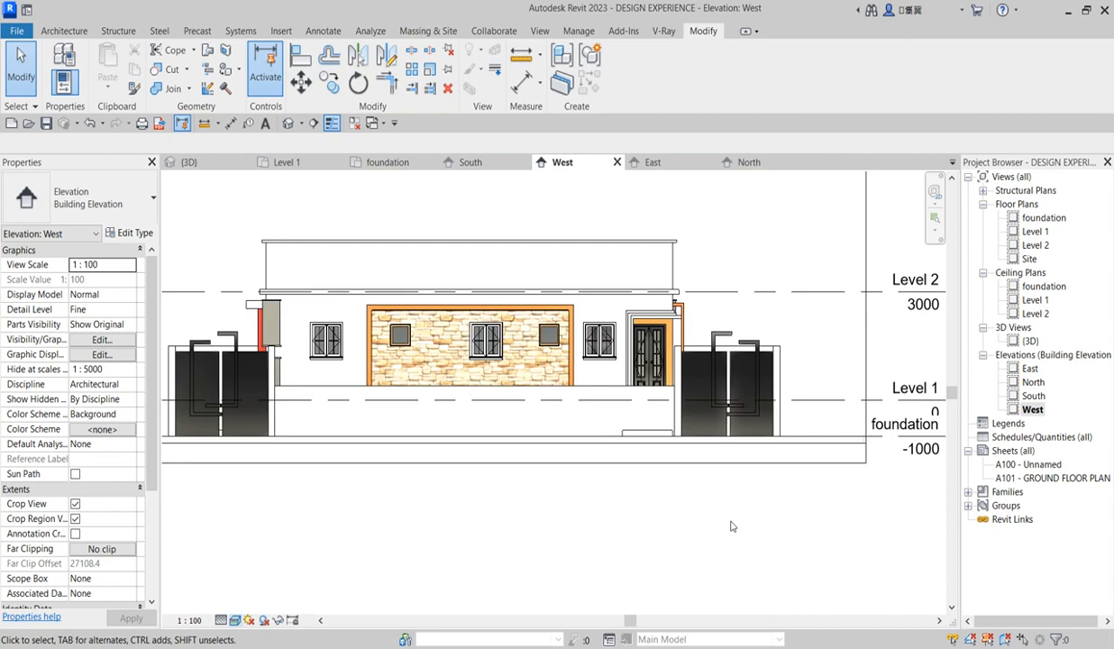
pyautogui.scroll(-2, 796, 520)
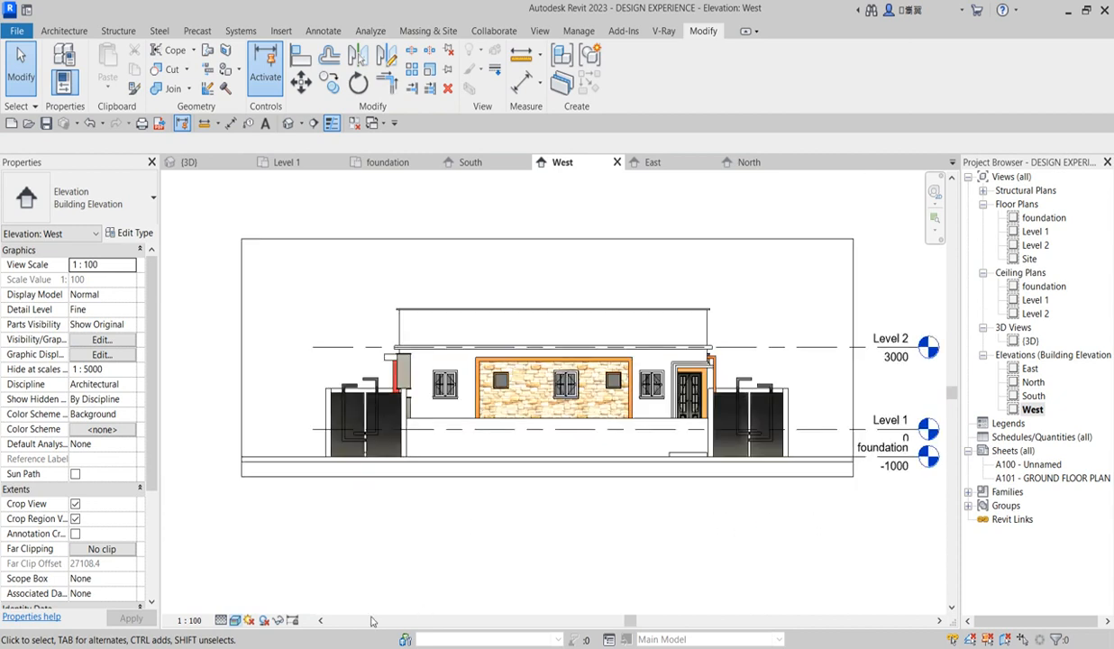
# Step: Hide the crop region and turn on shadows in the West elevation
pyautogui.click(292, 621)
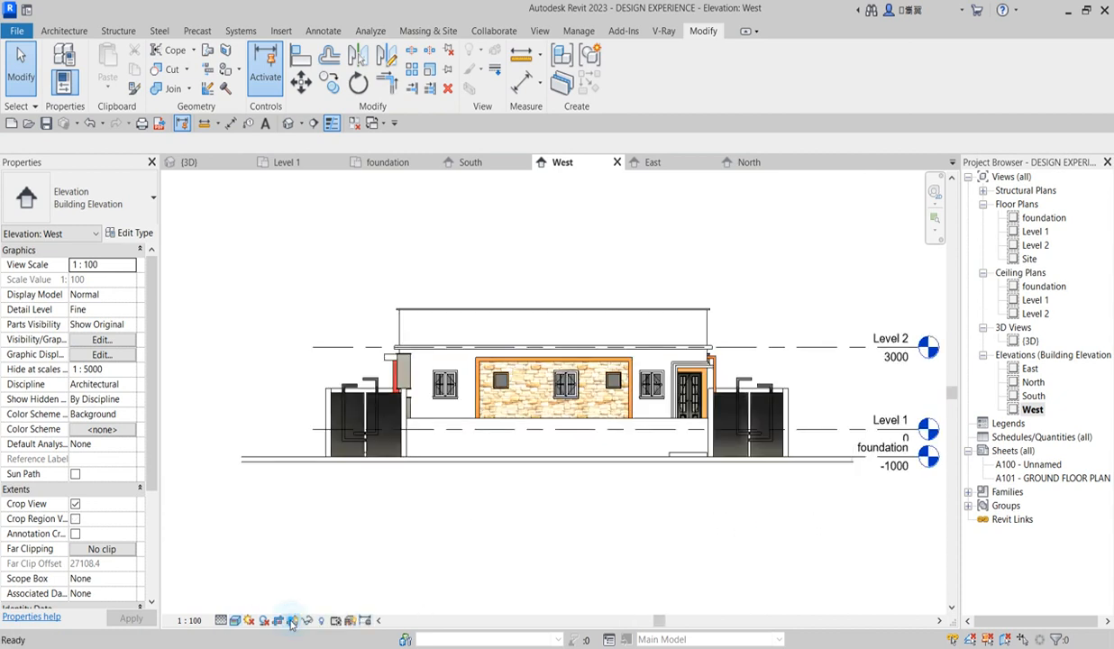
pyautogui.click(265, 621)
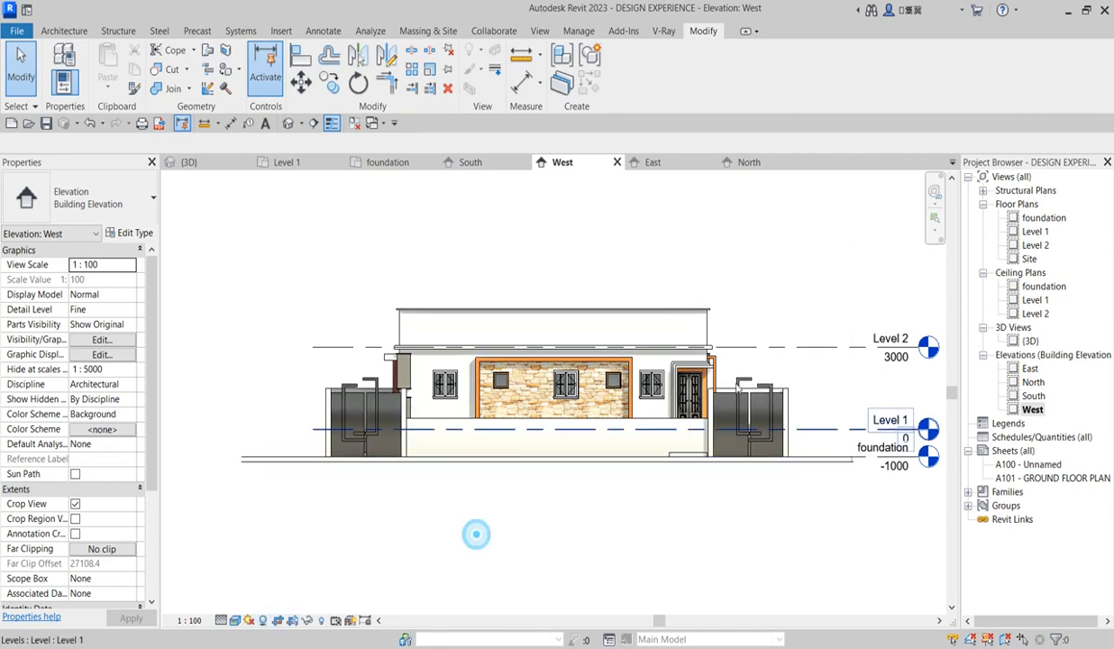
pyautogui.scroll(2, 744, 351)
pyautogui.scroll(-2, 650, 375)
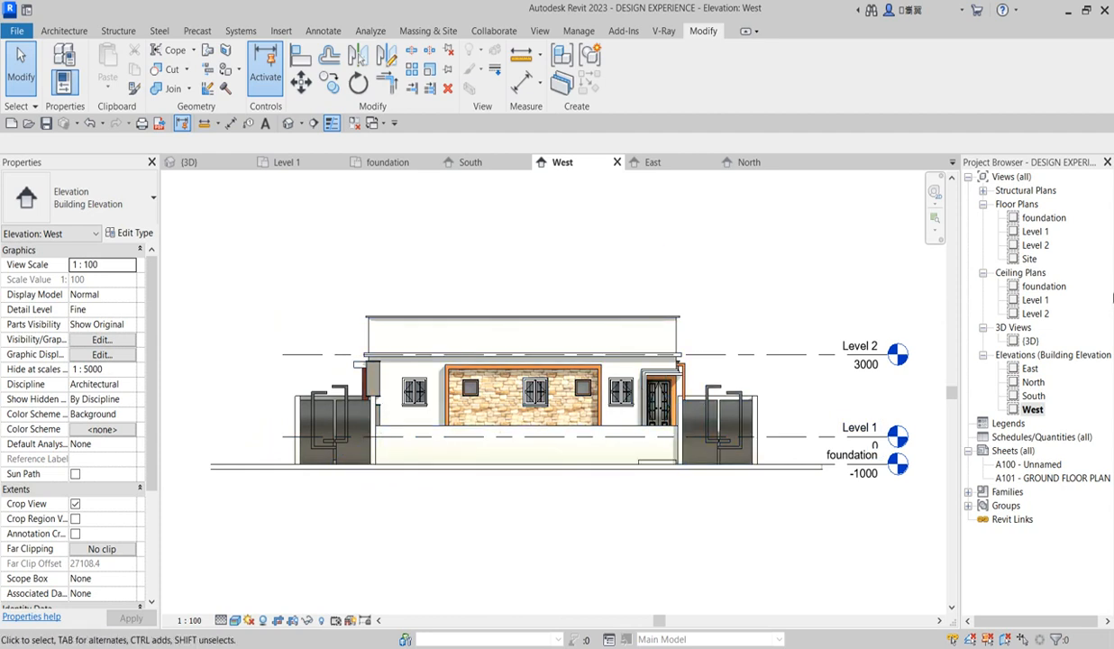
# Step: Open the Level 1 floor plan and start an in-place model in the Casework category
pyautogui.doubleClick(1036, 231)
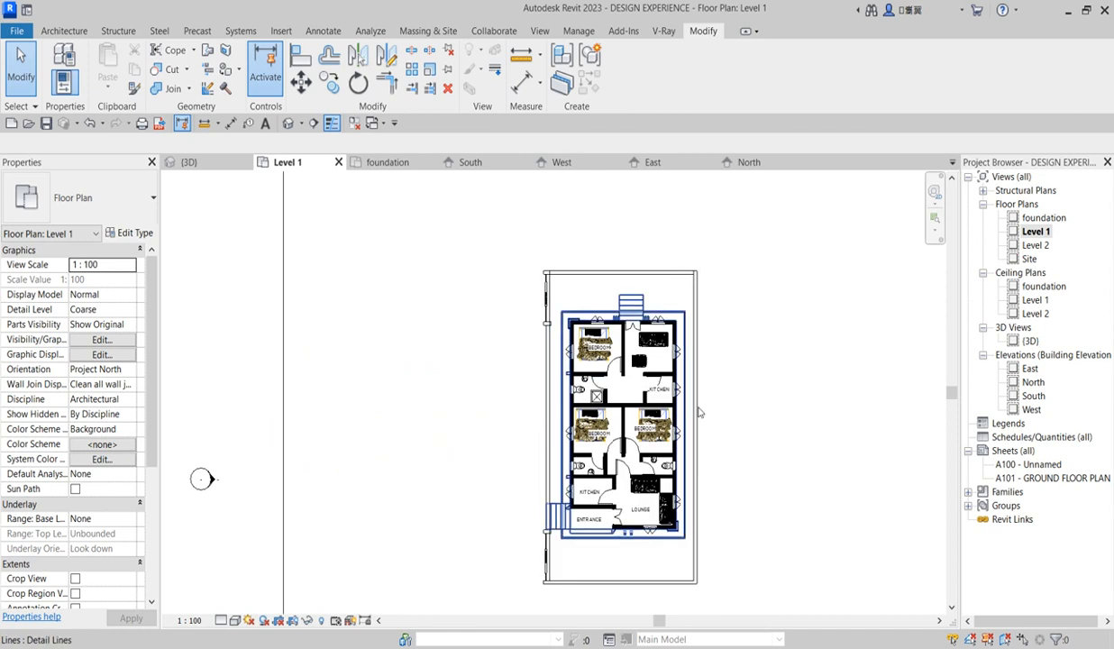
pyautogui.scroll(1, 552, 363)
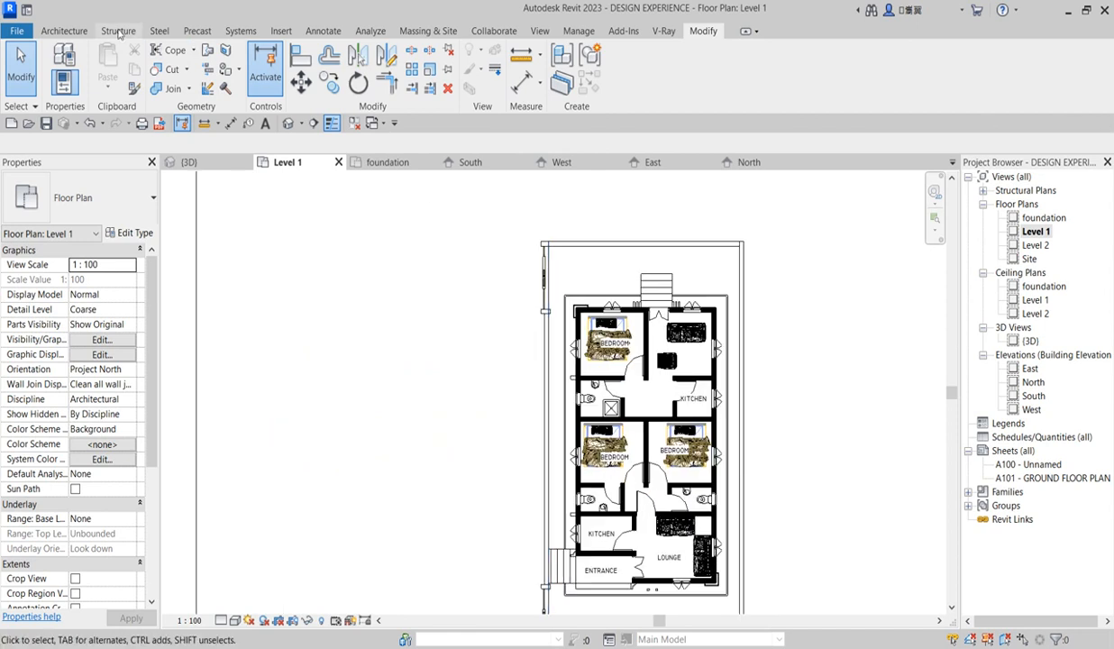
pyautogui.click(65, 32)
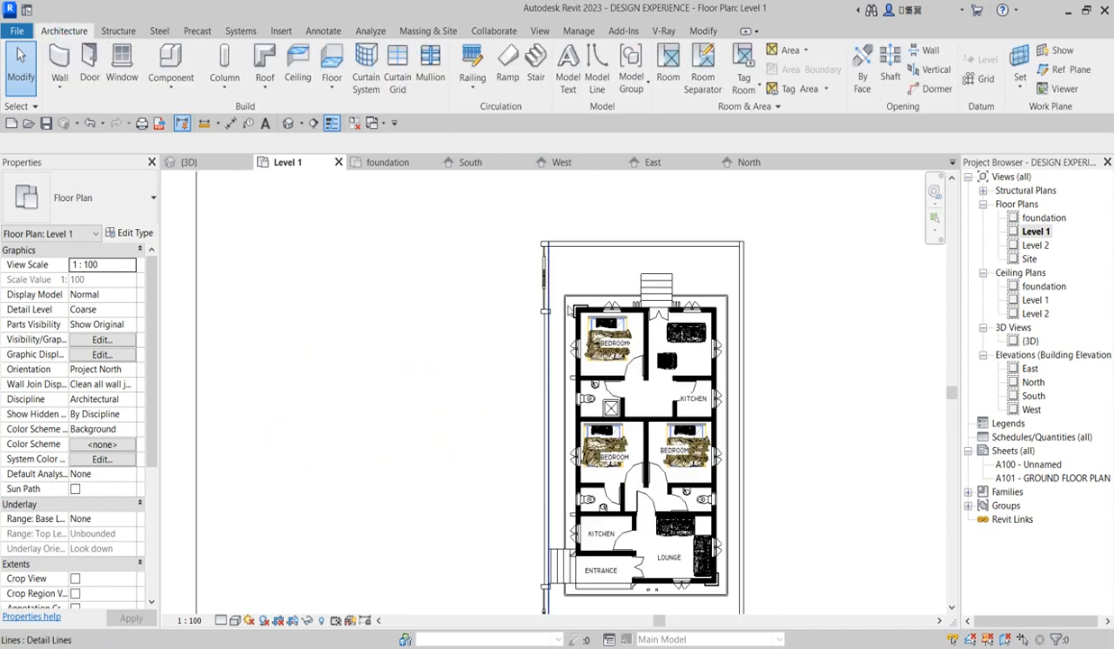
pyautogui.click(538, 287)
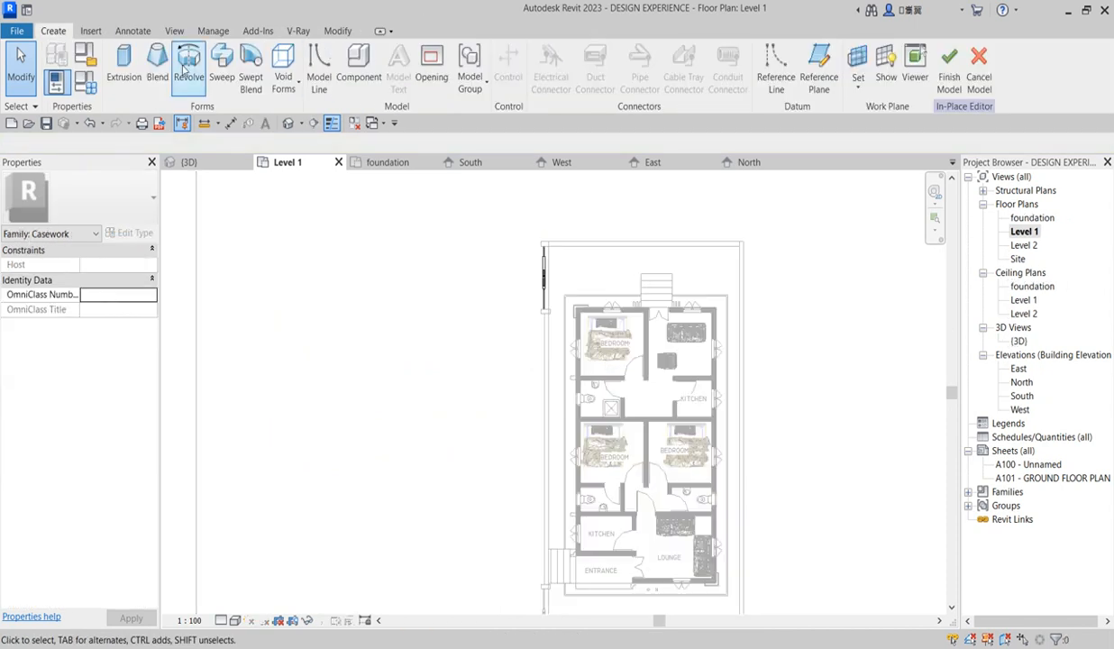
# Step: Start an extrusion and sketch a rectangle about 60 by 180 mm inside the west fence wall, south of the northern gate's pier
pyautogui.click(132, 78)
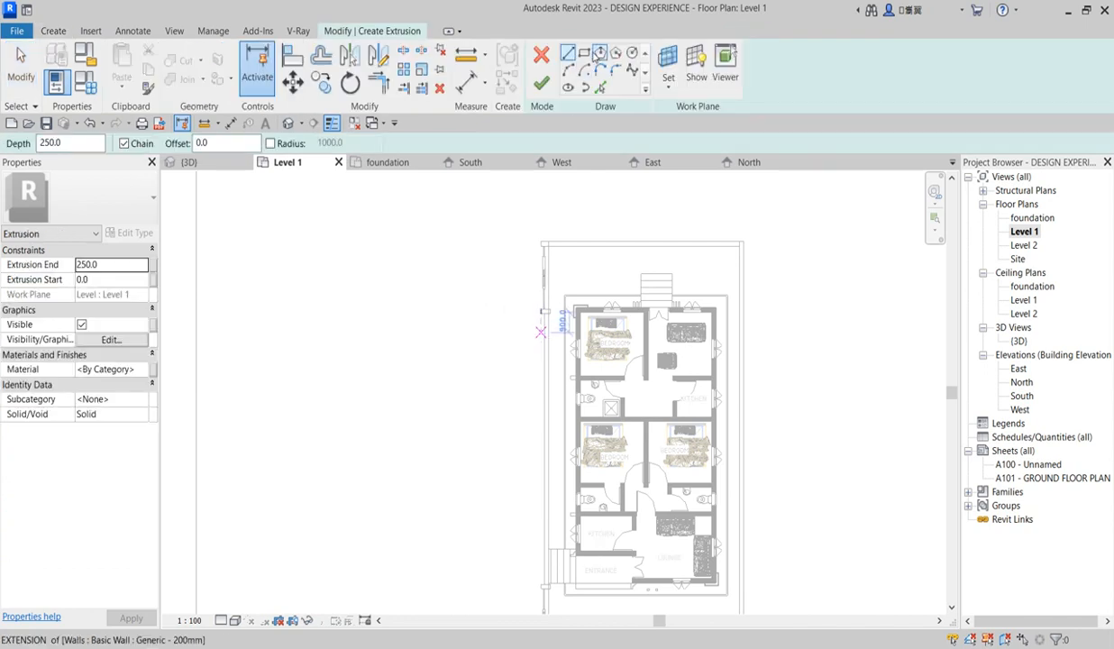
pyautogui.click(584, 53)
pyautogui.scroll(5, 541, 315)
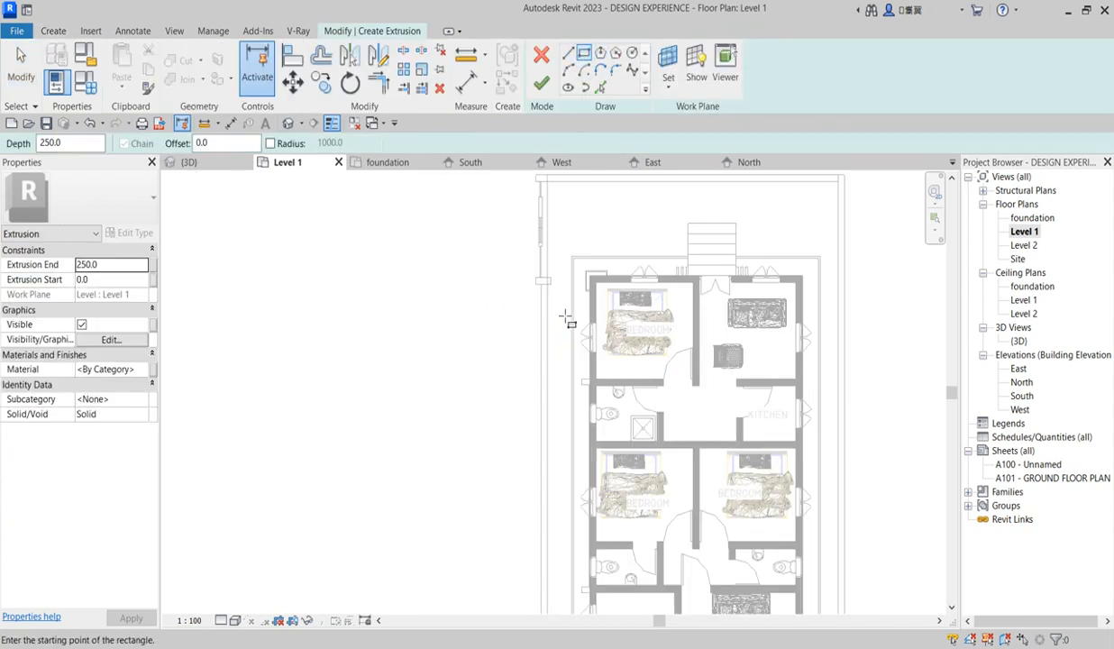
pyautogui.scroll(3, 536, 315)
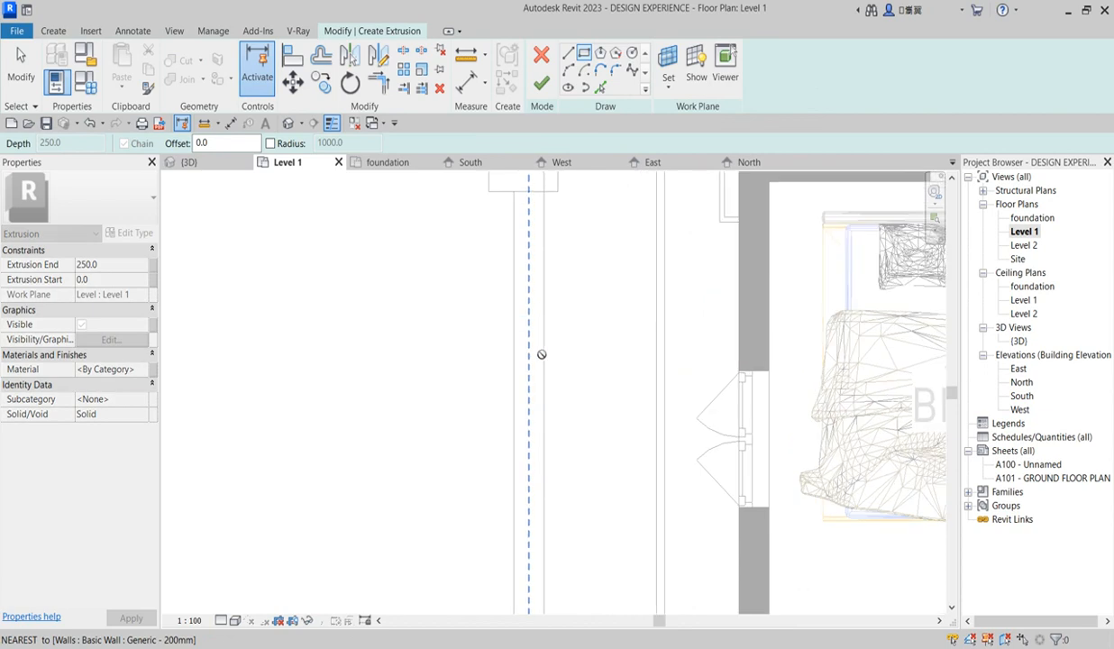
pyautogui.scroll(3, 546, 356)
pyautogui.click(527, 287)
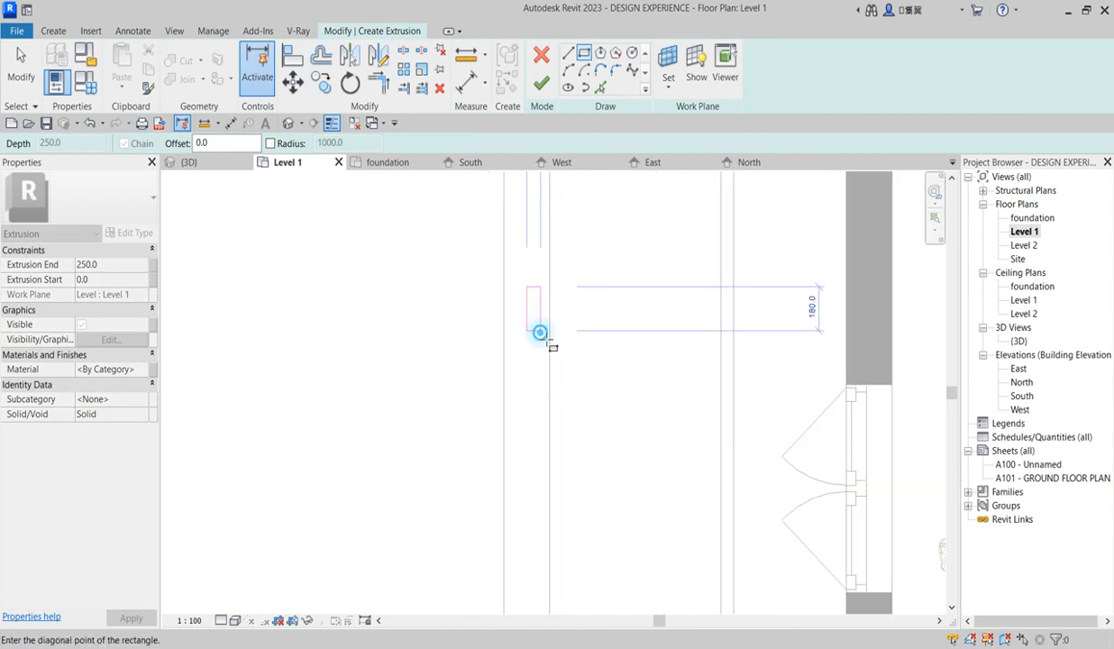
pyautogui.click(539, 332)
pyautogui.press('Escape')
pyautogui.press('Escape')
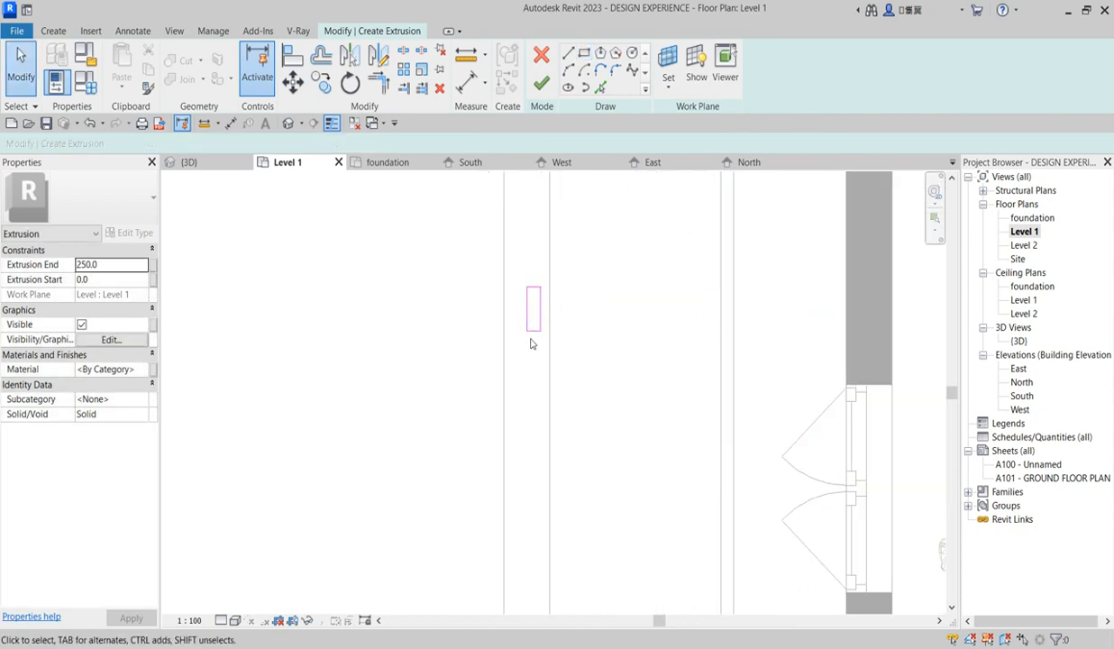
# Step: Set the rectangle's north-south length to 40 mm
pyautogui.click(532, 330)
pyautogui.click(483, 309)
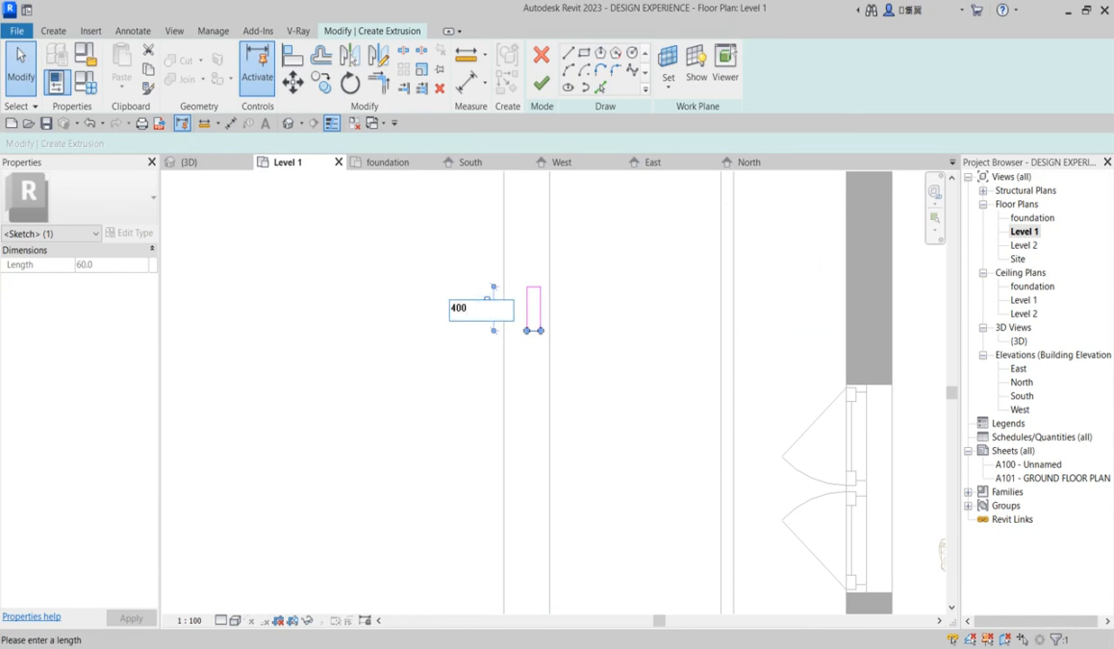
pyautogui.click(477, 381)
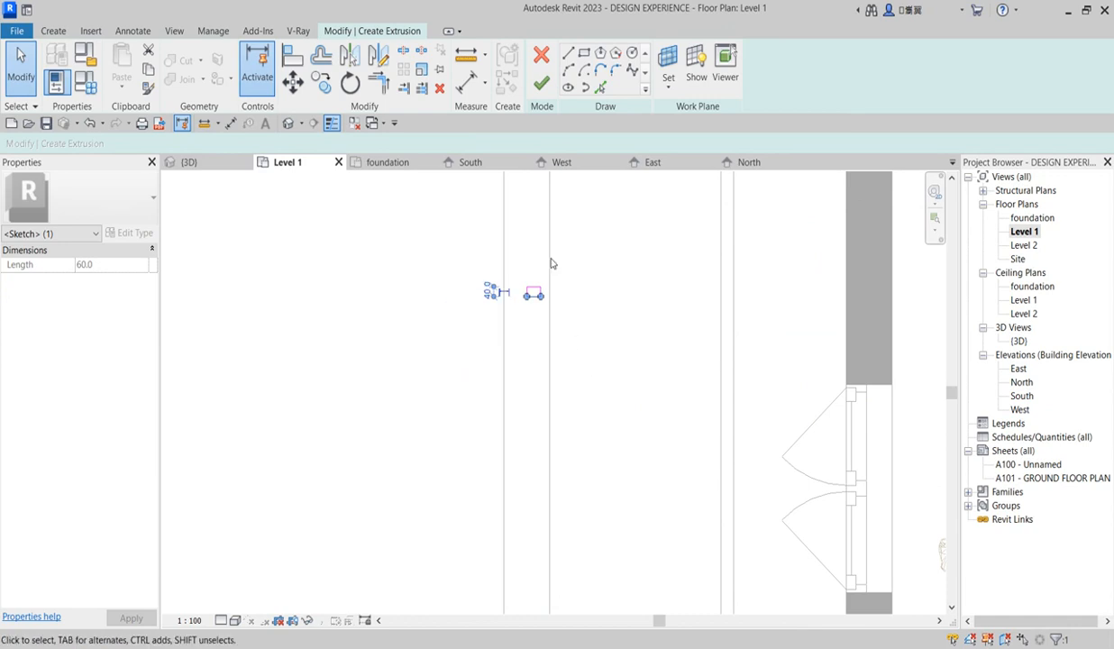
# Step: Move the rectangle north towards the pier and shift it slightly west within the wall's thickness
pyautogui.moveTo(514, 273); pyautogui.dragTo(552, 303)
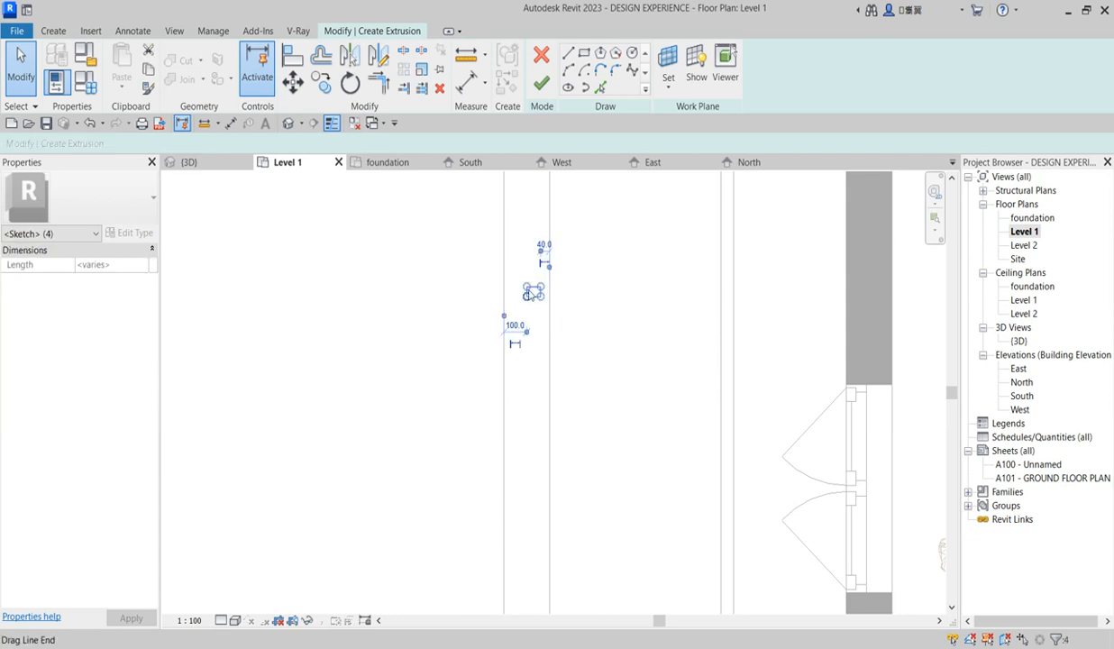
pyautogui.click(292, 81)
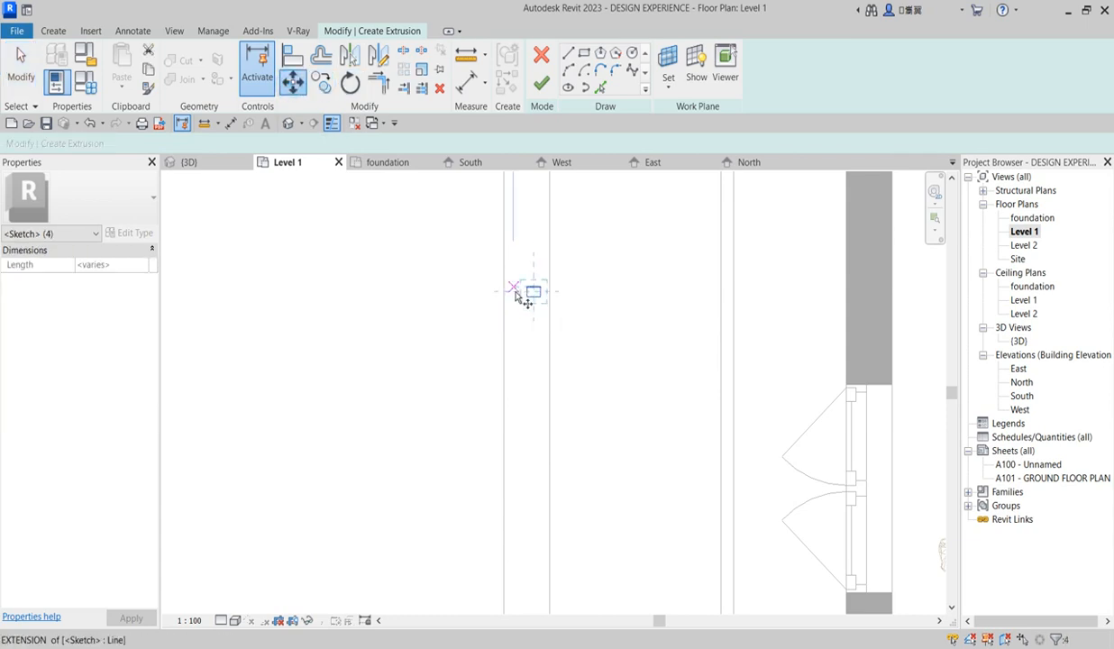
pyautogui.click(530, 291)
pyautogui.click(522, 214)
pyautogui.scroll(-3, 544, 388)
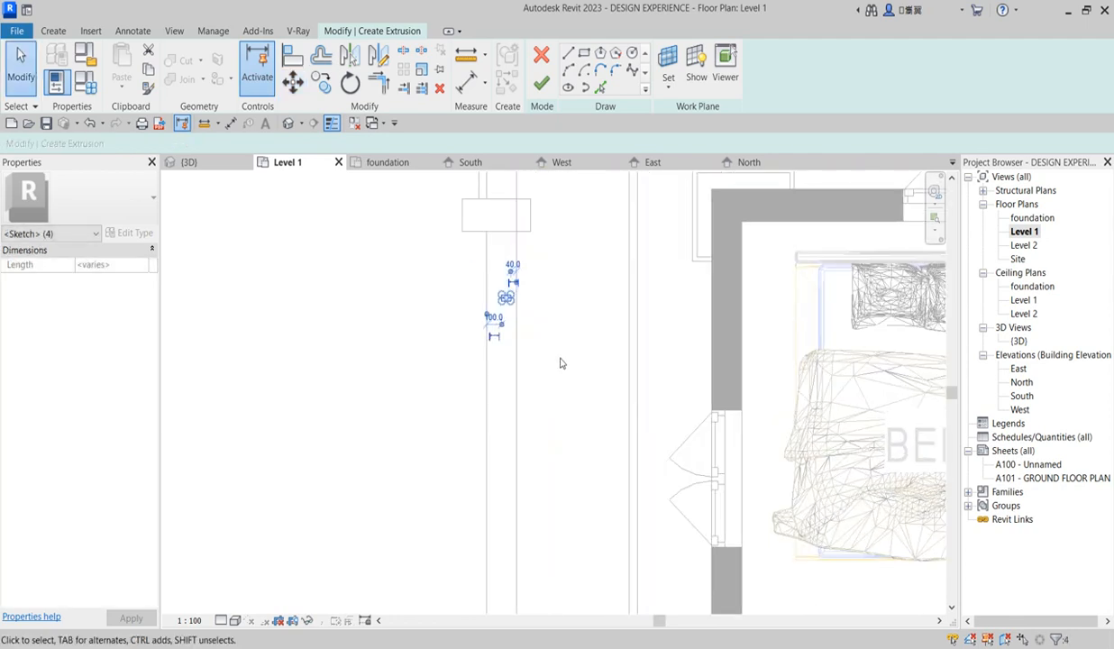
pyautogui.click(560, 360)
pyautogui.moveTo(447, 289); pyautogui.dragTo(540, 331)
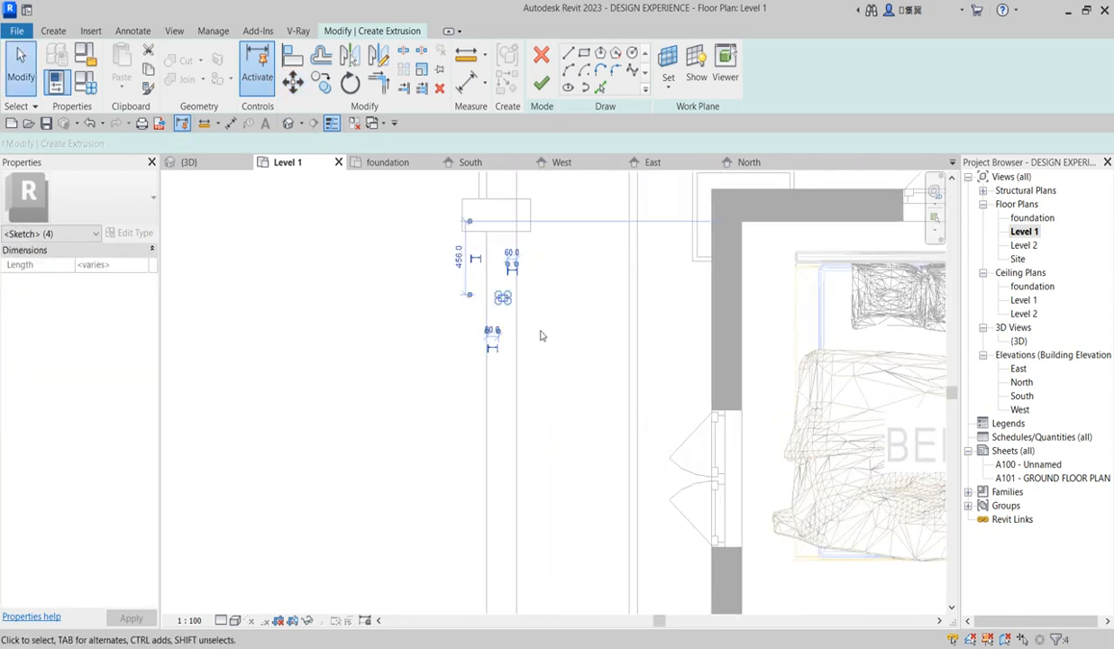
pyautogui.click(551, 332)
# Step: Copy the rectangle about 434 mm south along the west fence wall
pyautogui.scroll(-2, 515, 306)
pyautogui.moveTo(486, 272); pyautogui.dragTo(539, 317)
pyautogui.click(322, 79)
pyautogui.scroll(2, 497, 249)
pyautogui.click(520, 264)
pyautogui.click(519, 324)
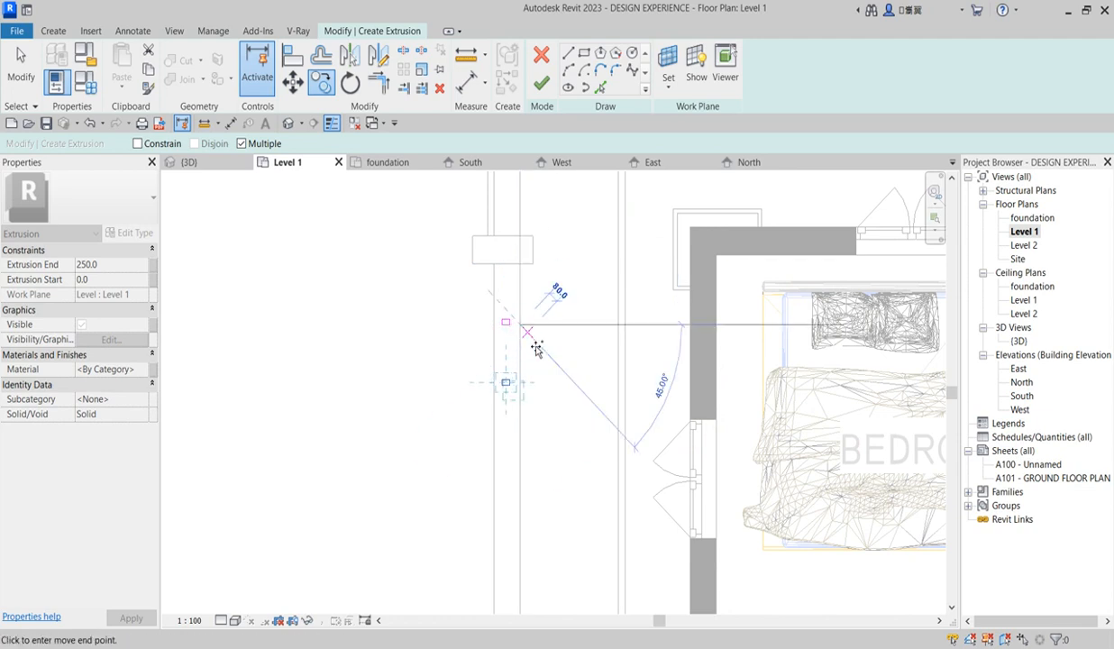
pyautogui.press('Escape')
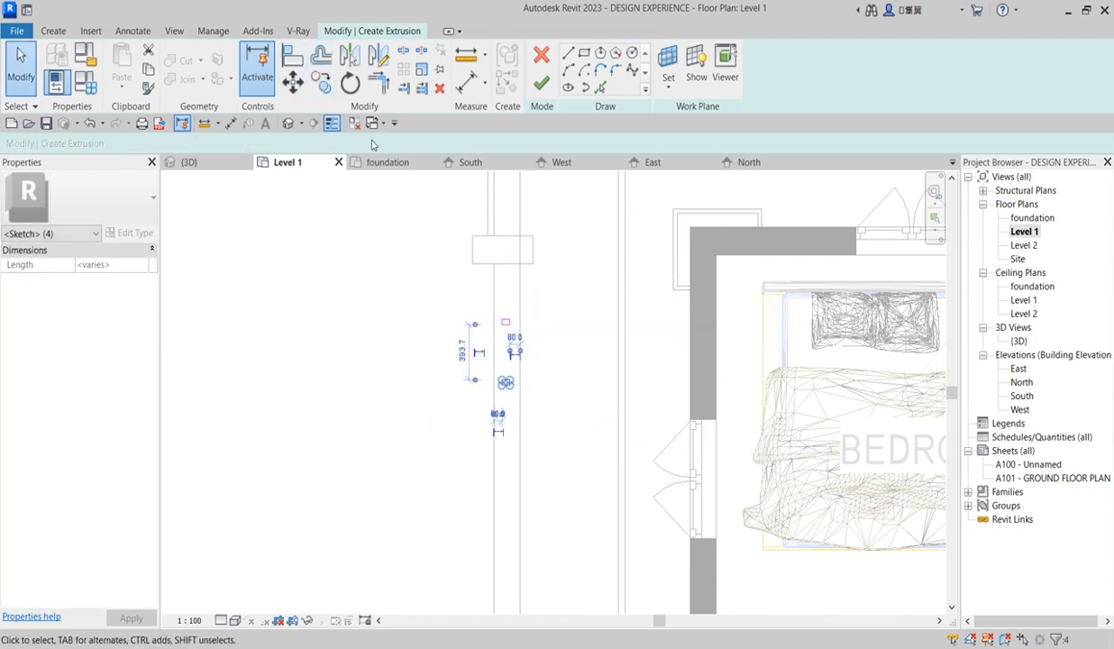
# Step: Make further multiple copies southward along the west wall at about 434 mm spacing, forming a row of seven rectangles
pyautogui.click(321, 79)
pyautogui.click(506, 322)
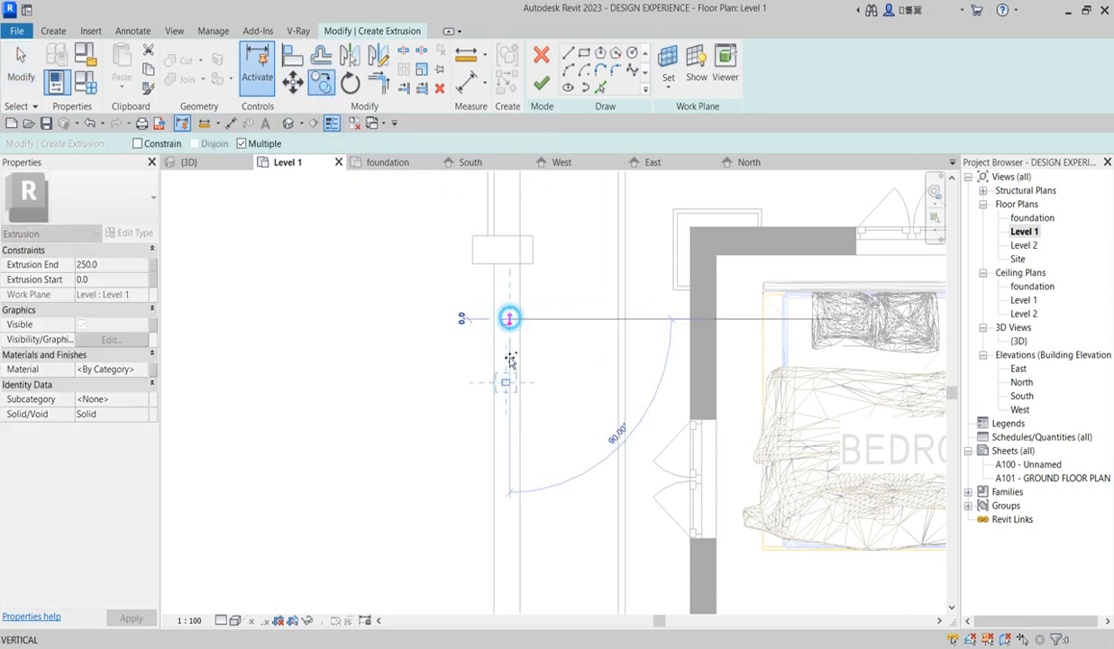
pyautogui.click(510, 382)
pyautogui.click(510, 442)
pyautogui.click(510, 502)
pyautogui.scroll(-3, 507, 497)
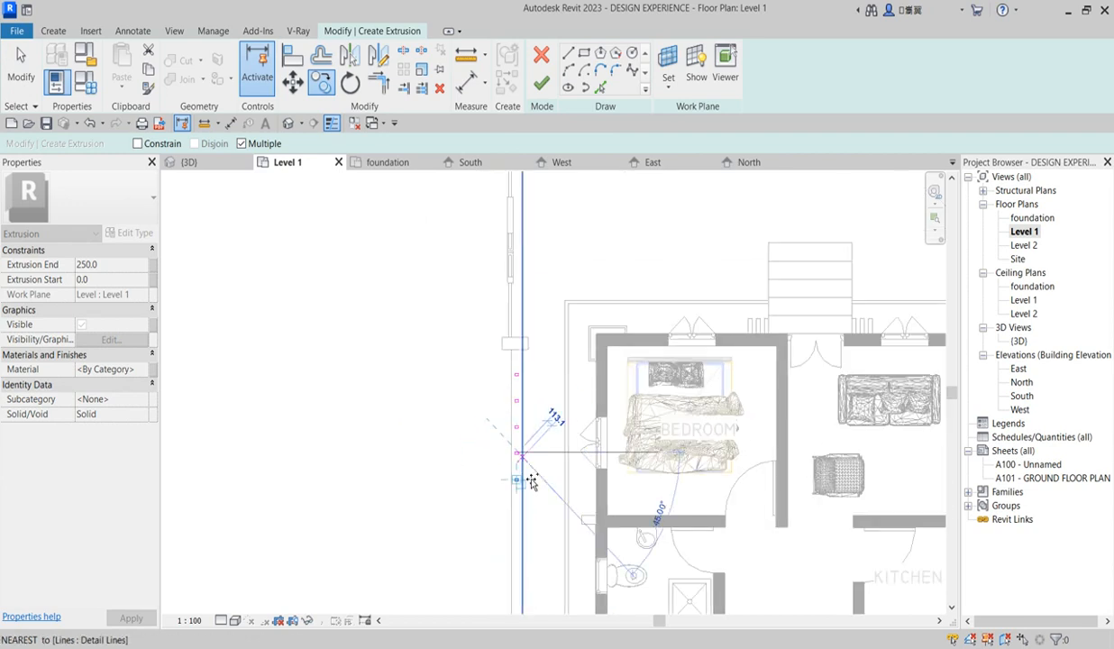
pyautogui.scroll(2, 520, 492)
pyautogui.click(510, 487)
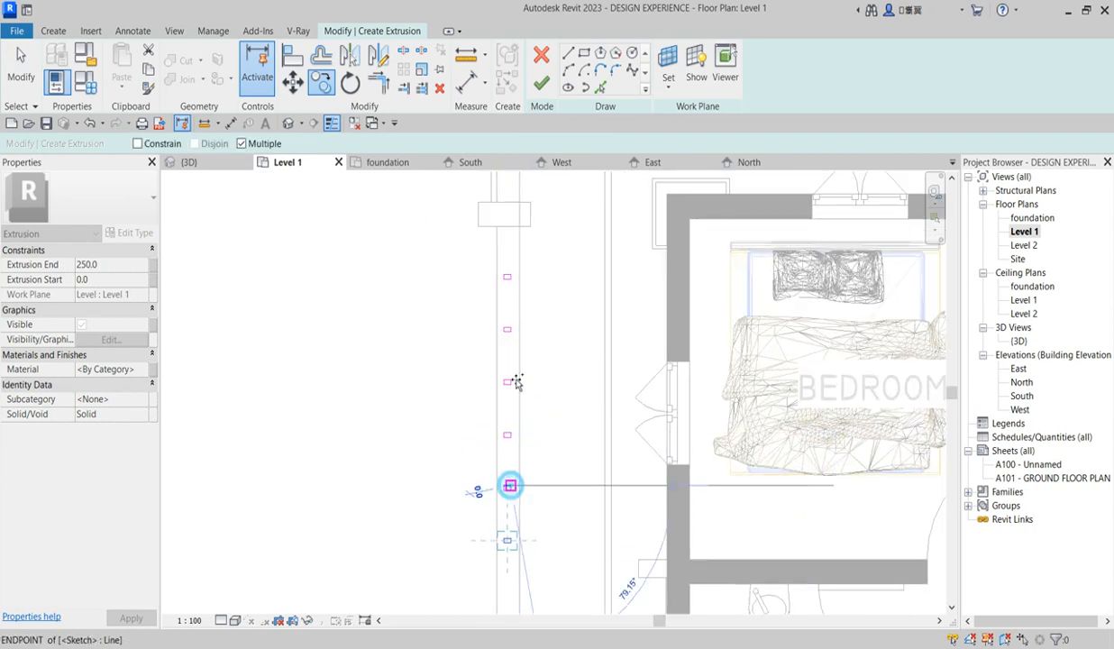
pyautogui.scroll(-3, 508, 498)
pyautogui.scroll(2, 523, 464)
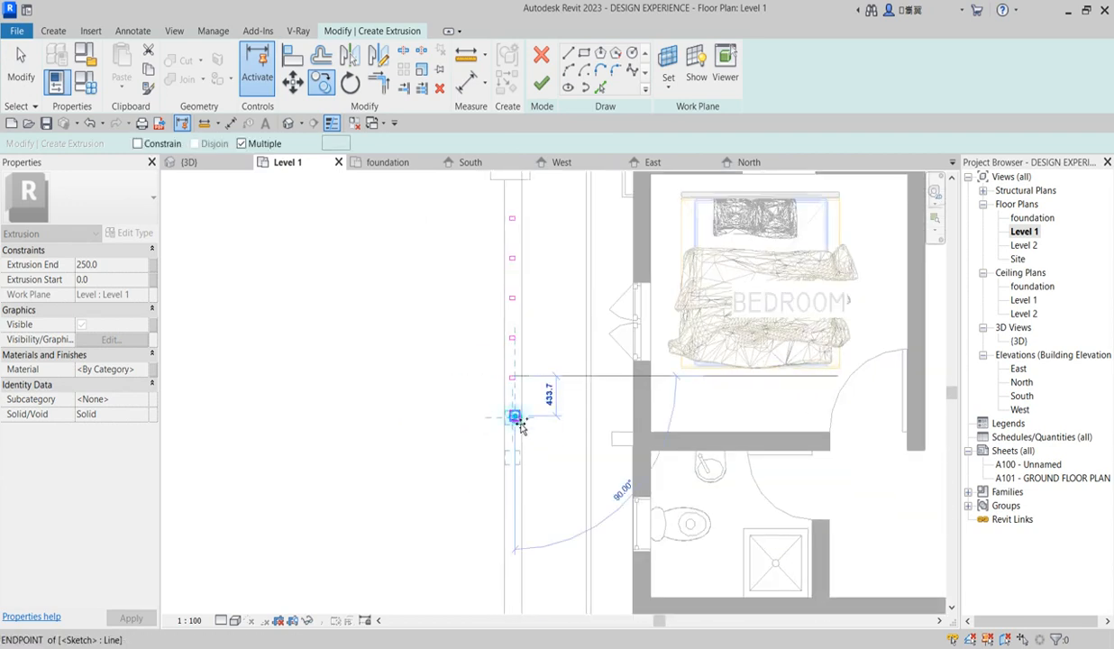
pyautogui.click(514, 417)
pyautogui.scroll(-3, 511, 419)
pyautogui.press('Escape')
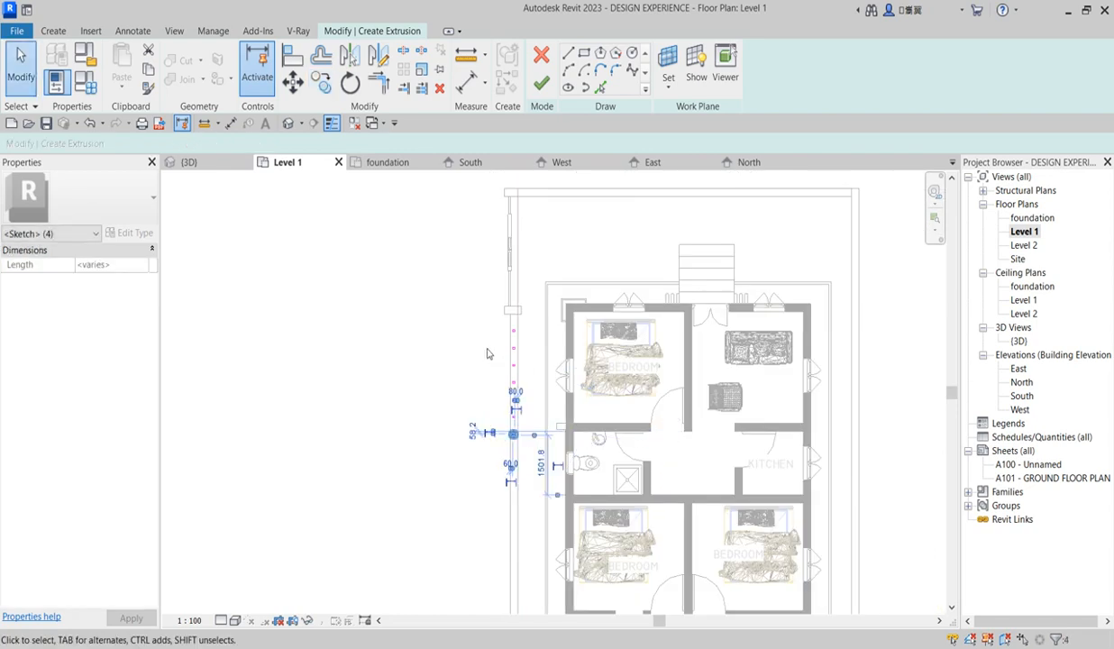
pyautogui.press('Escape')
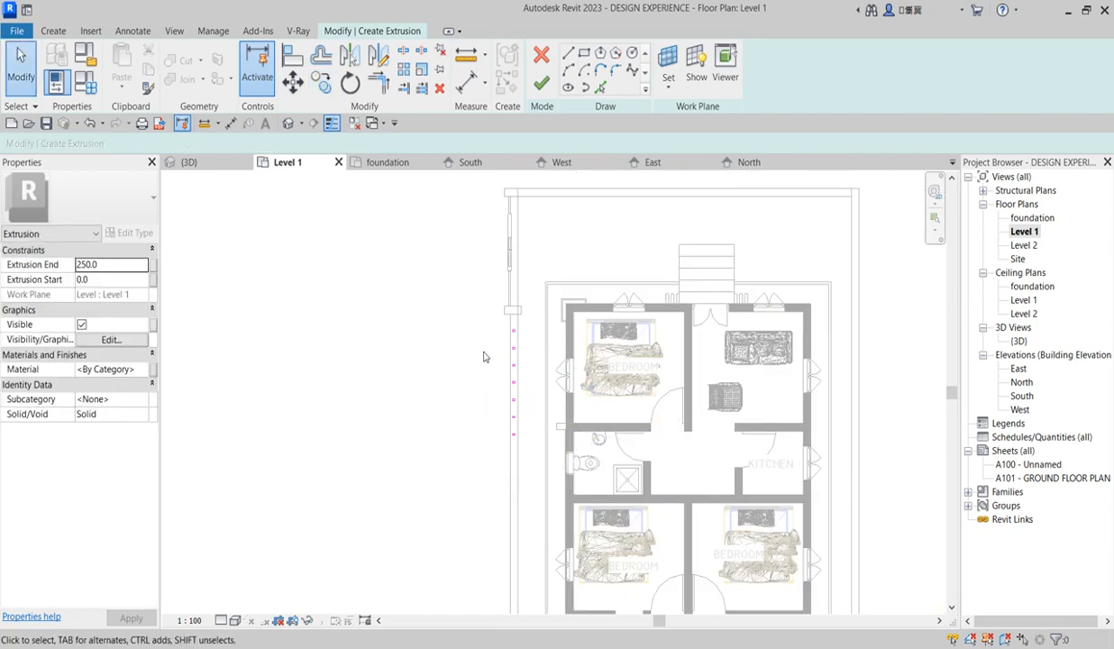
# Step: Copy the five southernmost rectangles as a set, repeatedly southward along the west wall, keeping the same spacing
pyautogui.click(319, 85)
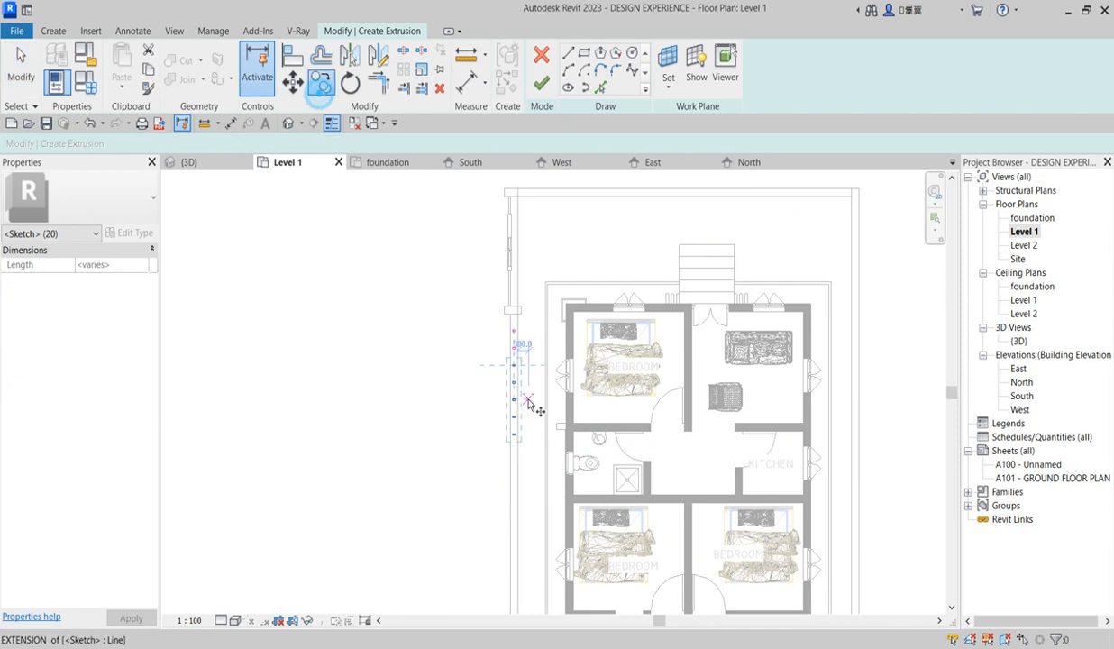
pyautogui.scroll(3, 524, 378)
pyautogui.click(507, 326)
pyautogui.click(505, 478)
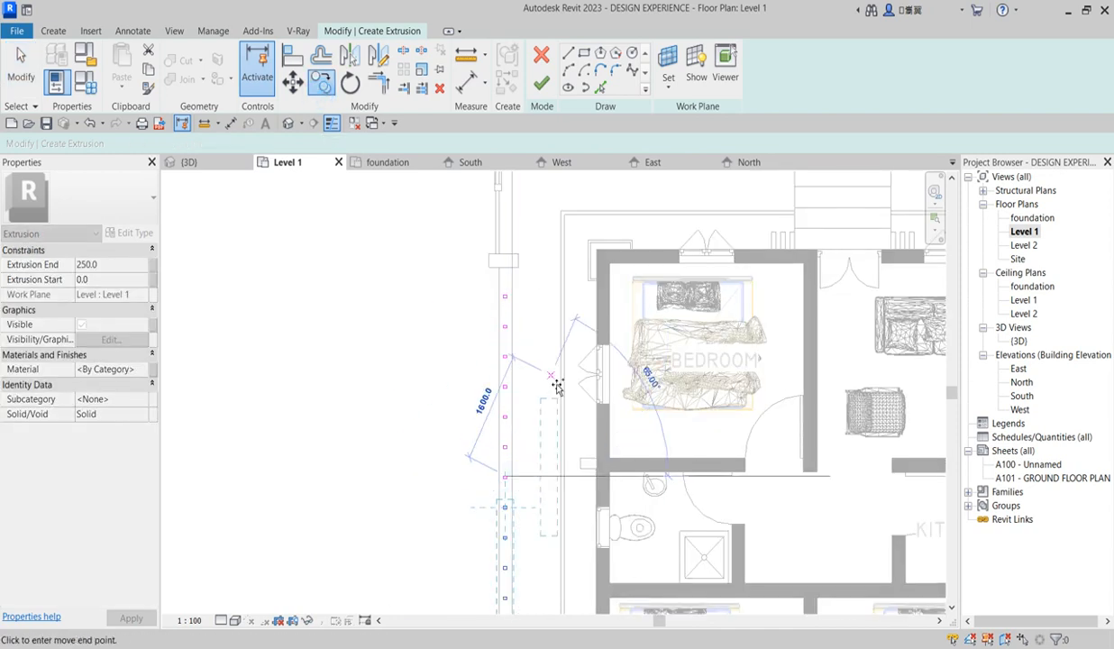
pyautogui.scroll(-5, 556, 385)
pyautogui.scroll(6, 586, 505)
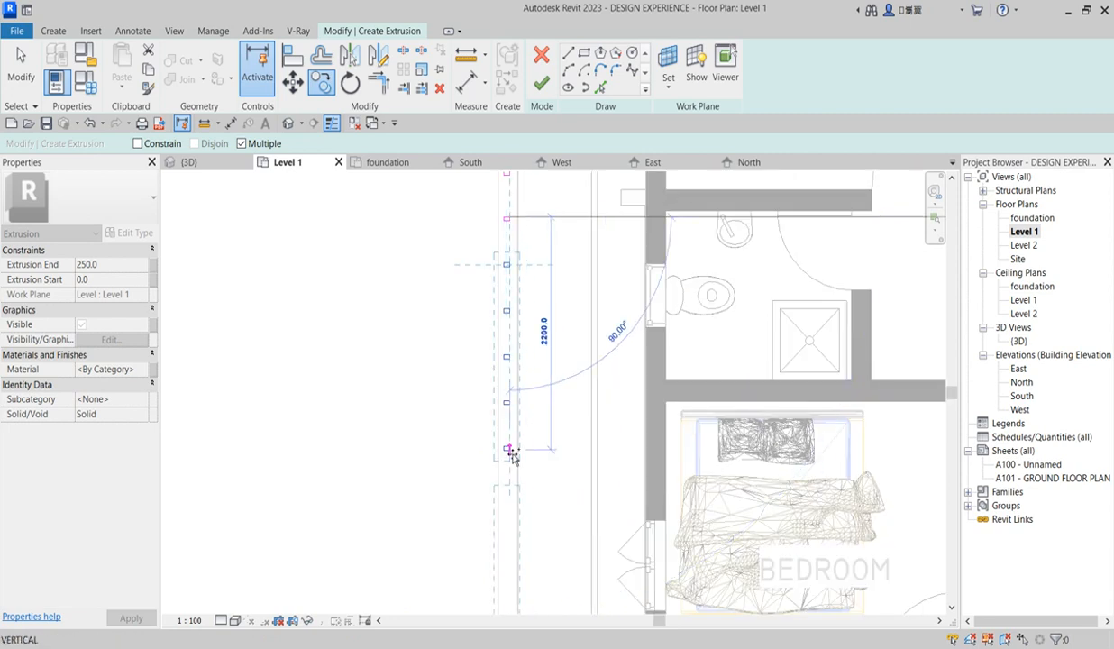
pyautogui.scroll(-5, 512, 444)
pyautogui.scroll(6, 511, 505)
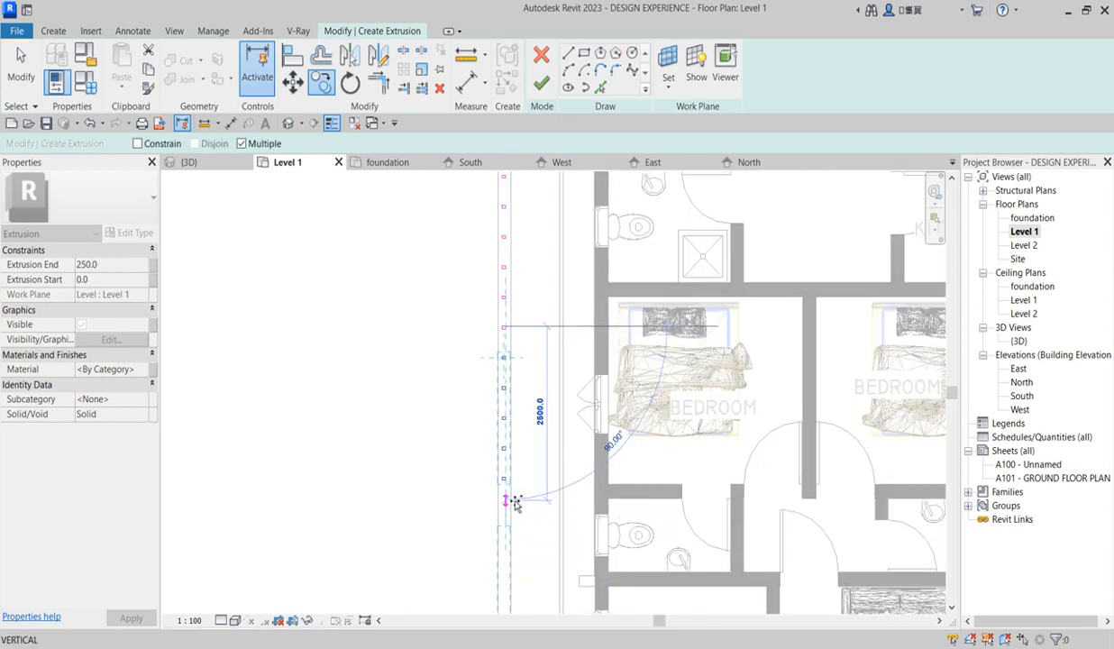
# Step: Copy the small square profiles along the remaining stretch of the boundary wall beside the entrance and finish the extrusion sketch
pyautogui.scroll(-5, 510, 480)
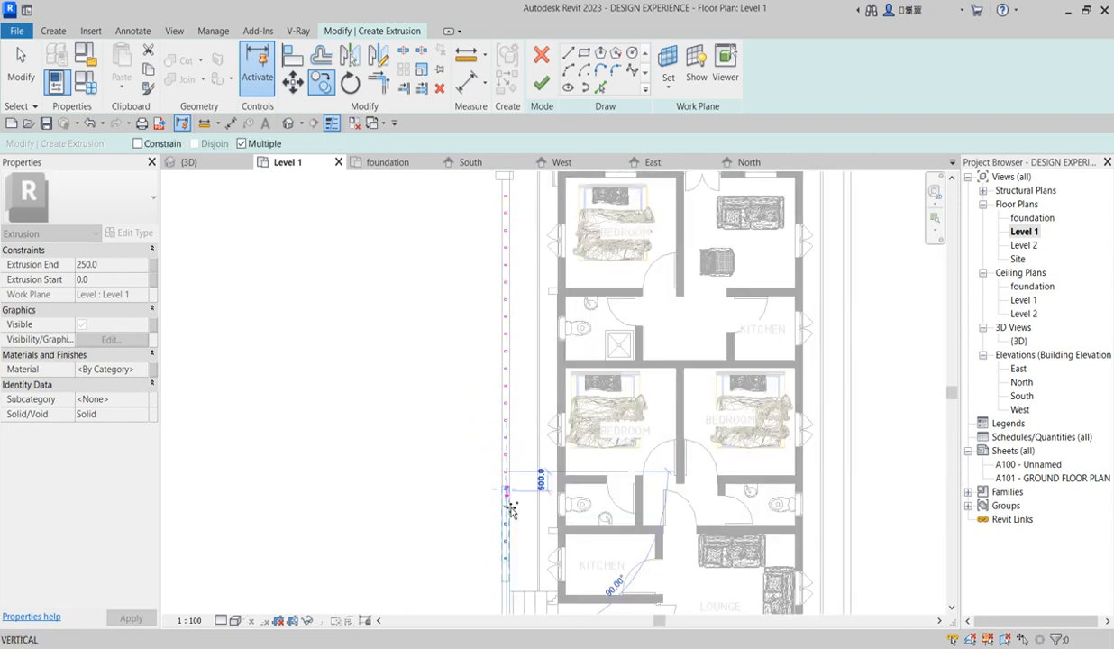
pyautogui.scroll(4, 515, 604)
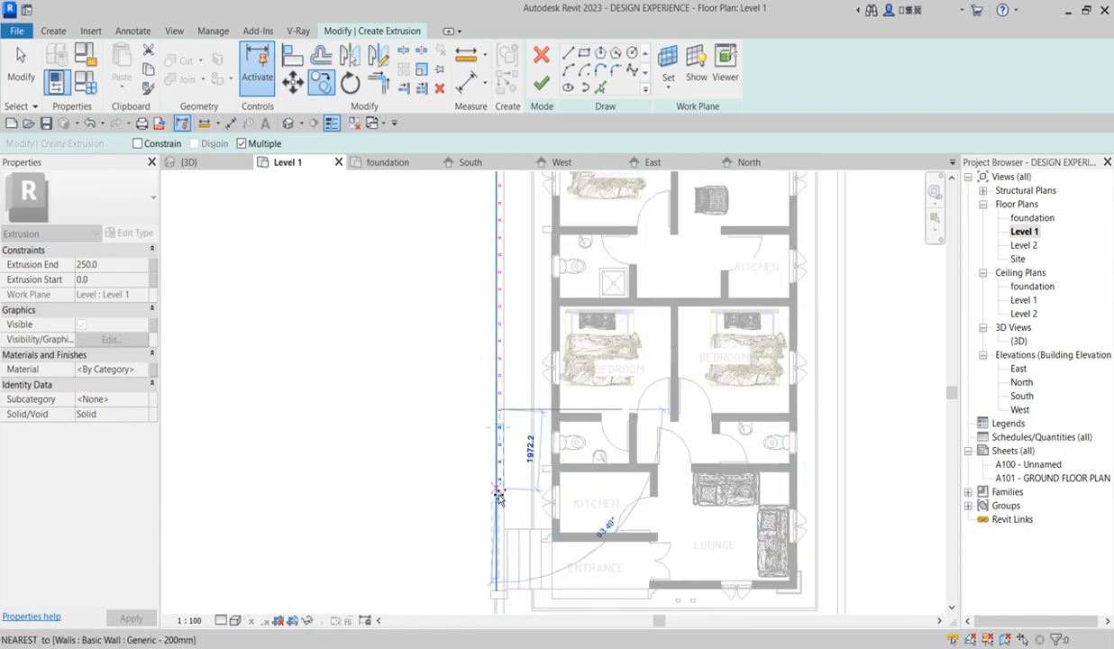
pyautogui.scroll(3, 501, 501)
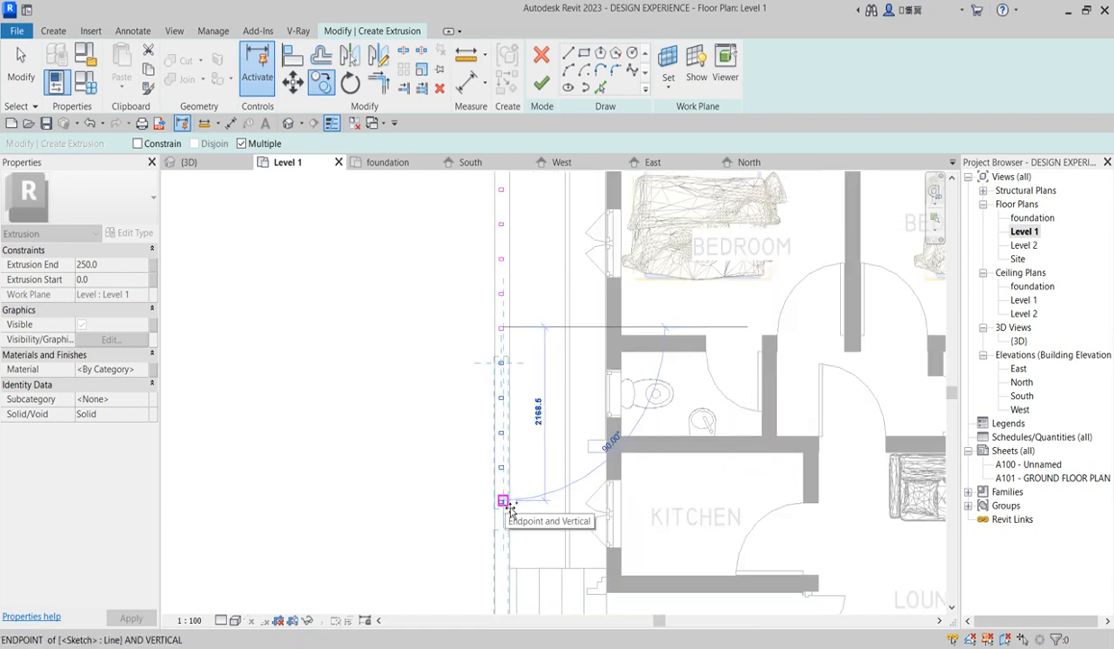
pyautogui.scroll(-4, 507, 503)
pyautogui.press('Escape')
pyautogui.press('Escape')
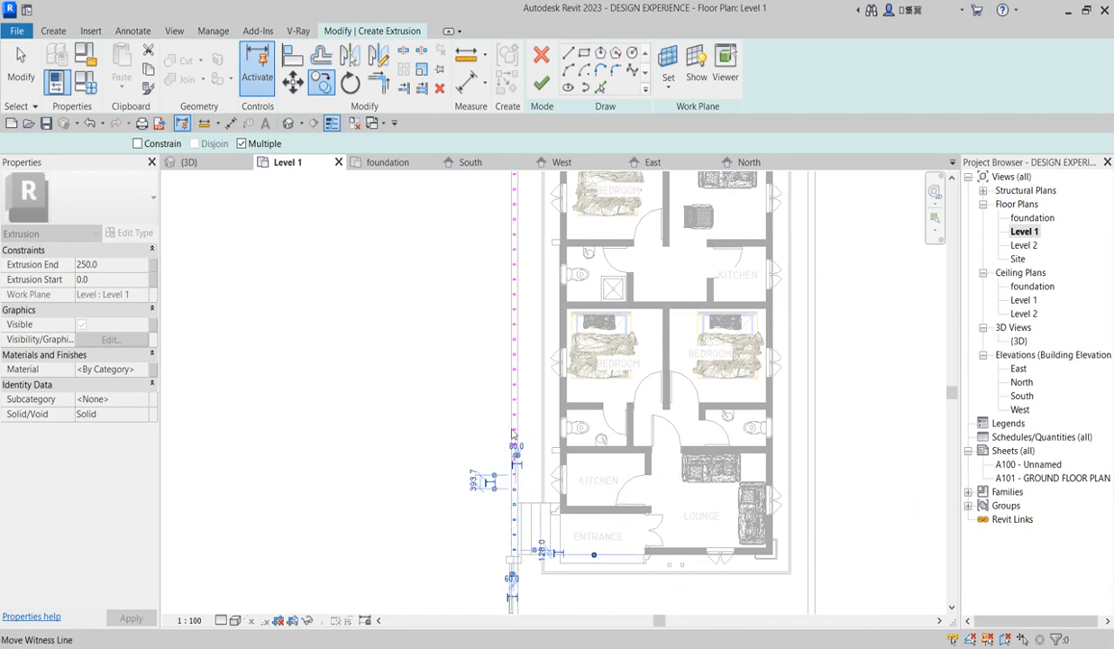
pyautogui.scroll(-3, 405, 396)
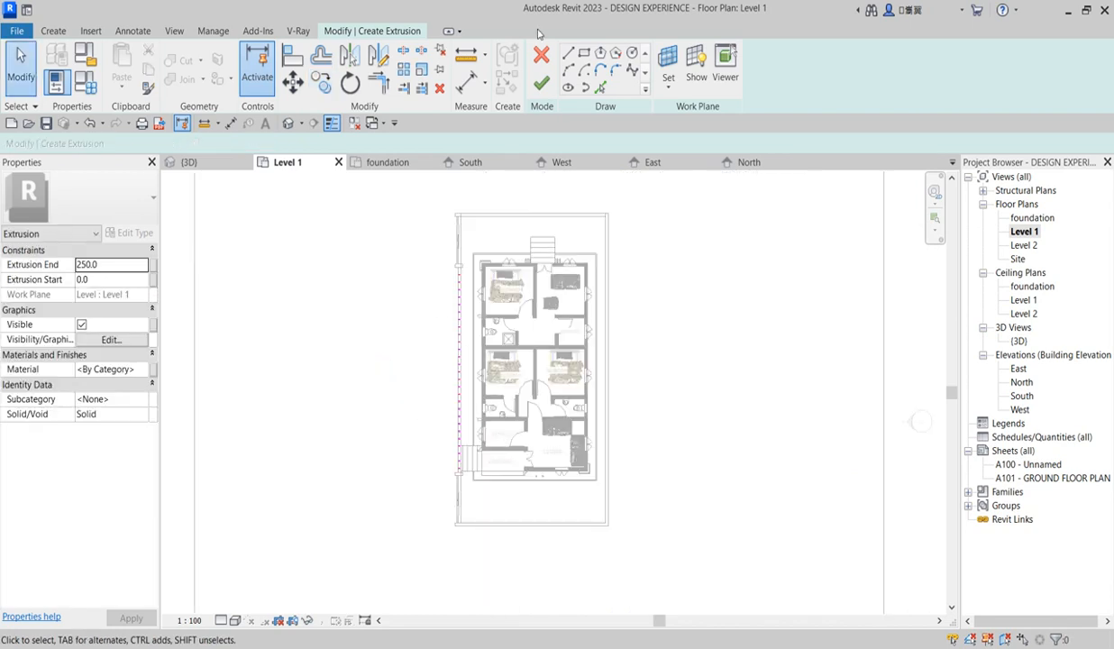
pyautogui.click(537, 82)
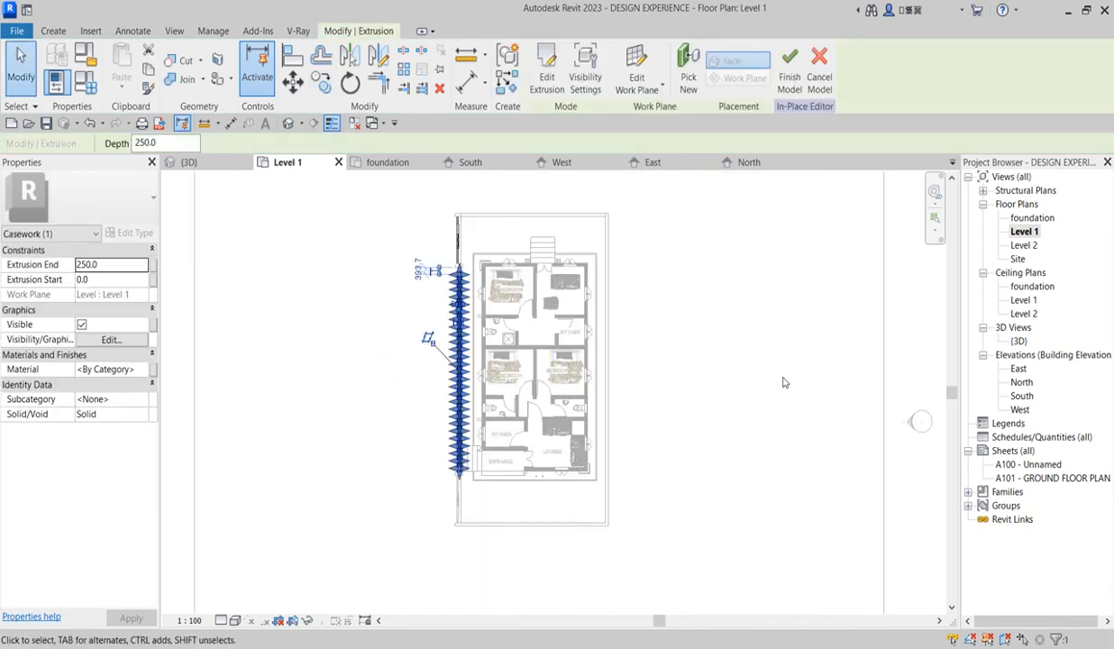
# Step: Assign the Aluminium(12) material to the fence bar extrusion and finish the in-place model in the West elevation
pyautogui.click(143, 370)
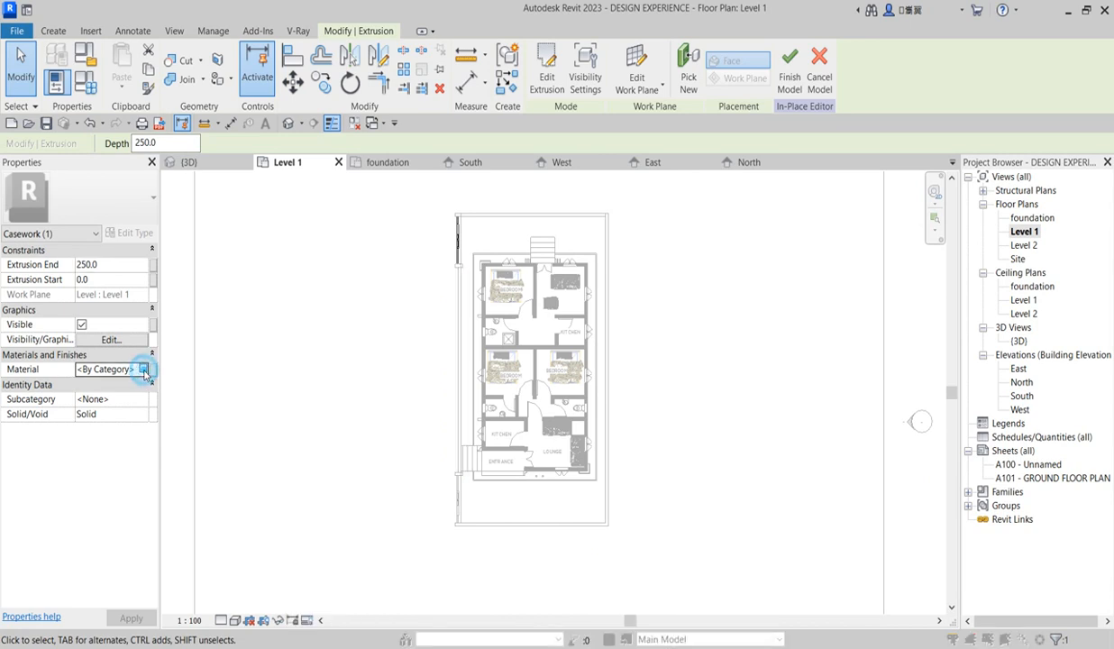
pyautogui.click(143, 371)
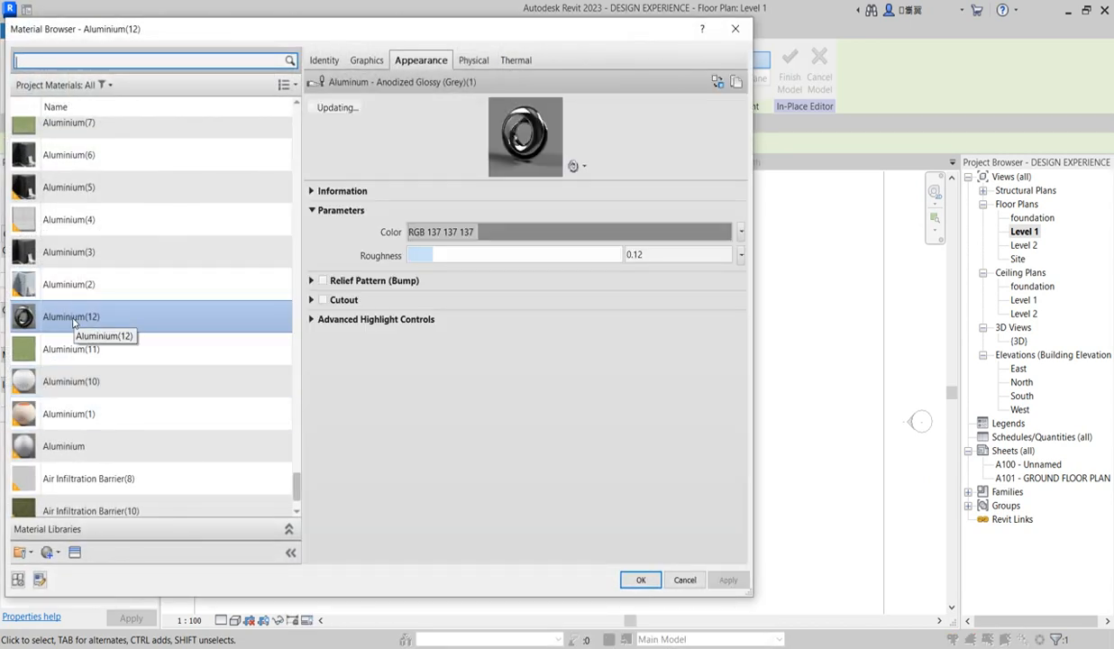
pyautogui.click(640, 580)
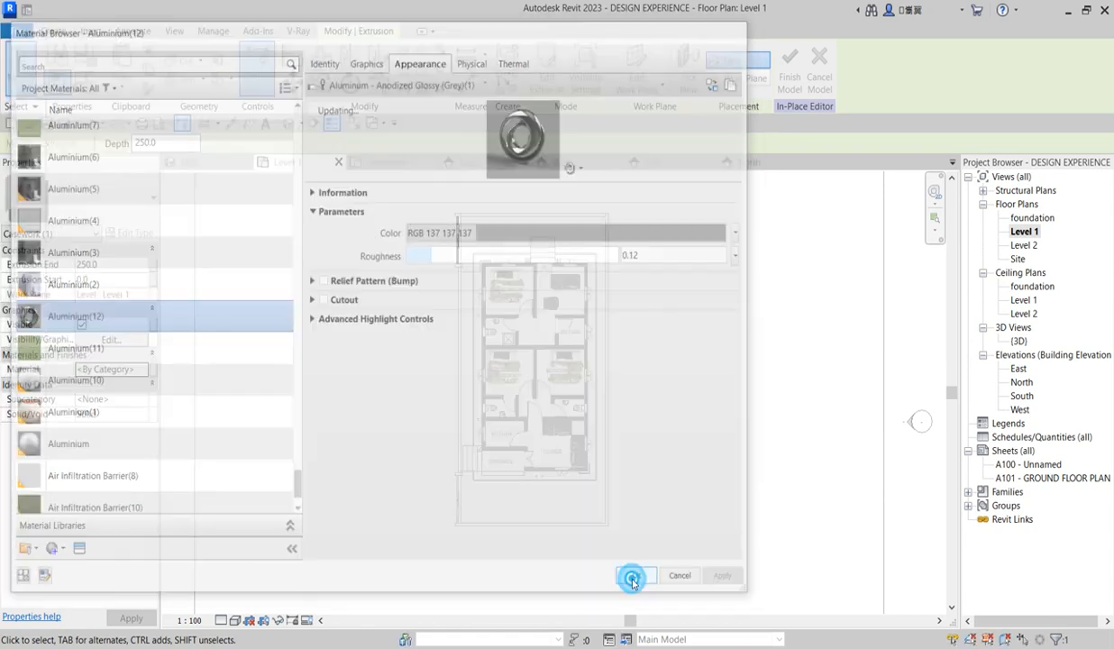
pyautogui.doubleClick(1019, 409)
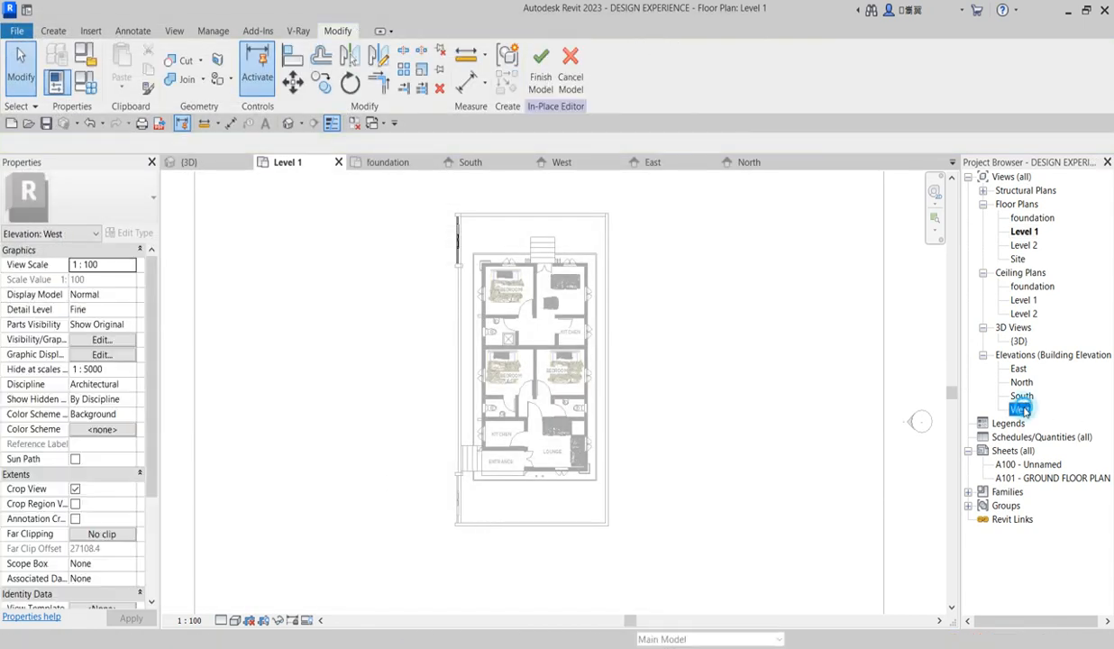
pyautogui.click(540, 67)
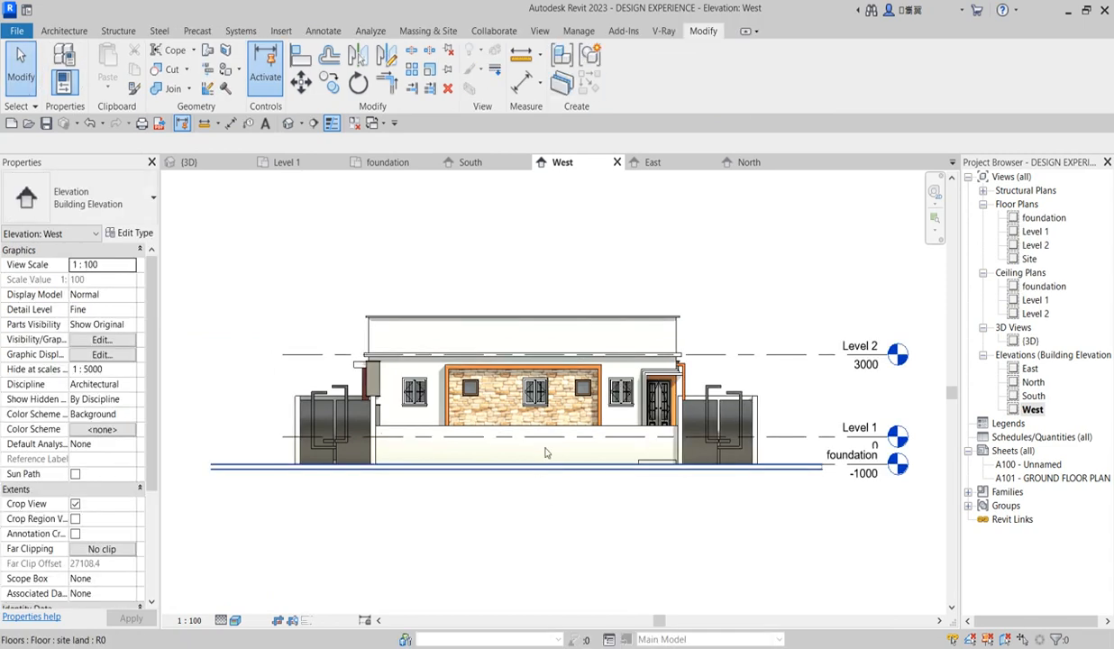
# Step: Select the gate and fence bar casework in the Level 1 plan and open it for in-place editing in the West elevation
pyautogui.doubleClick(1035, 232)
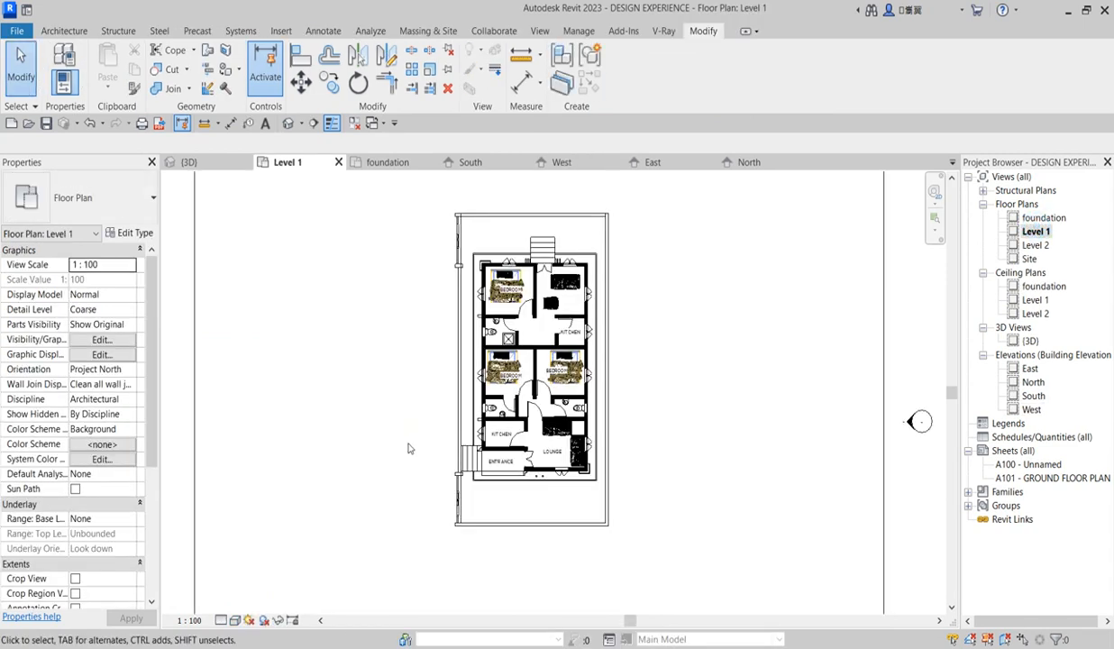
pyautogui.scroll(1, 443, 262)
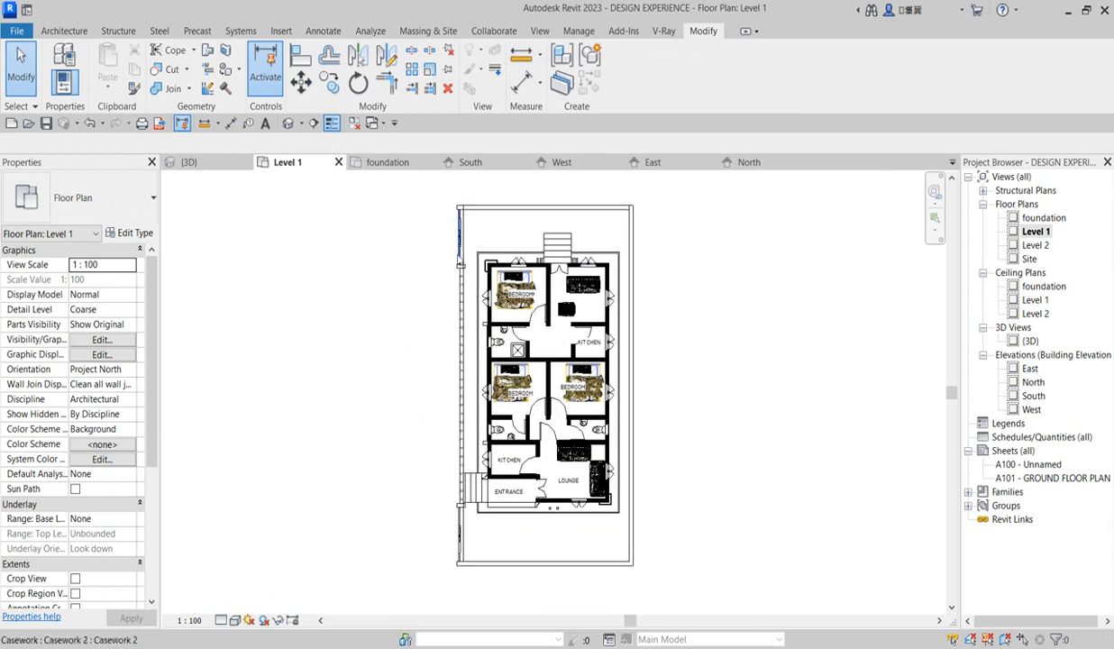
pyautogui.click(456, 245)
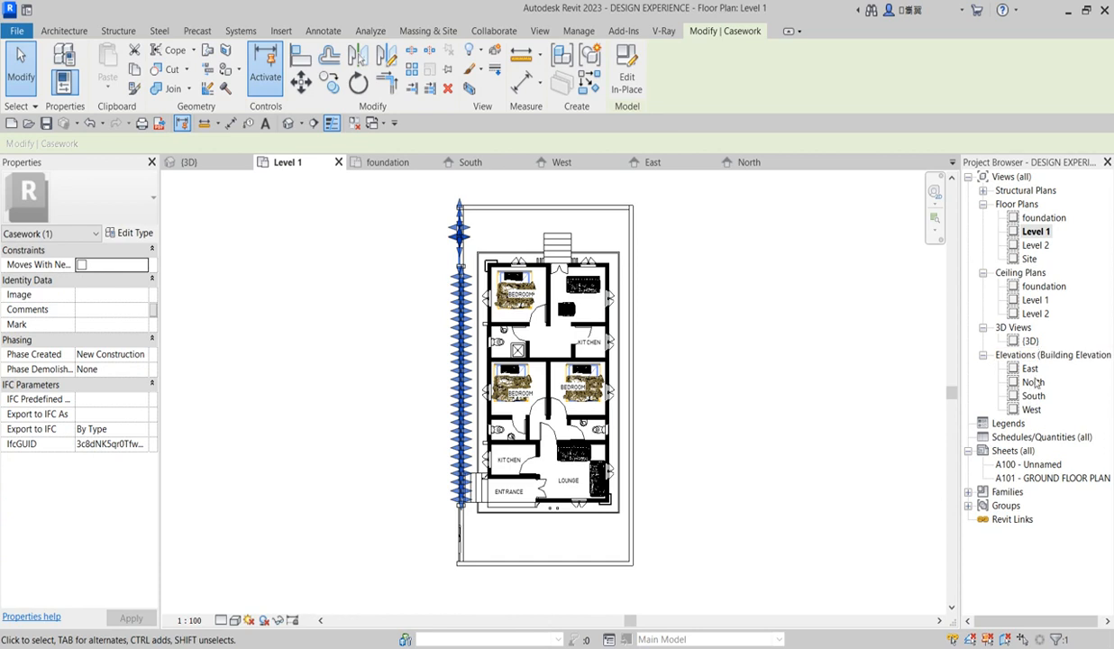
pyautogui.doubleClick(1031, 410)
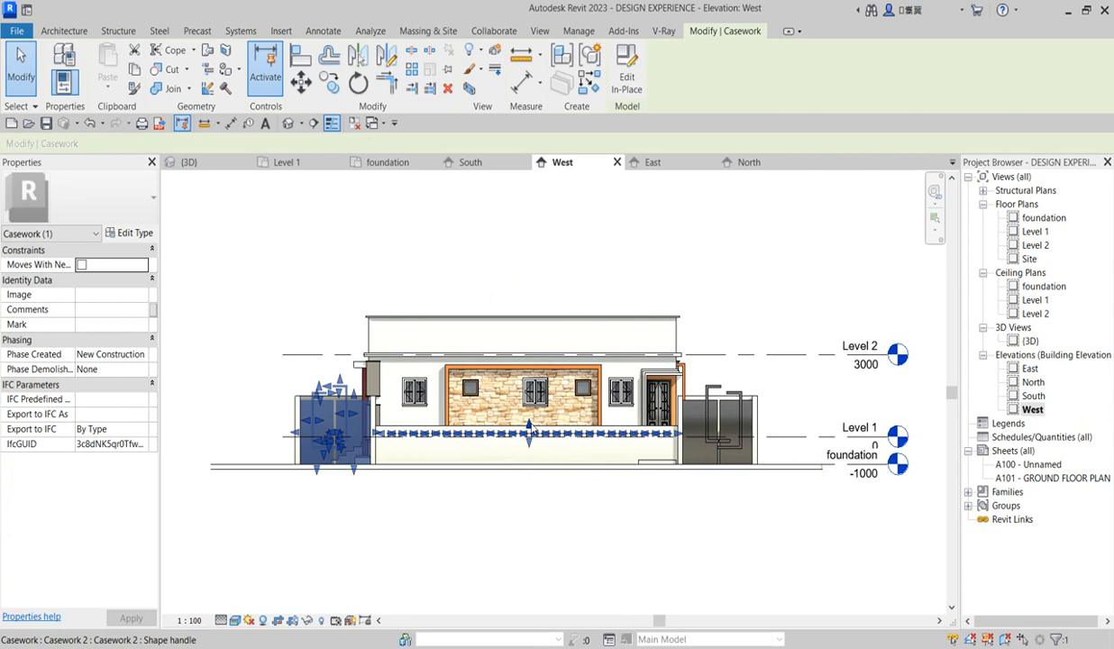
pyautogui.click(624, 67)
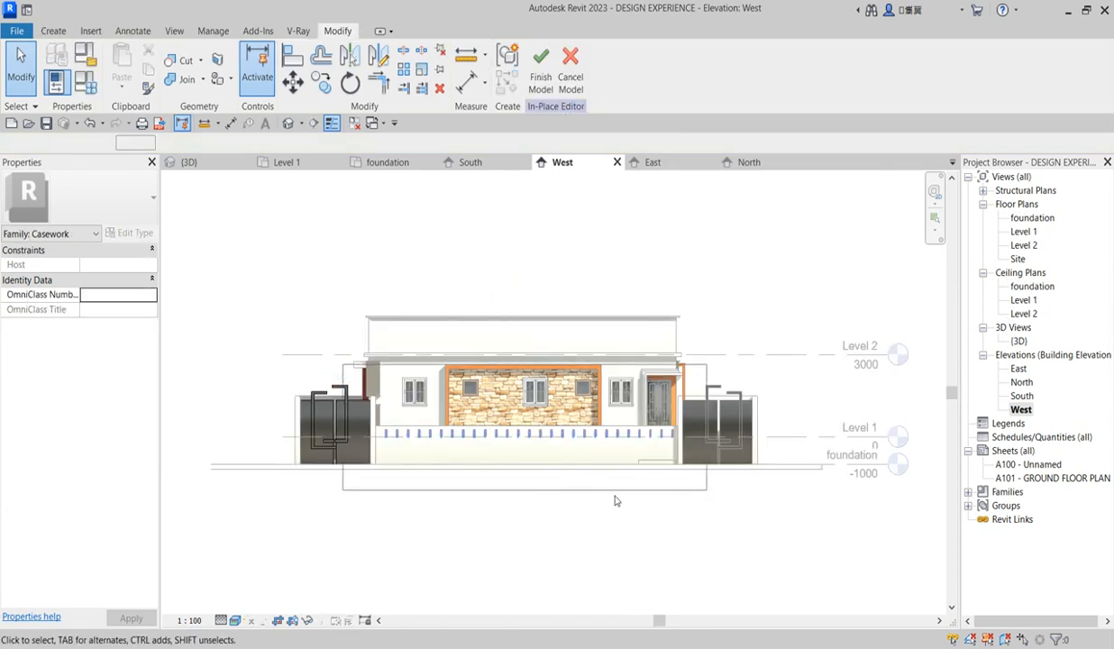
# Step: Stretch the fence bars upward to an extrusion end of 2100 and finish the in-place model
pyautogui.click(551, 433)
pyautogui.scroll(2, 552, 418)
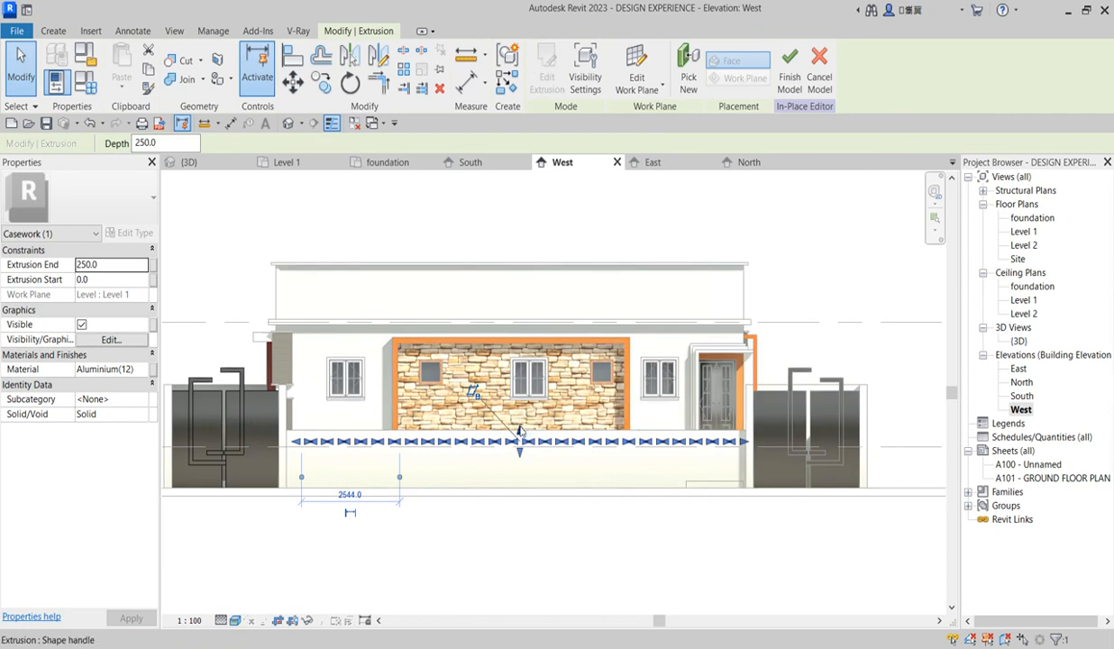
pyautogui.moveTo(520, 366)
pyautogui.mouseDown()
pyautogui.moveTo(507, 340)
pyautogui.moveTo(530, 373)
pyautogui.mouseUp()
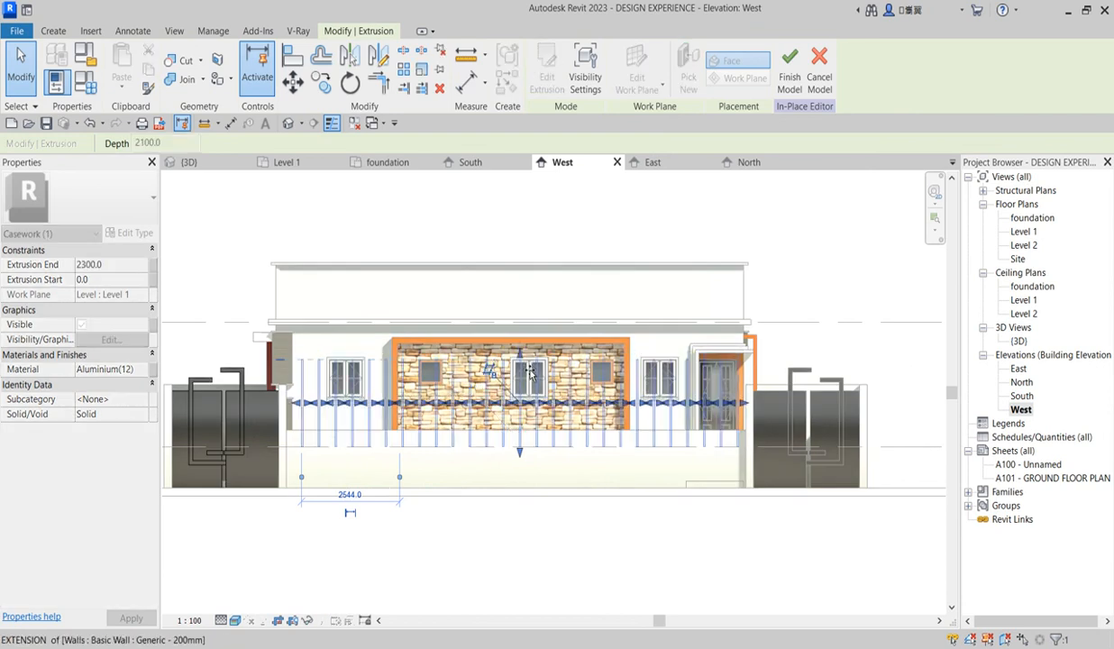
pyautogui.click(784, 307)
pyautogui.scroll(-3, 647, 461)
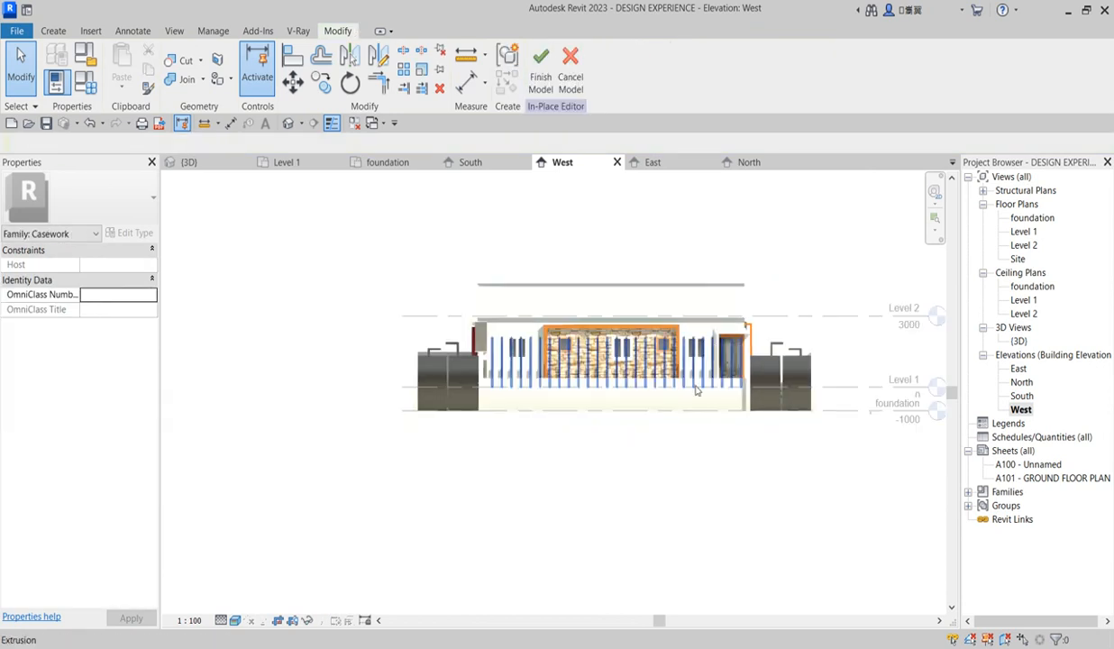
pyautogui.click(540, 65)
# Step: Try to rotate the whole gate and fence bar casework 90 degrees in the West elevation
pyautogui.scroll(4, 448, 312)
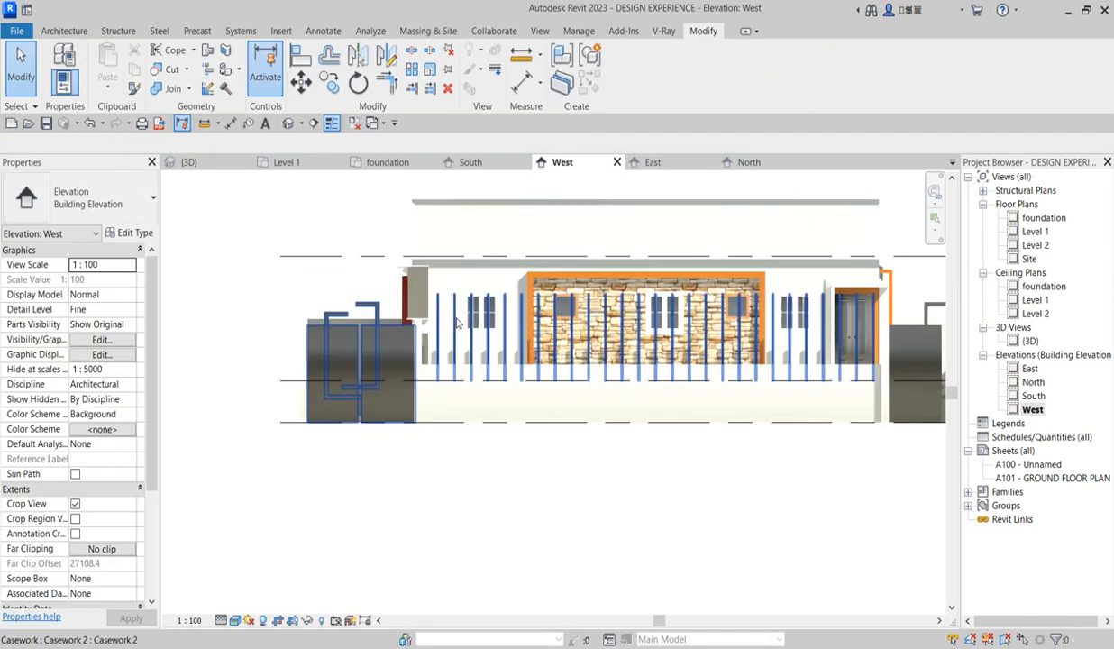
pyautogui.click(457, 317)
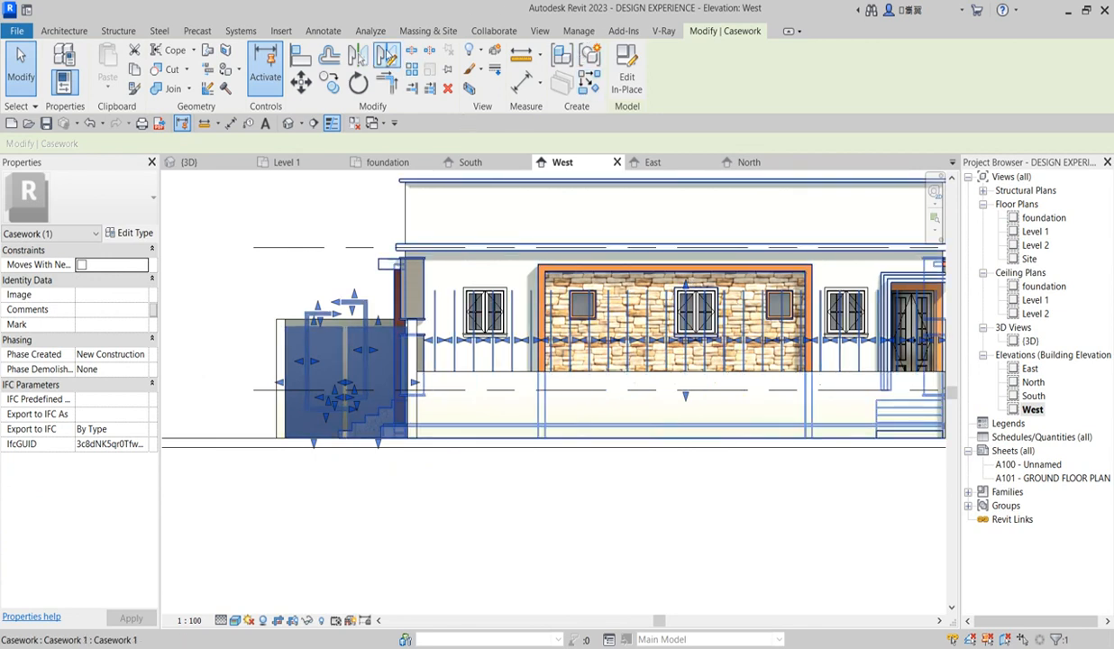
pyautogui.click(358, 86)
pyautogui.scroll(-2, 667, 225)
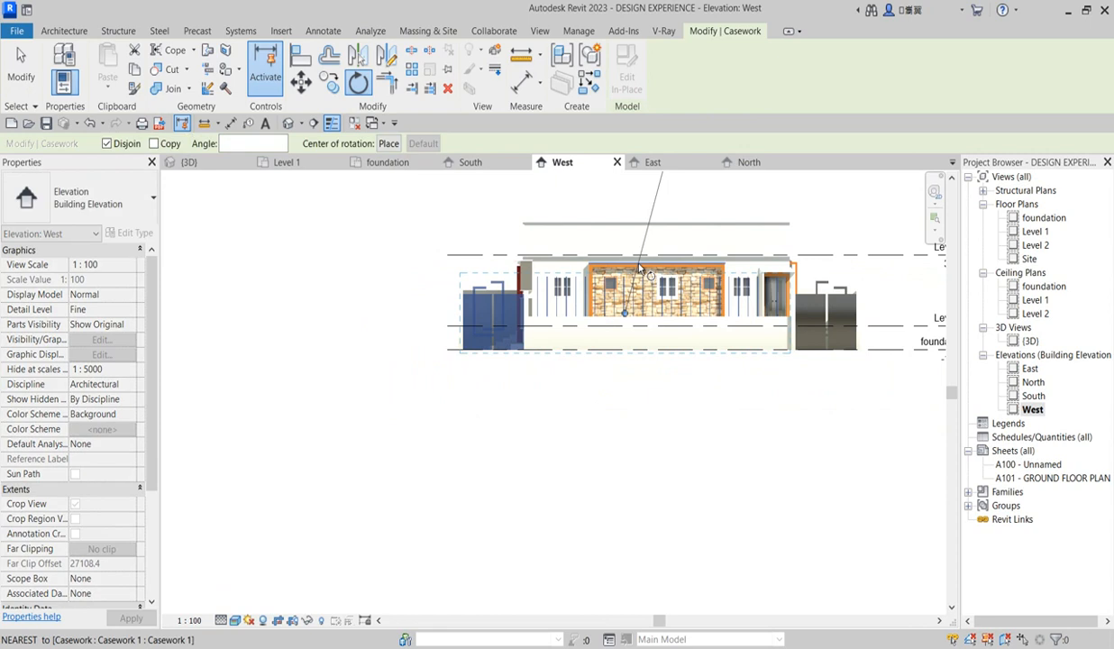
pyautogui.click(629, 183)
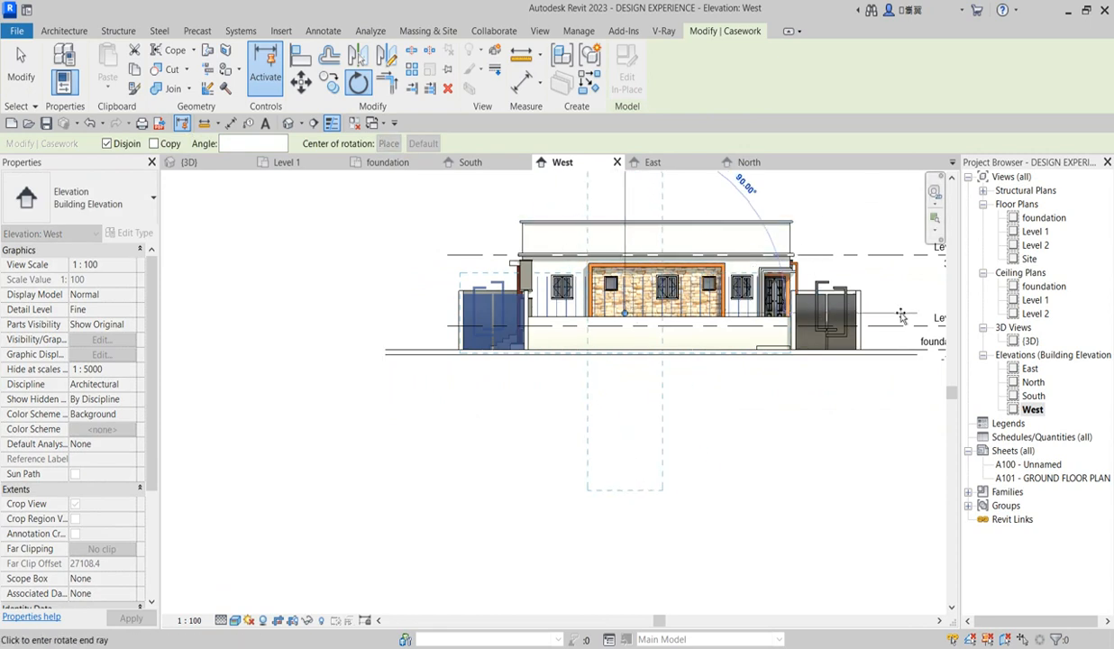
pyautogui.click(900, 316)
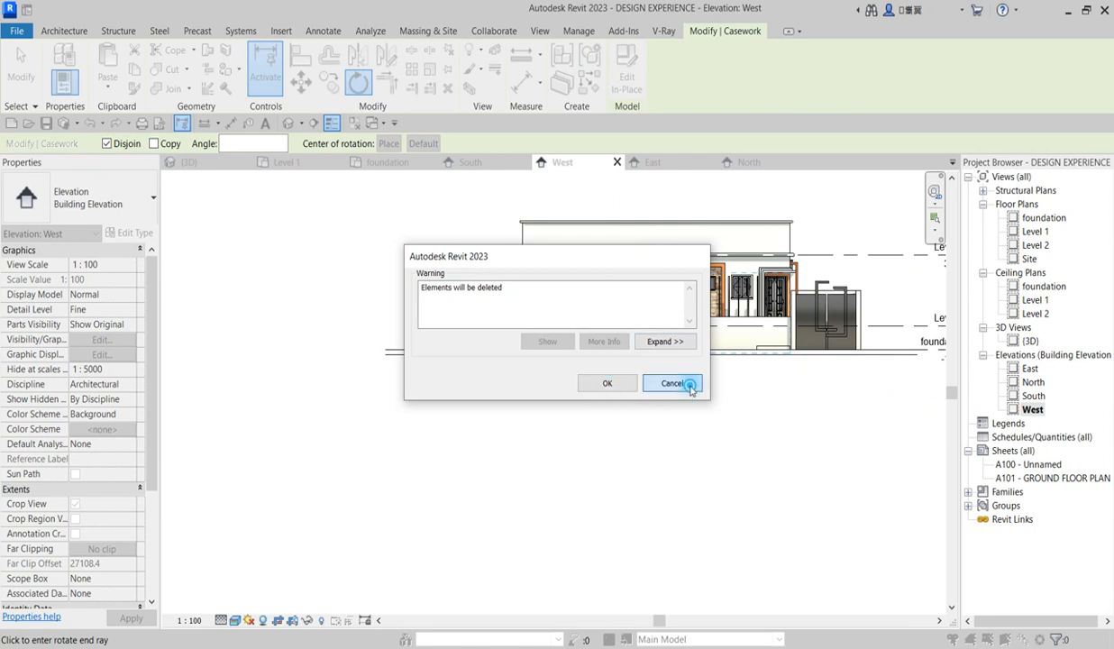
pyautogui.click(689, 386)
# Step: Reopen the casework containing the fence bars for in-place editing
pyautogui.click(491, 311)
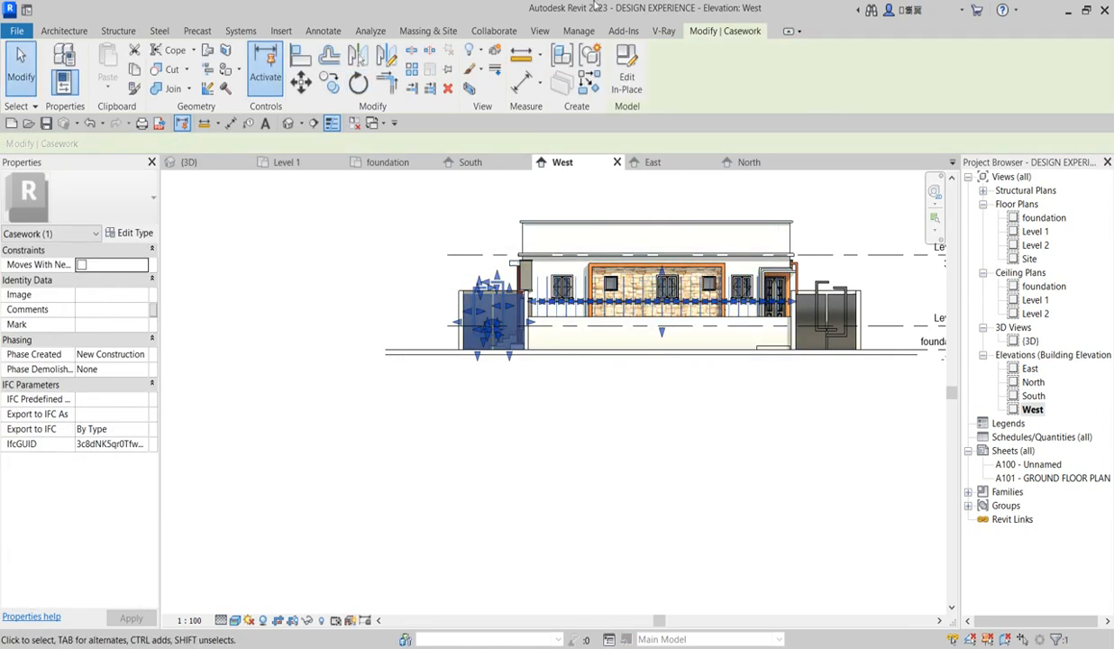
pyautogui.click(626, 77)
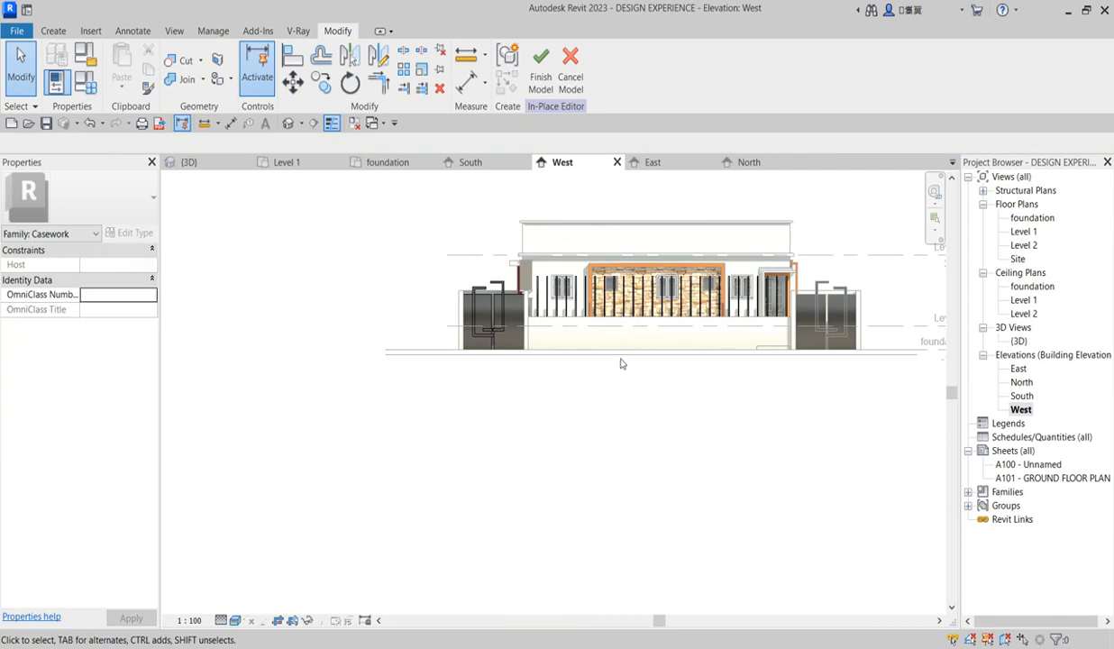
# Step: Try rotating the fence bar extrusion itself 90 degrees about its centre without copying, and undo the rotation
pyautogui.click(598, 293)
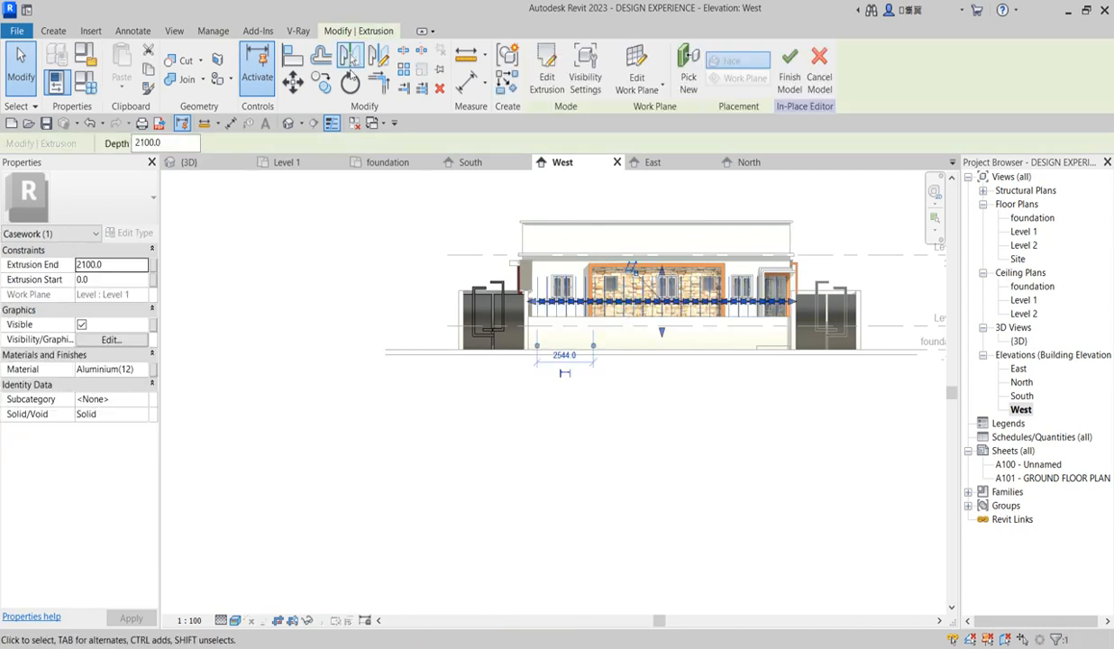
pyautogui.click(350, 82)
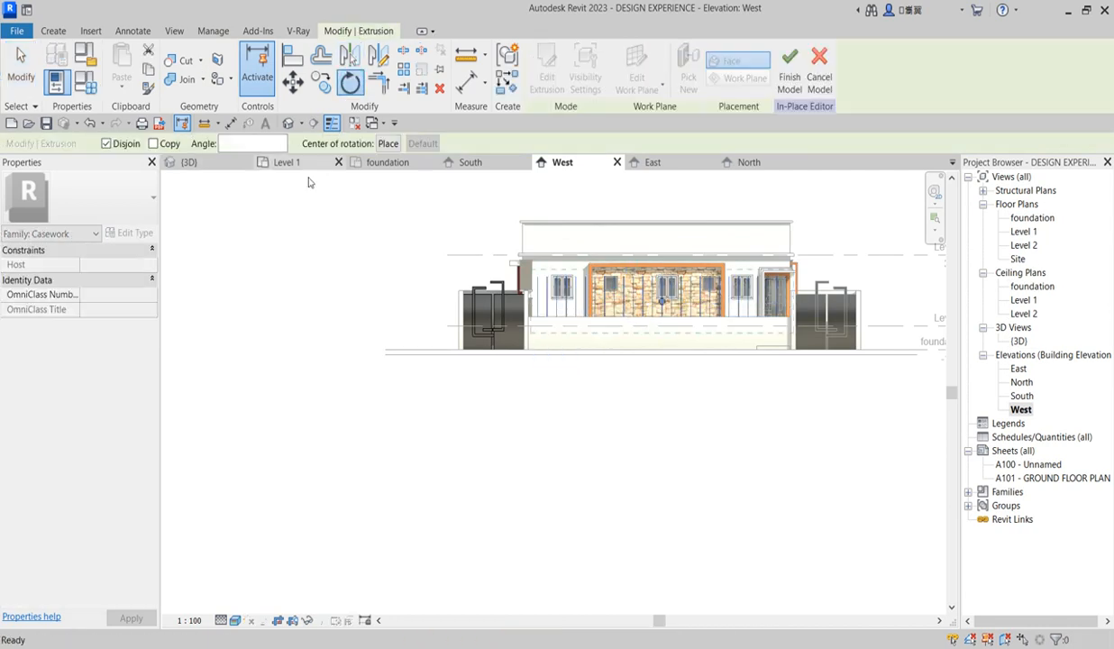
pyautogui.click(665, 200)
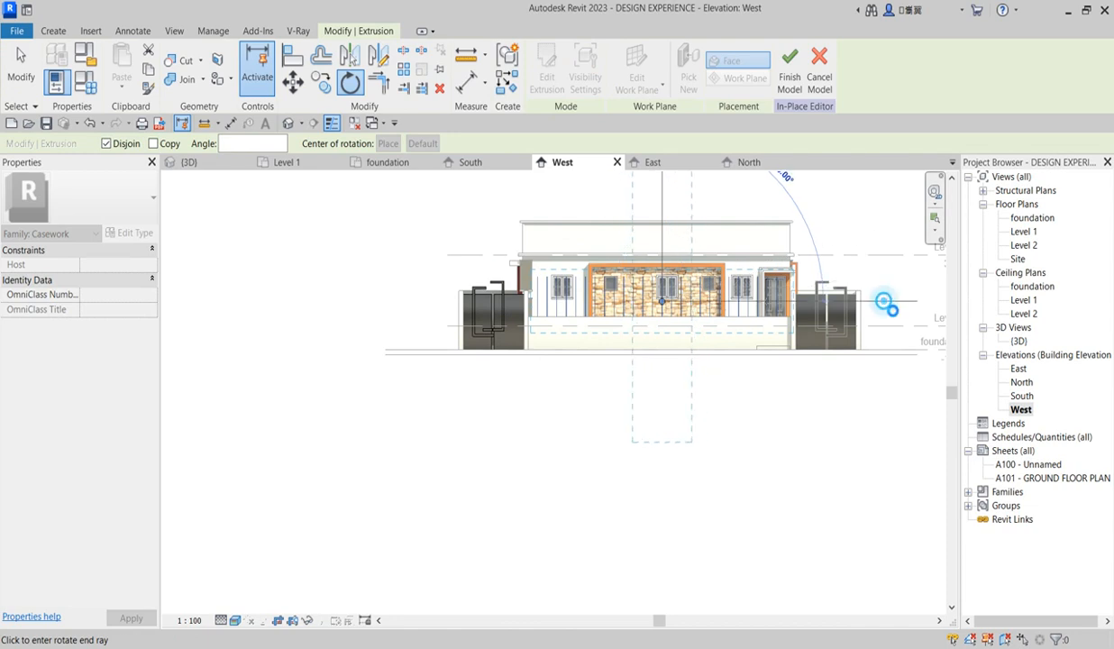
pyautogui.click(886, 305)
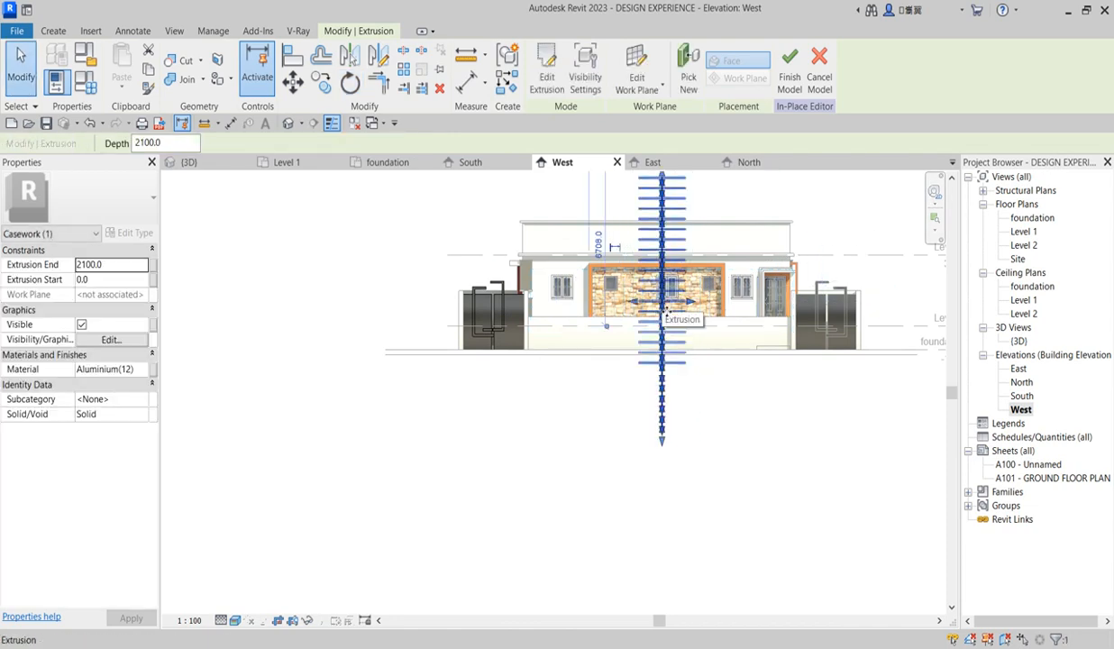
pyautogui.hotkey('ctrl', 'z')
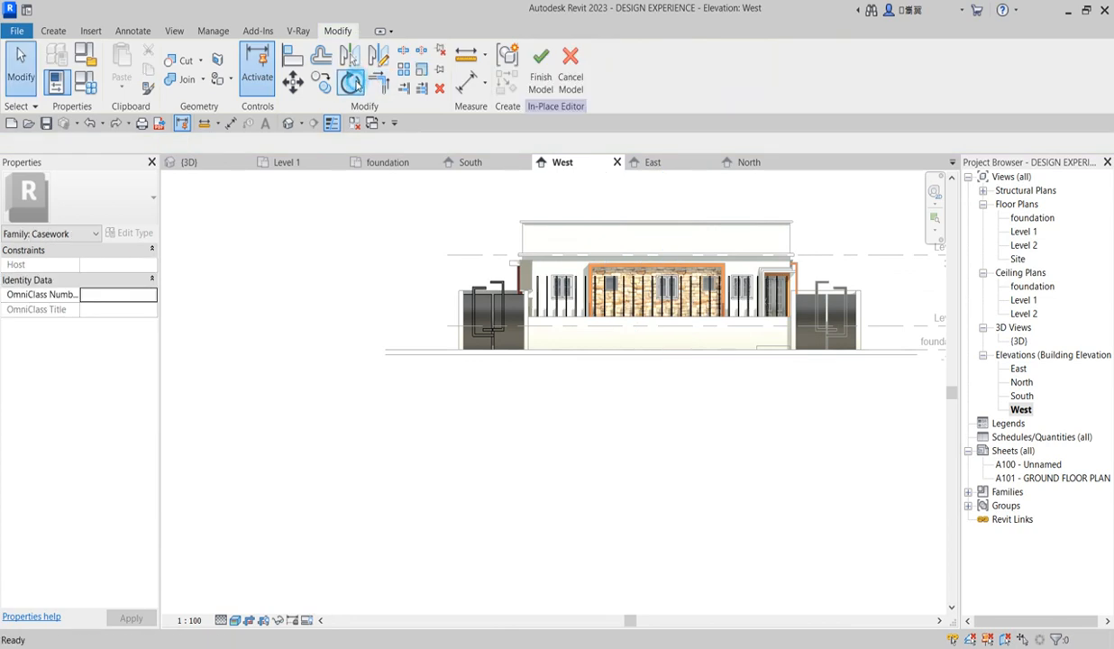
# Step: Rotate a copy of the vertical fence bar extrusion 90 degrees about its centre in the West elevation
pyautogui.click(352, 81)
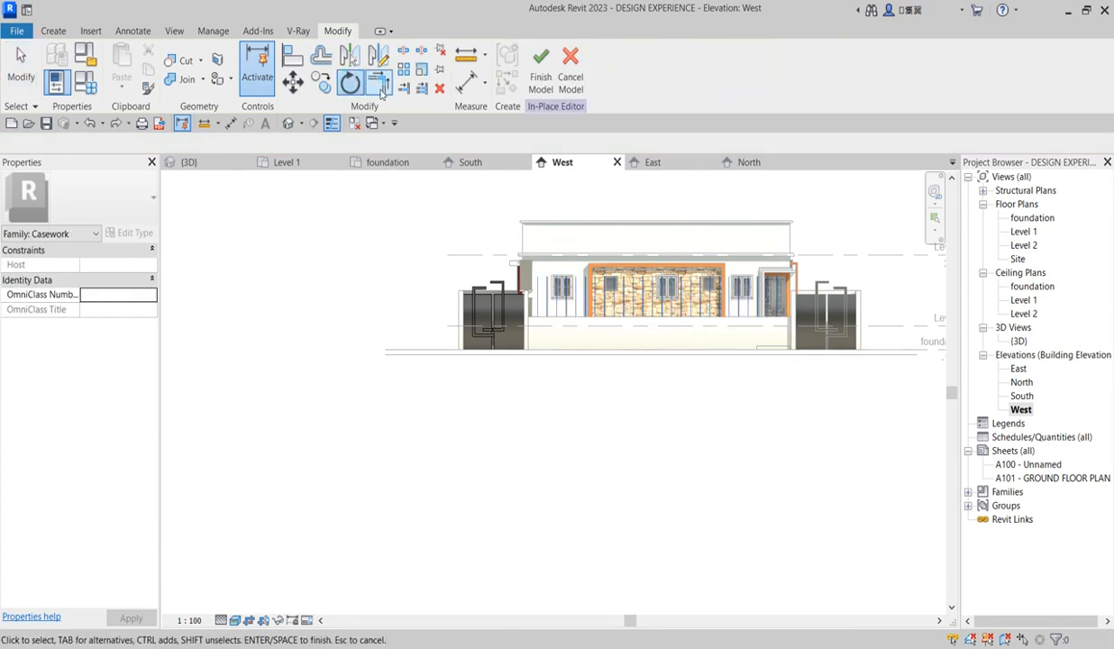
pyautogui.click(355, 89)
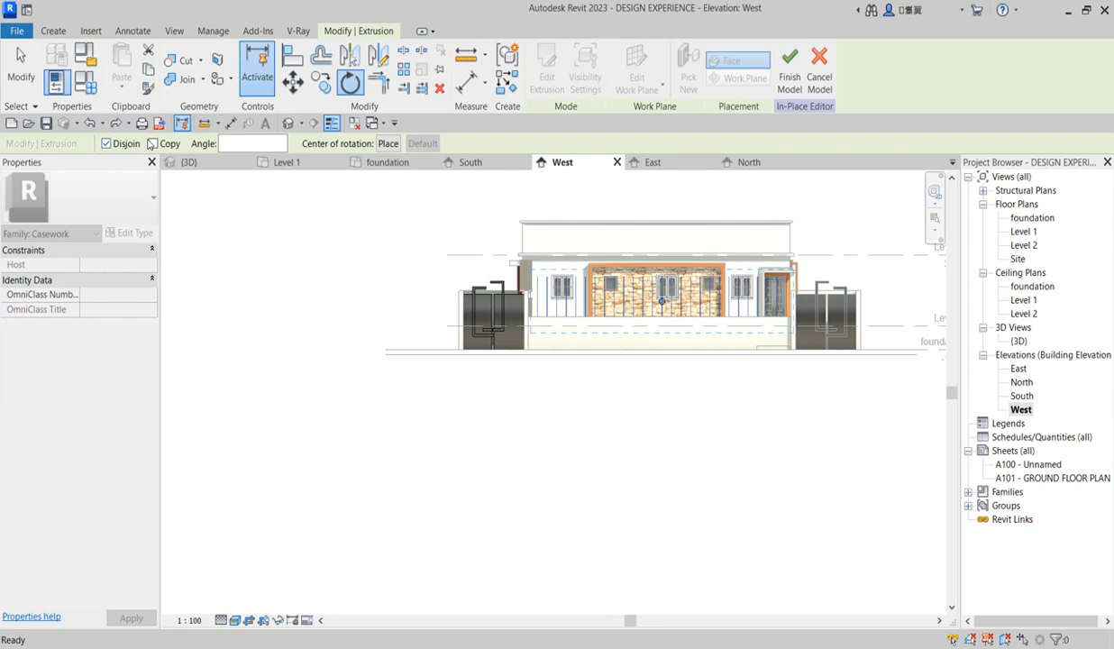
pyautogui.click(152, 144)
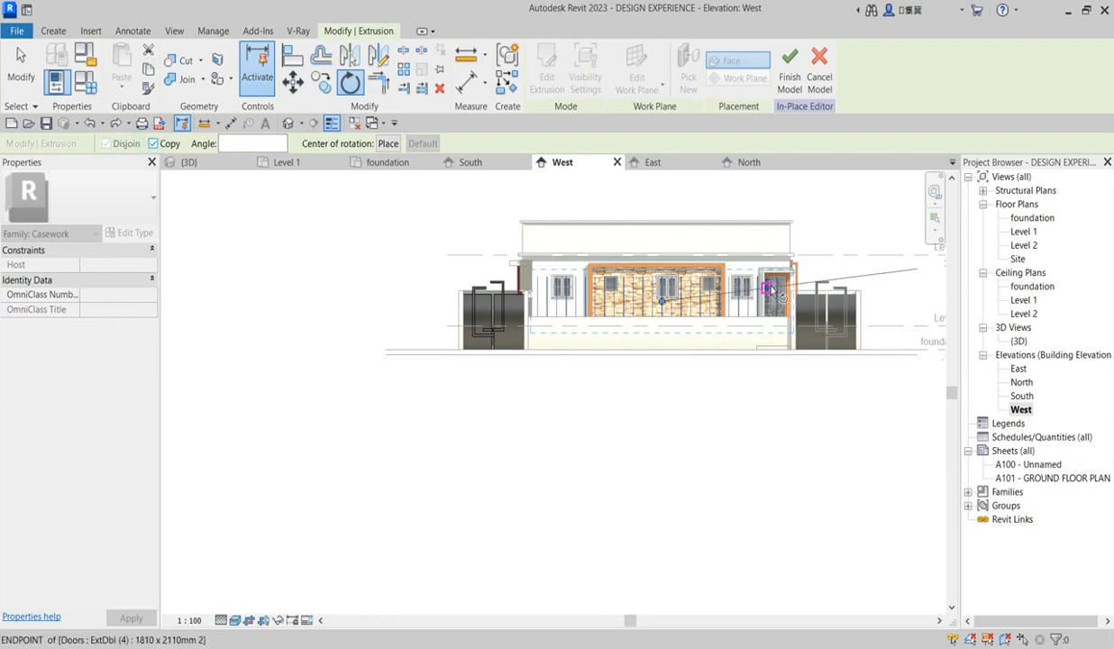
pyautogui.click(664, 195)
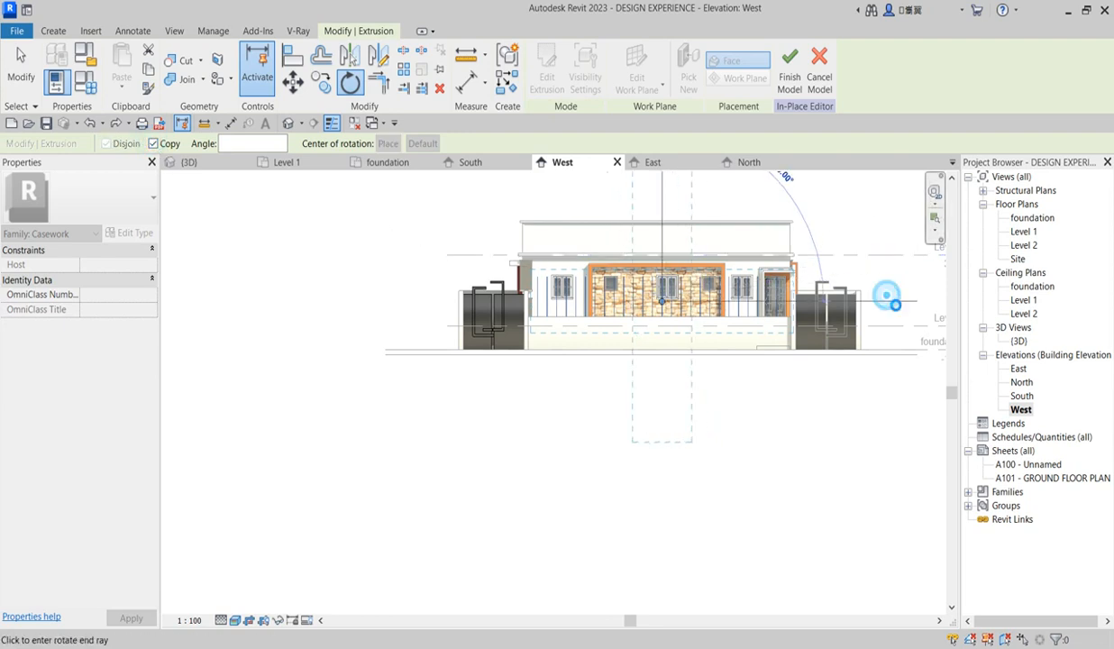
pyautogui.click(888, 300)
pyautogui.scroll(1, 707, 301)
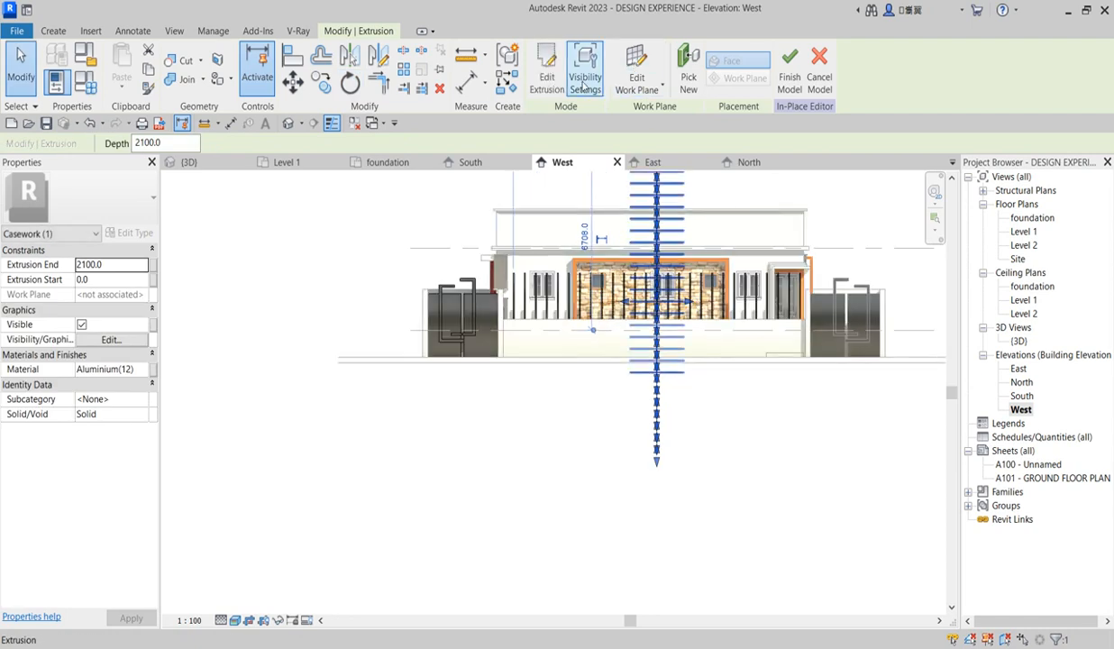
# Step: Edit the rotated extrusion's sketch in the North elevation and delete the bar profiles above the height of the vertical bars
pyautogui.click(546, 70)
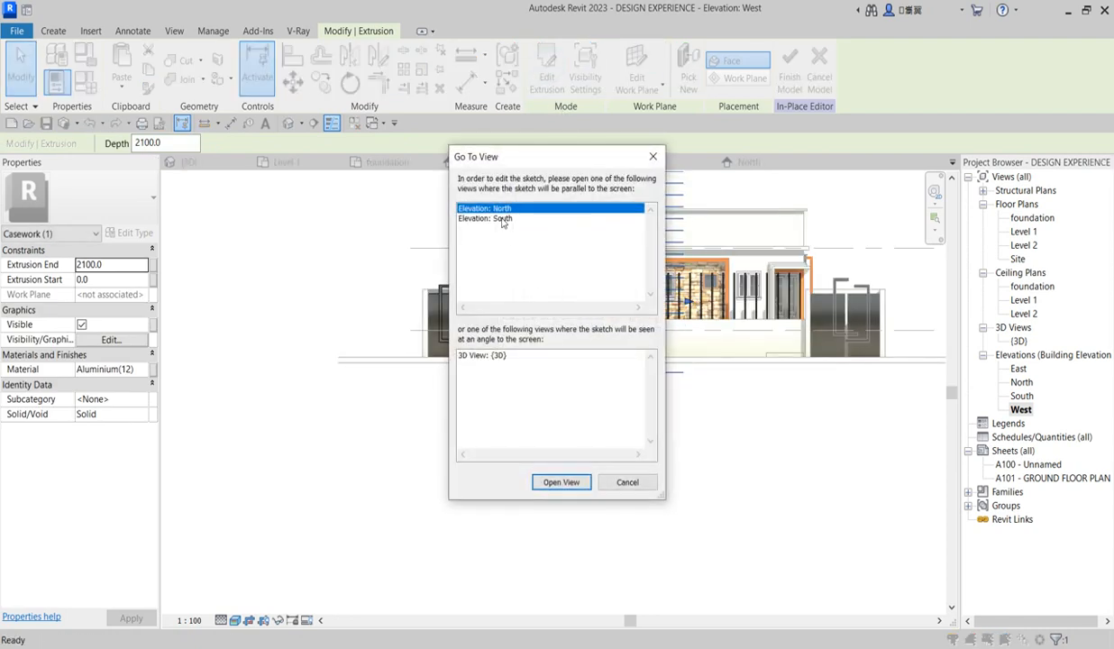
pyautogui.click(565, 488)
pyautogui.scroll(-1, 671, 387)
pyautogui.moveTo(638, 250); pyautogui.dragTo(727, 436)
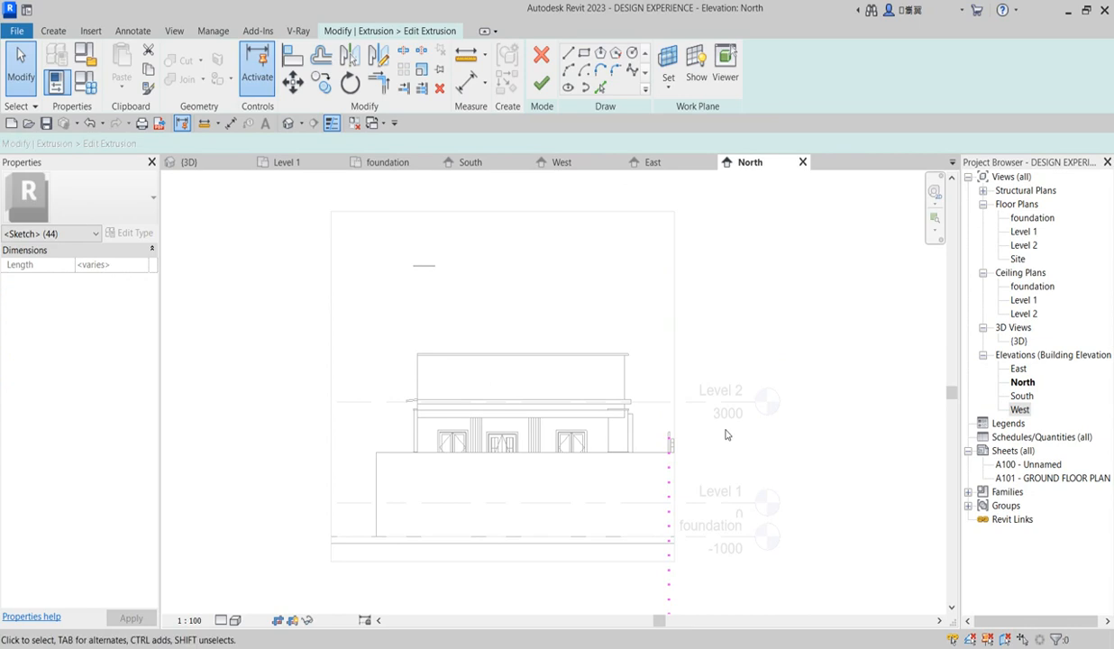
pyautogui.press('Escape')
# Step: Delete the surplus bar profiles below Level 1 and finish the extrusion sketch
pyautogui.scroll(-3, 631, 504)
pyautogui.scroll(2, 638, 498)
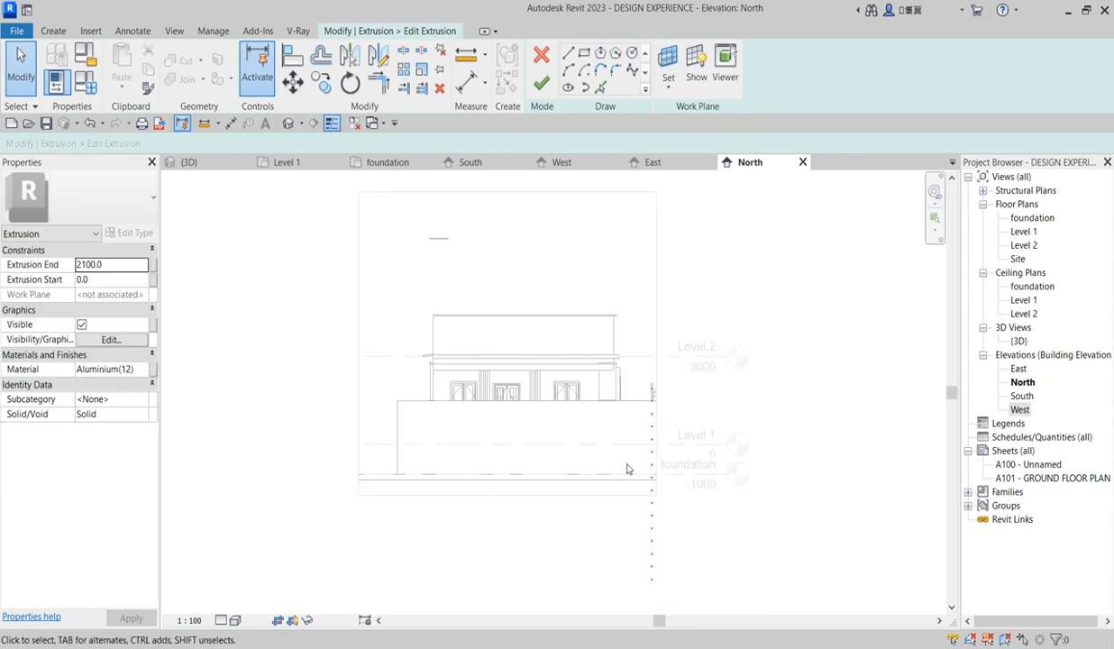
pyautogui.moveTo(632, 448); pyautogui.dragTo(655, 482)
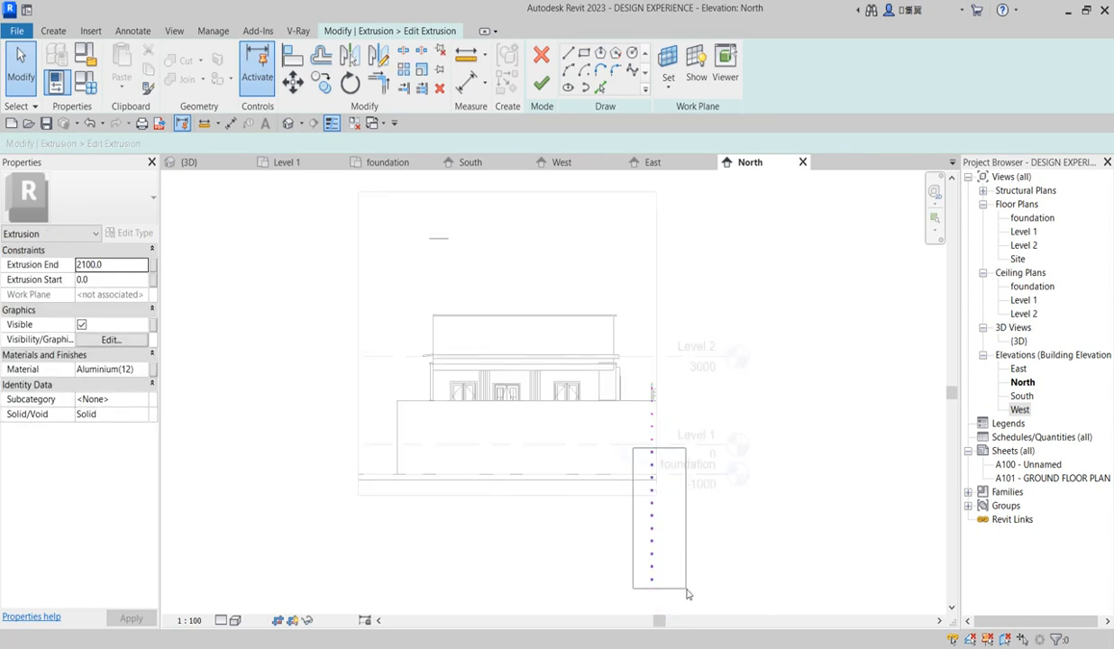
pyautogui.moveTo(687, 594); pyautogui.dragTo(687, 594)
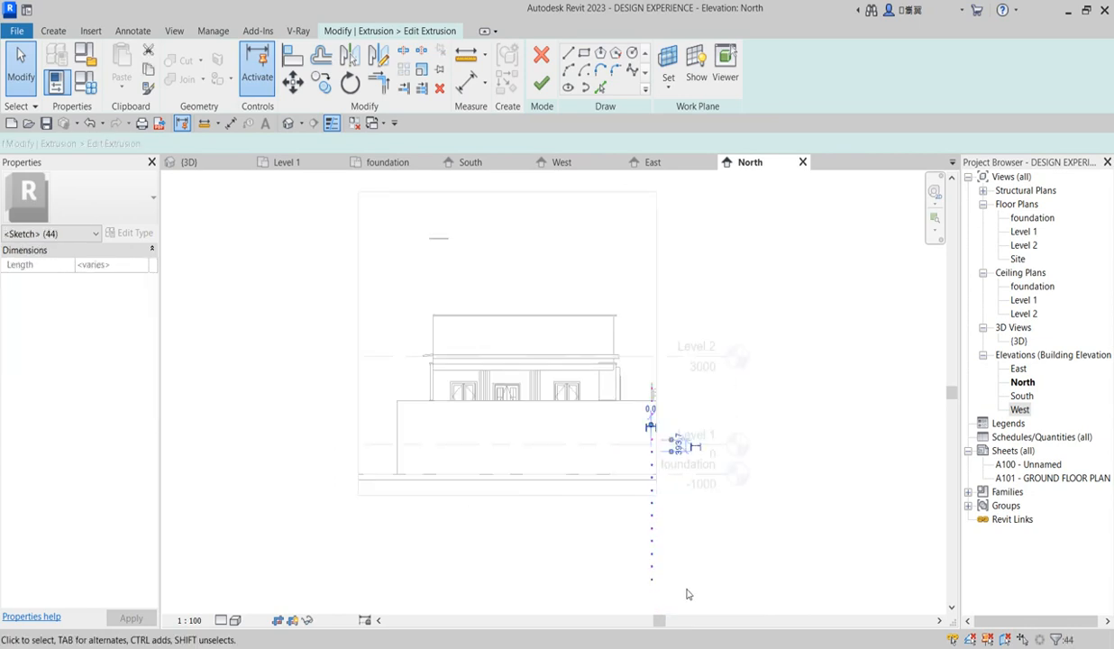
pyautogui.click(437, 89)
pyautogui.click(543, 88)
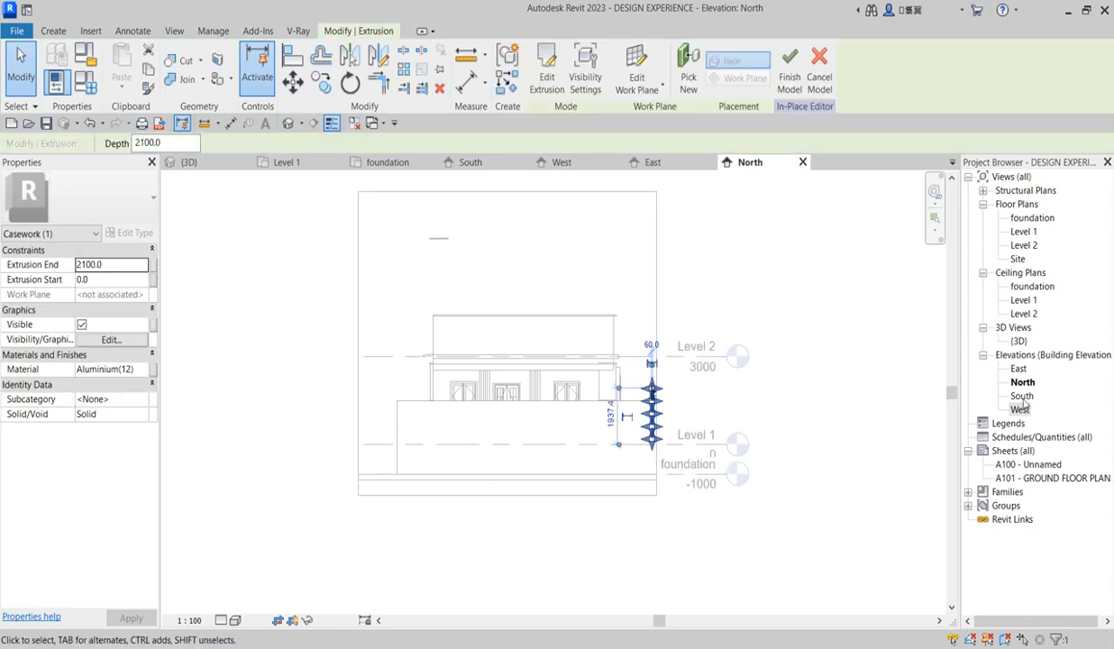
# Step: Stretch the horizontal bars across the railing in the West elevation, to extrusion end 6736 and extrusion start -4608
pyautogui.doubleClick(1020, 410)
pyautogui.click(656, 288)
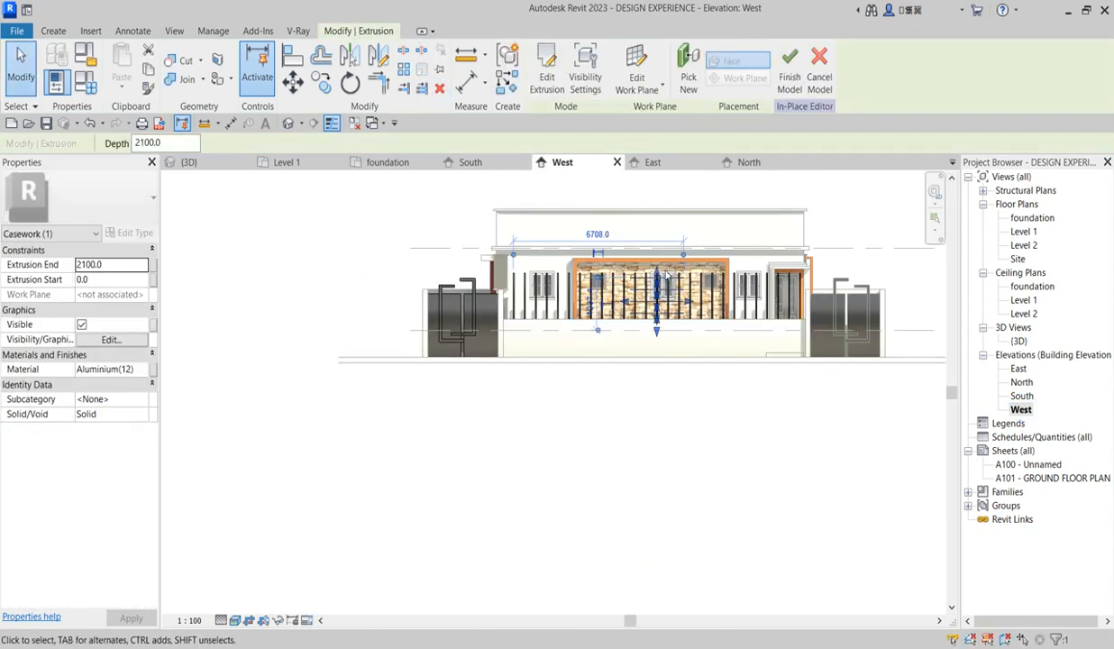
pyautogui.scroll(2, 654, 285)
pyautogui.moveTo(773, 307); pyautogui.dragTo(832, 309)
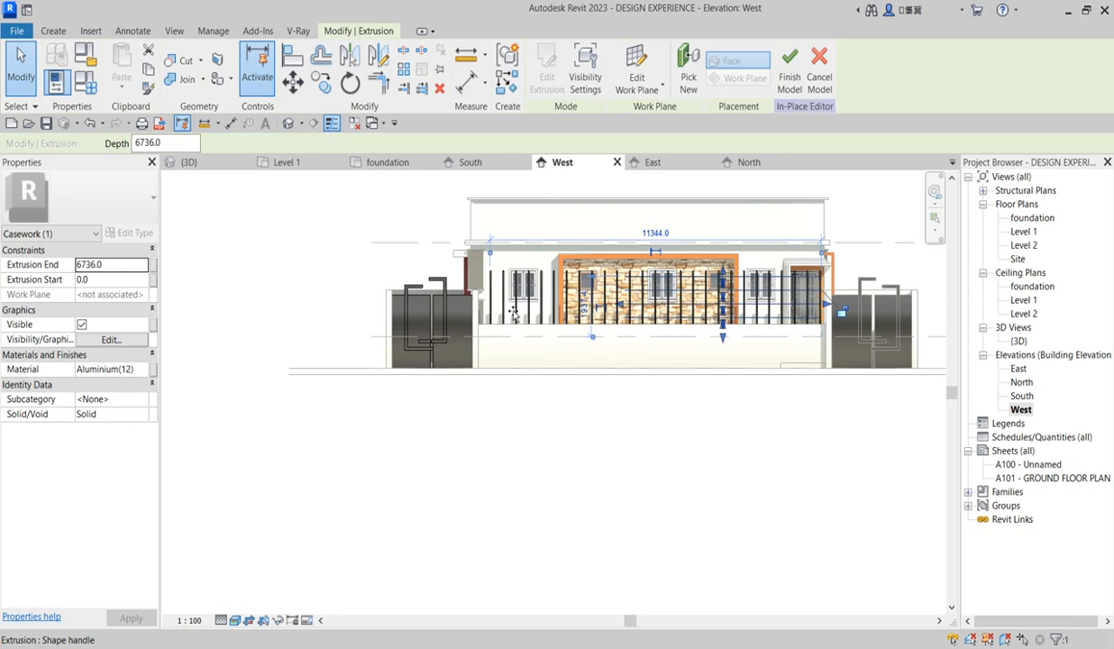
pyautogui.click(504, 453)
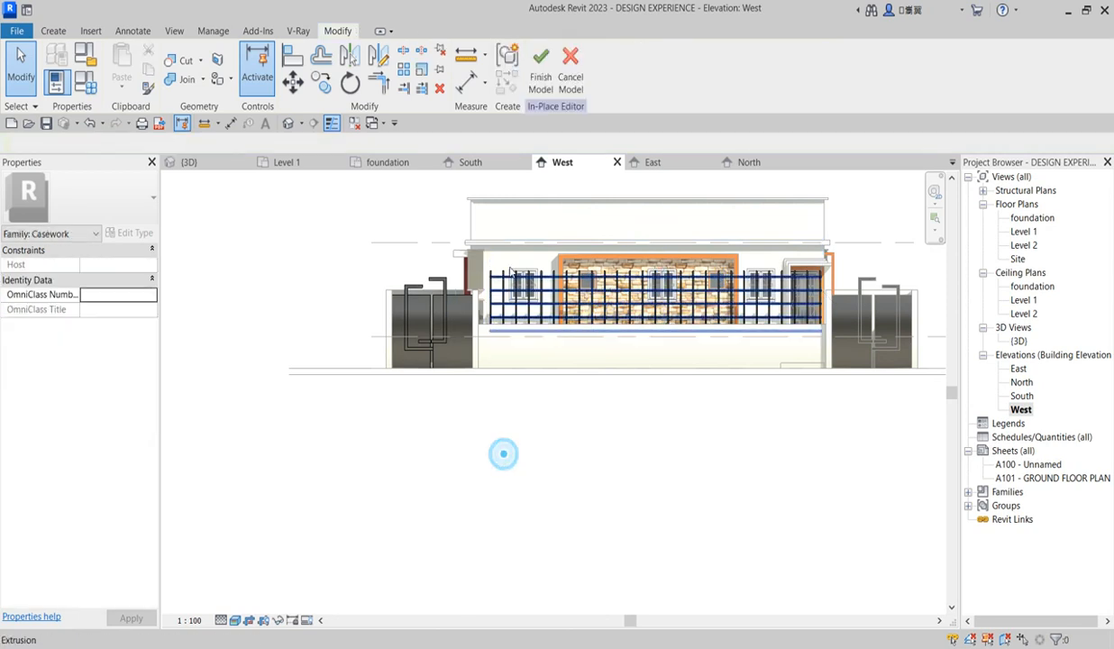
# Step: Examine how the horizontal bars meet the vertical bars and the wall top along the railing in the West elevation
pyautogui.scroll(2, 541, 405)
pyautogui.scroll(-3, 708, 390)
pyautogui.scroll(3, 671, 316)
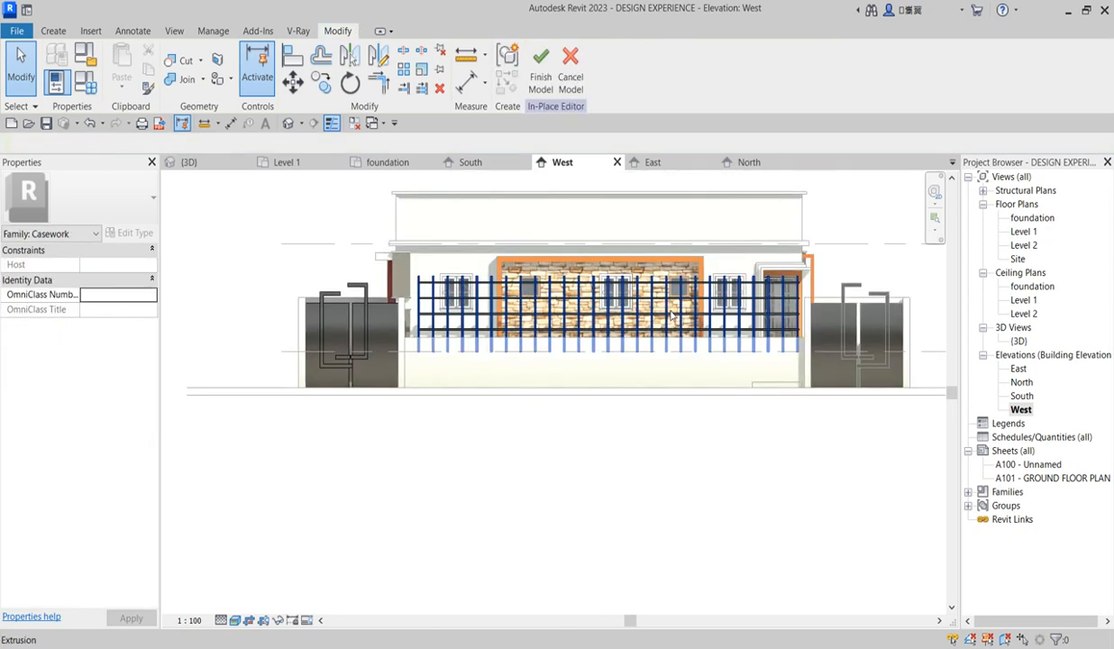
pyautogui.click(671, 315)
pyautogui.scroll(3, 655, 384)
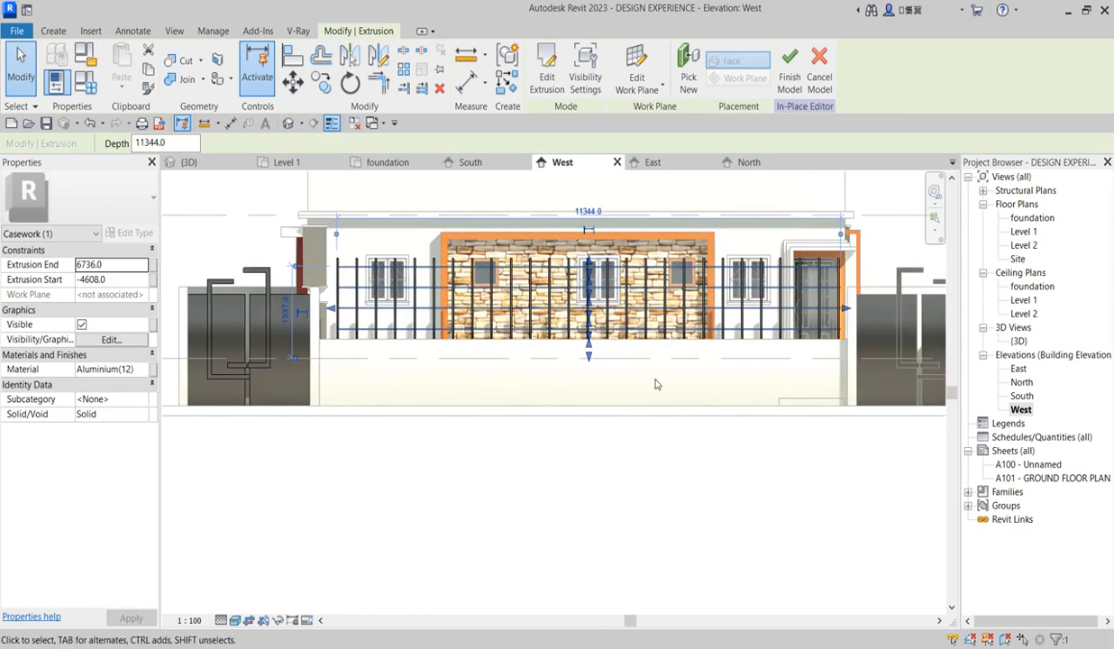
pyautogui.scroll(-3, 656, 384)
pyautogui.scroll(3, 558, 379)
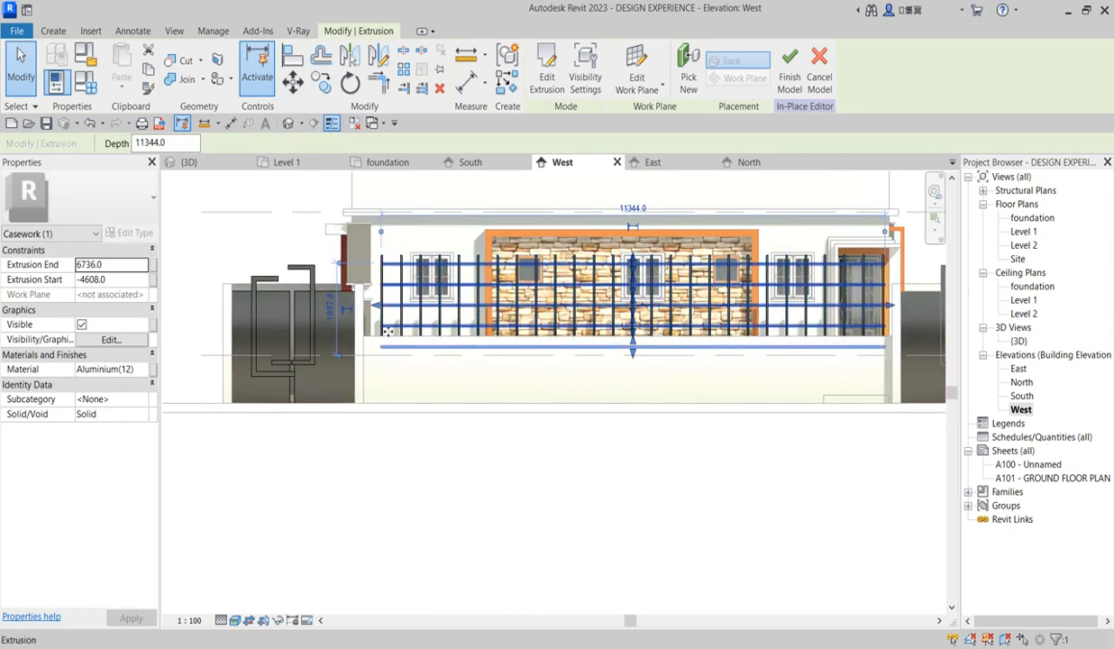
pyautogui.scroll(2, 387, 329)
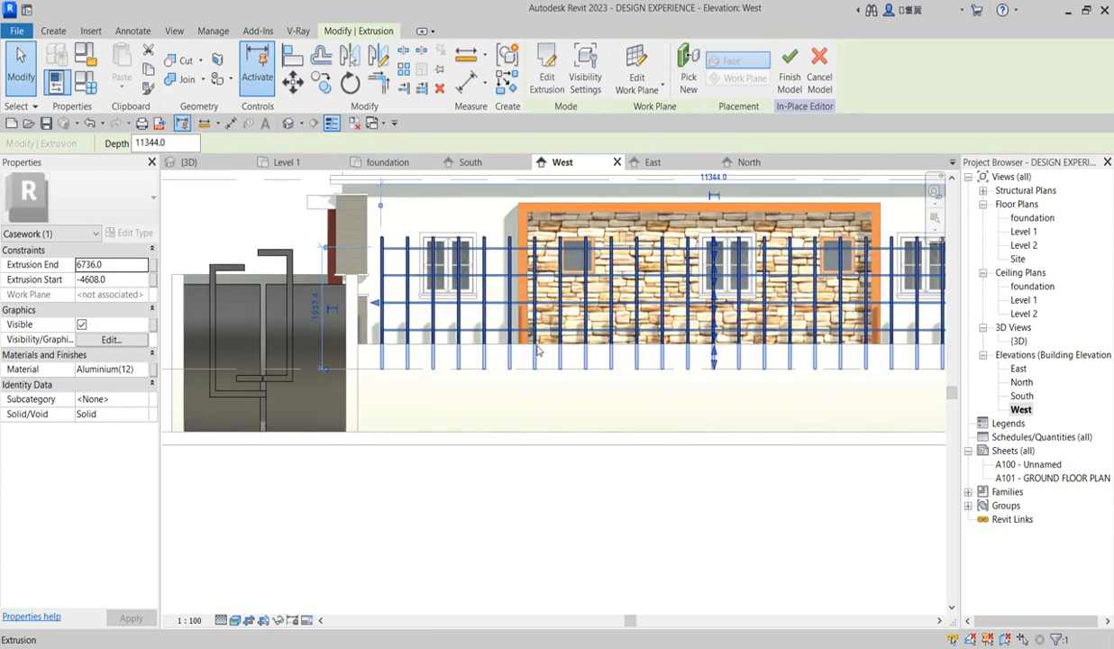
pyautogui.click(490, 587)
# Step: Check the railing in the 3D view and finish the in-place model
pyautogui.doubleClick(1018, 341)
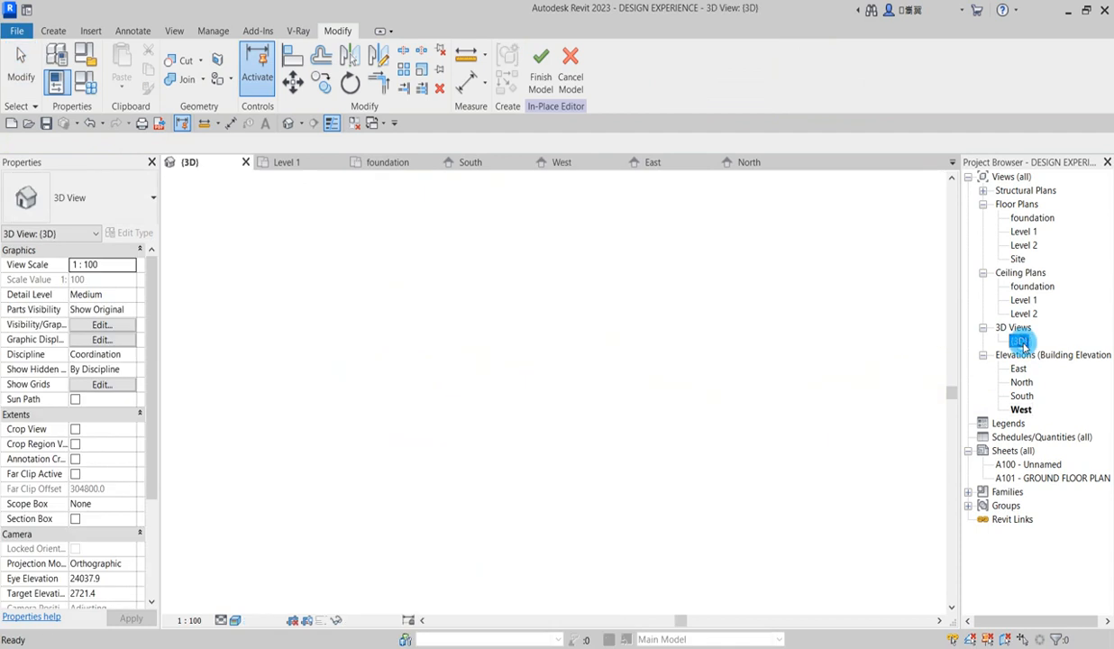
pyautogui.scroll(1, 525, 436)
pyautogui.scroll(-2, 524, 437)
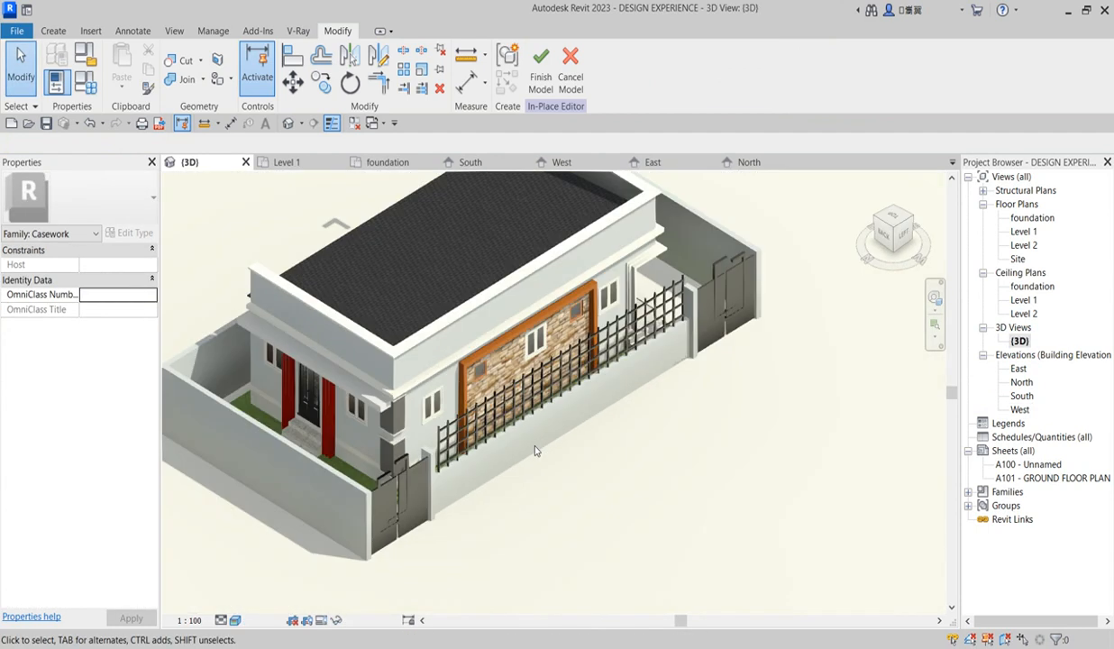
pyautogui.click(540, 68)
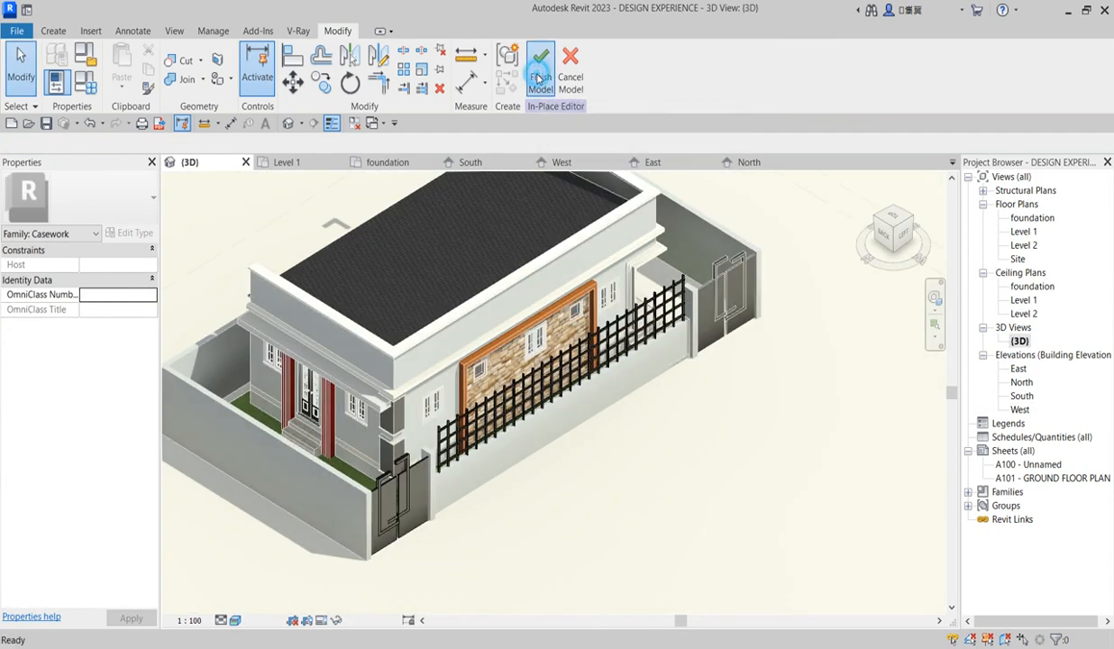
# Step: Open the building's trim casework for in-place editing and switch to the foundation floor plan
pyautogui.click(231, 379)
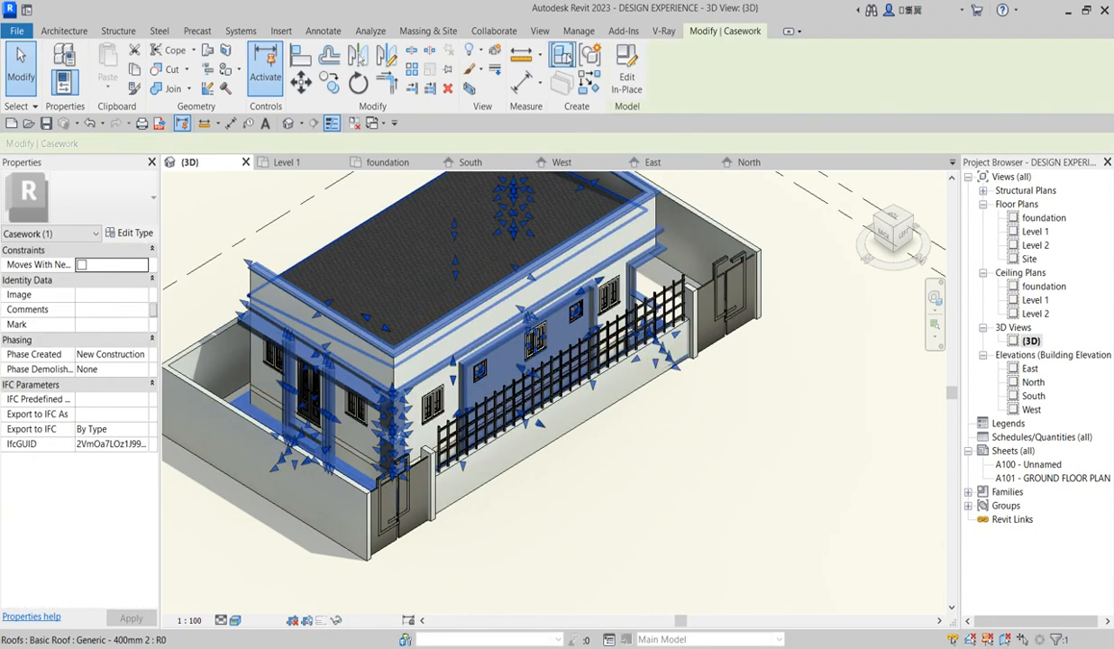
pyautogui.click(625, 93)
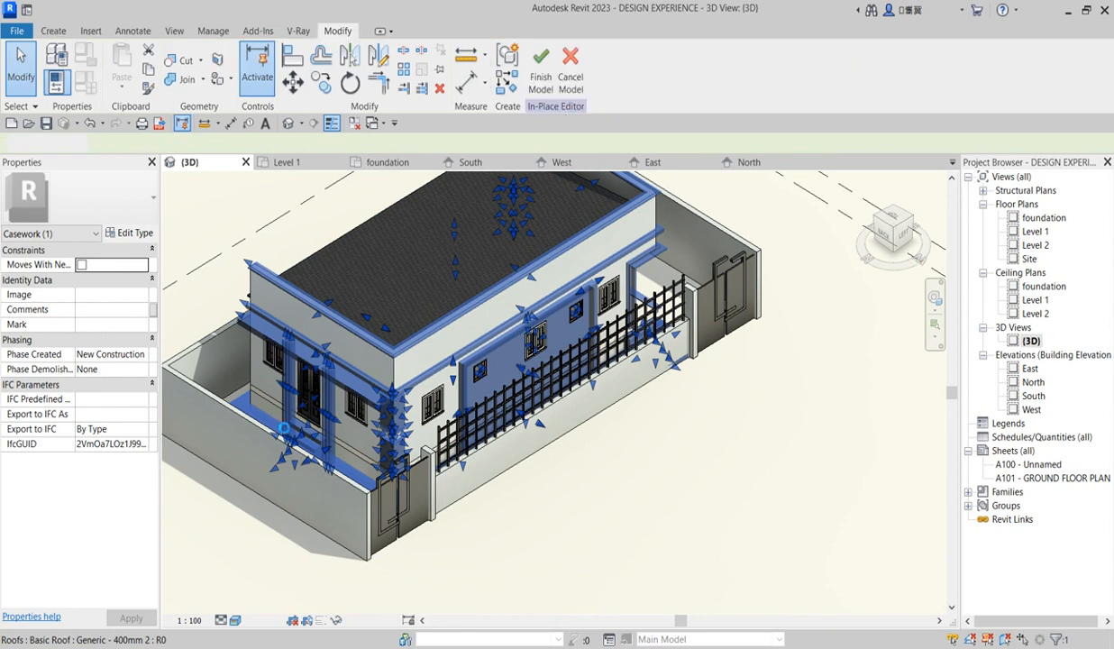
pyautogui.doubleClick(1024, 232)
pyautogui.doubleClick(1031, 219)
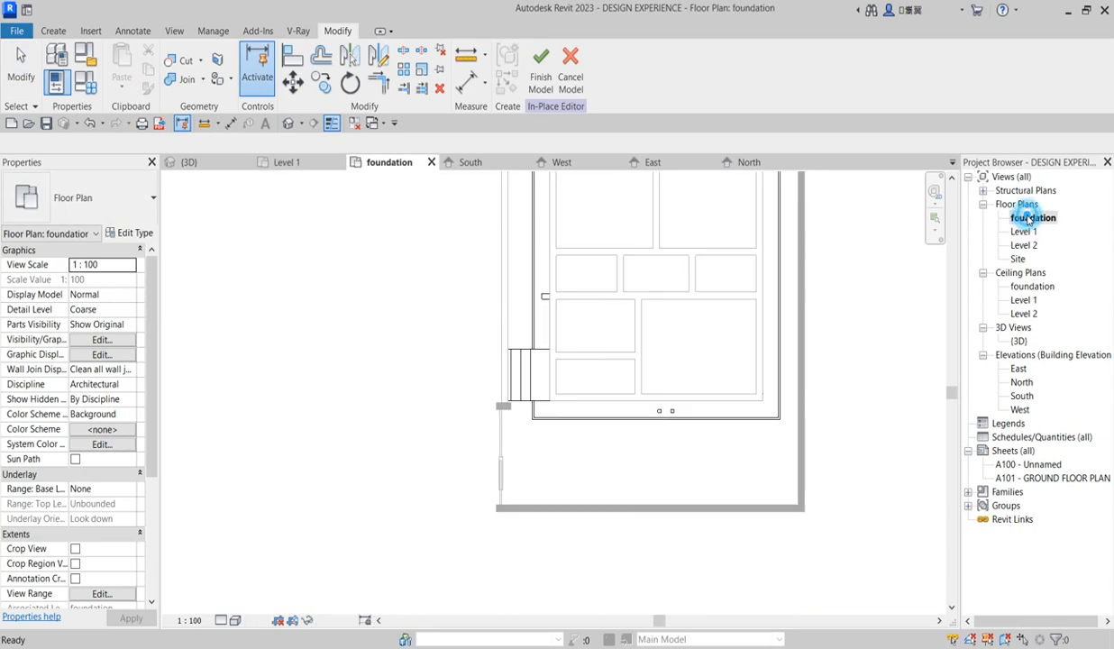
# Step: Select both overlapping base band extrusions that run around the building in the foundation plan
pyautogui.click(537, 334)
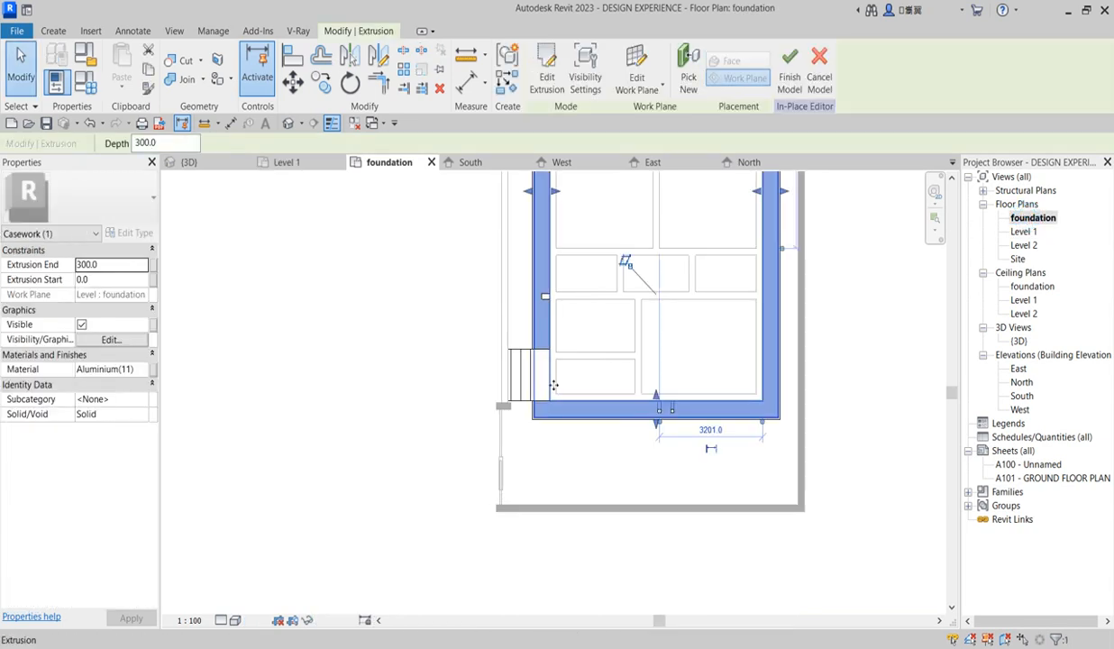
pyautogui.scroll(-3, 537, 334)
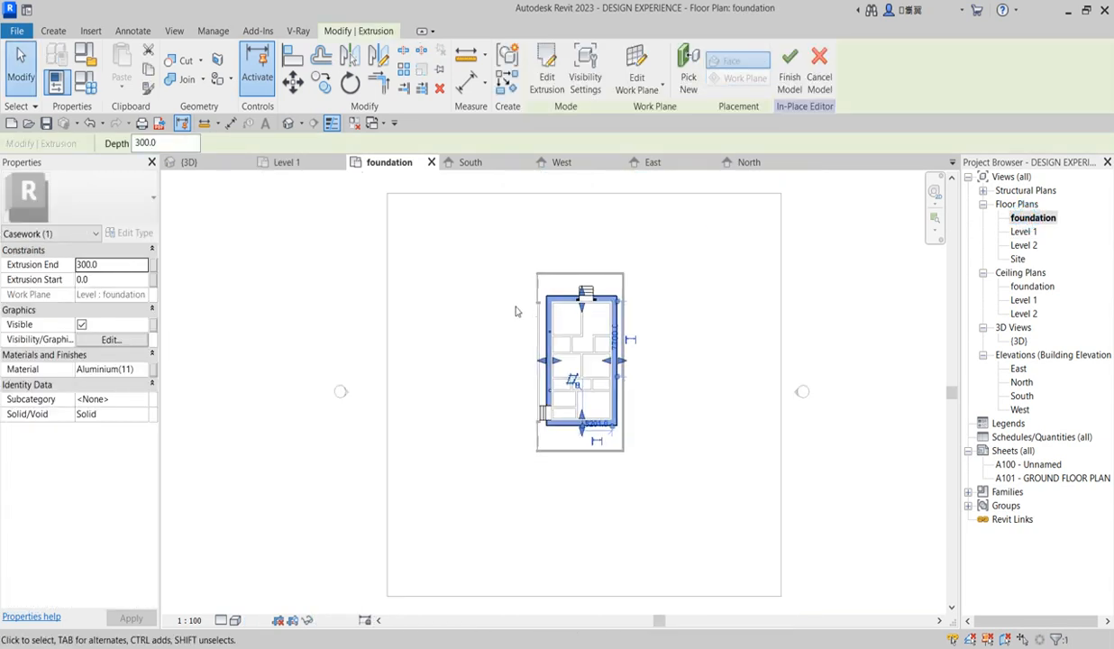
pyautogui.click(514, 306)
pyautogui.moveTo(519, 284); pyautogui.dragTo(529, 329)
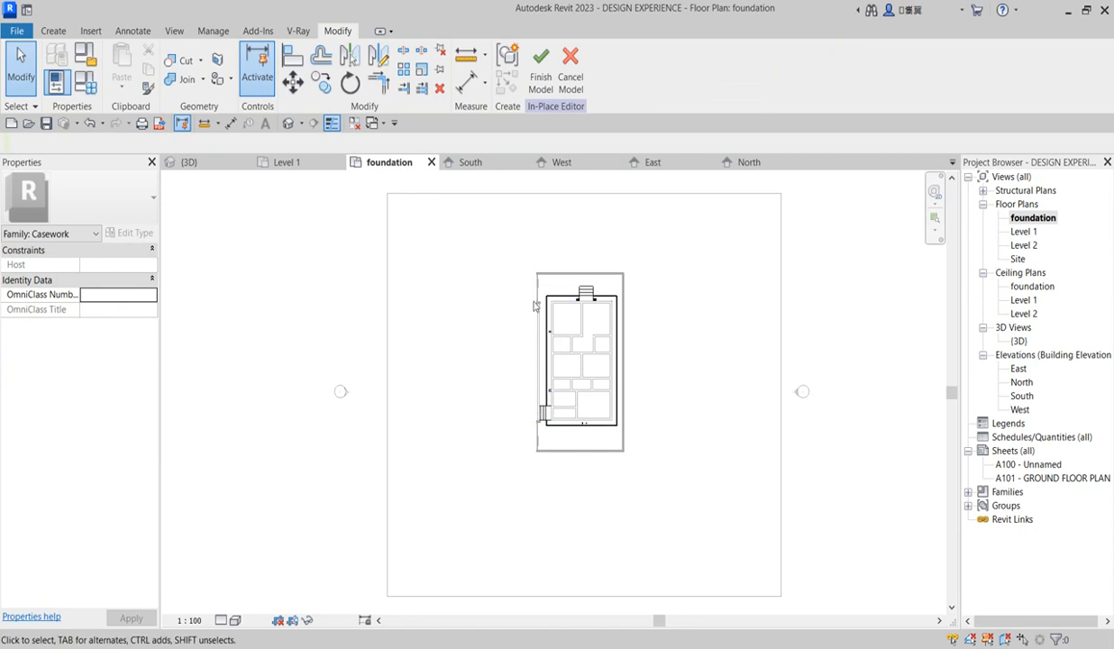
pyautogui.scroll(3, 528, 307)
pyautogui.click(541, 298)
pyautogui.scroll(4, 545, 293)
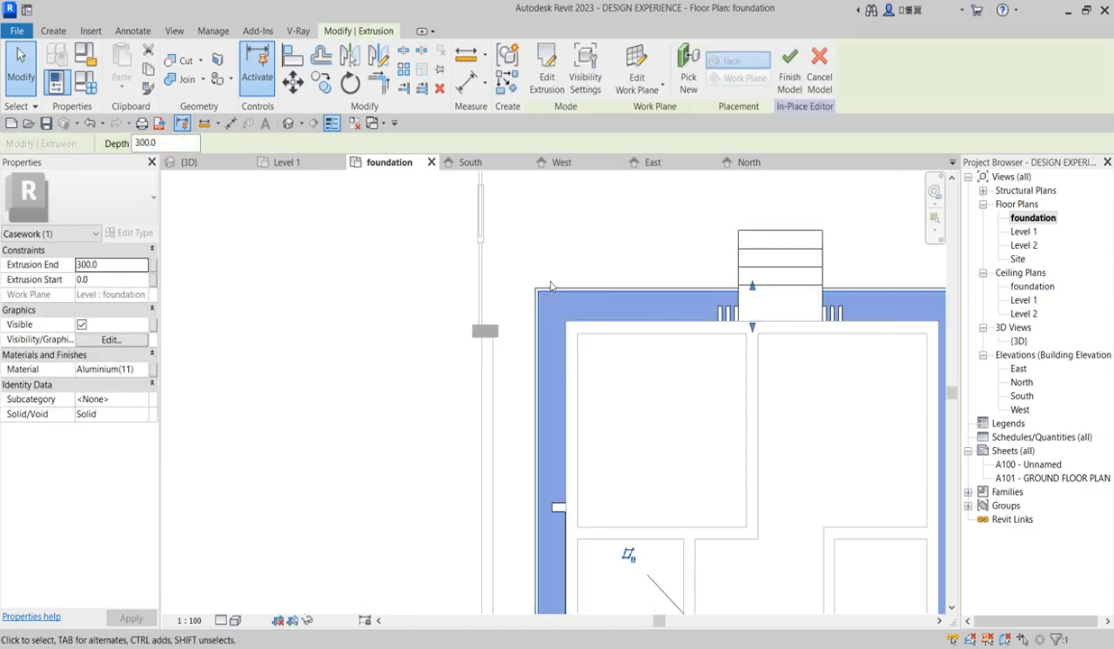
pyautogui.scroll(4, 553, 296)
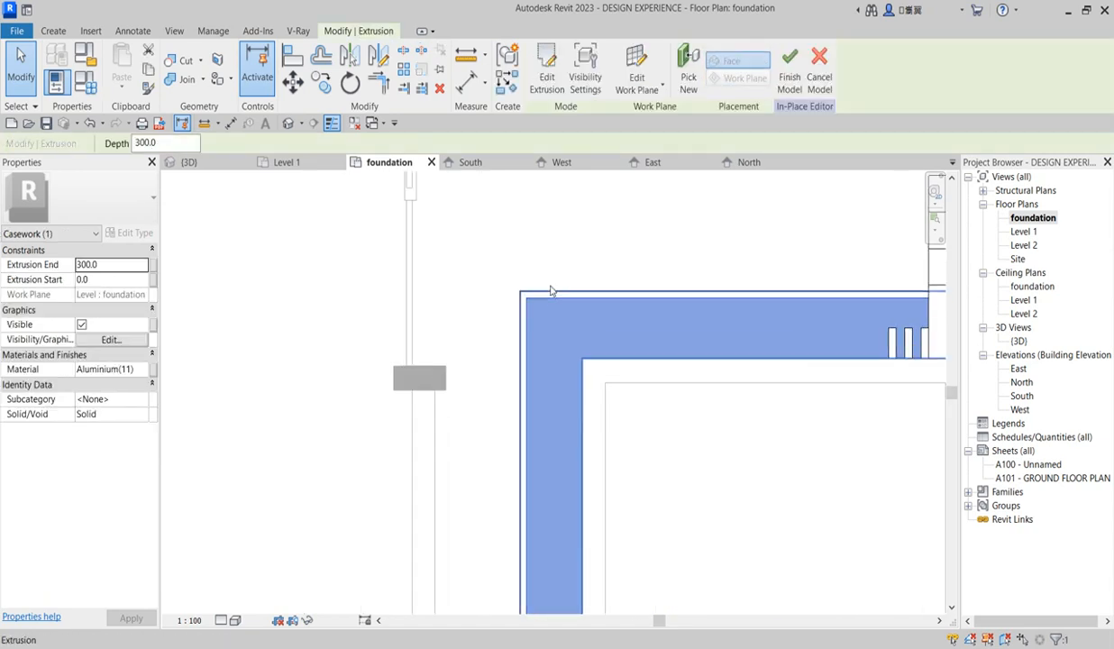
pyautogui.keyDown('ctrl'); pyautogui.click(537, 289); pyautogui.keyUp('ctrl')
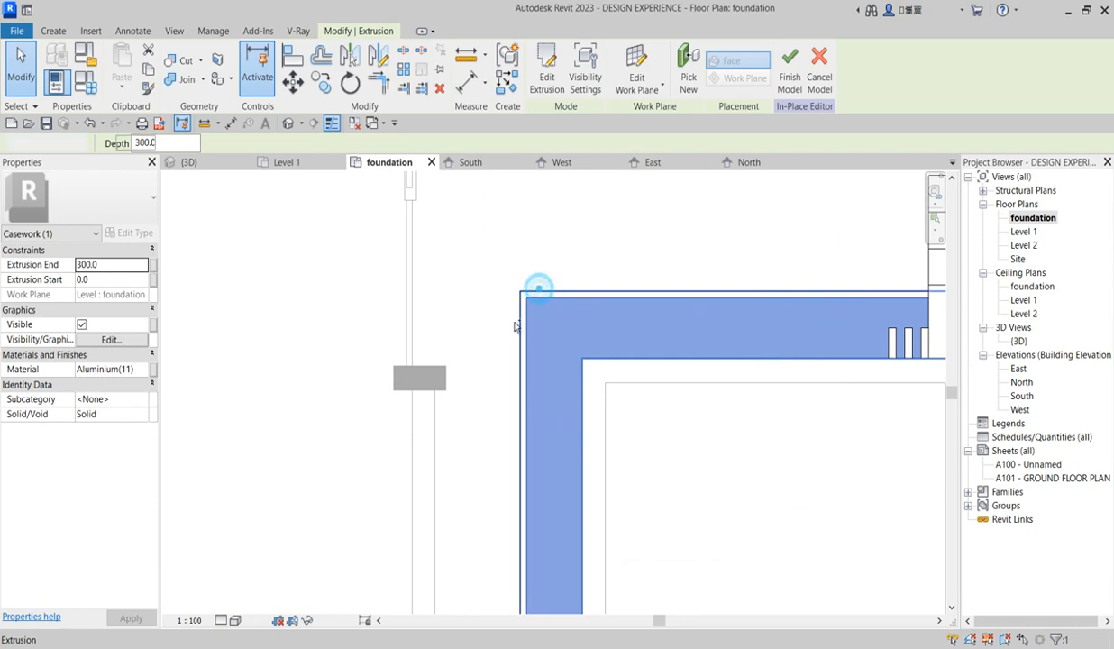
# Step: Copy both base band extrusions from the band's inner corner to the front boundary wall's outer face beside the pillar, with multiple copying on
pyautogui.click(321, 82)
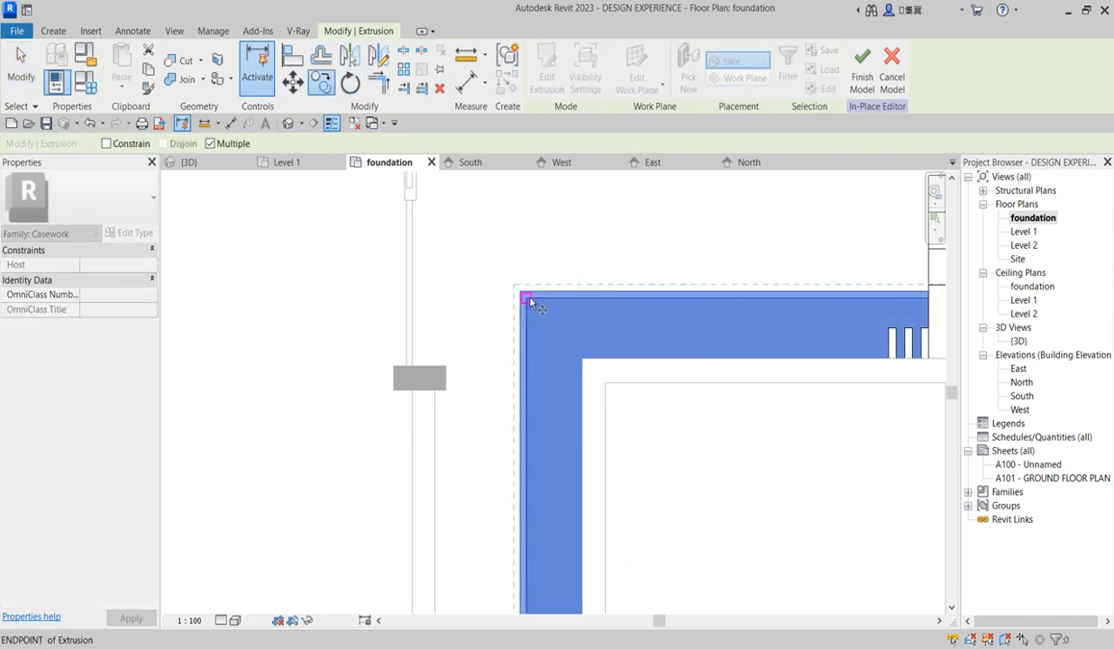
pyautogui.click(581, 359)
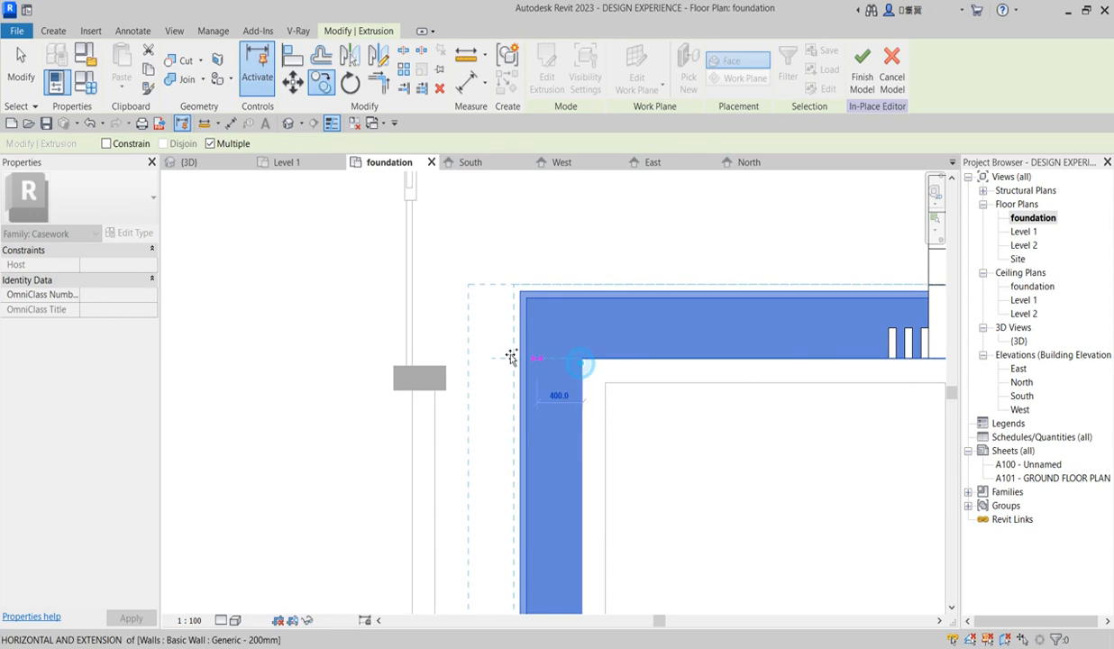
pyautogui.scroll(-2, 415, 378)
pyautogui.scroll(2, 415, 432)
pyautogui.scroll(-2, 415, 414)
pyautogui.scroll(-1, 415, 424)
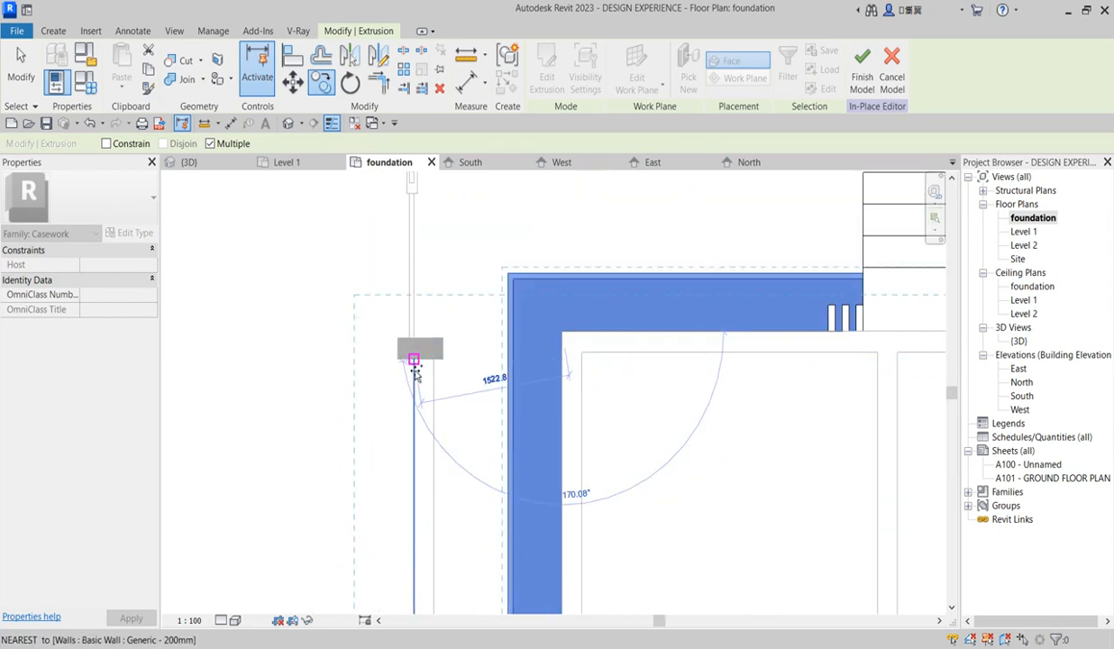
pyautogui.scroll(-3, 406, 361)
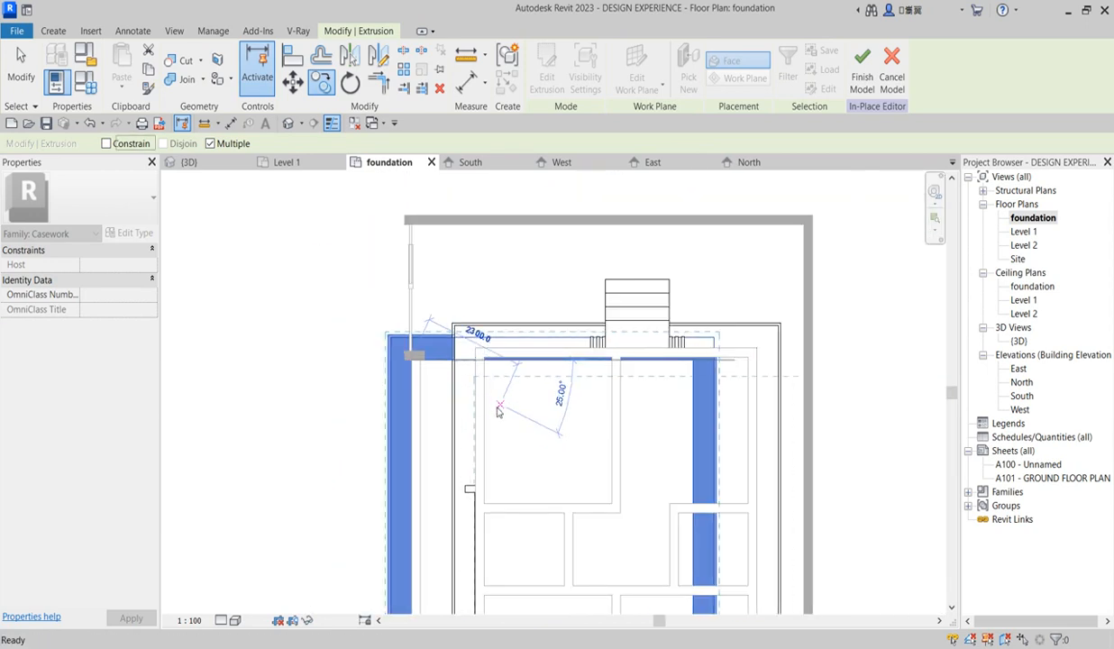
pyautogui.press('Escape')
pyautogui.scroll(-4, 489, 410)
pyautogui.scroll(1, 478, 567)
pyautogui.scroll(-3, 482, 551)
pyautogui.scroll(2, 482, 556)
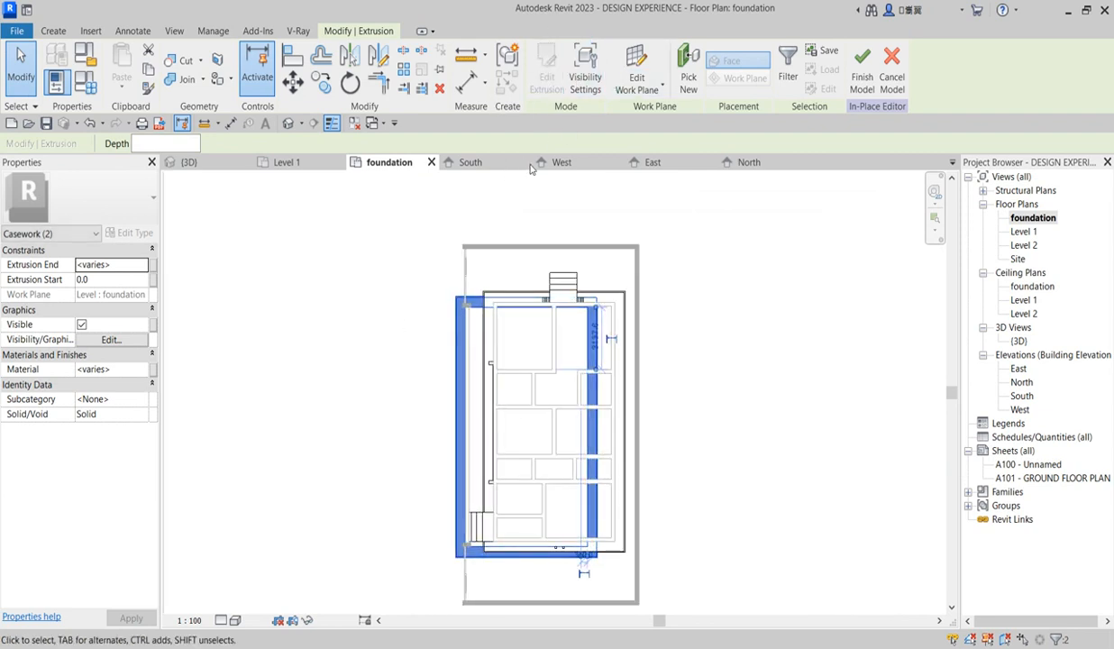
# Step: Edit the sketch of the copied 300 mm high band extrusion and trim its end lines to the inner line along the front boundary wall
pyautogui.click(431, 313)
pyautogui.click(456, 335)
pyautogui.click(546, 77)
pyautogui.scroll(3, 459, 323)
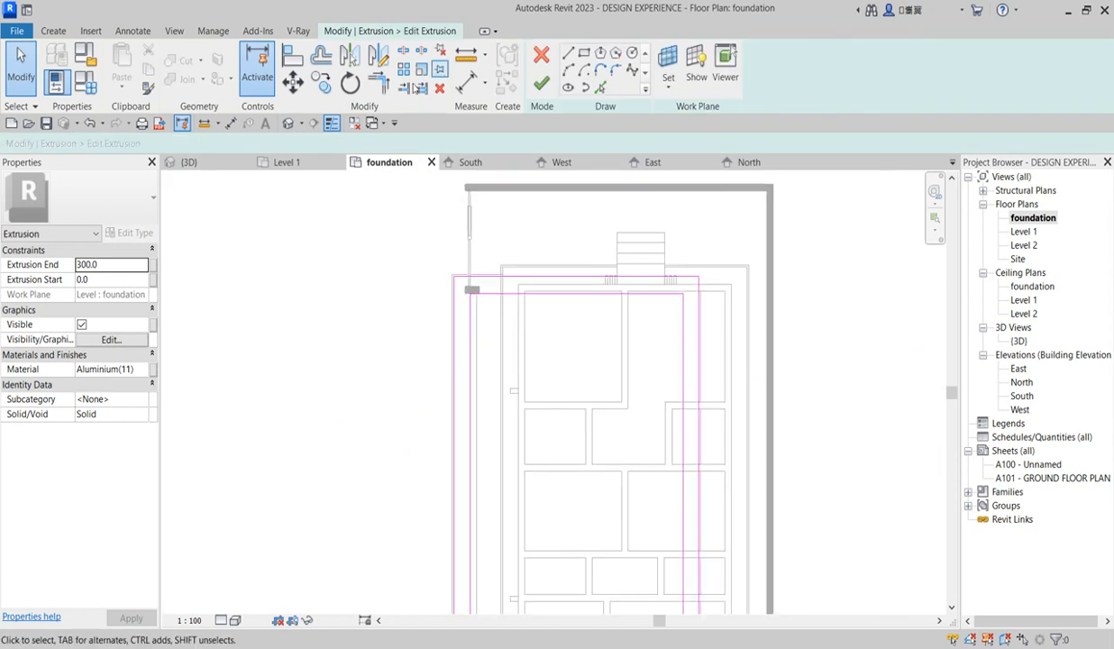
pyautogui.click(379, 82)
pyautogui.scroll(3, 465, 283)
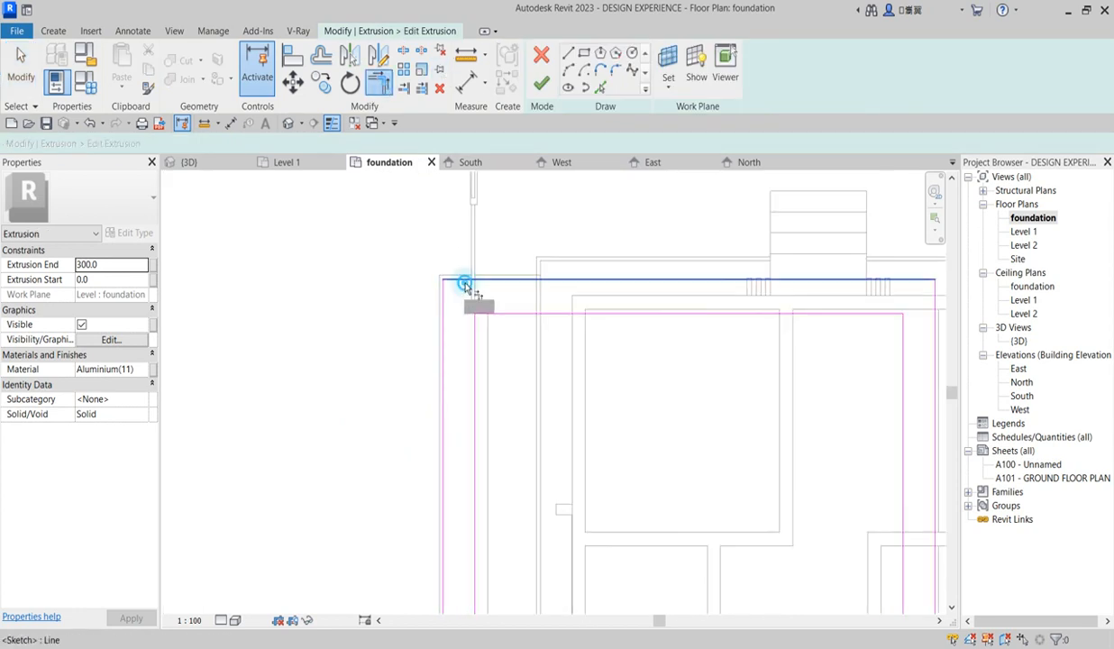
pyautogui.scroll(-4, 491, 369)
pyautogui.scroll(4, 463, 527)
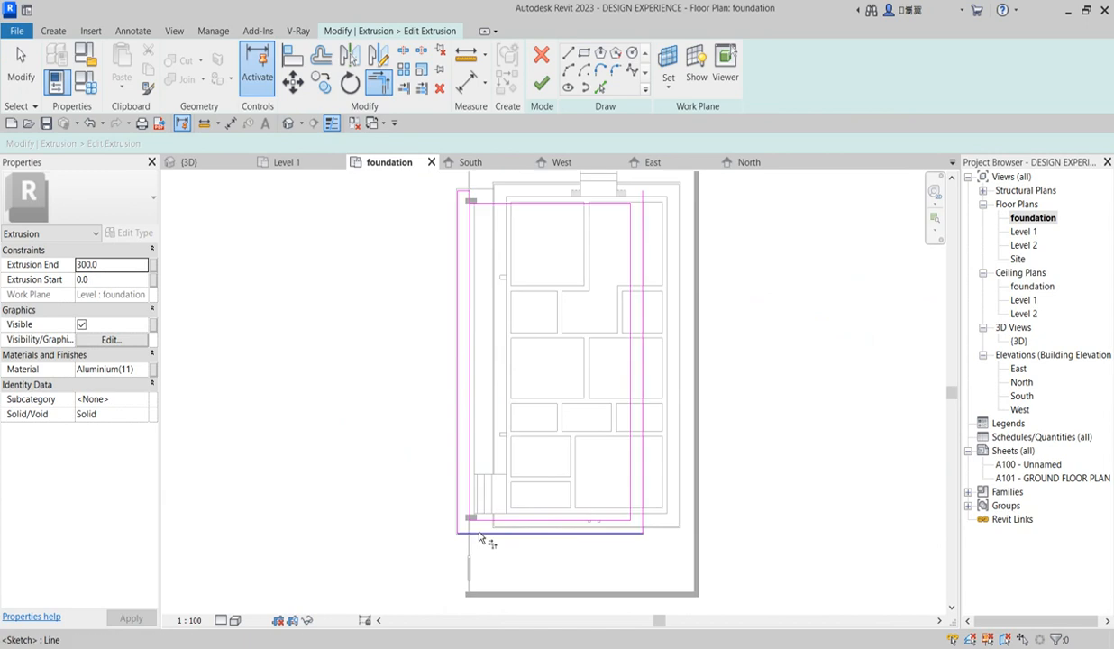
pyautogui.click(453, 534)
pyautogui.click(460, 465)
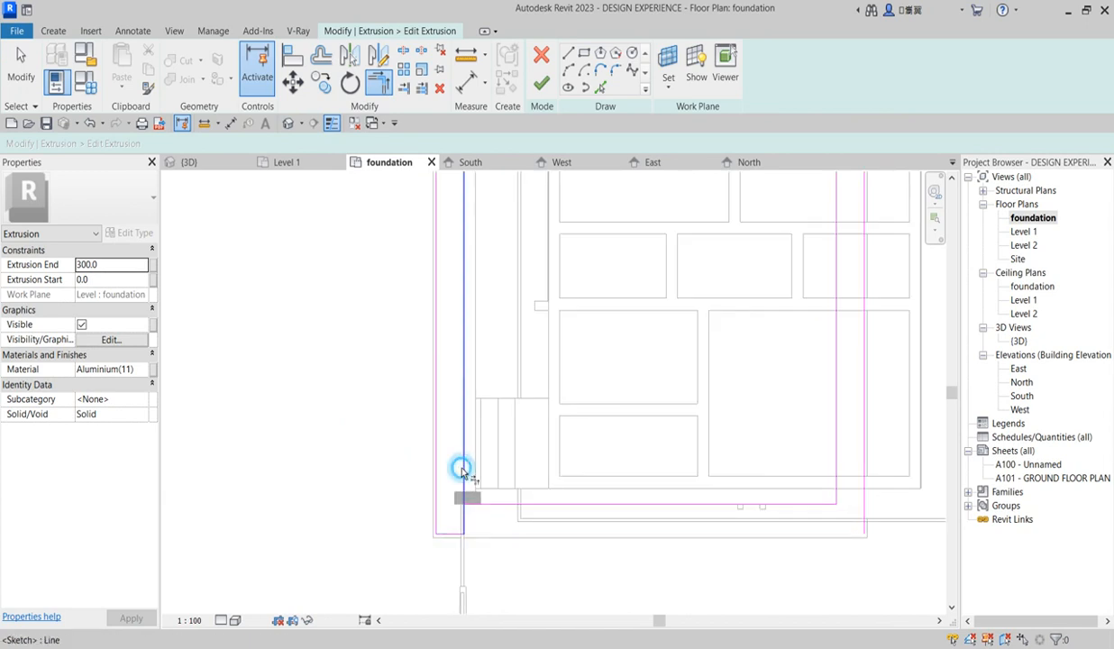
# Step: Delete the leftover sketch lines on the building side so only the strip along the front boundary wall remains
pyautogui.scroll(-6, 473, 540)
pyautogui.scroll(-2, 730, 445)
pyautogui.press('Escape')
pyautogui.moveTo(733, 503); pyautogui.dragTo(654, 262)
pyautogui.press('Escape')
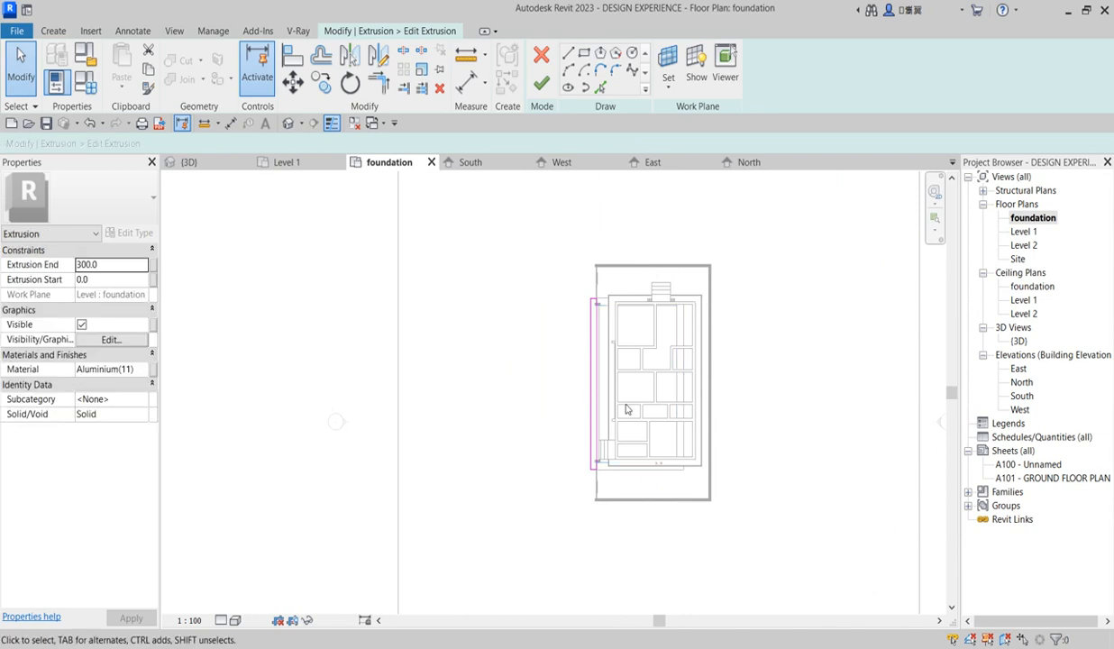
# Step: Align the strip's lower end line with the face of the lower pillar on the front boundary wall
pyautogui.scroll(5, 601, 479)
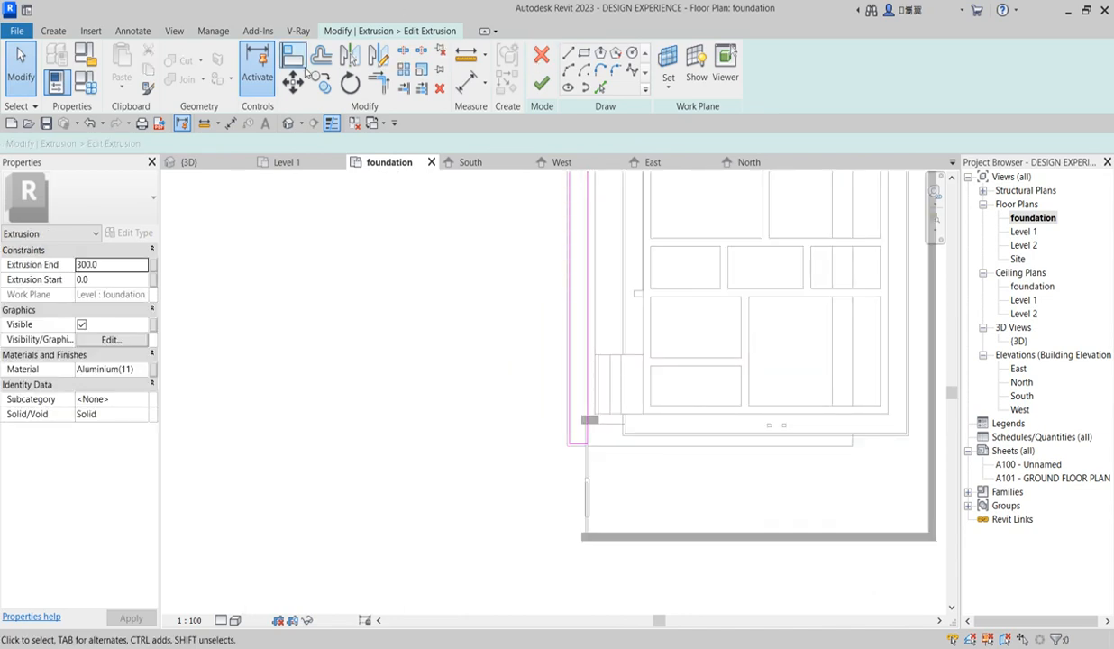
pyautogui.click(293, 57)
pyautogui.scroll(2, 576, 430)
pyautogui.click(592, 439)
pyautogui.click(580, 468)
pyautogui.scroll(2, 588, 451)
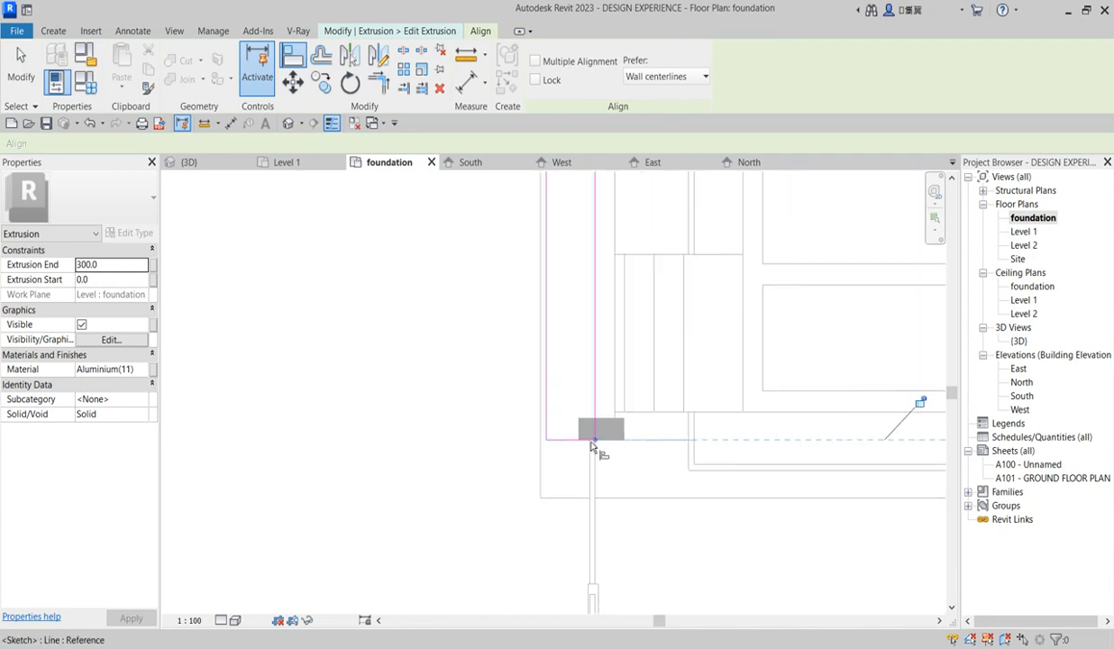
pyautogui.click(595, 425)
pyautogui.click(572, 442)
# Step: Align the strip's upper end line with the upper pillar's face and finish the 300 mm extrusion's sketch
pyautogui.scroll(-4, 570, 487)
pyautogui.scroll(5, 571, 241)
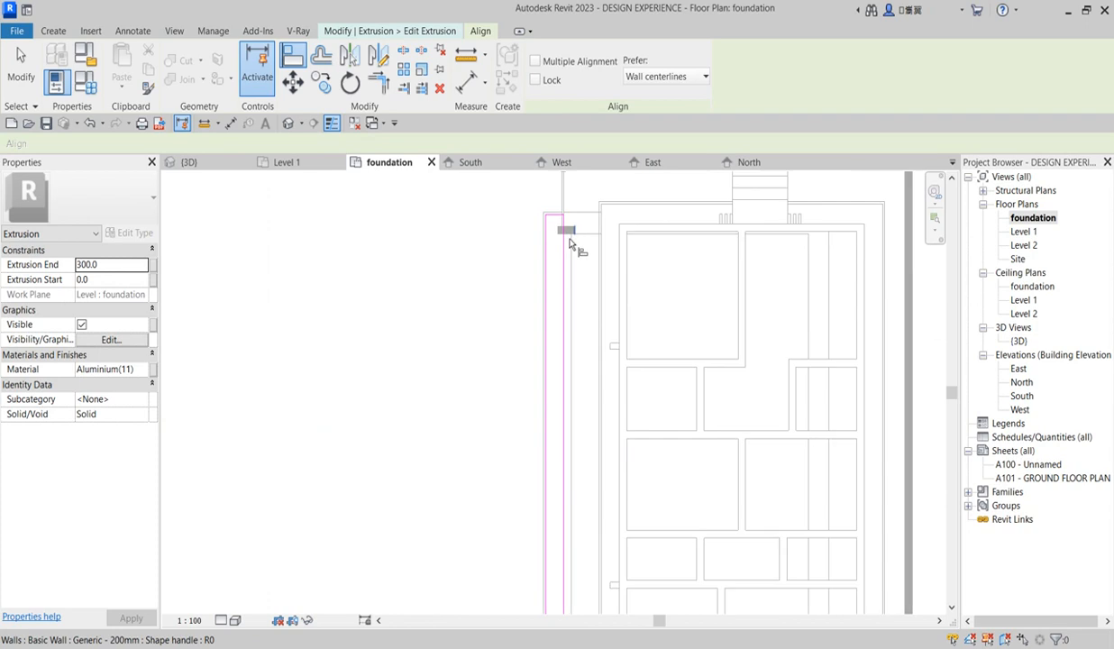
pyautogui.click(569, 234)
pyautogui.click(546, 210)
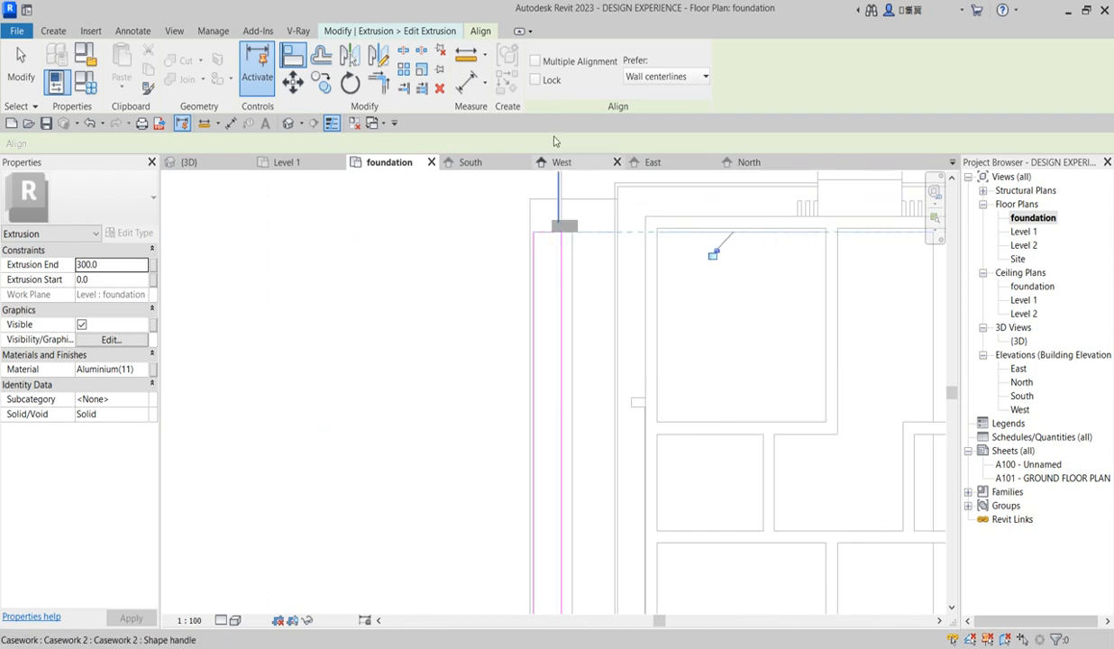
pyautogui.rightClick(424, 357)
pyautogui.click(470, 364)
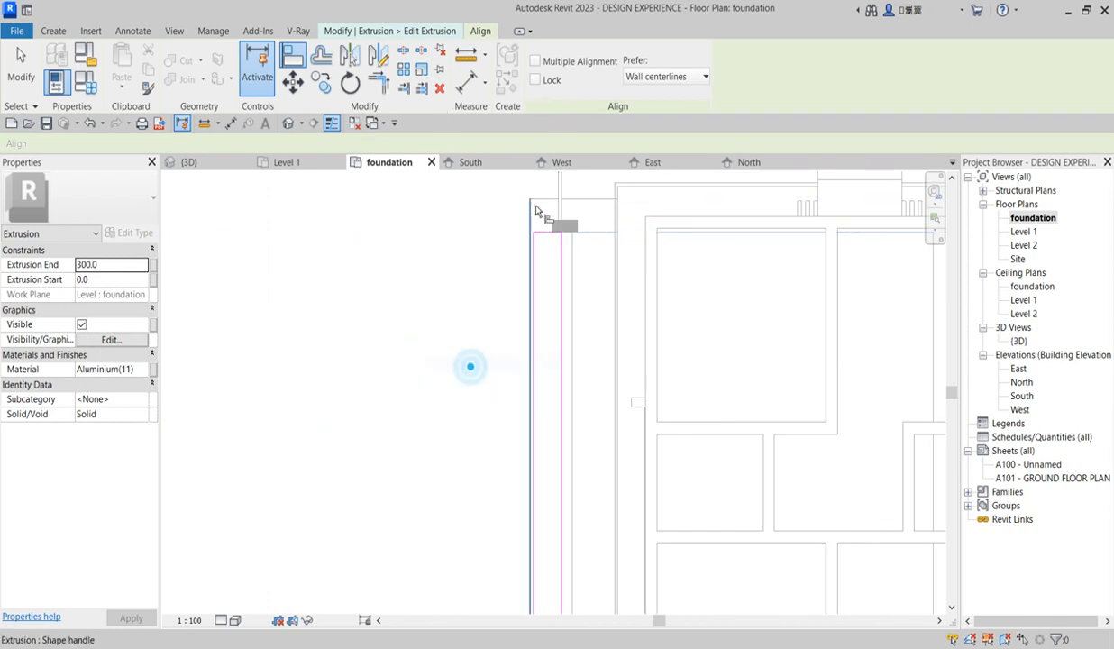
pyautogui.click(538, 200)
pyautogui.rightClick(428, 236)
pyautogui.click(490, 246)
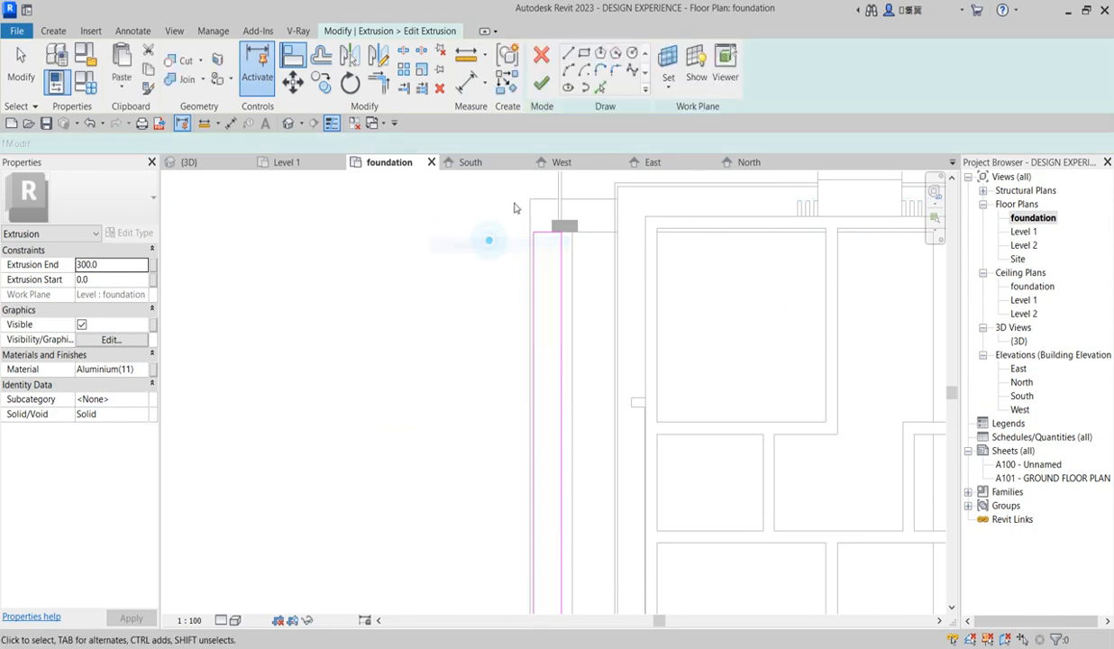
pyautogui.click(540, 84)
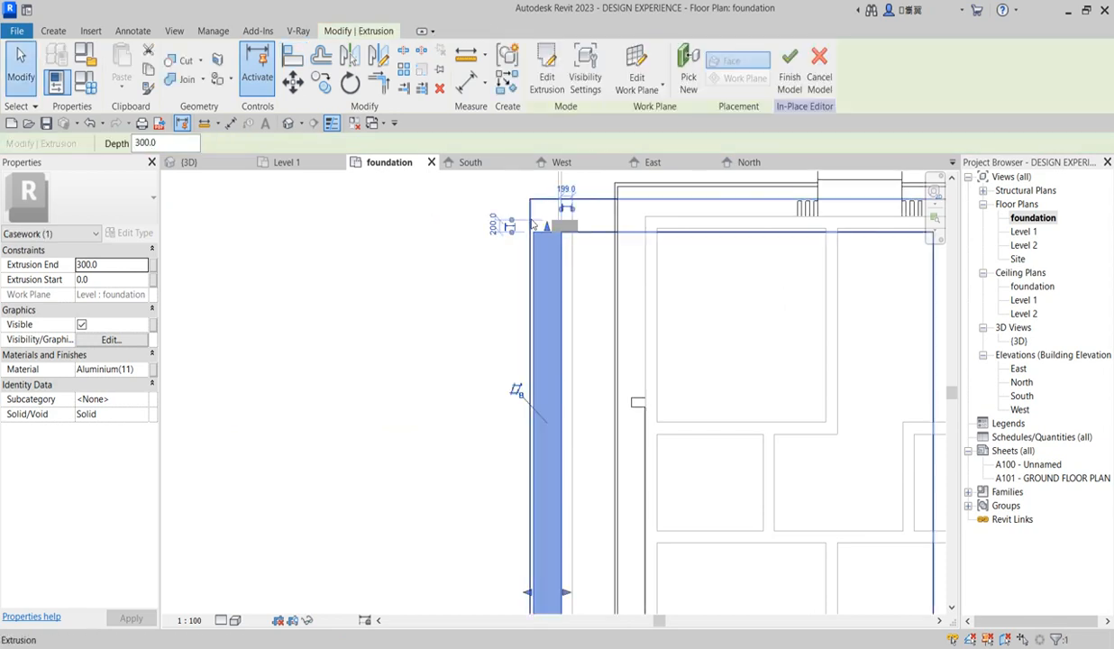
# Step: Edit the sketch of the copied 250 mm high band extrusion and trim its end lines to the inner line along the front wall
pyautogui.click(546, 79)
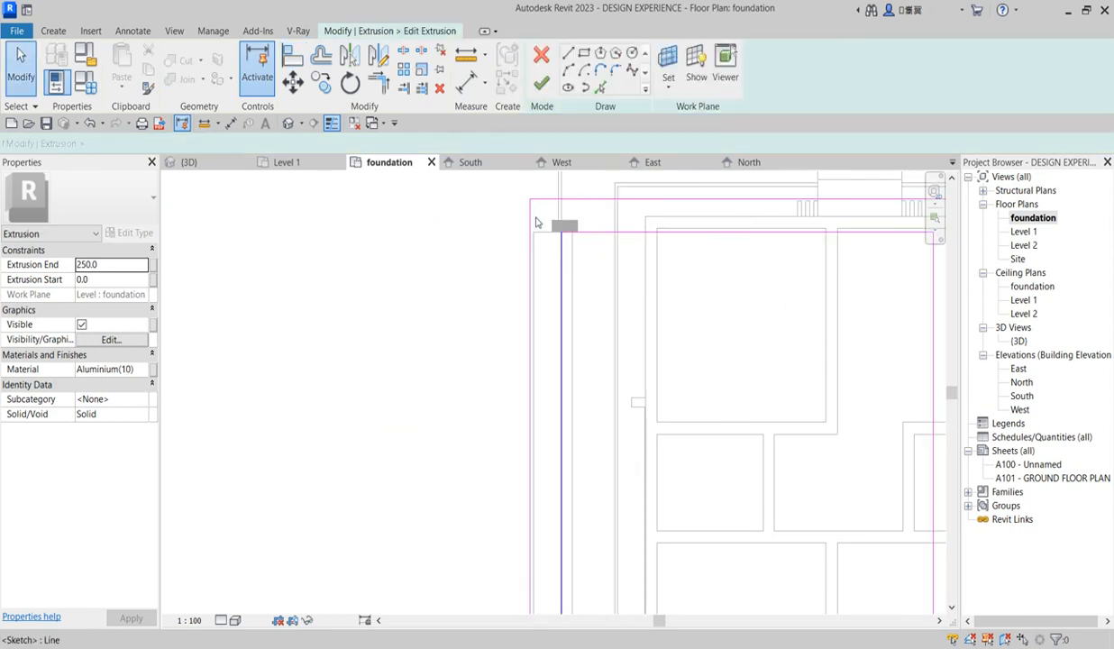
pyautogui.scroll(-3, 545, 227)
pyautogui.scroll(1, 549, 232)
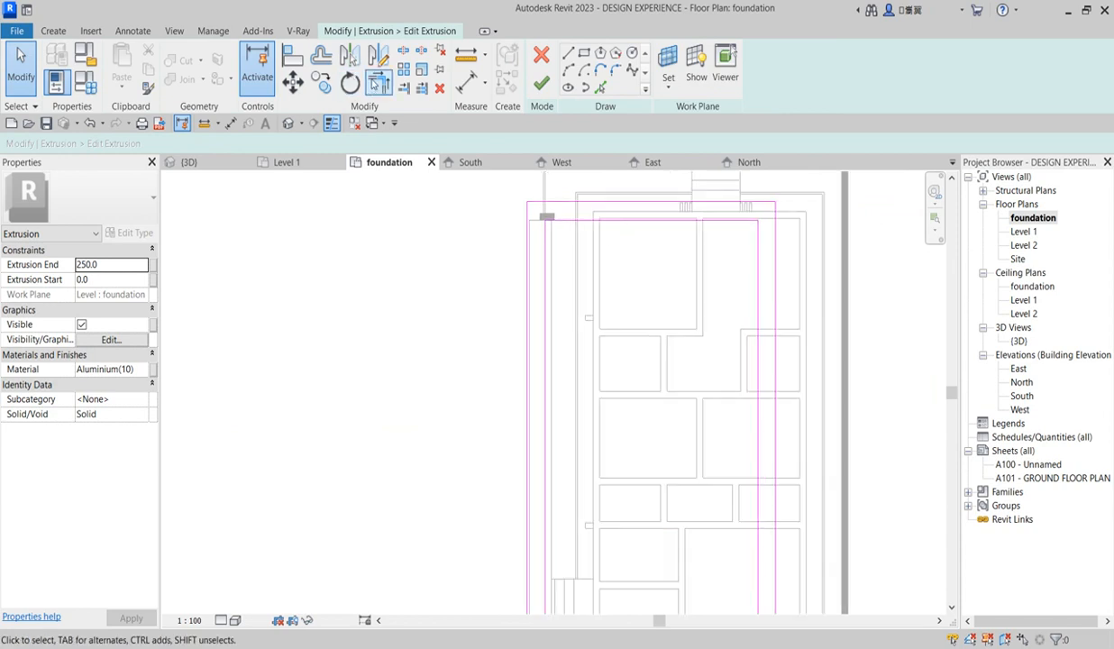
pyautogui.click(378, 83)
pyautogui.scroll(-3, 533, 237)
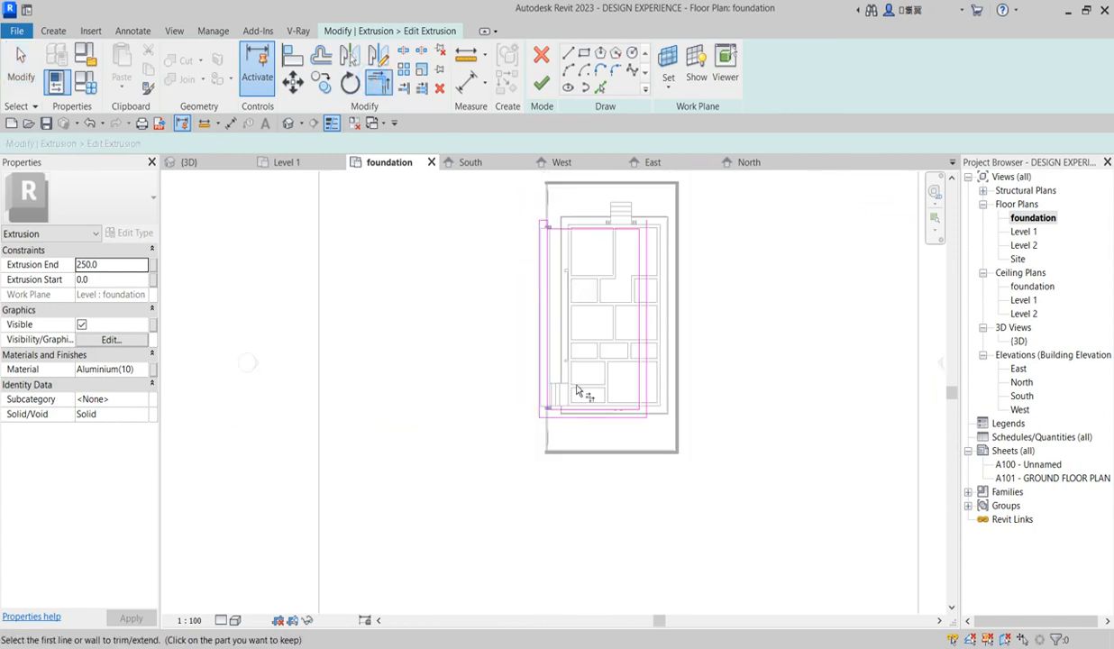
pyautogui.scroll(2, 528, 451)
pyautogui.scroll(2, 562, 393)
pyautogui.click(557, 393)
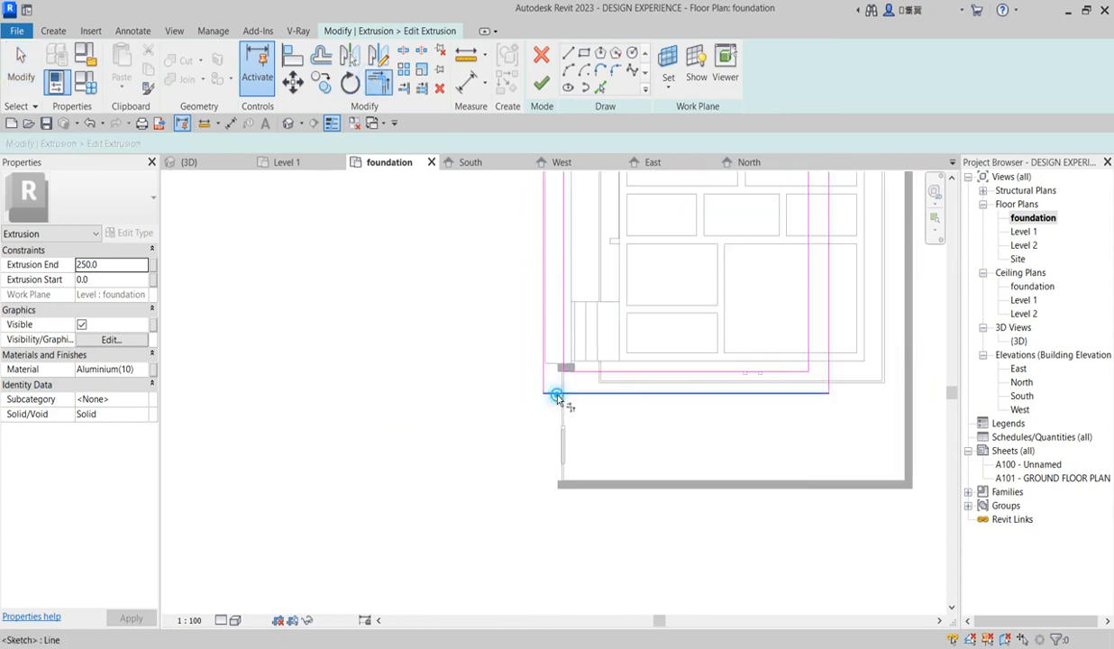
pyautogui.click(569, 350)
# Step: Delete the 250 mm extrusion's leftover sketch lines that cross the building
pyautogui.scroll(-5, 616, 462)
pyautogui.press('Escape')
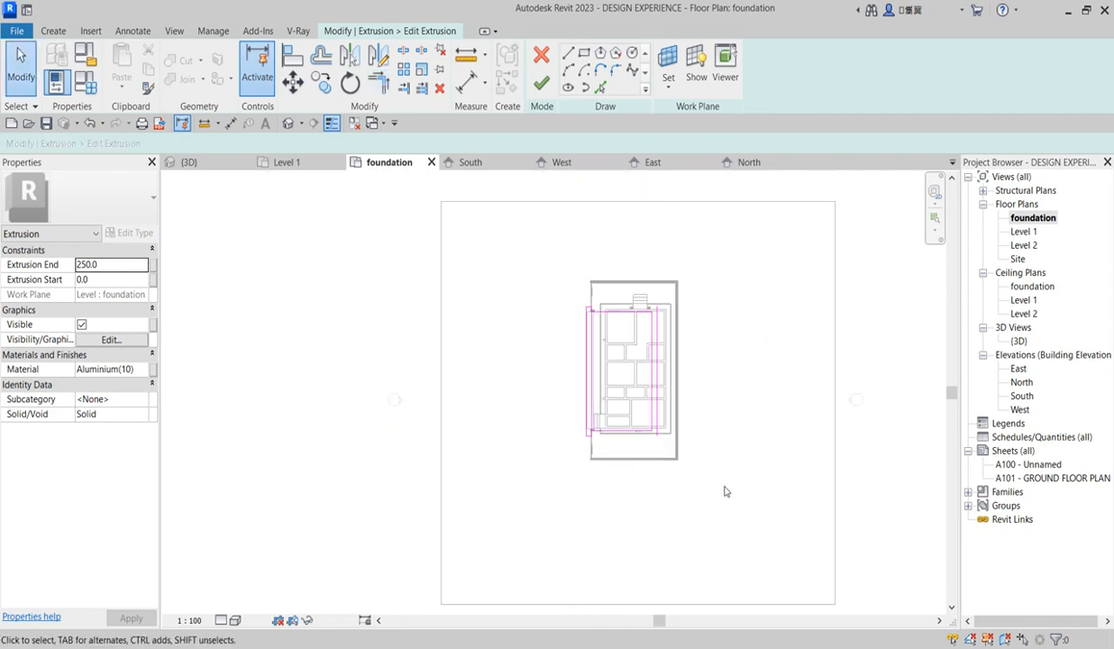
pyautogui.moveTo(711, 483); pyautogui.dragTo(637, 290)
pyautogui.press('Delete')
pyautogui.scroll(5, 602, 451)
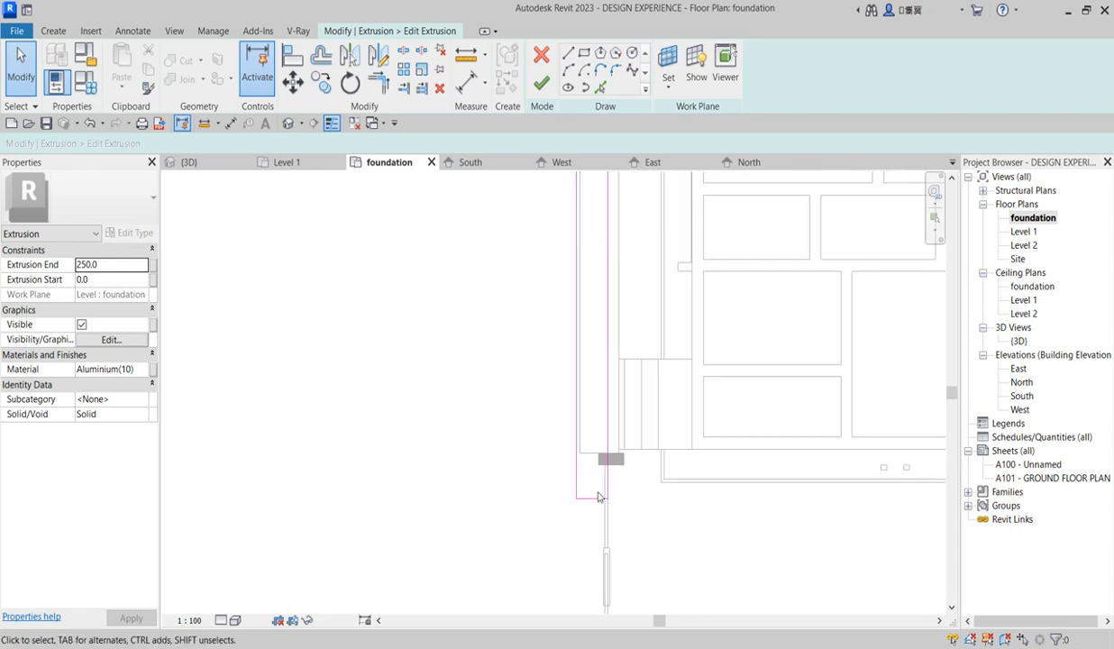
# Step: Move the 250 mm extrusion's lower end line up to the lower pillar of the front boundary wall
pyautogui.click(598, 501)
pyautogui.scroll(2, 598, 506)
pyautogui.moveTo(595, 493); pyautogui.dragTo(602, 404)
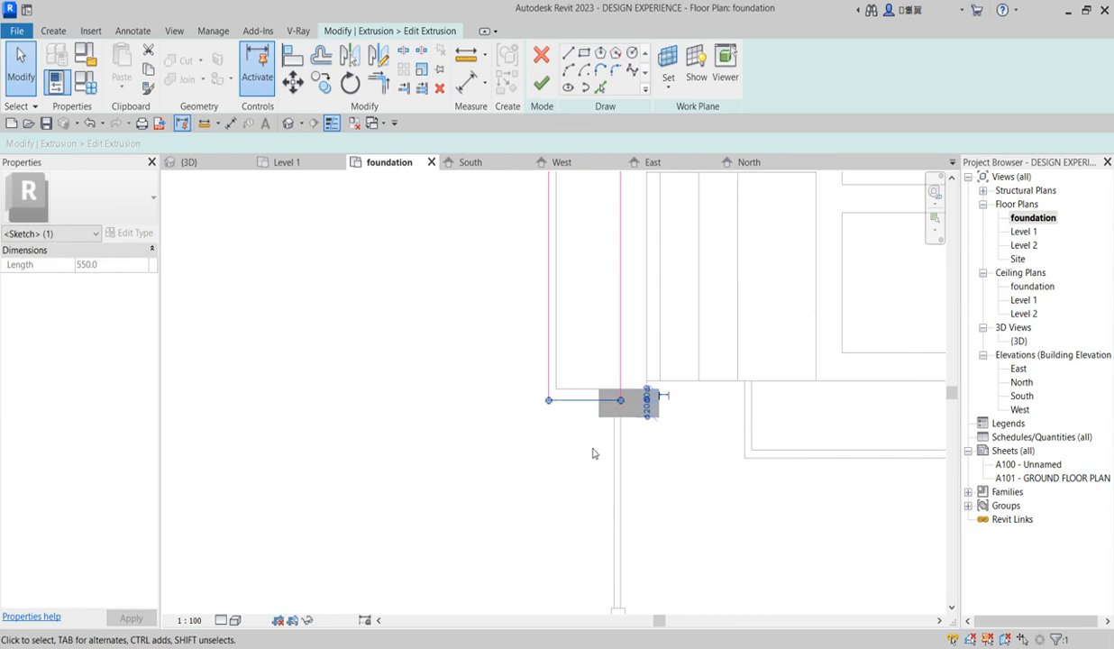
pyautogui.scroll(-4, 582, 539)
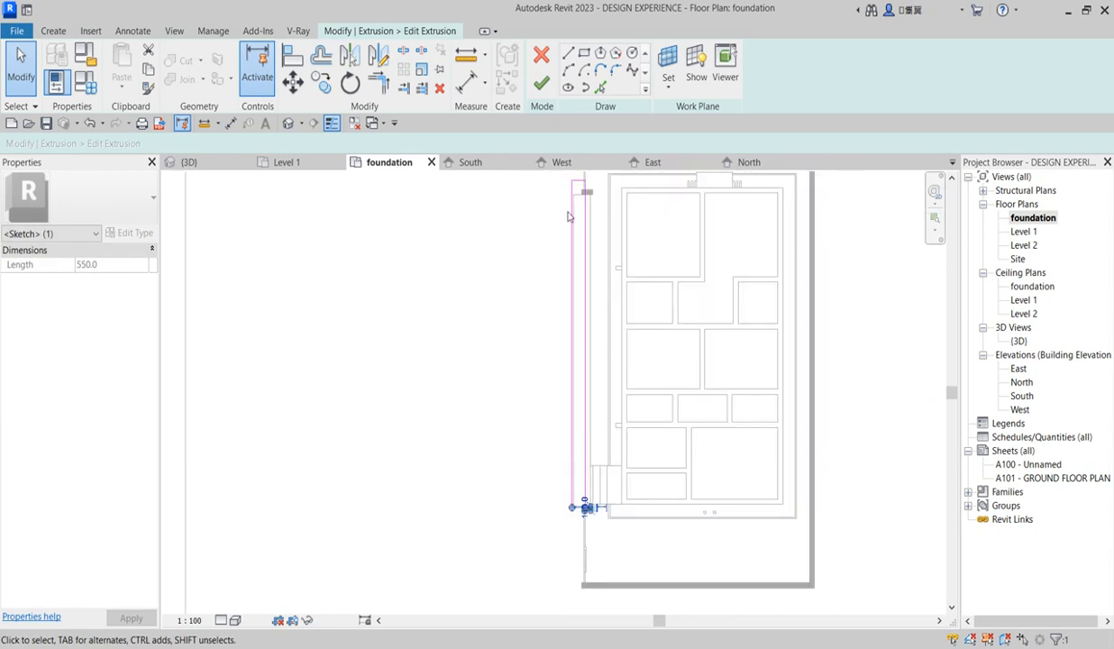
# Step: Move the 250 mm extrusion's upper end line down to the upper pillar and finish the sketch
pyautogui.scroll(2, 568, 216)
pyautogui.scroll(-2, 572, 218)
pyautogui.scroll(2, 577, 222)
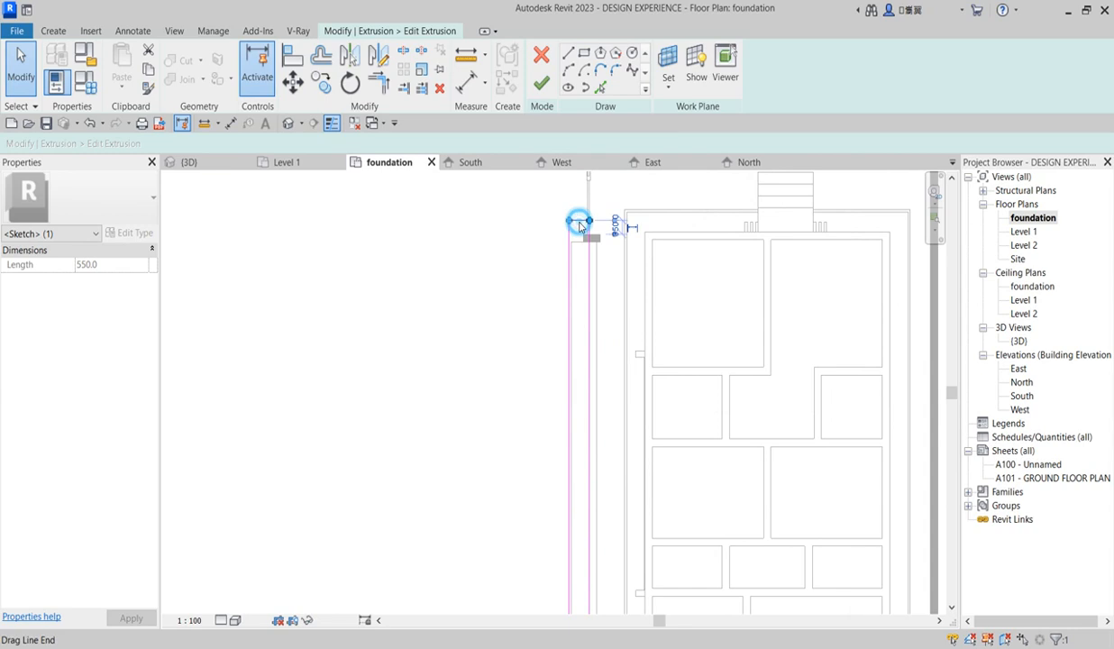
pyautogui.scroll(2, 580, 226)
pyautogui.moveTo(580, 219); pyautogui.dragTo(580, 228)
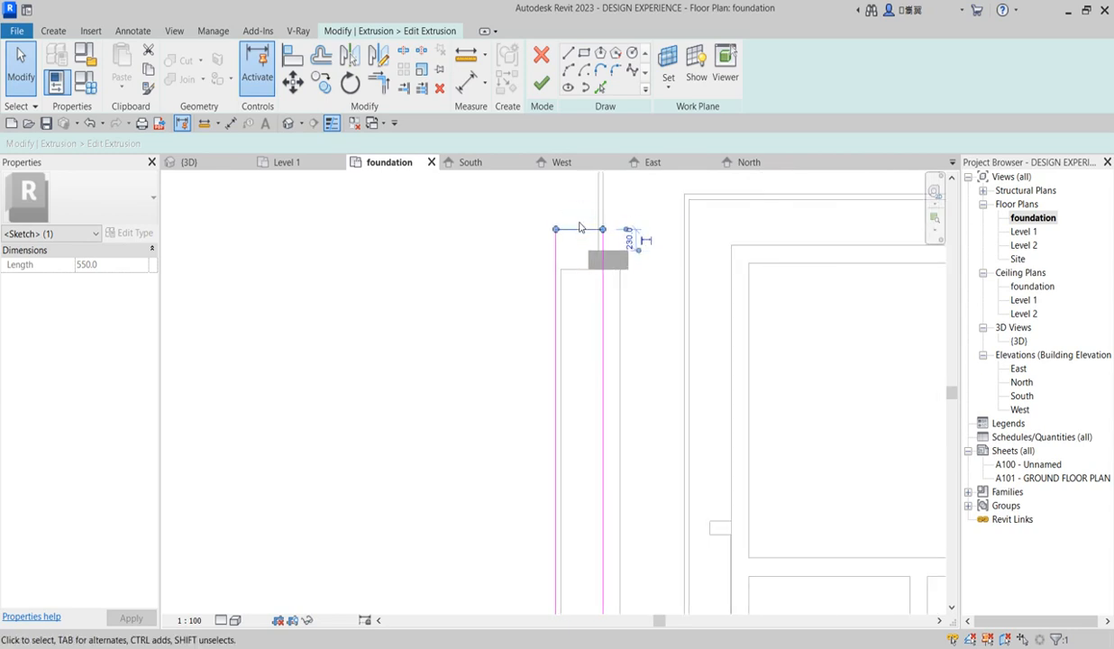
pyautogui.scroll(2, 580, 227)
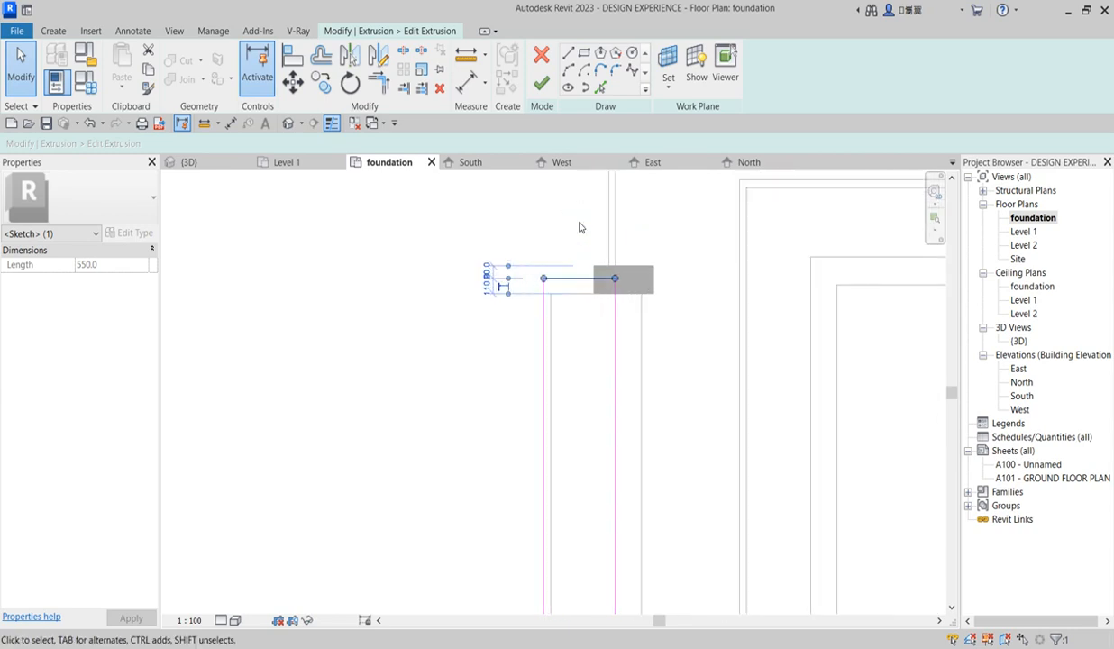
pyautogui.click(577, 219)
pyautogui.scroll(-1, 580, 224)
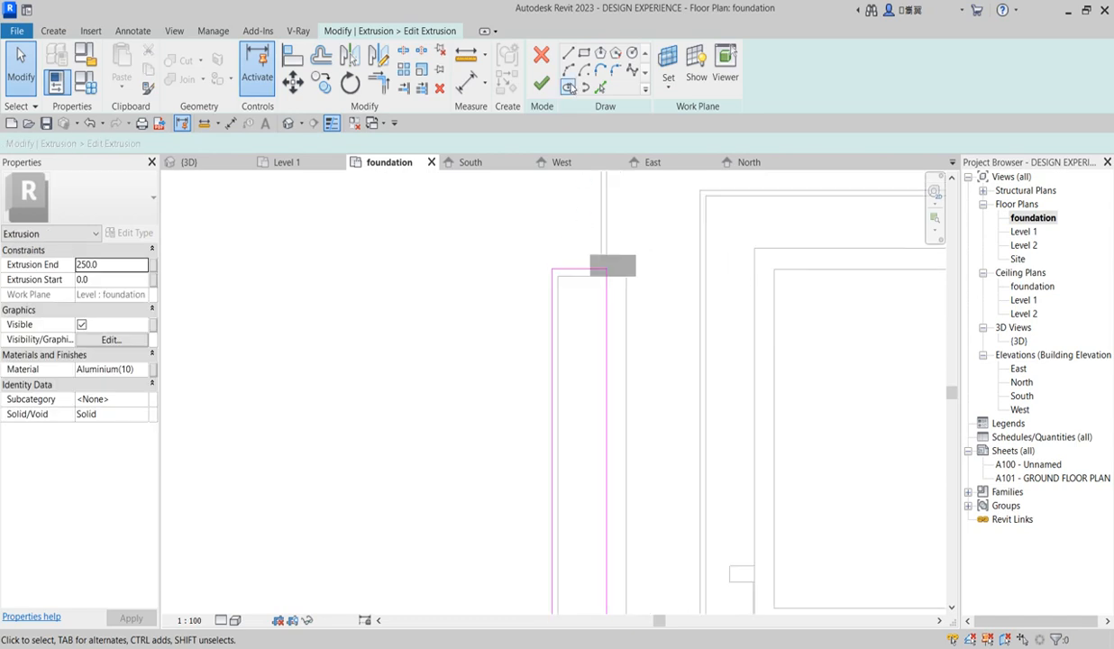
pyautogui.click(538, 90)
# Step: Check the front wall's base band in the 3D view, finish the in-place model and return to the foundation floor plan
pyautogui.scroll(-3, 491, 388)
pyautogui.click(475, 437)
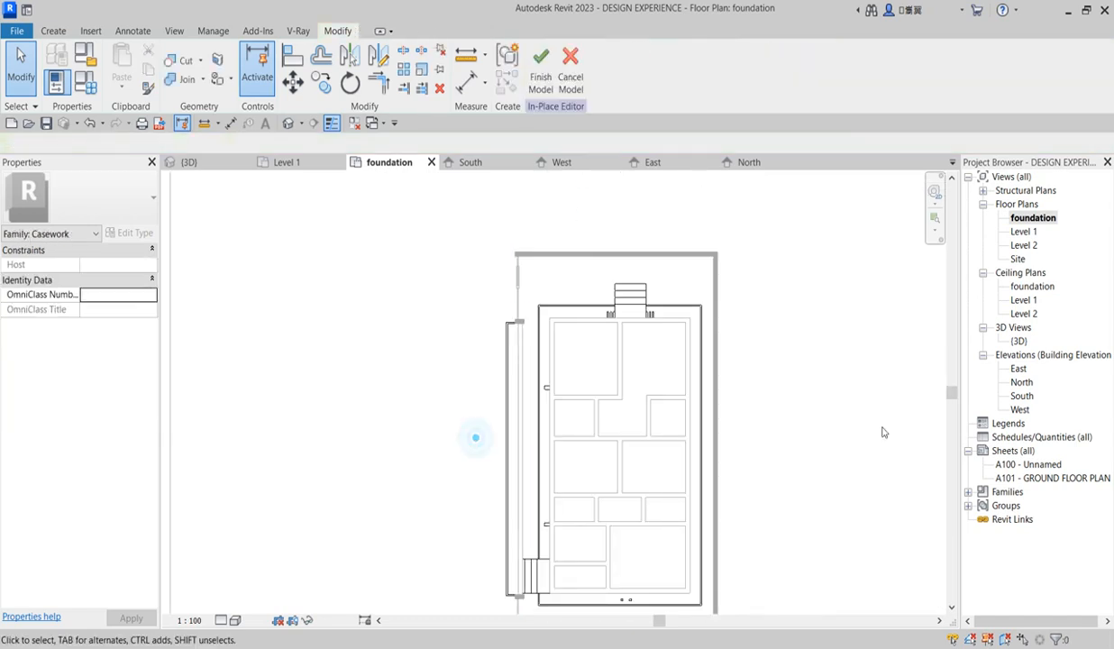
pyautogui.doubleClick(1018, 340)
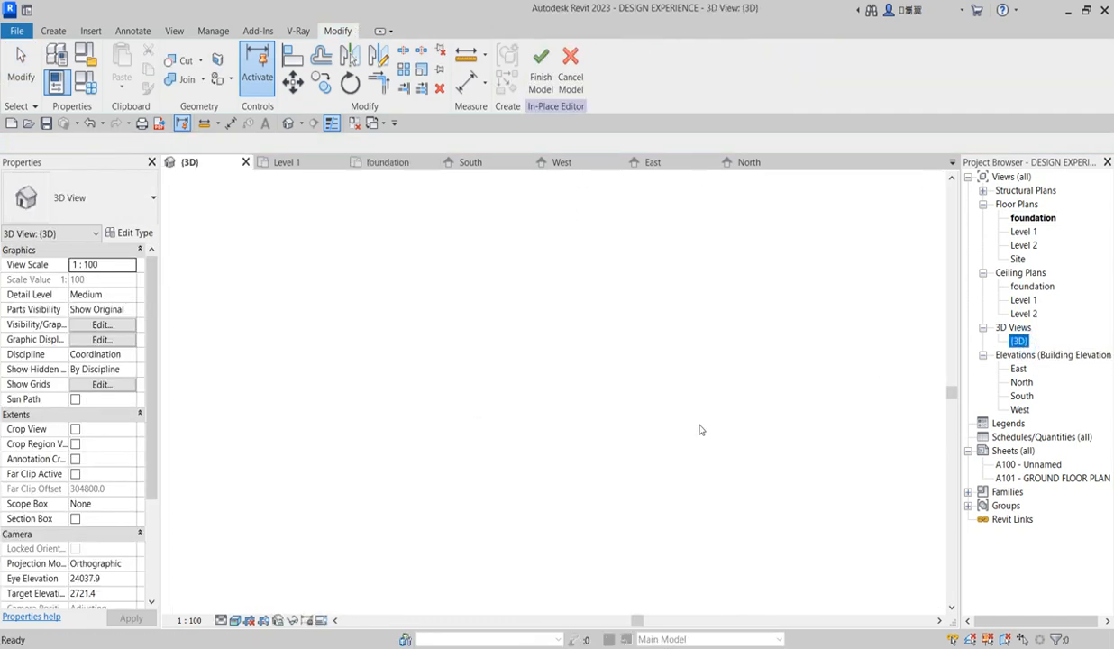
pyautogui.scroll(2, 455, 545)
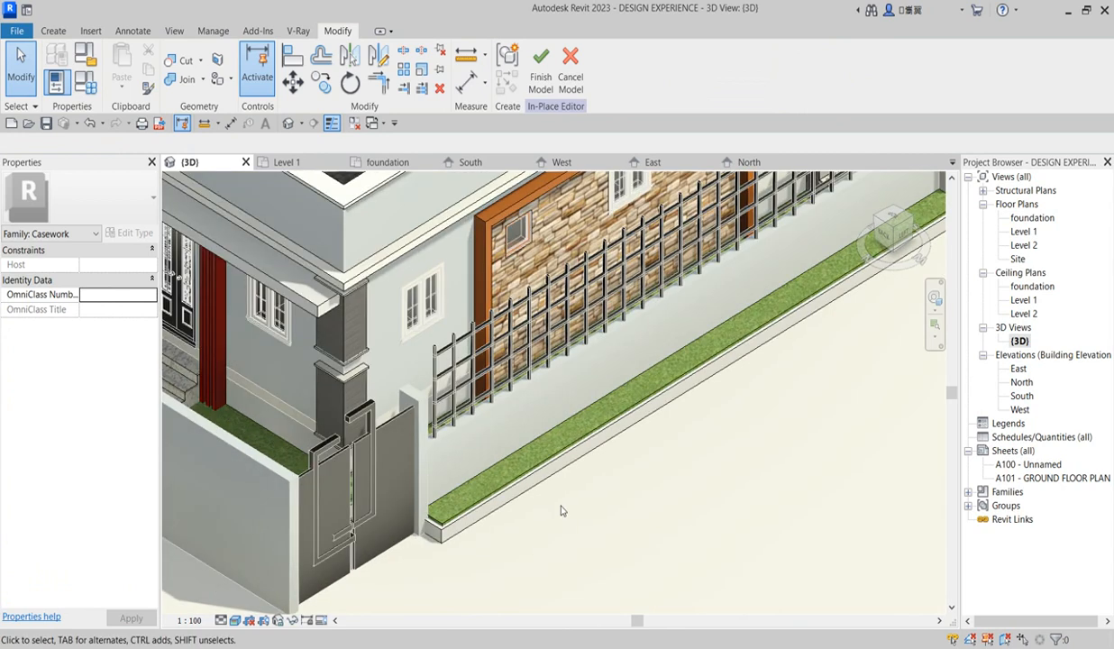
pyautogui.scroll(-2, 560, 519)
pyautogui.scroll(-4, 692, 459)
pyautogui.scroll(3, 677, 488)
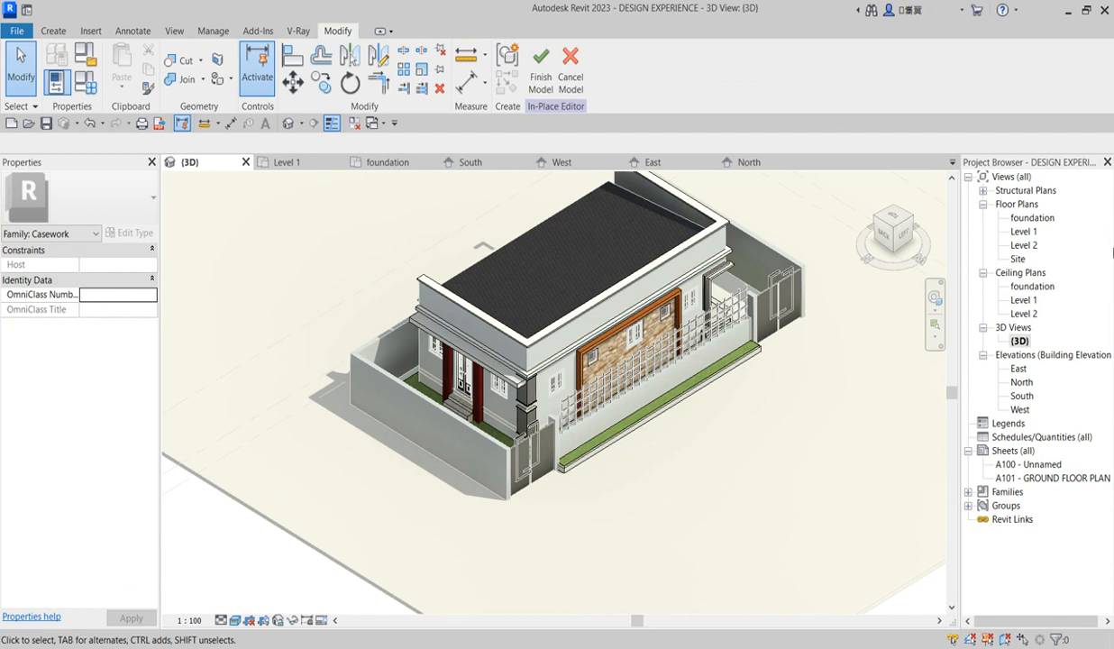
pyautogui.doubleClick(1029, 218)
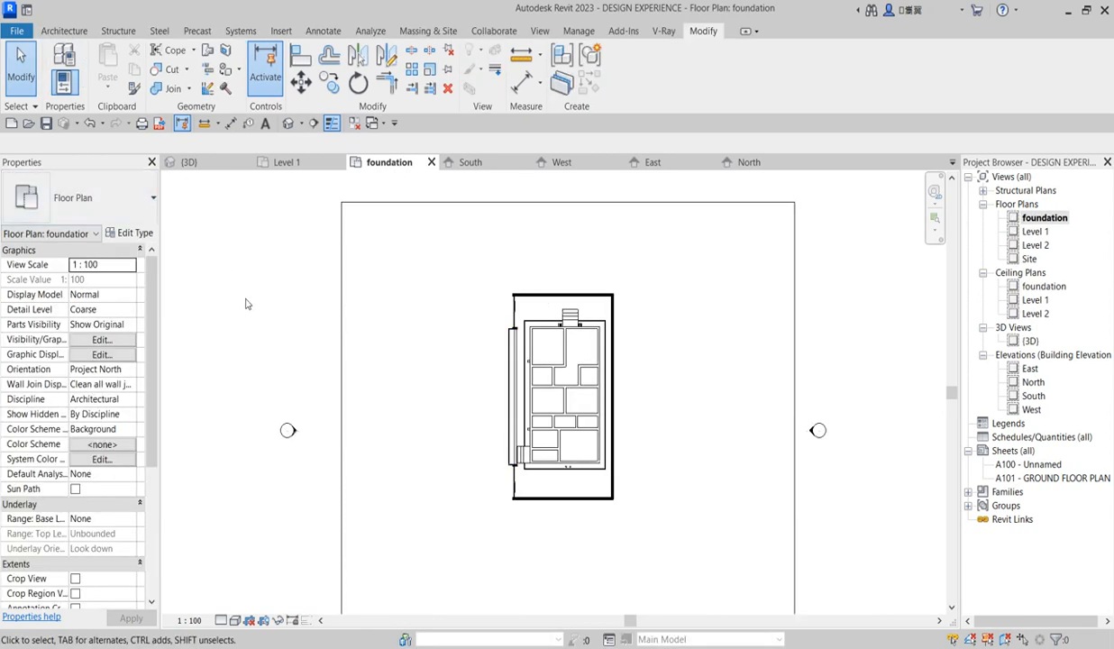
# Step: Start a new floor based on the site land floor and duplicate its type under the name "road"
pyautogui.click(351, 298)
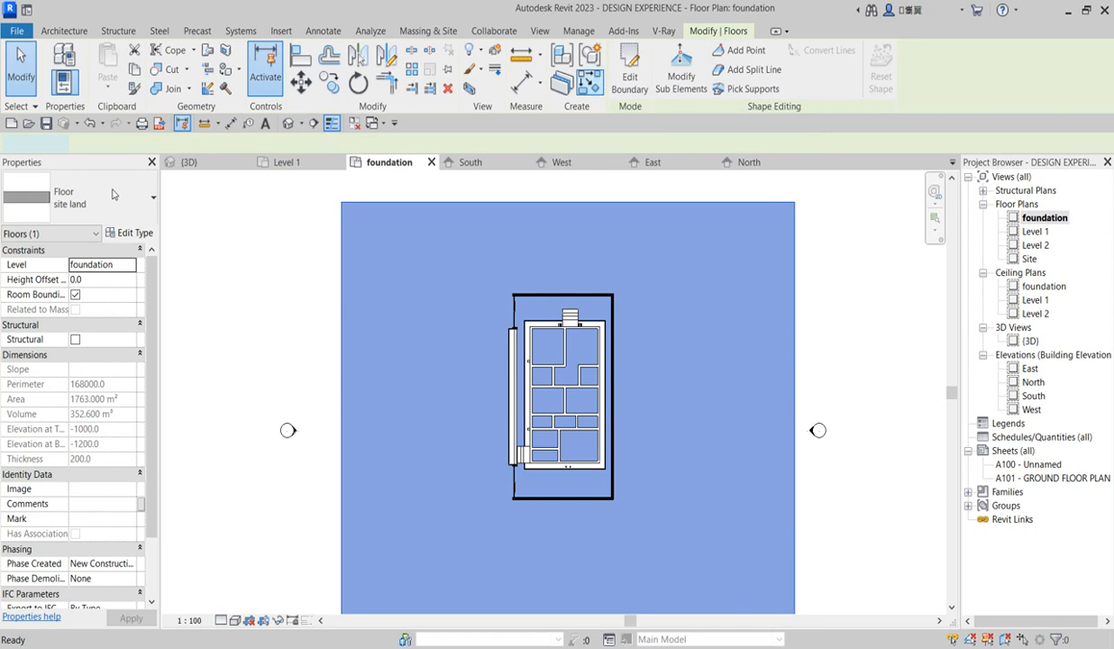
pyautogui.click(629, 72)
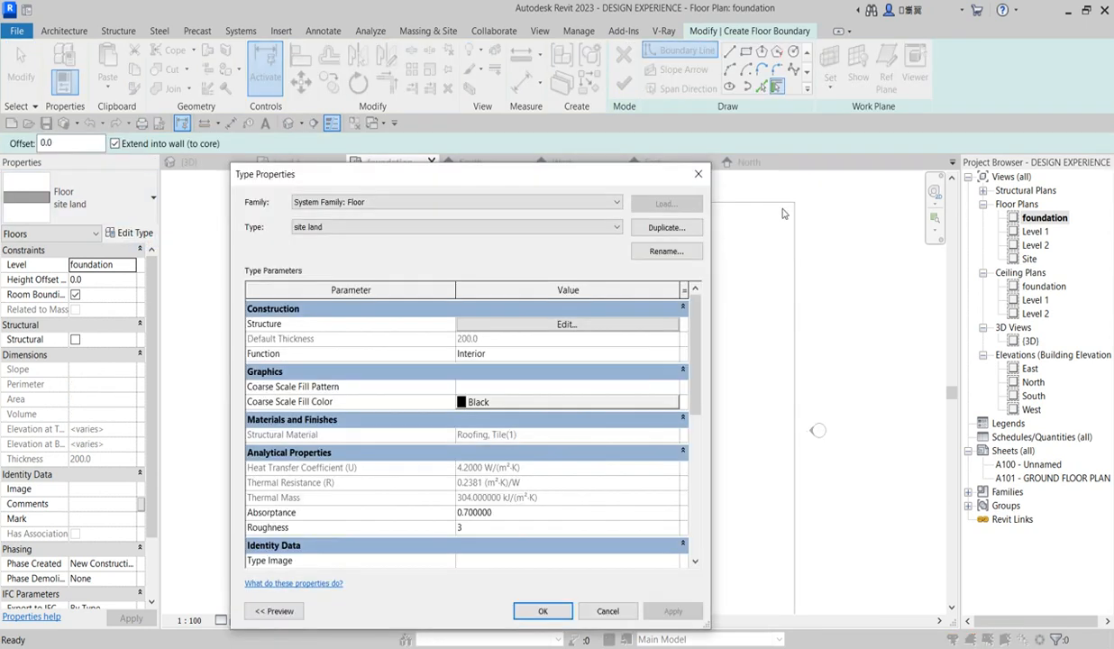
pyautogui.click(665, 228)
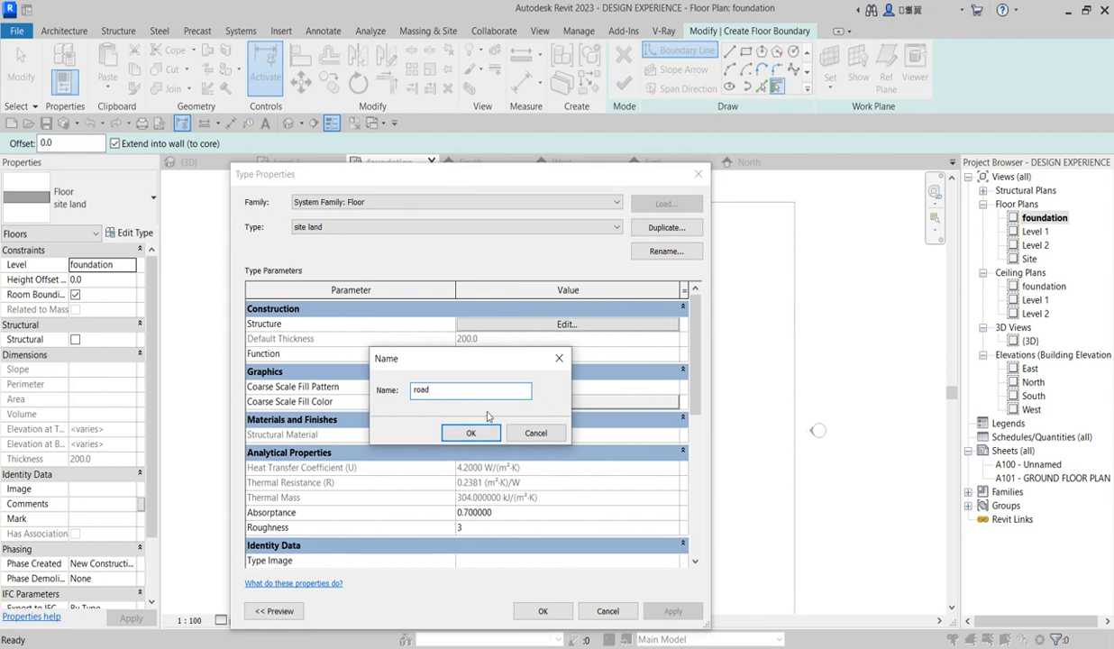
pyautogui.write('road')
pyautogui.click(471, 434)
# Step: Edit the road type's structure and duplicate its layer's Roofing, Tile(1) material together with its assets
pyautogui.click(568, 324)
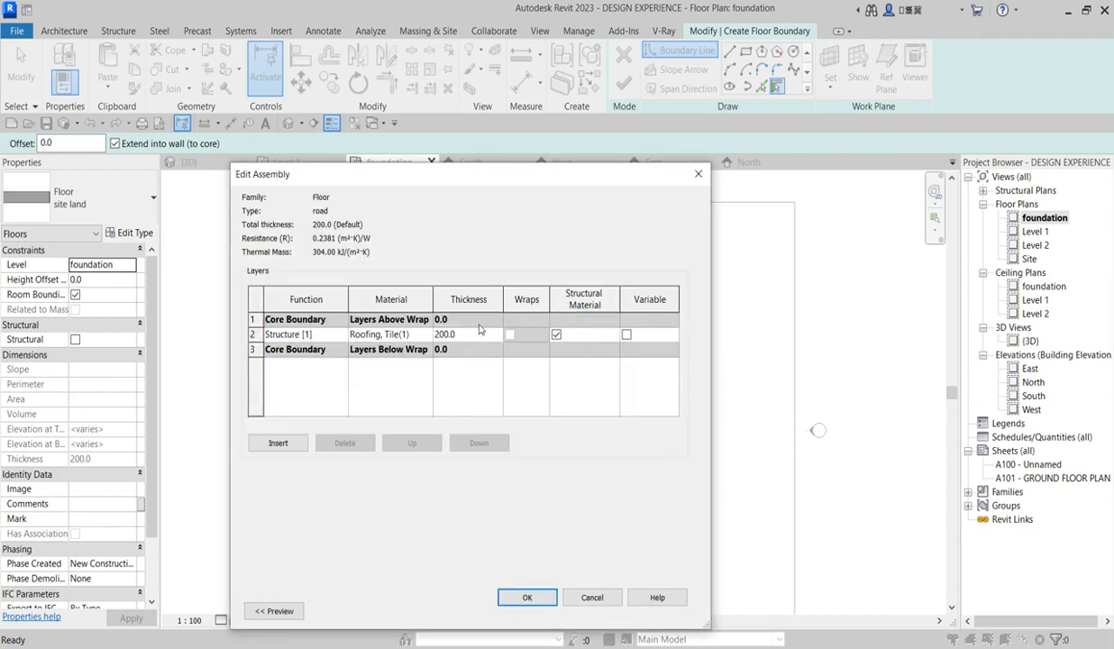
pyautogui.click(427, 335)
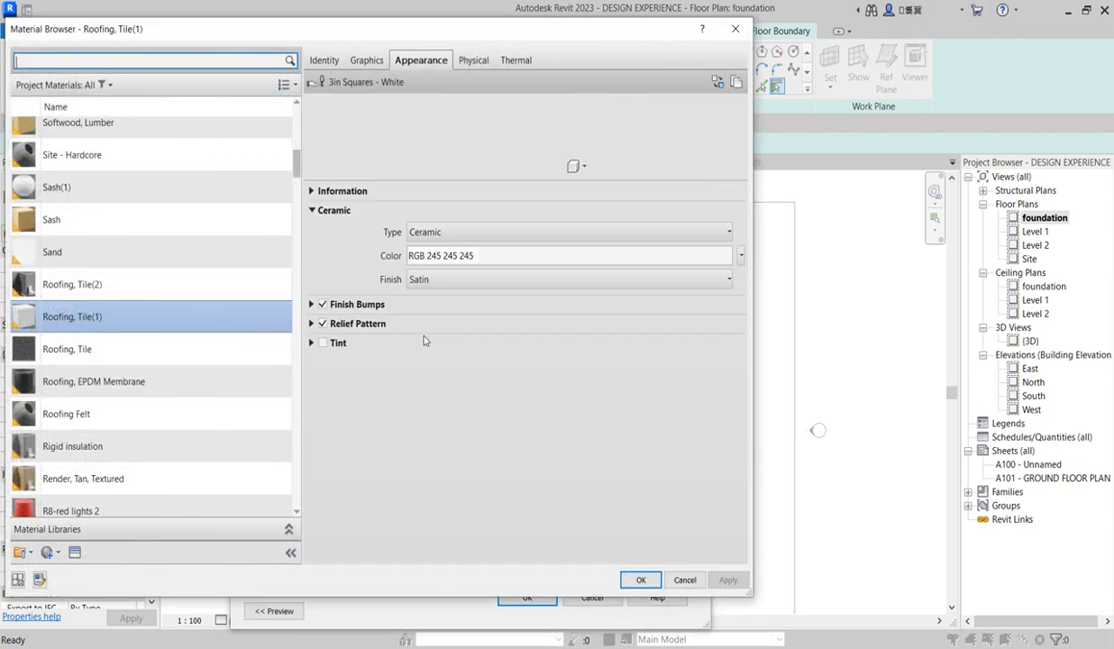
pyautogui.rightClick(154, 330)
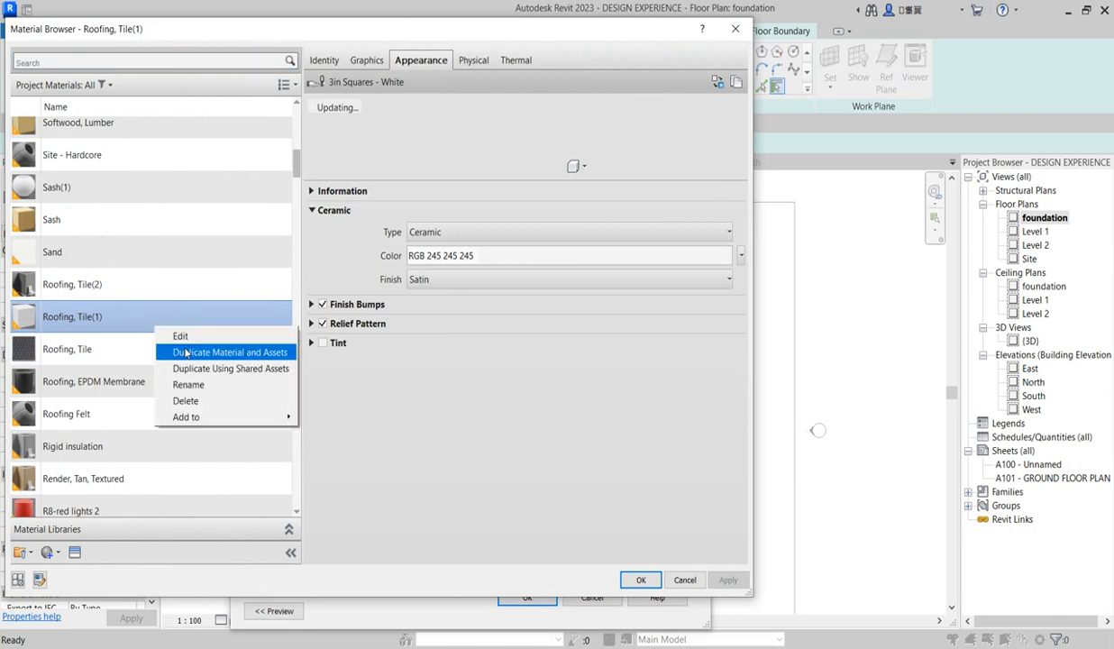
pyautogui.click(196, 352)
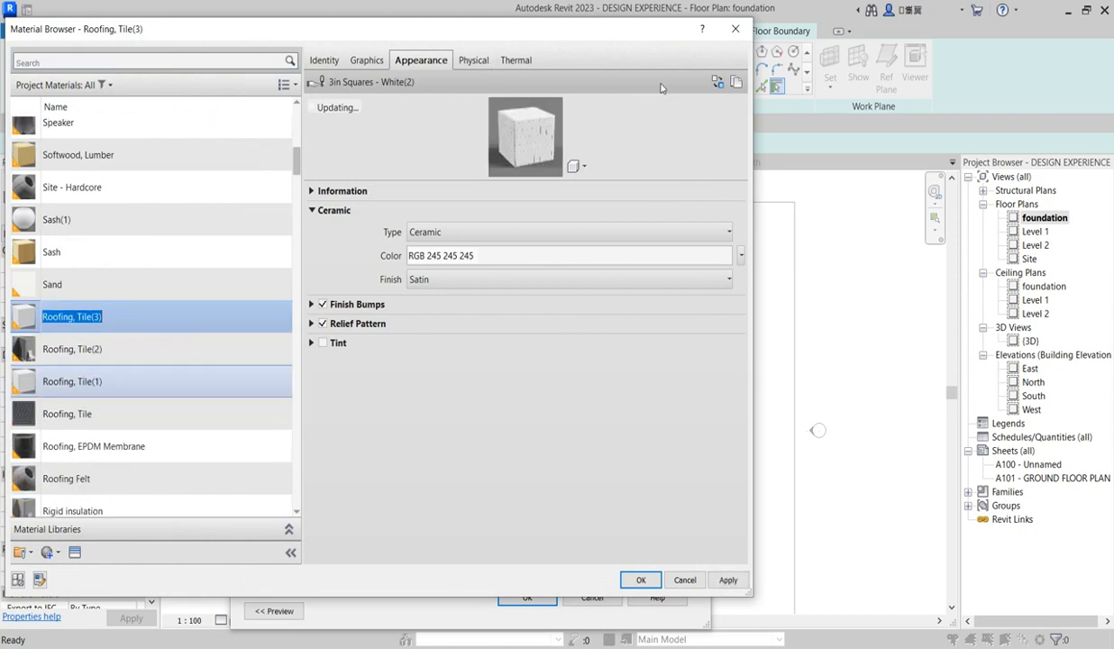
# Step: Replace the duplicated material's appearance with Asphalt - Dark Grey from the Sitework category of the Appearance Library
pyautogui.click(716, 82)
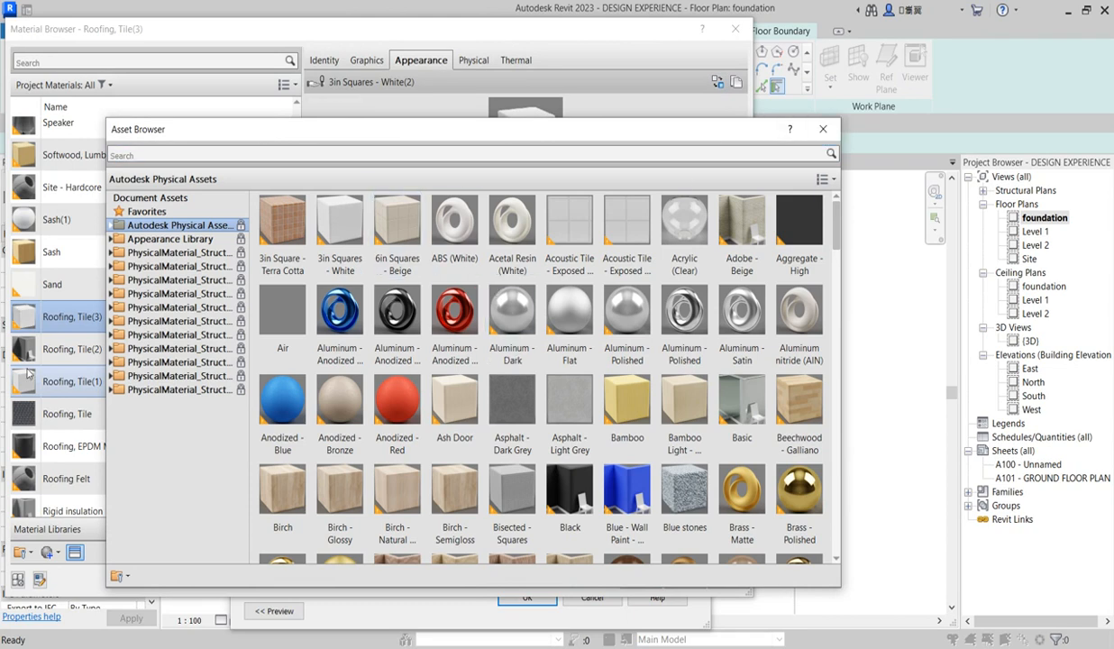
pyautogui.click(114, 239)
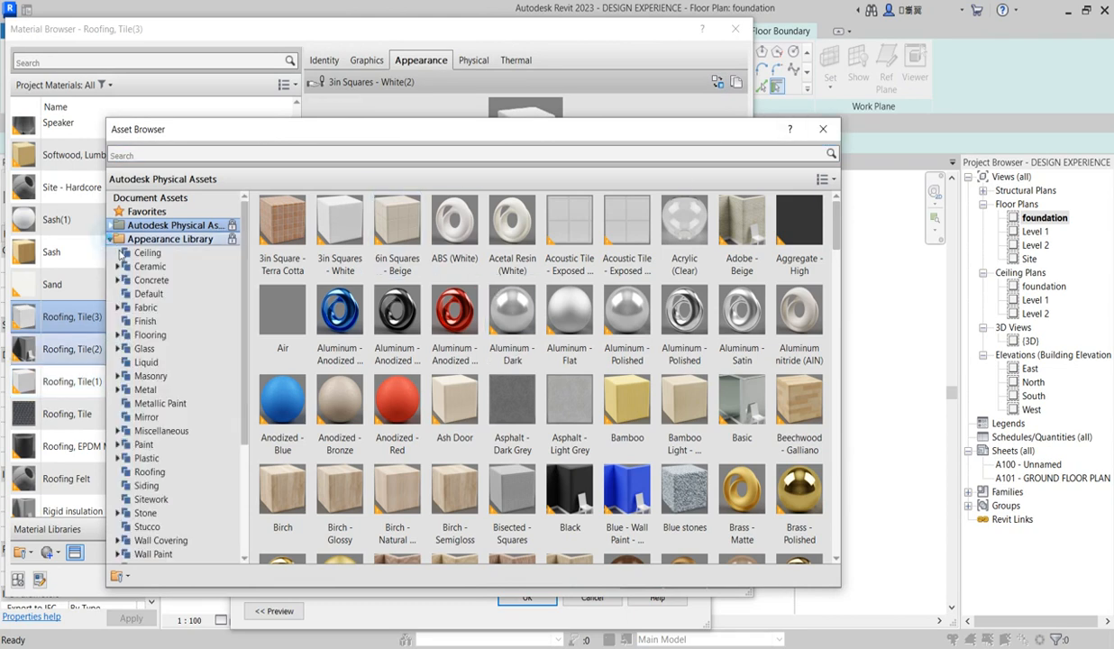
pyautogui.scroll(-3, 126, 378)
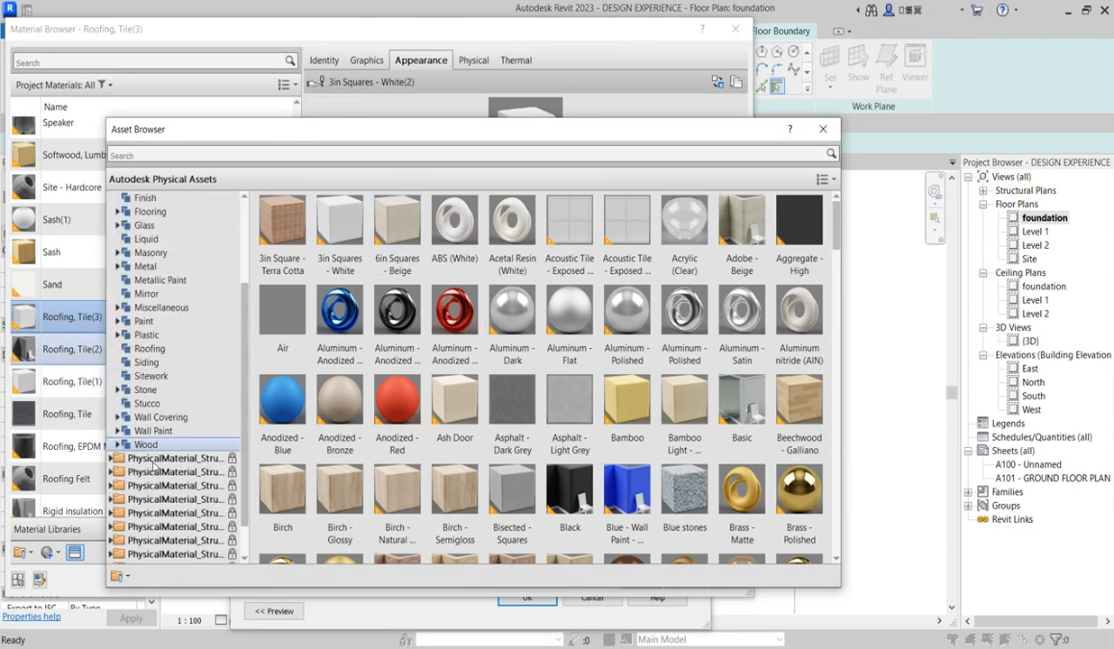
pyautogui.click(150, 376)
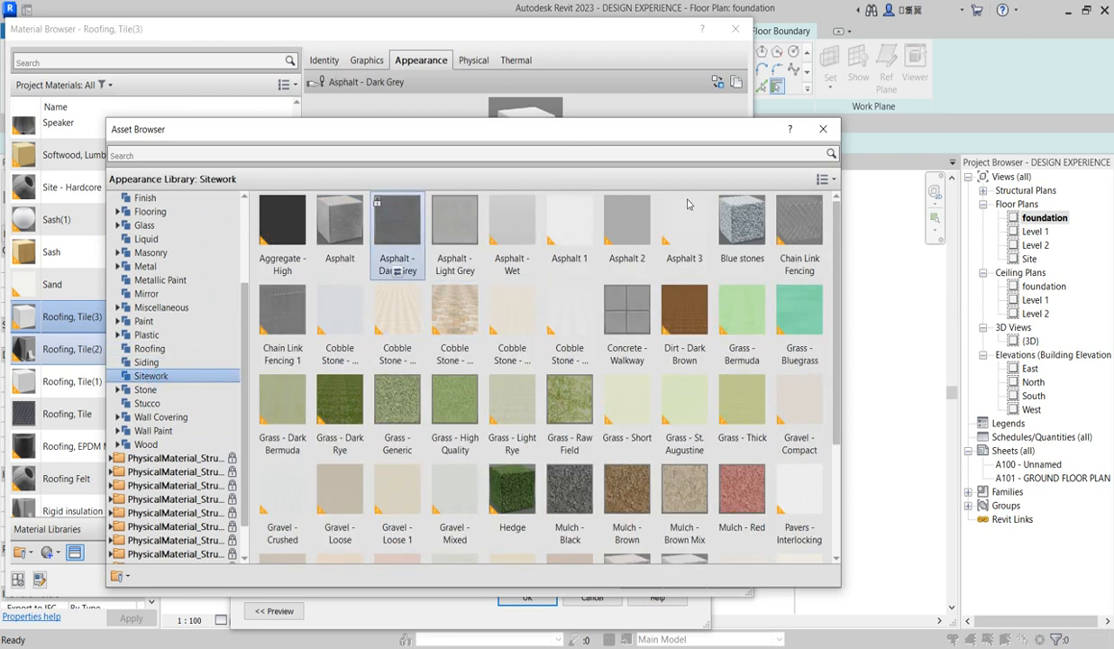
pyautogui.click(823, 129)
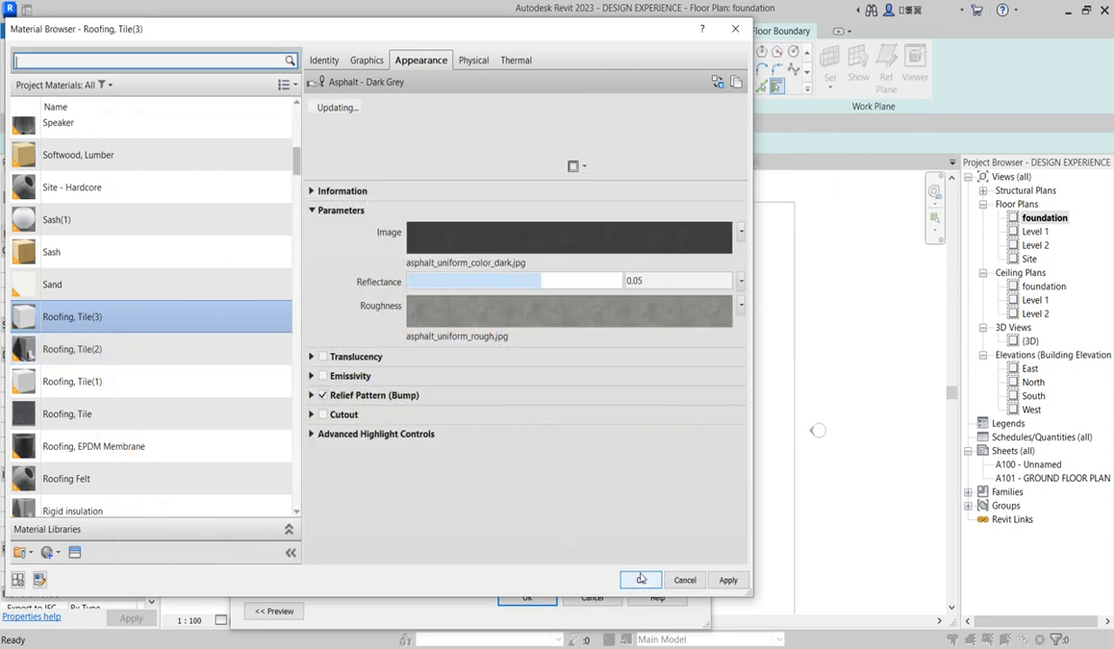
# Step: Use the render appearance for the material's shading, then accept the material, layer structure and road type
pyautogui.click(367, 60)
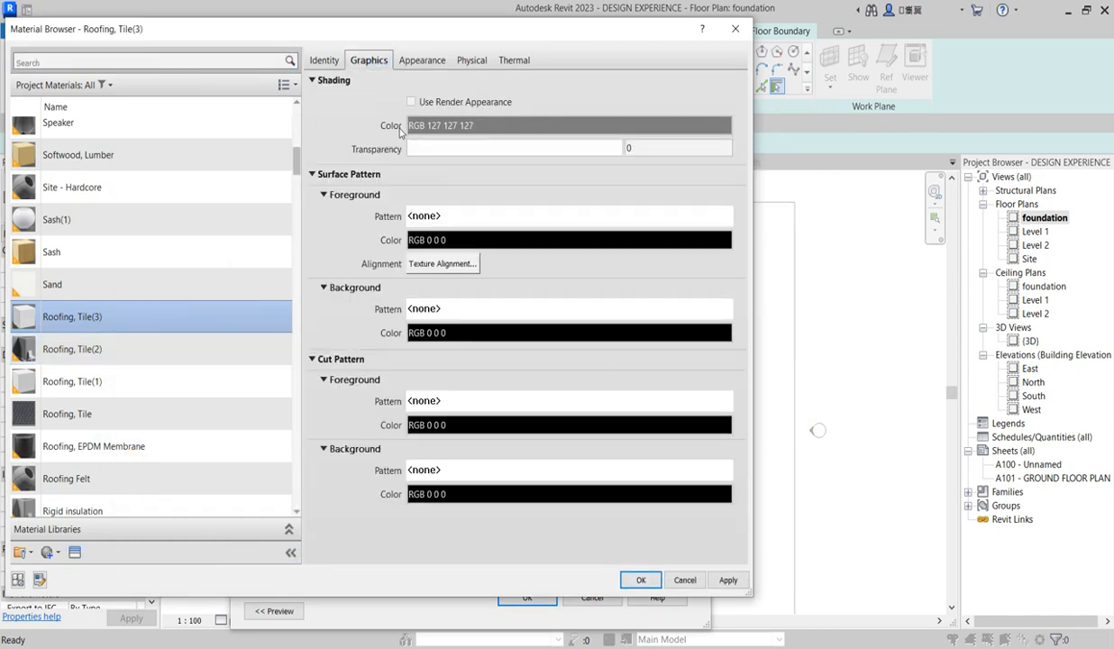
pyautogui.click(413, 101)
pyautogui.click(644, 577)
pyautogui.click(522, 600)
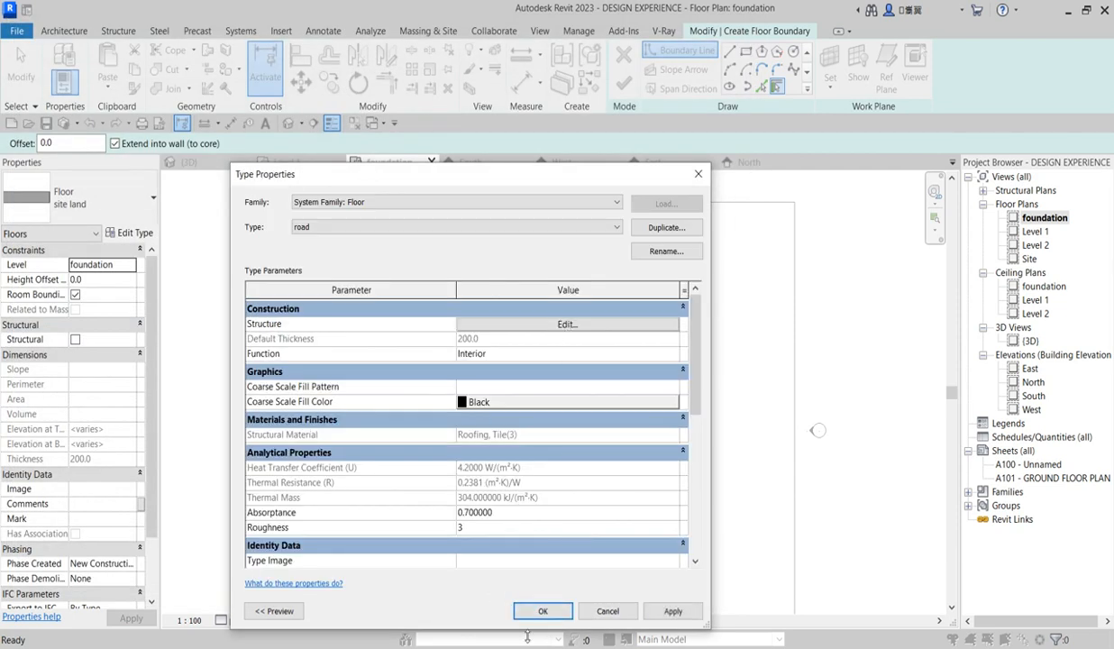
pyautogui.click(543, 612)
# Step: Set the road floor's height offset to 5.0 and draw a long vertical boundary line in front of the house, extending past the site's upper and lower edges
pyautogui.click(102, 282)
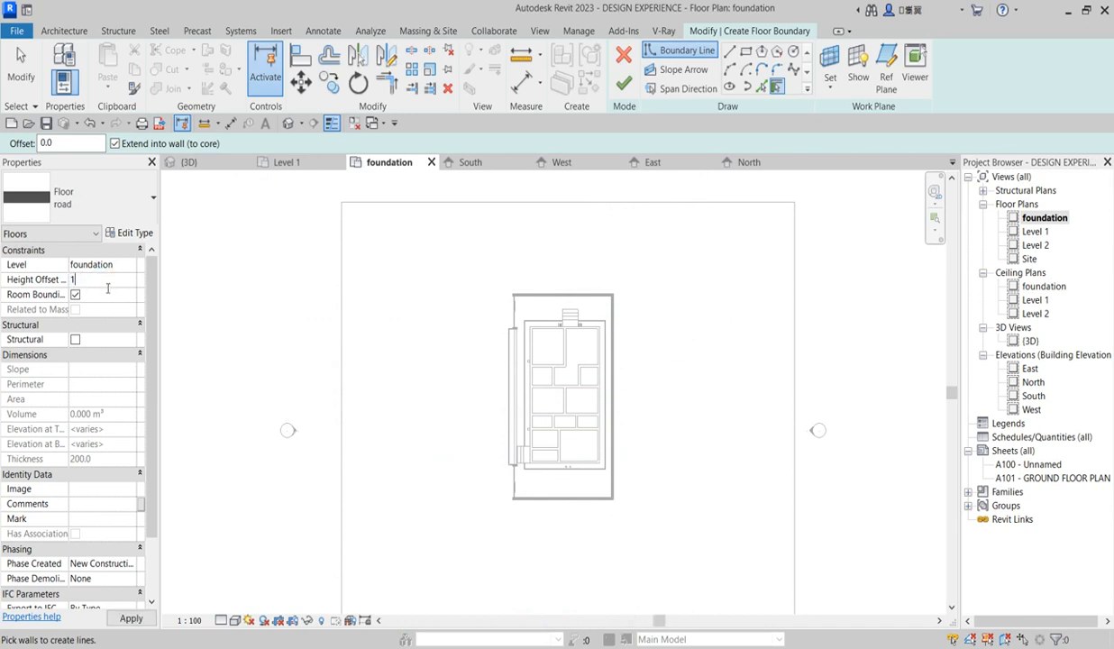
pyautogui.write('5.0')
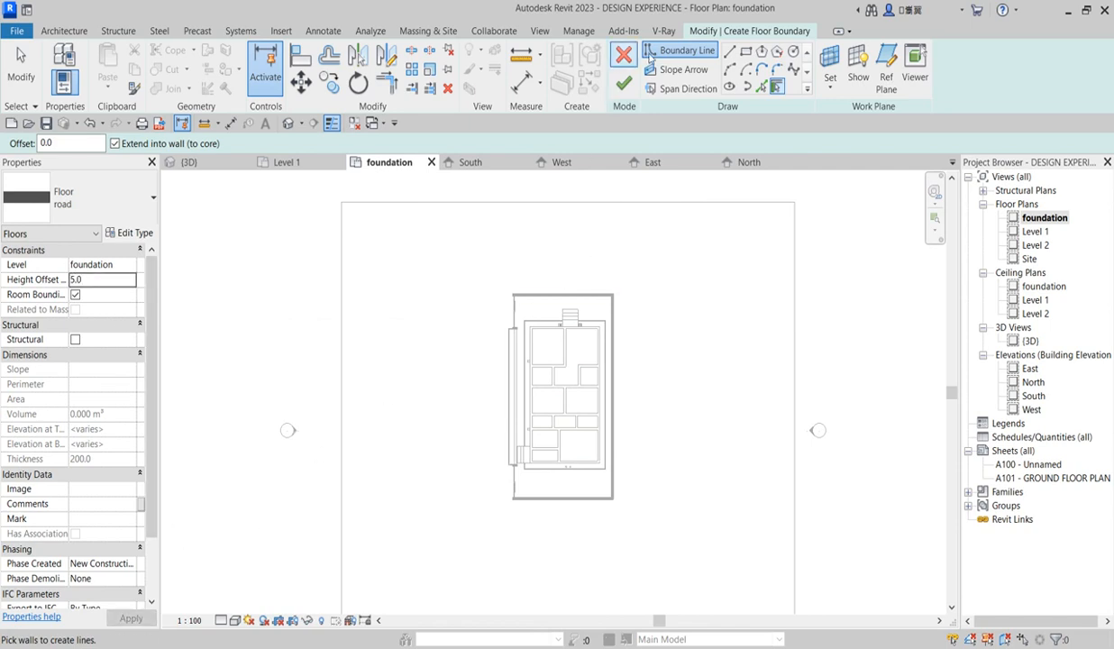
pyautogui.click(730, 52)
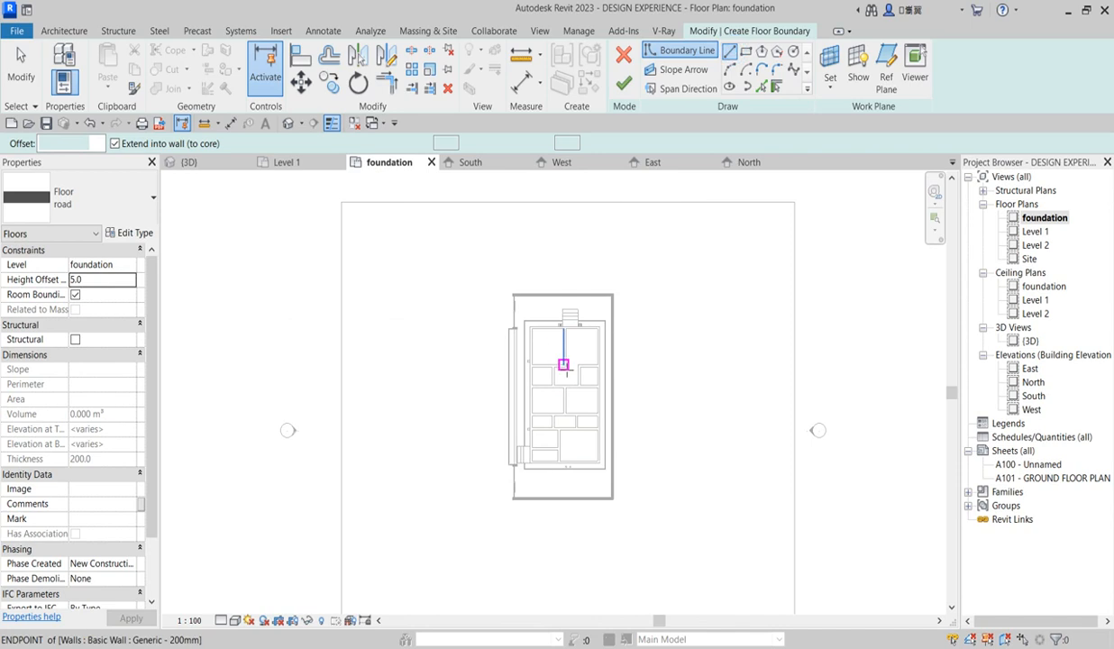
pyautogui.scroll(-2, 467, 307)
pyautogui.click(461, 237)
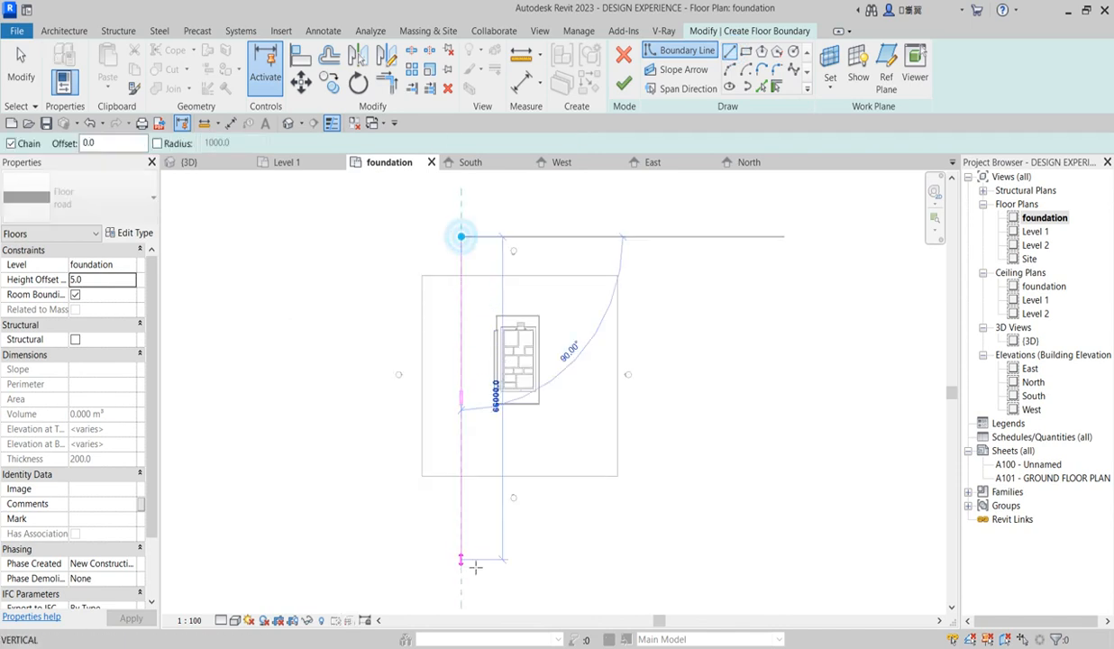
pyautogui.click(461, 542)
pyautogui.scroll(2, 491, 432)
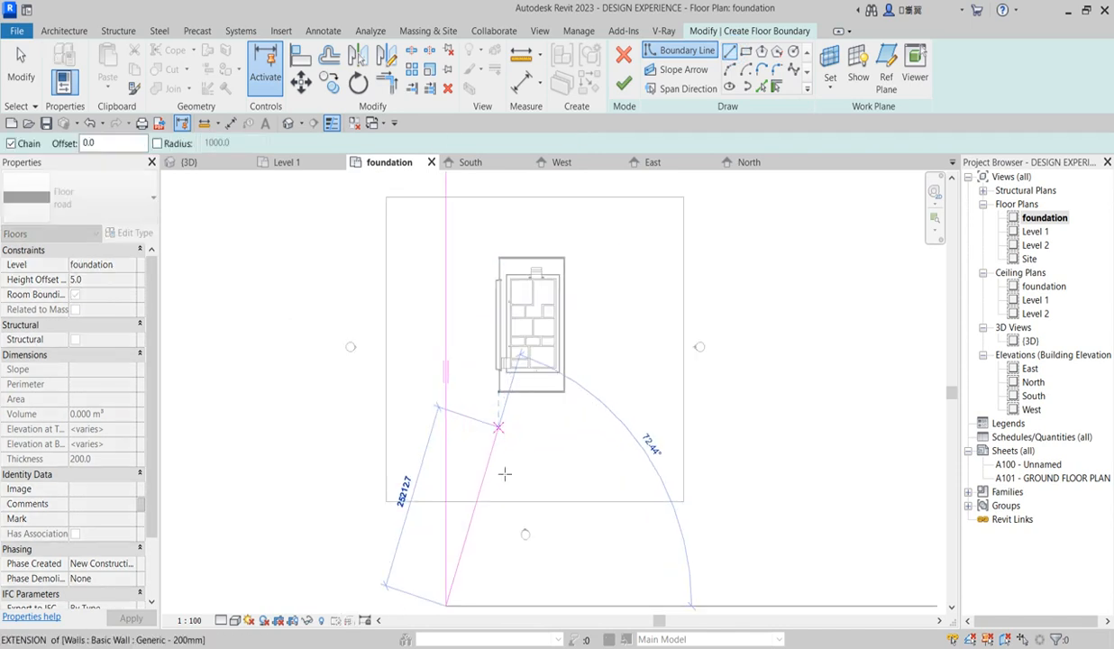
pyautogui.press('Escape')
pyautogui.press('Escape')
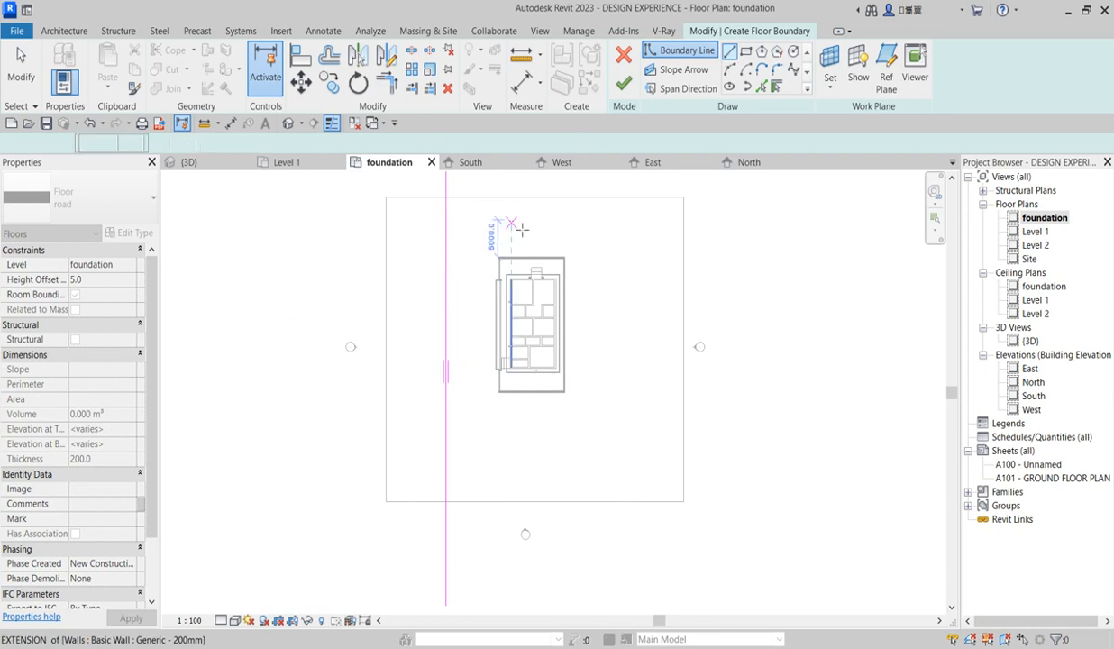
# Step: Draw boundary lines from the front wall's upper corner outward, about 12000 mm up, and across to the long vertical line
pyautogui.scroll(5, 520, 229)
pyautogui.click(479, 251)
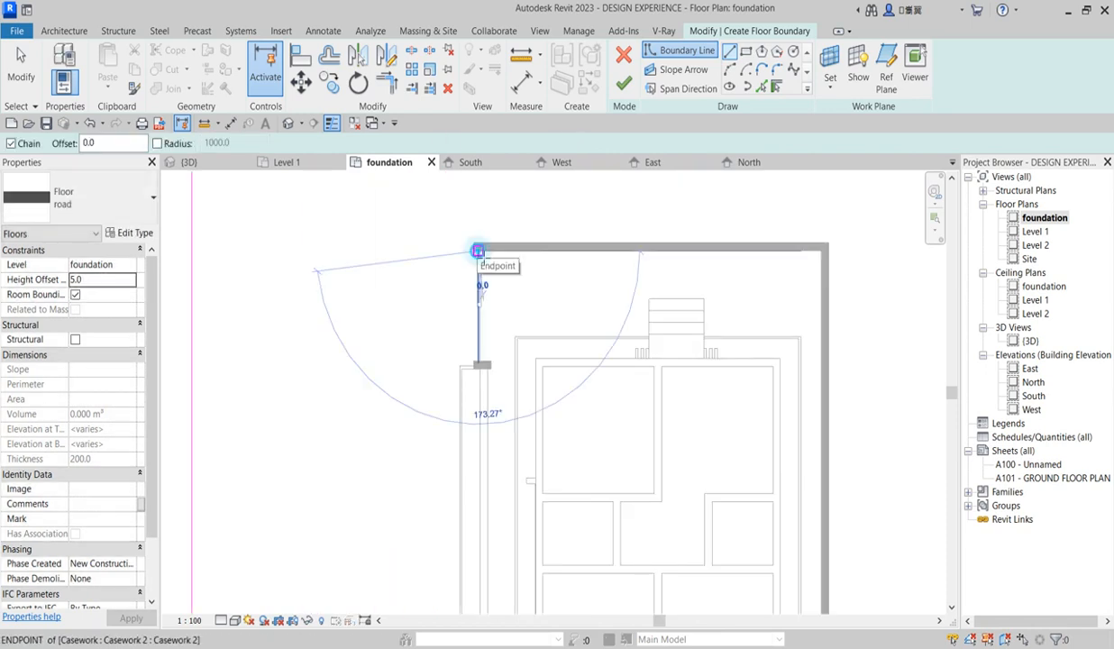
pyautogui.scroll(-6, 428, 253)
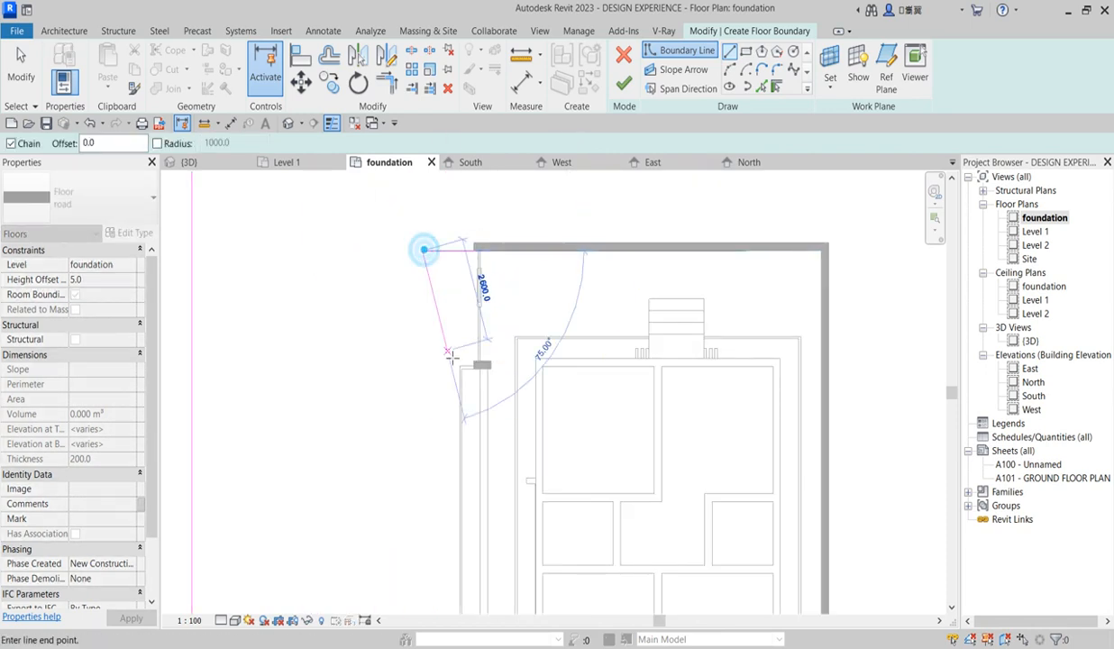
pyautogui.click(437, 245)
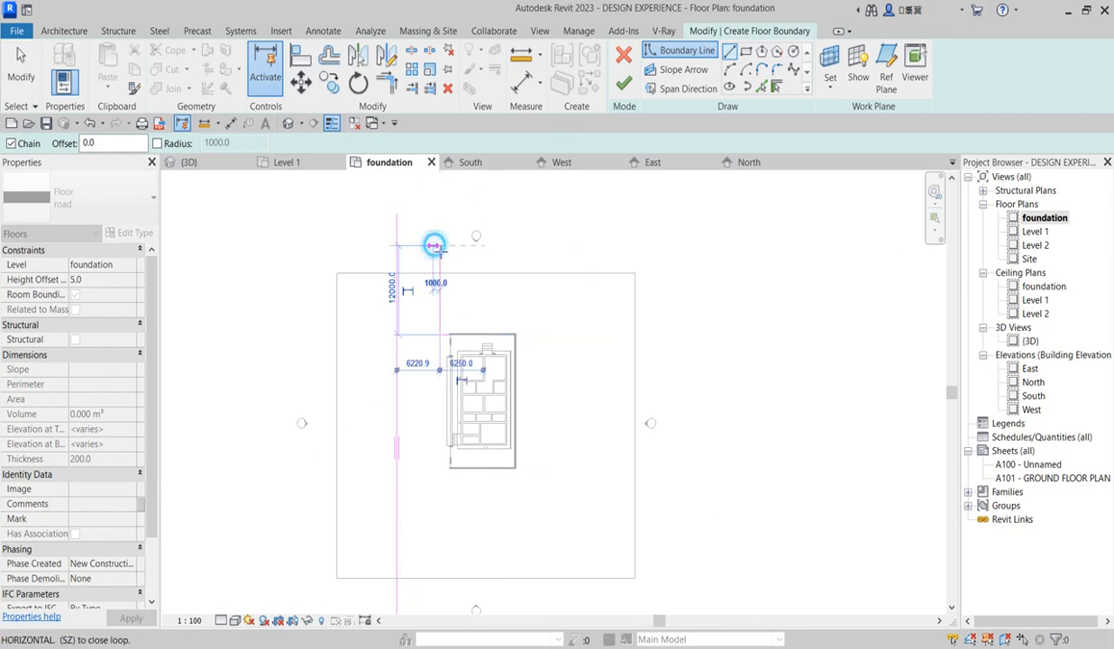
pyautogui.click(397, 247)
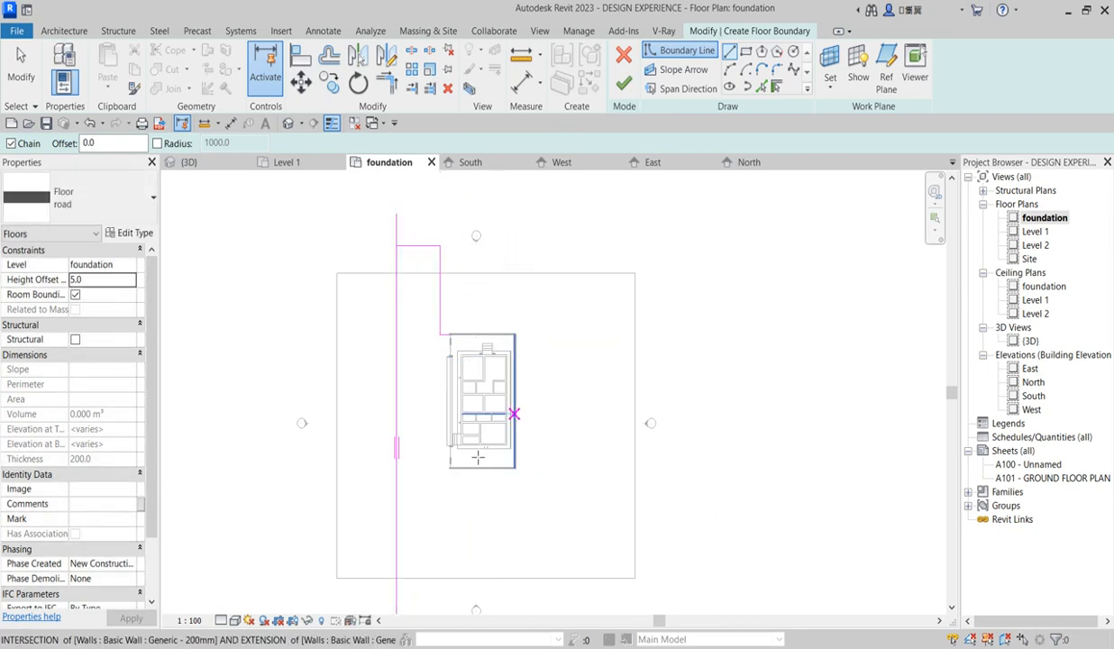
# Step: Draw boundary lines from the front wall's lower corner about 2300 mm outward, about 14720 mm down, and across to the long vertical line
pyautogui.scroll(2, 421, 470)
pyautogui.scroll(3, 456, 487)
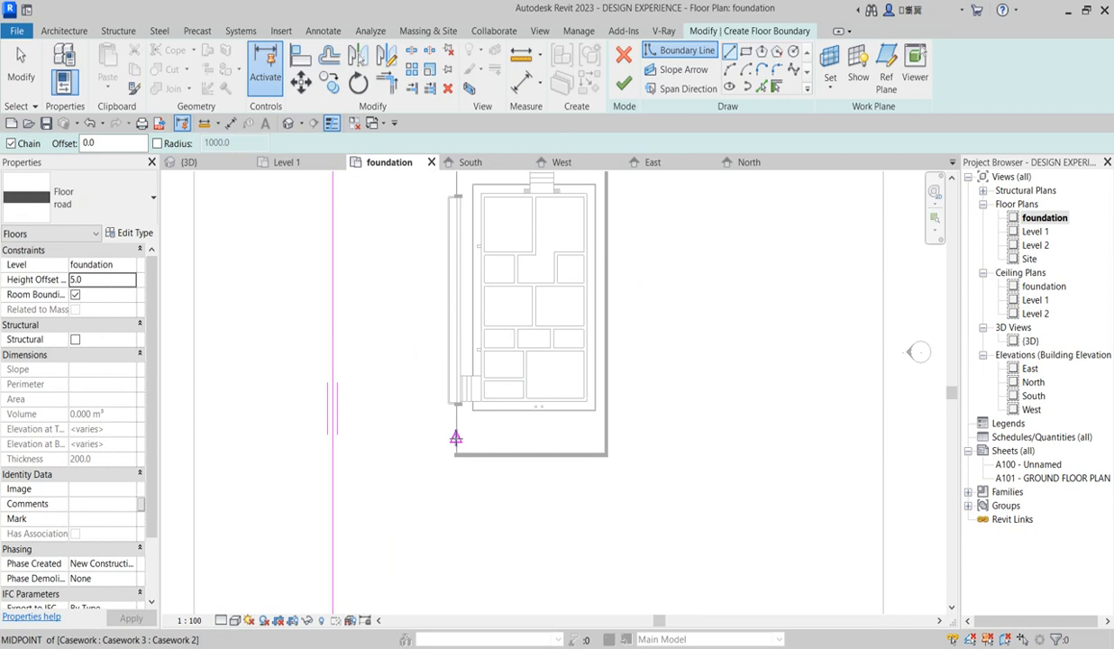
pyautogui.scroll(3, 465, 442)
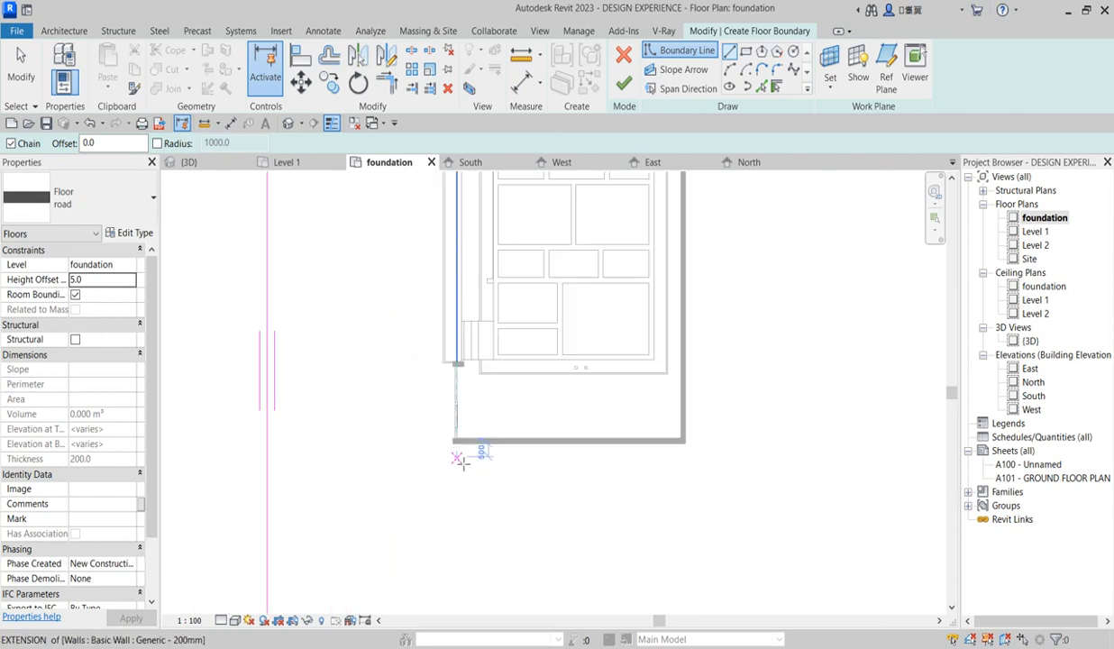
pyautogui.click(457, 439)
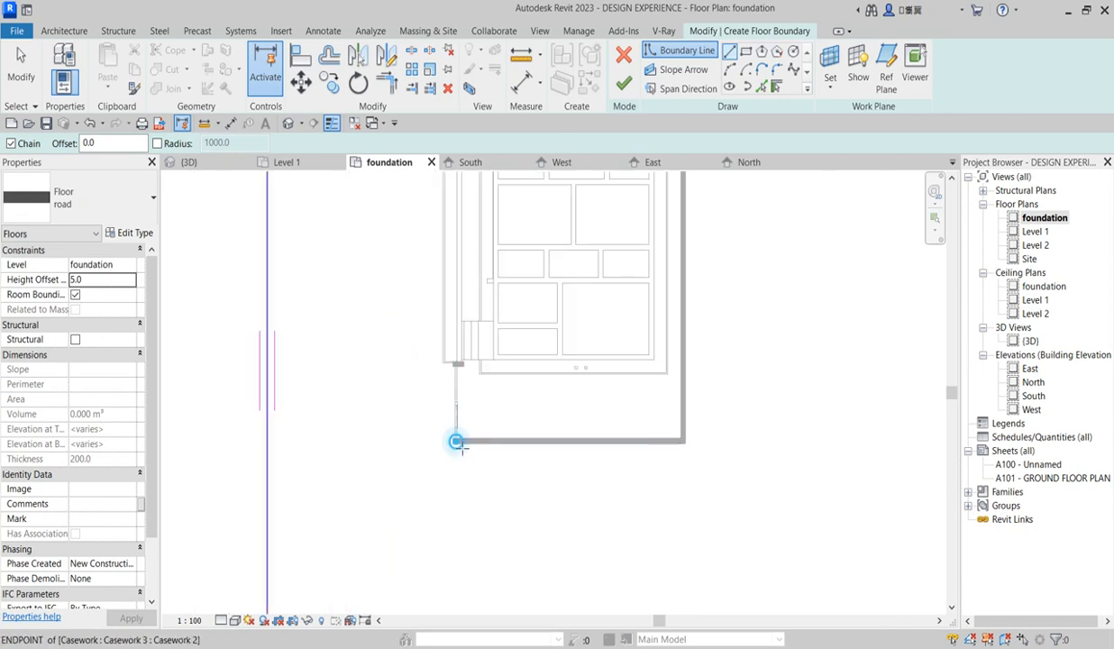
pyautogui.click(399, 446)
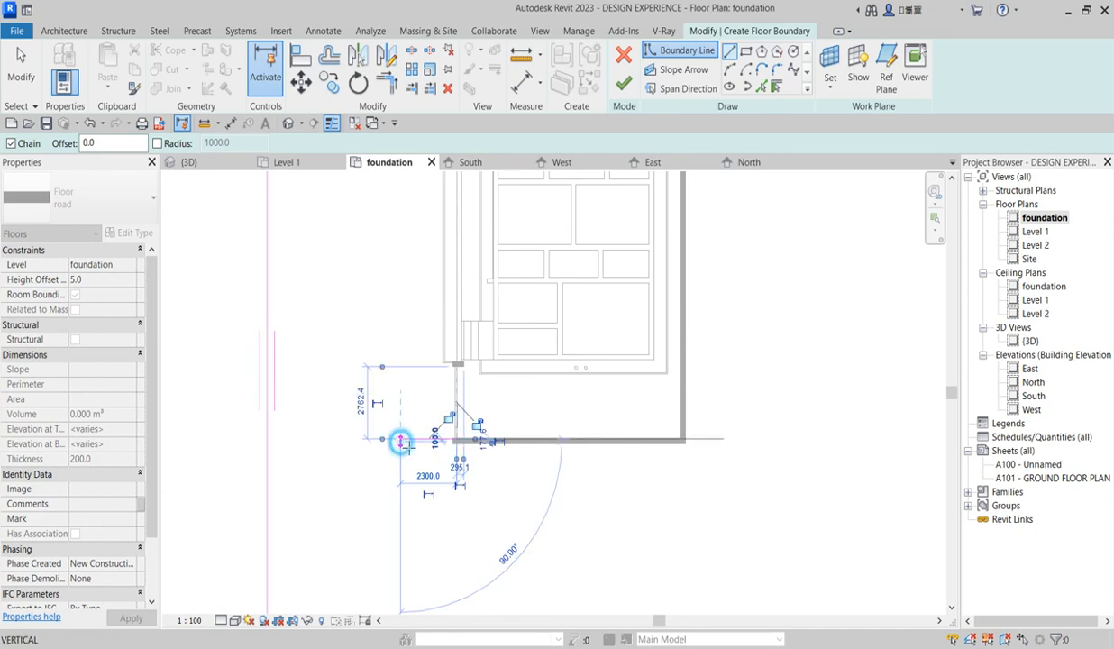
pyautogui.scroll(-8, 401, 441)
pyautogui.click(404, 501)
pyautogui.click(382, 501)
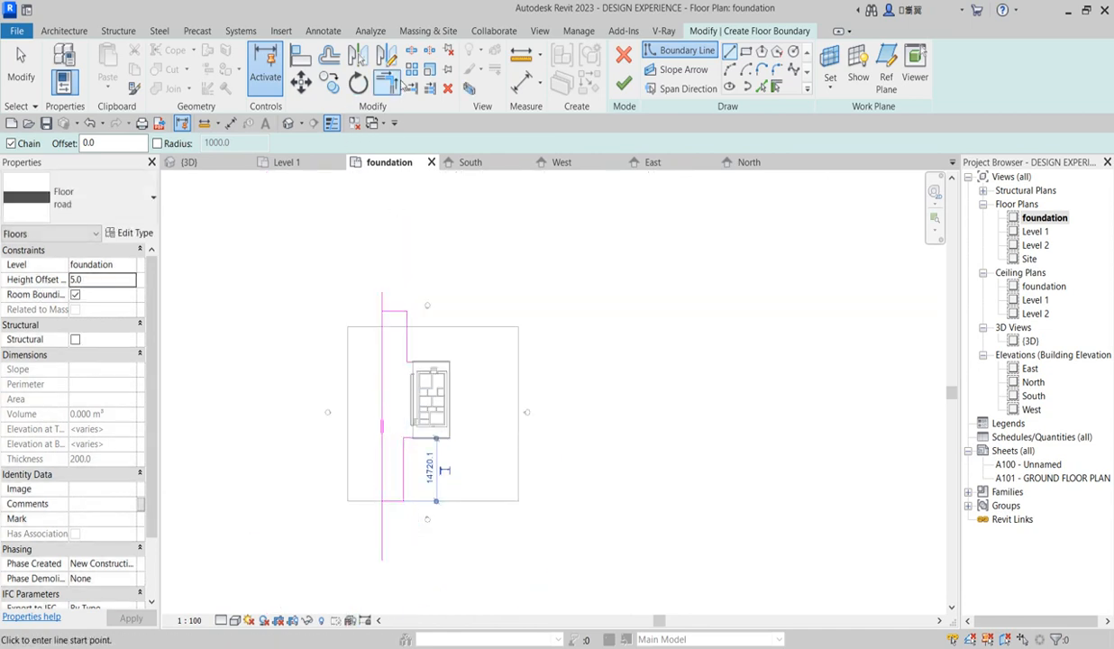
# Step: Trim both ends of the long vertical boundary line to corners with the upper and lower cross lines
pyautogui.click(392, 85)
pyautogui.click(383, 330)
pyautogui.click(382, 487)
pyautogui.click(393, 501)
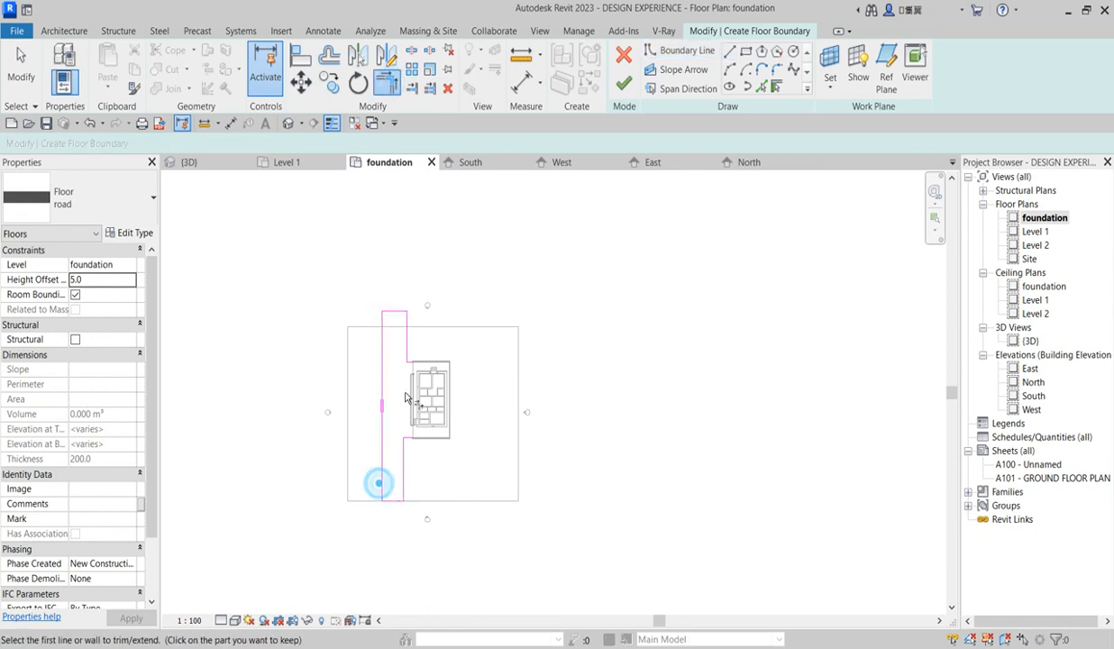
# Step: Draw a three-sided boundary around the front wall's base band from pillar to pillar, about 1100 mm outside the band
pyautogui.scroll(2, 402, 388)
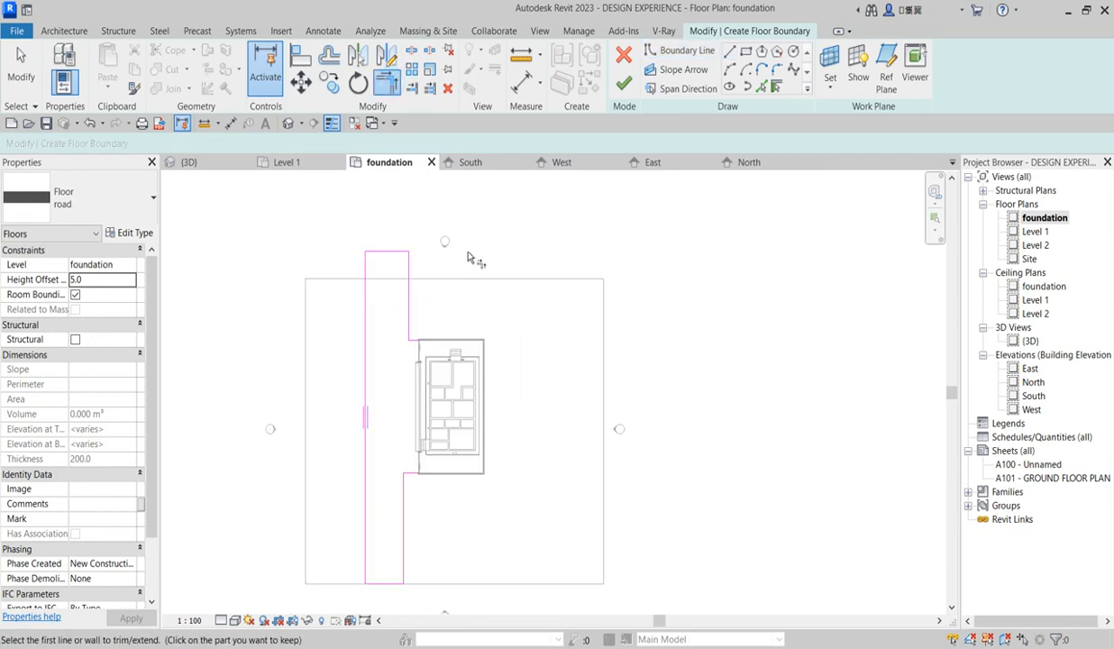
pyautogui.click(763, 87)
pyautogui.scroll(5, 449, 347)
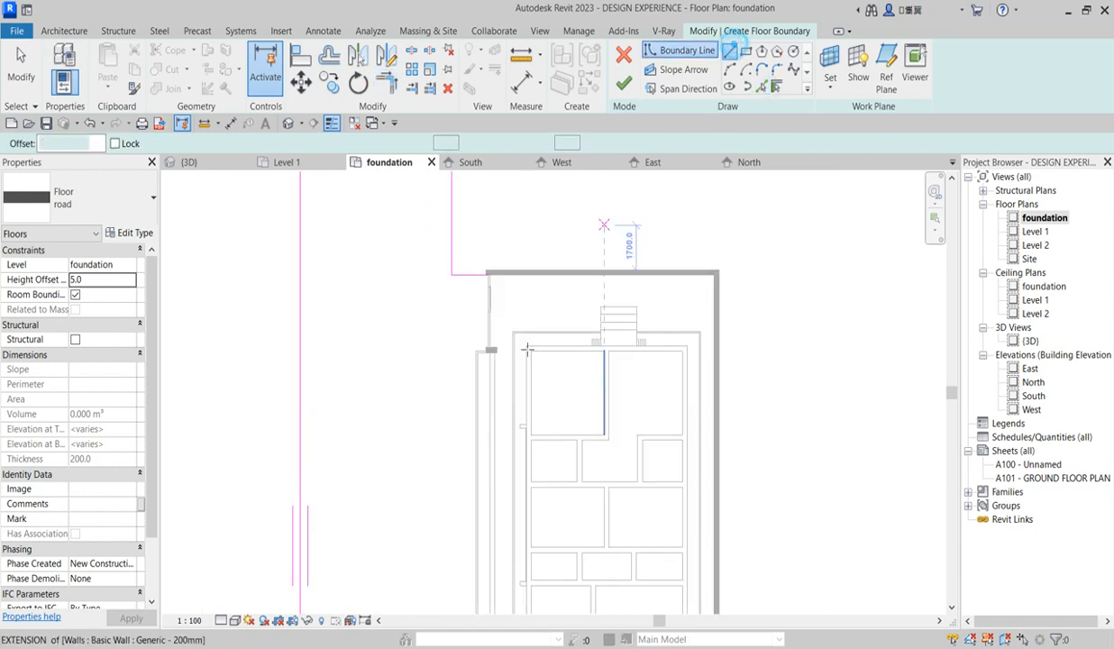
pyautogui.scroll(3, 478, 346)
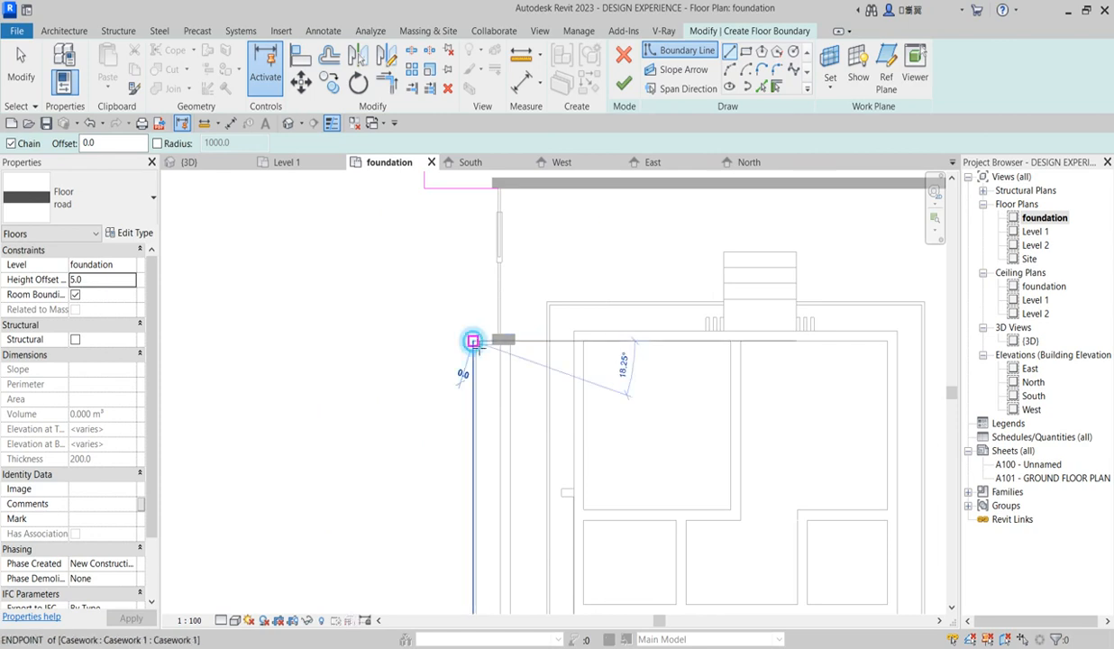
pyautogui.click(473, 341)
pyautogui.scroll(-5, 429, 354)
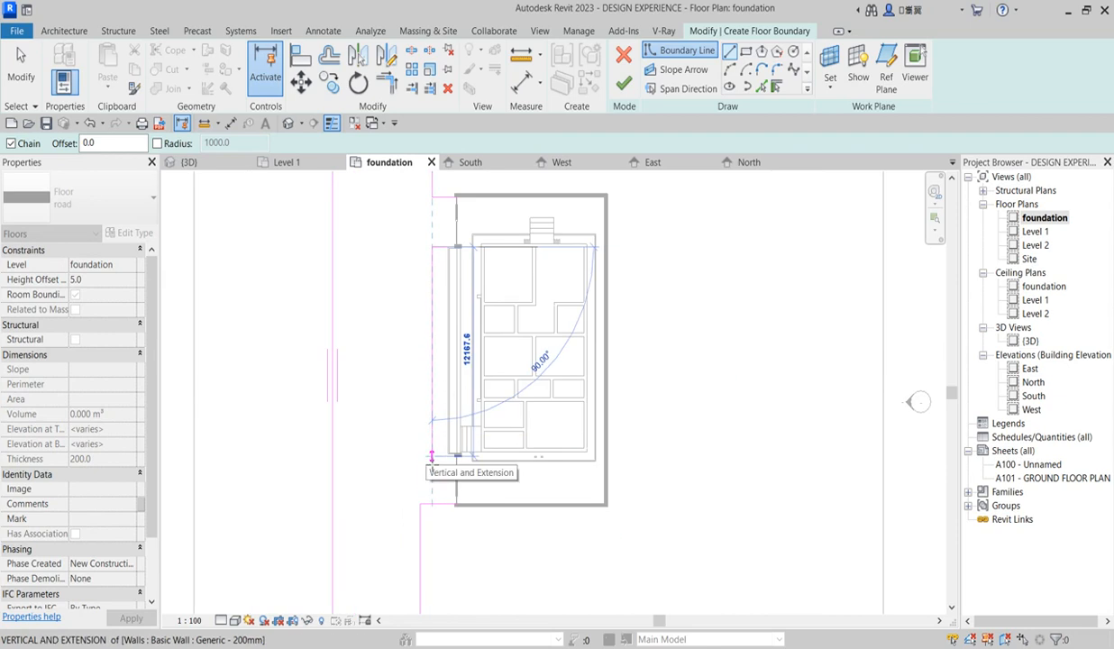
pyautogui.scroll(2, 432, 457)
pyautogui.click(438, 453)
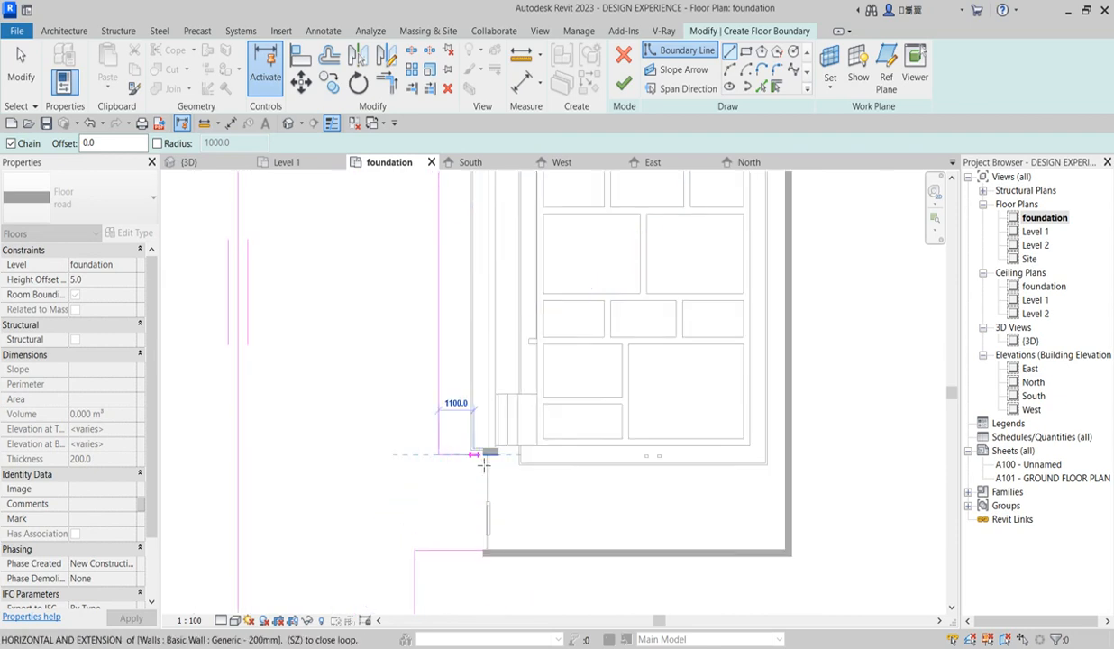
pyautogui.click(475, 454)
pyautogui.press('Escape')
# Step: Align the lower vertical road boundary line with the vertical boundary line in front of the base band
pyautogui.scroll(-4, 463, 469)
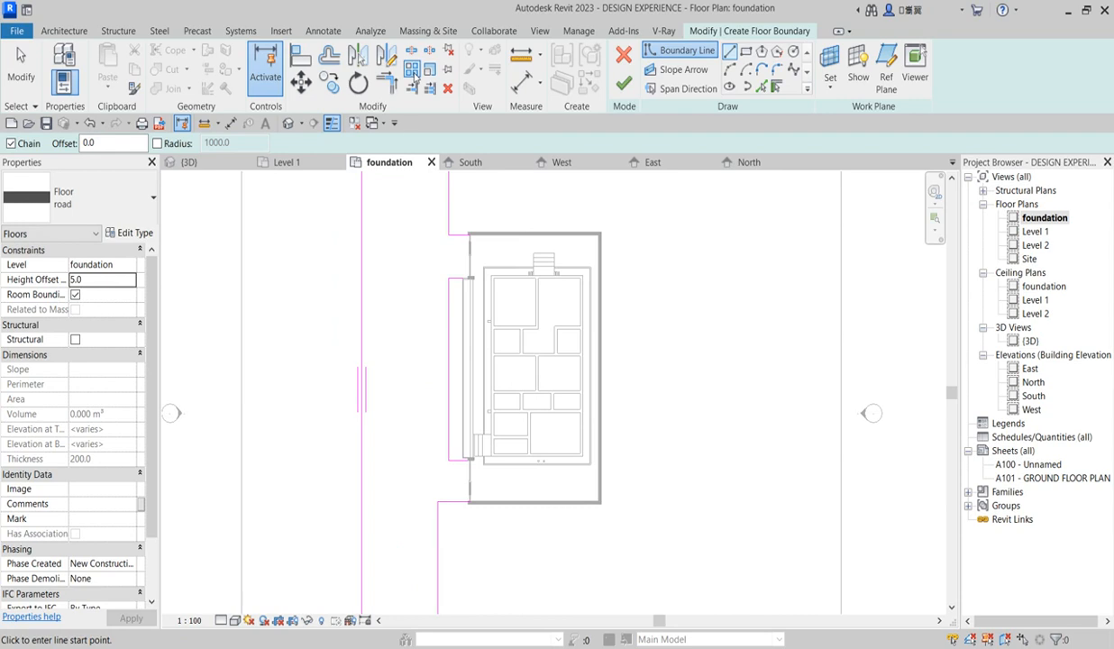
pyautogui.click(302, 60)
pyautogui.click(450, 422)
pyautogui.click(439, 521)
pyautogui.scroll(-4, 451, 477)
pyautogui.scroll(3, 462, 399)
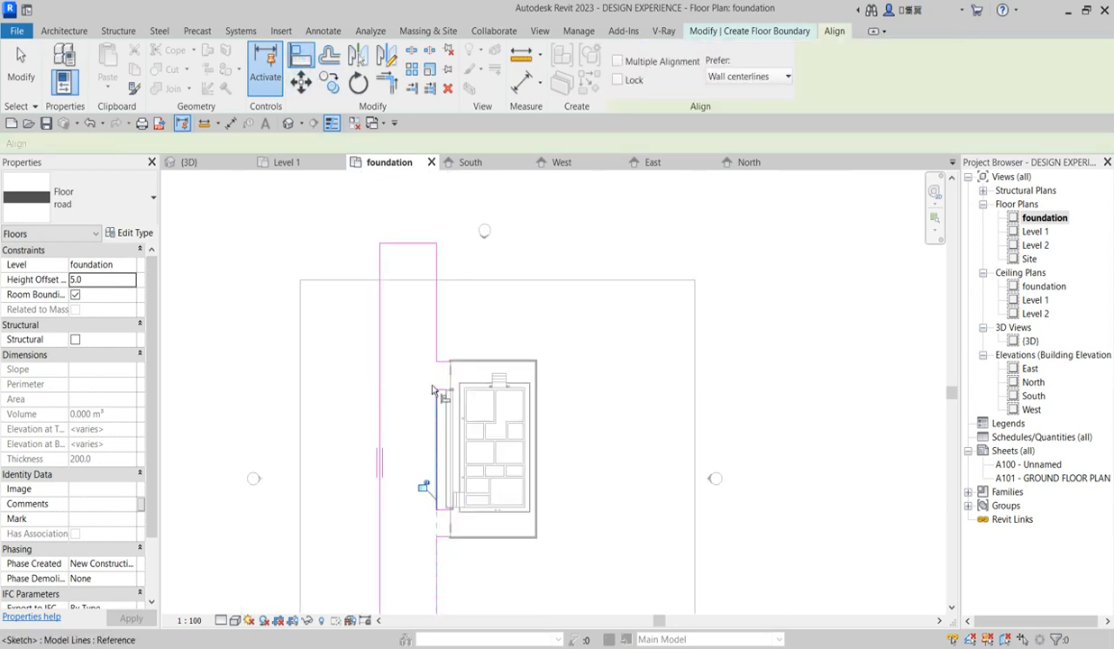
pyautogui.rightClick(362, 224)
pyautogui.click(434, 232)
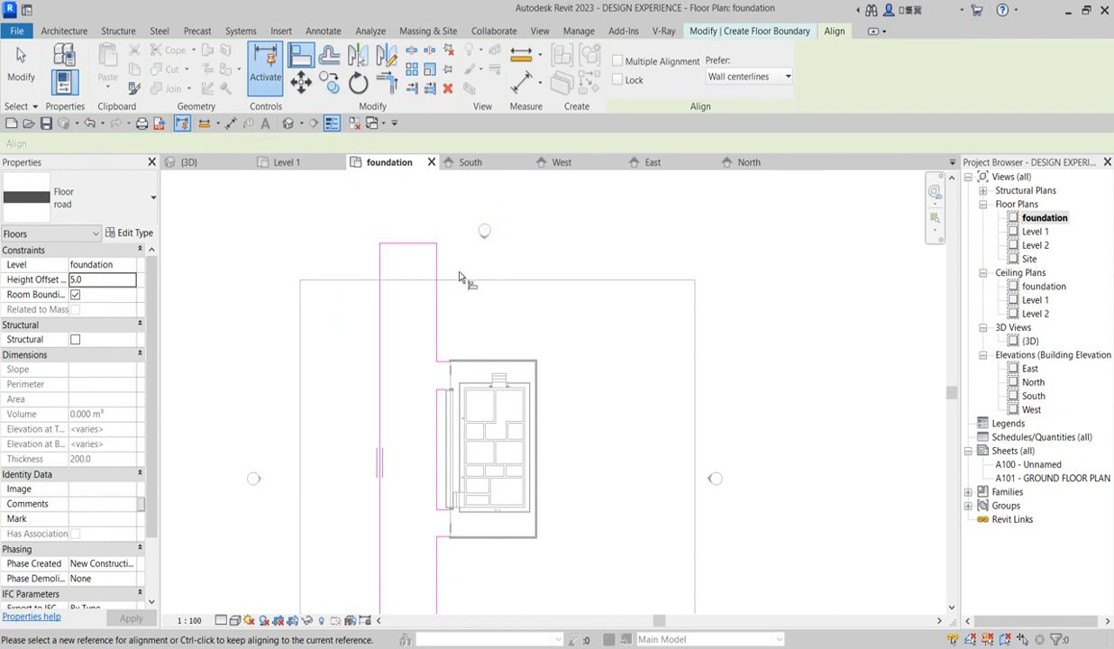
# Step: Move the road's upper end line inward to just inside the ground slab's edge, about 7600 mm from the enclosure wall, and try finishing the sketch
pyautogui.rightClick(376, 231)
pyautogui.click(398, 241)
pyautogui.moveTo(336, 220)
pyautogui.mouseDown()
pyautogui.moveTo(463, 268)
pyautogui.moveTo(466, 313)
pyautogui.mouseUp()
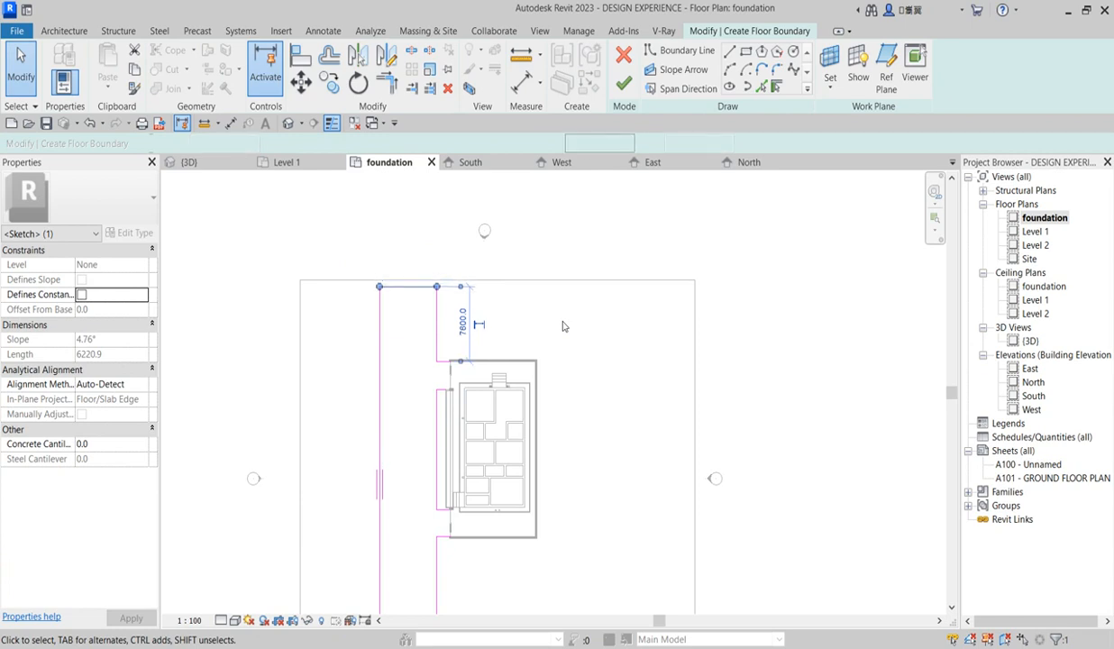
pyautogui.click(622, 82)
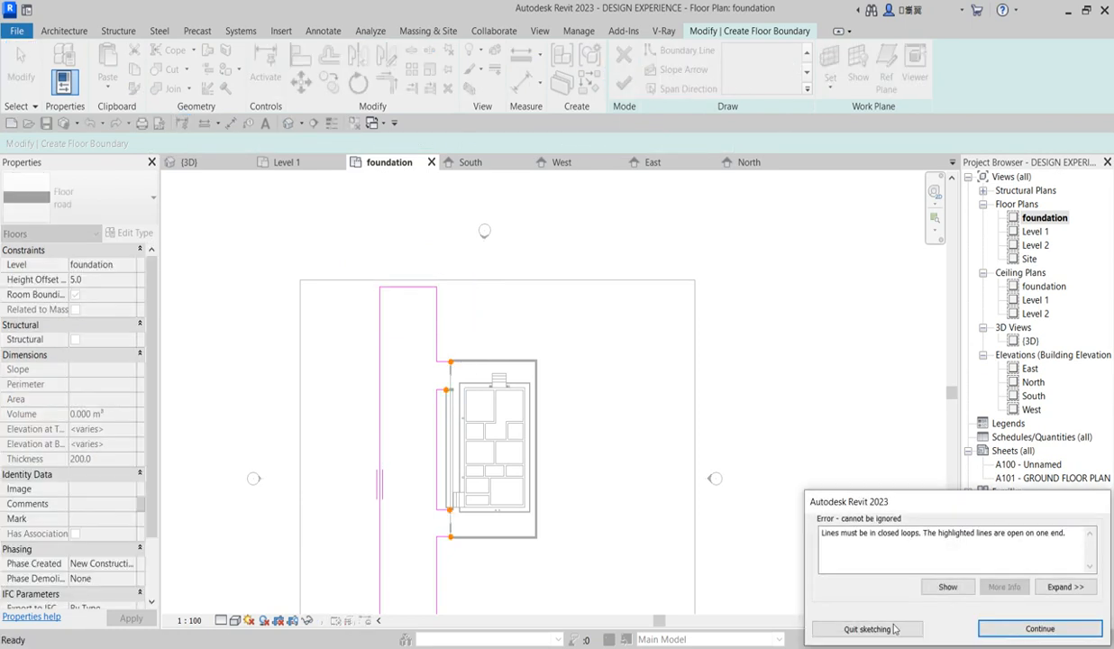
pyautogui.click(1017, 634)
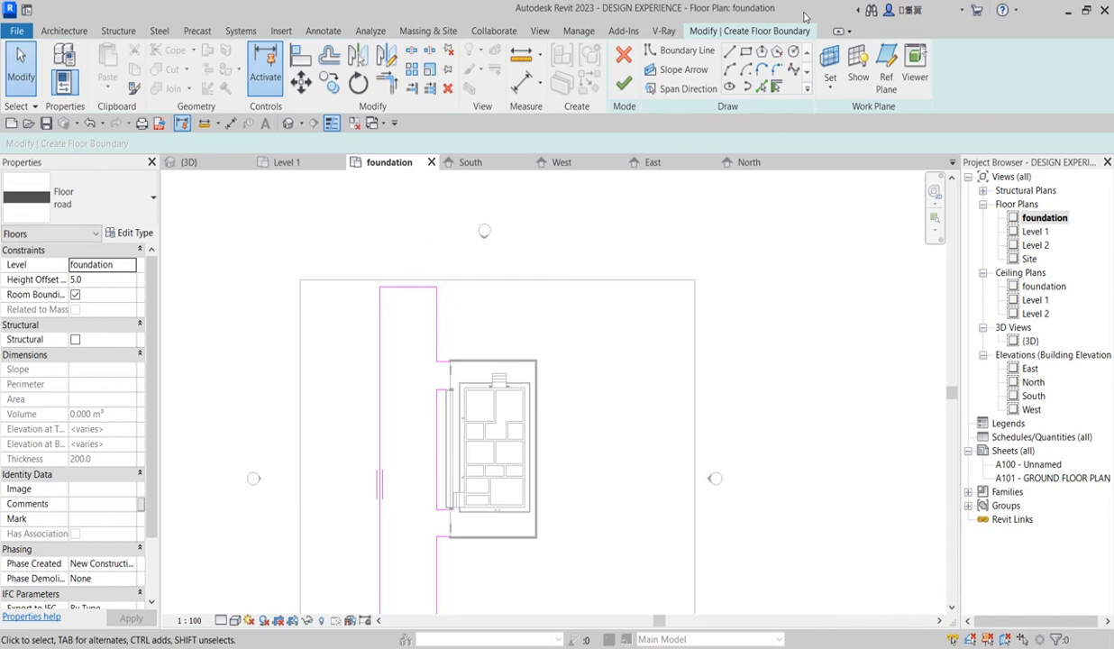
# Step: Draw a 3000 mm boundary line across the upper gate opening and trim it to a corner with the cross line at the pillar
pyautogui.click(731, 51)
pyautogui.scroll(5, 435, 392)
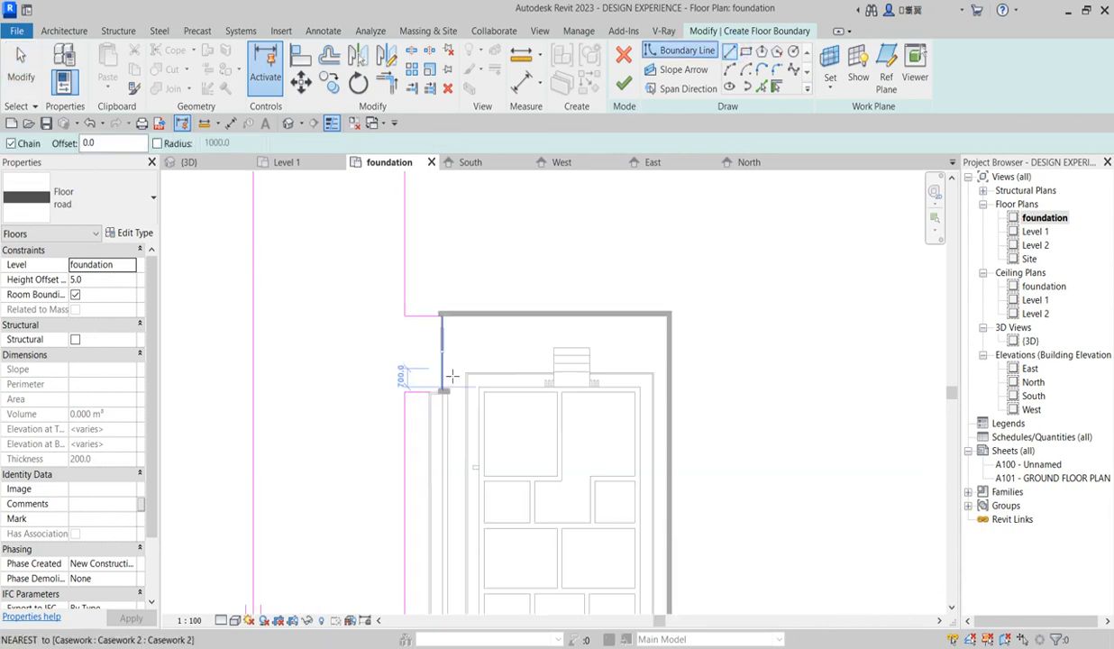
pyautogui.click(440, 299)
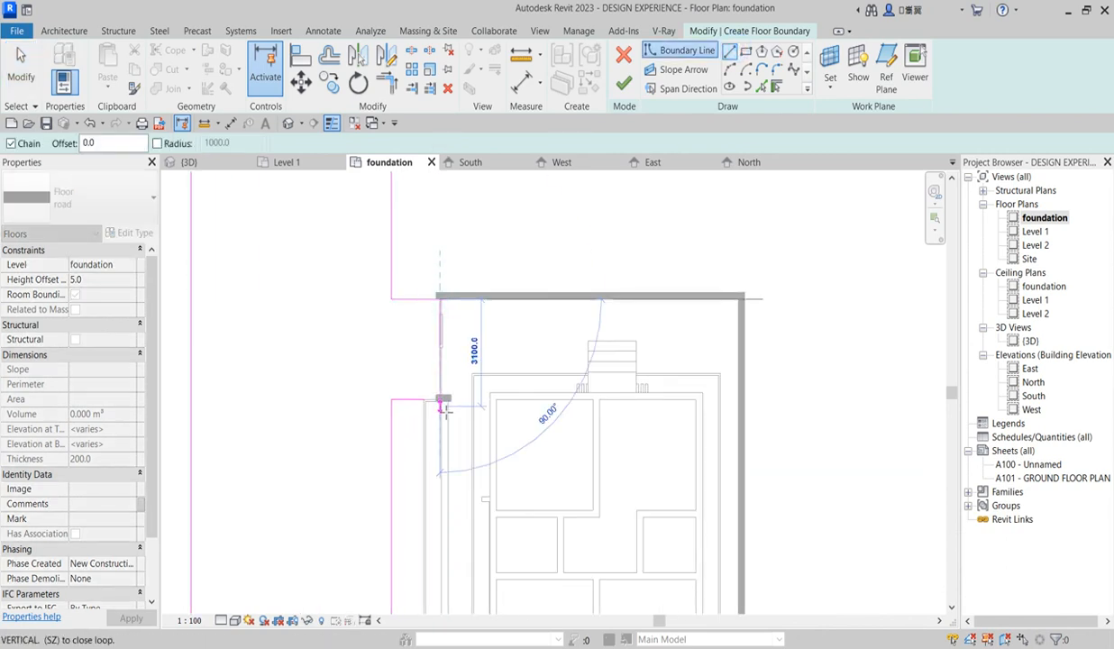
pyautogui.click(442, 398)
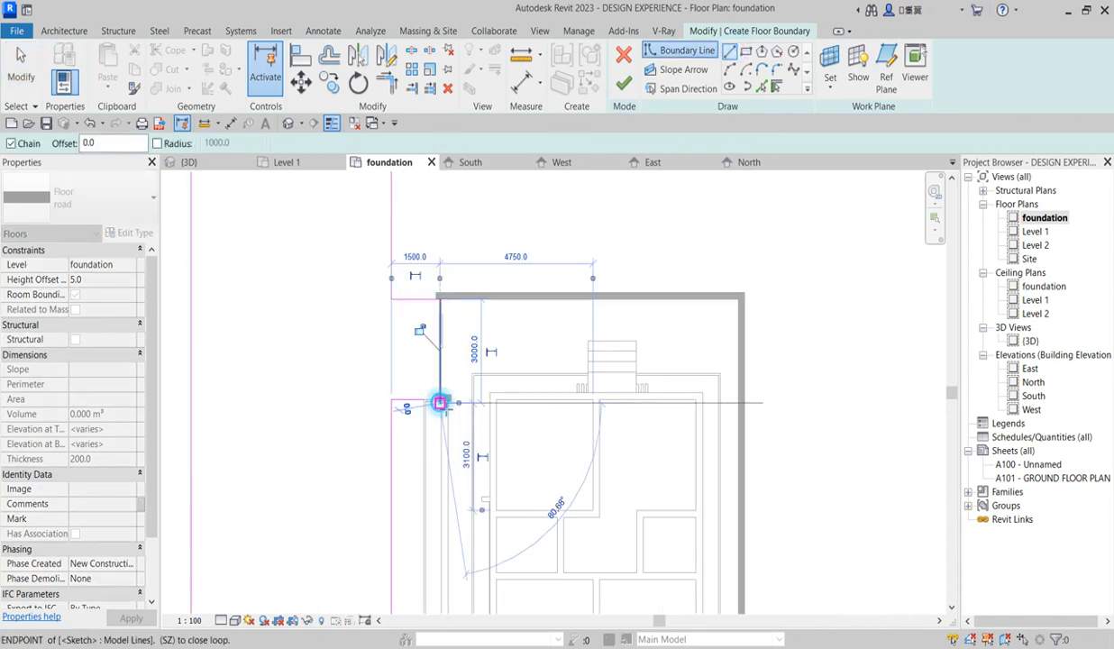
pyautogui.click(385, 83)
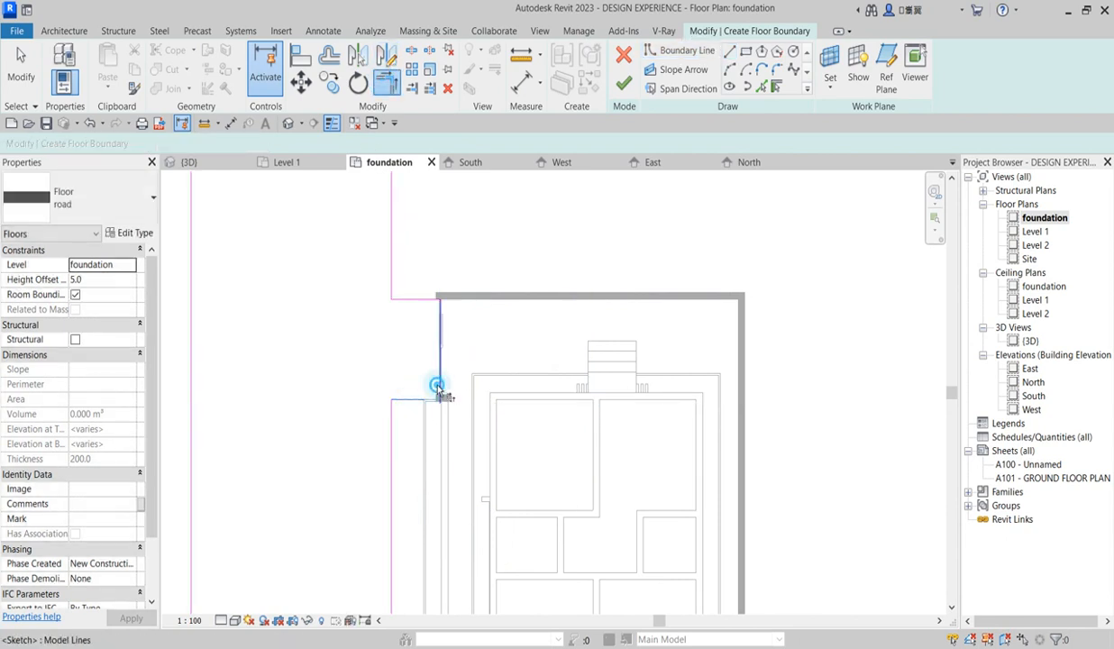
pyautogui.scroll(-3, 473, 315)
pyautogui.scroll(3, 461, 515)
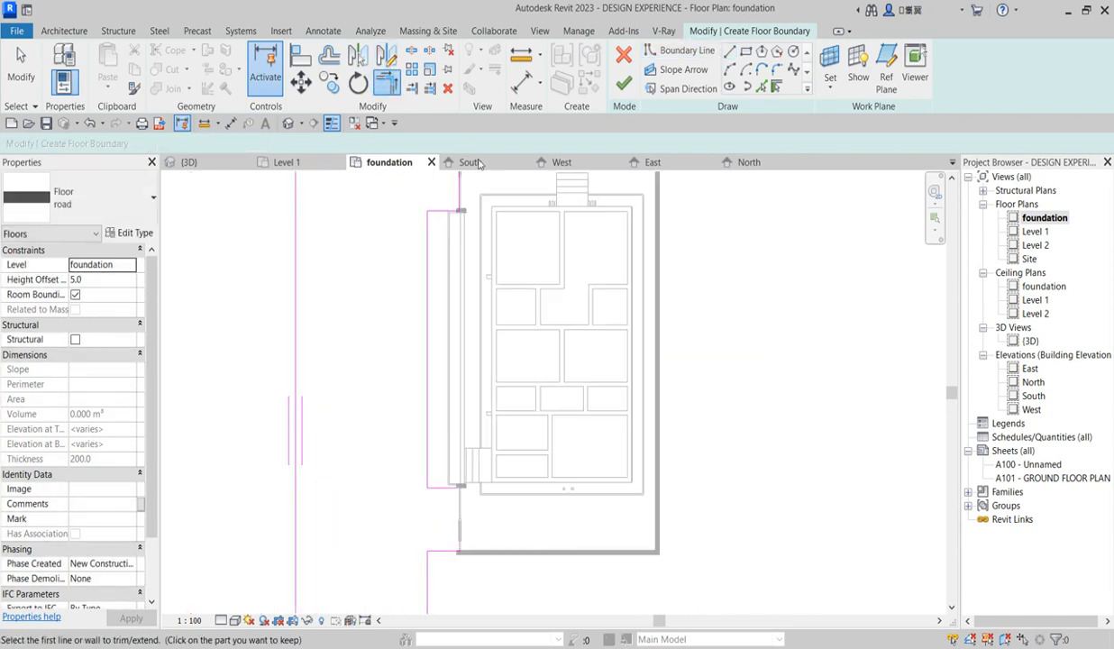
# Step: Draw a boundary line across the lower gate opening and trim it to a corner with the cross line at the pillar
pyautogui.click(682, 50)
pyautogui.scroll(2, 466, 554)
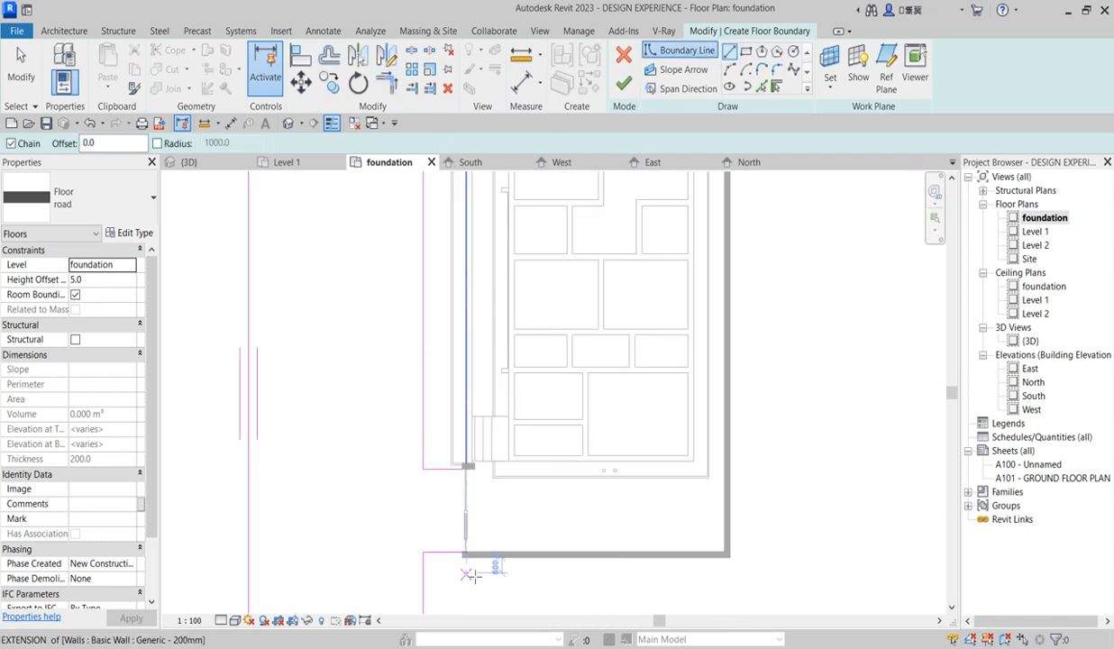
pyautogui.click(466, 551)
pyautogui.click(467, 468)
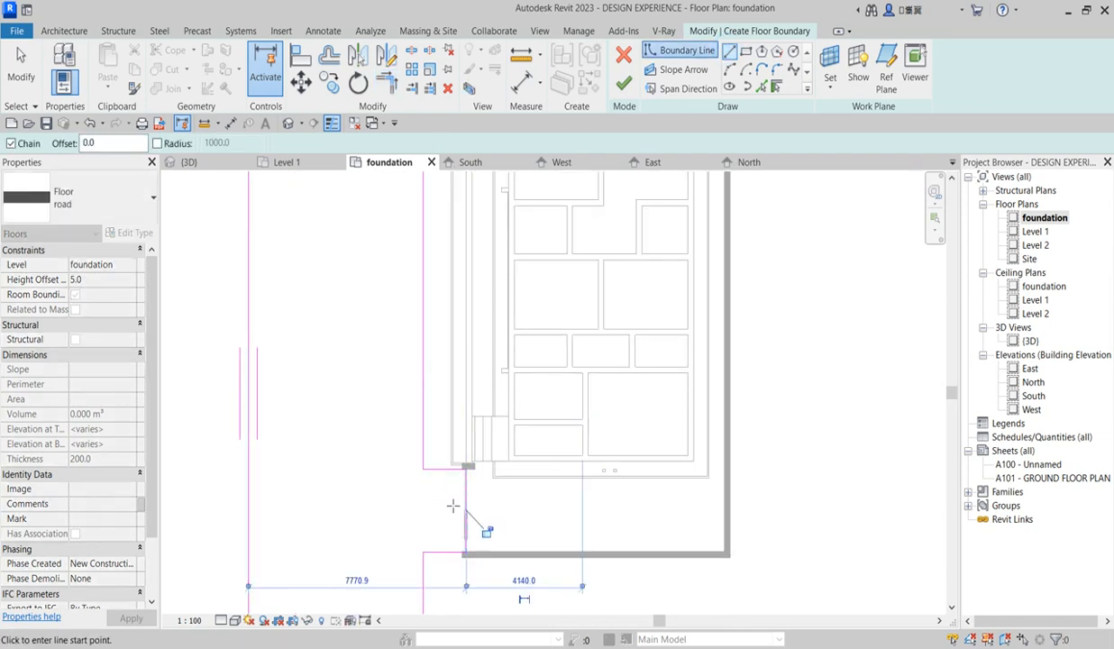
pyautogui.click(391, 89)
pyautogui.click(450, 468)
pyautogui.click(467, 492)
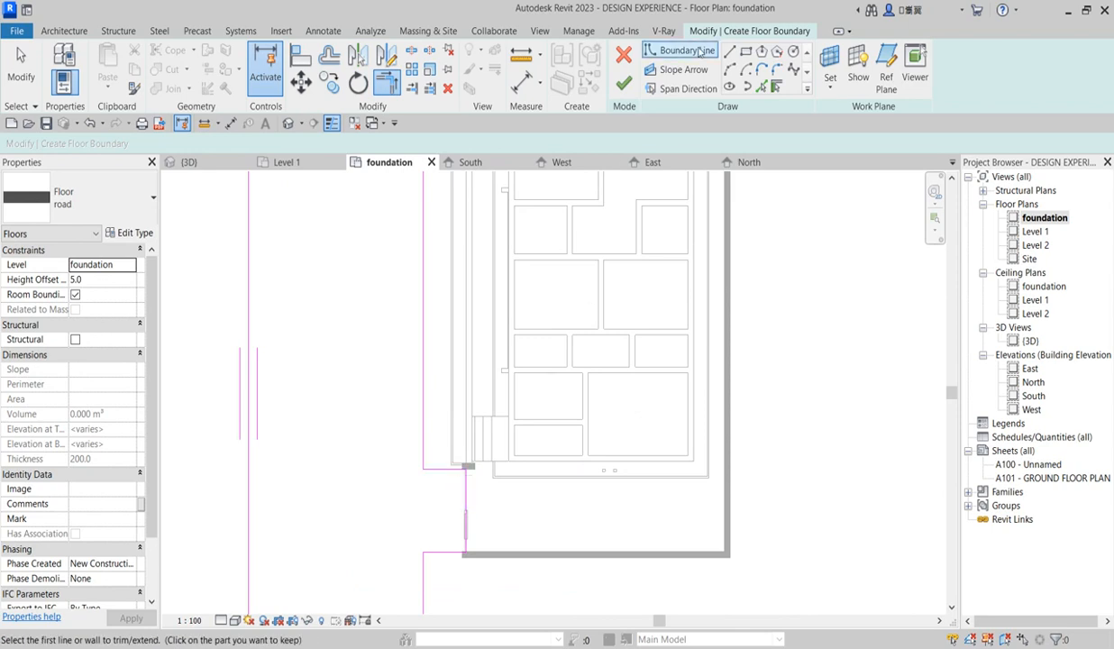
# Step: Switch to the {3D} view, finish the road floor sketch and deselect the new floor
pyautogui.click(1033, 342)
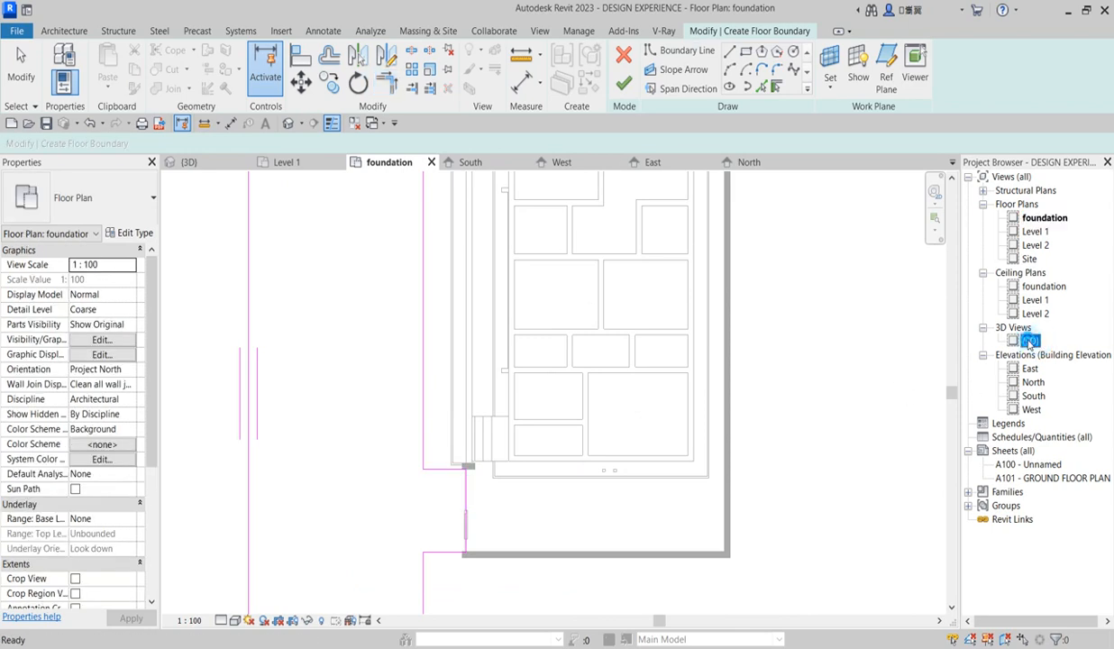
pyautogui.doubleClick(1029, 341)
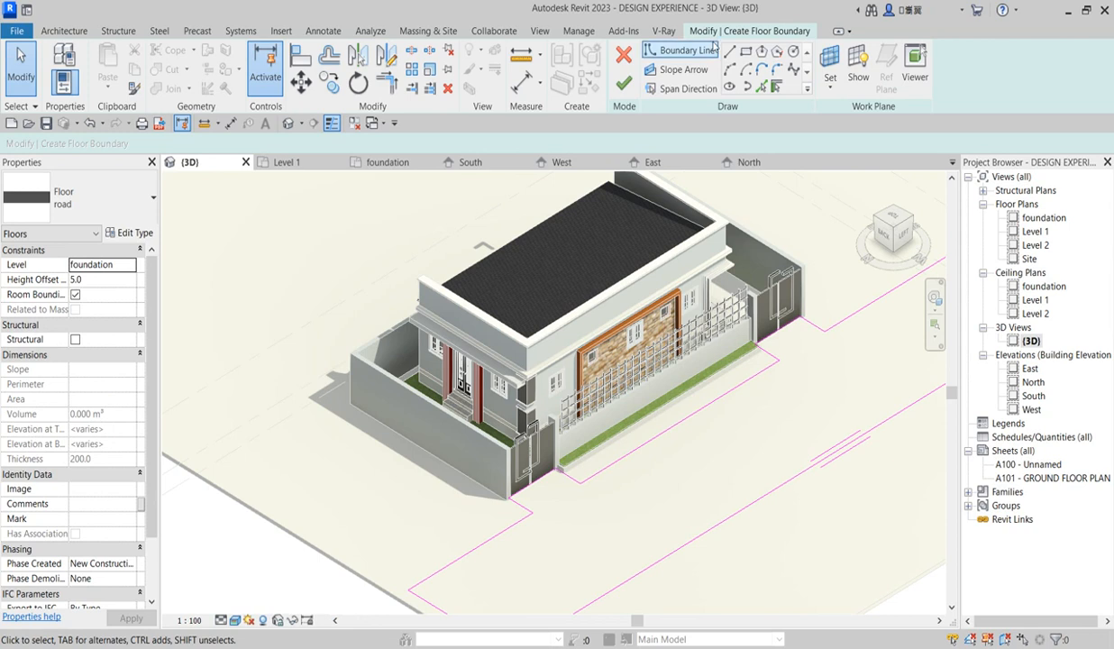
pyautogui.click(622, 83)
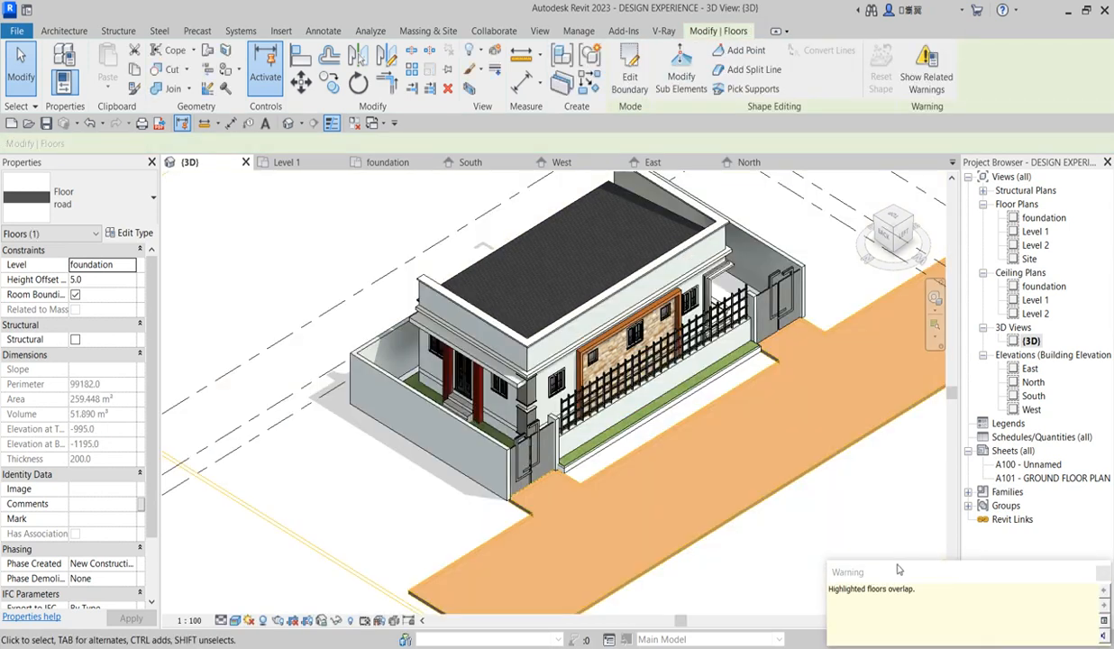
pyautogui.press('Escape')
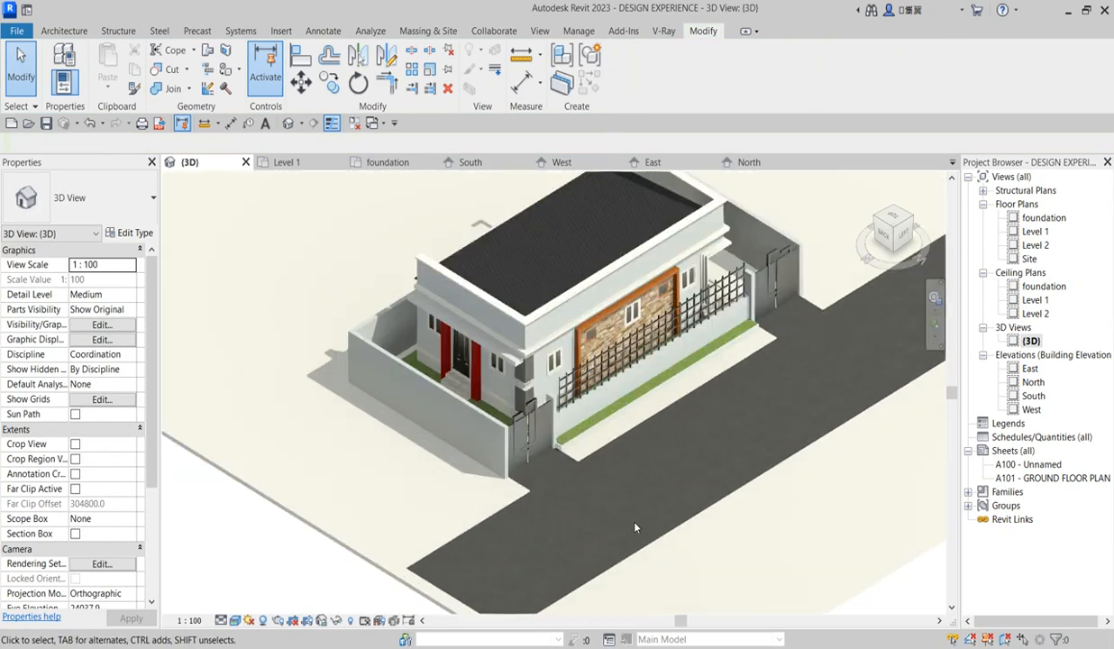
# Step: Examine the road surface around the gate and along the front wall in 3D
pyautogui.scroll(6, 596, 535)
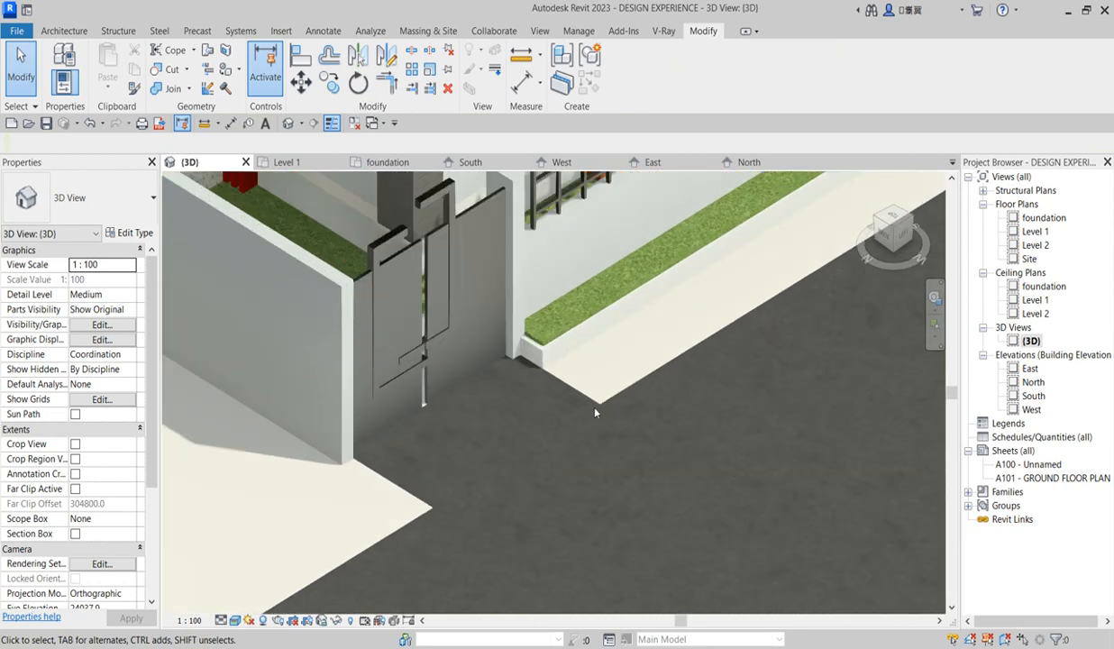
pyautogui.scroll(-8, 612, 412)
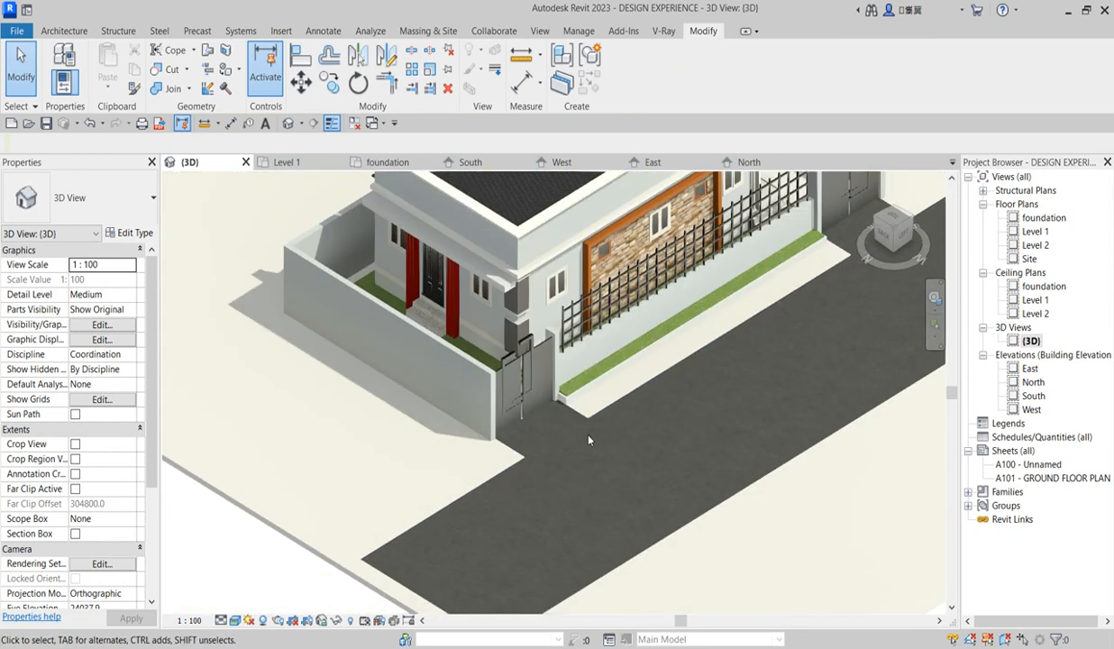
pyautogui.scroll(3, 586, 465)
pyautogui.scroll(-4, 577, 384)
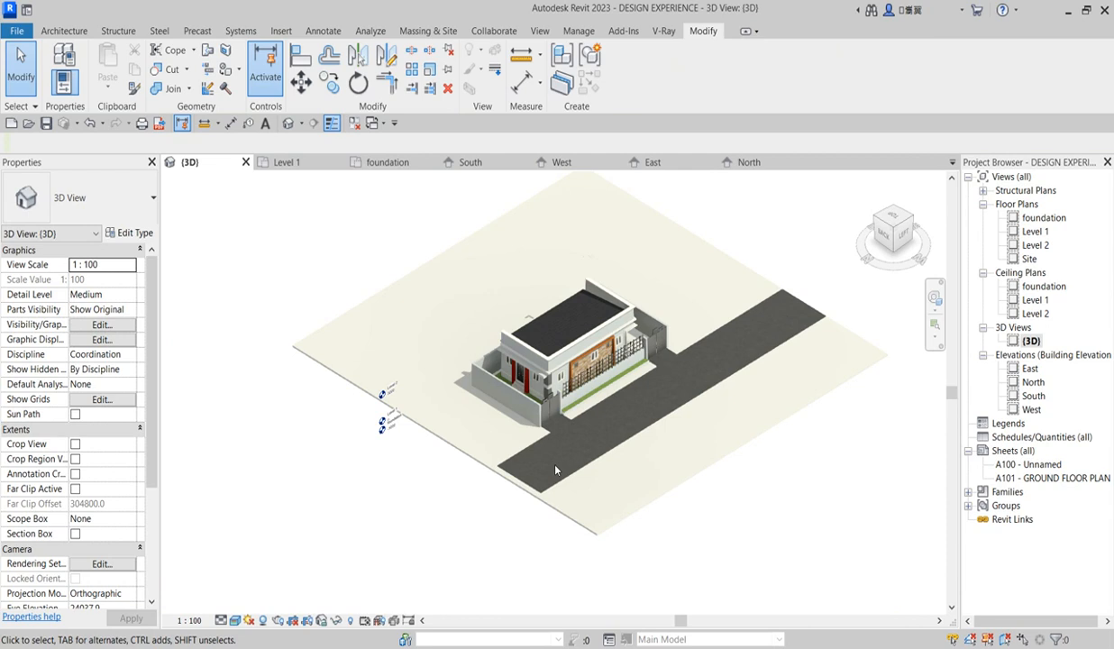
pyautogui.scroll(4, 535, 447)
pyautogui.scroll(-5, 560, 449)
pyautogui.scroll(4, 467, 417)
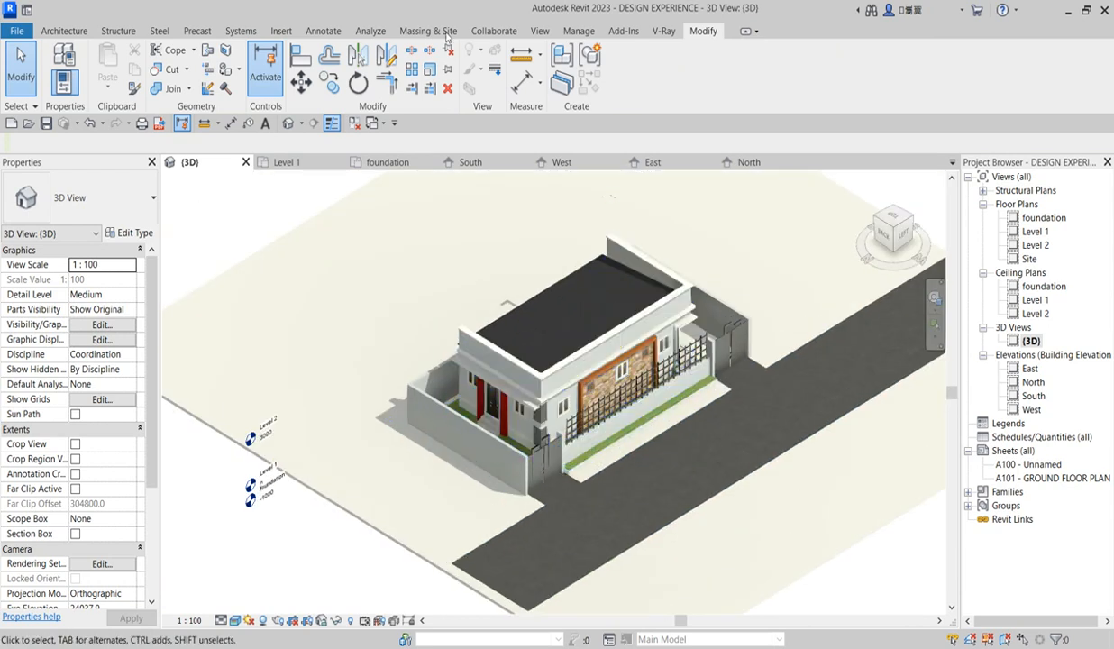
# Step: Open the foundation floor plan and choose the M_RPC Tree - Deciduous component type Blue Berry Elder - 4.5 Meters 2 for placement
pyautogui.doubleClick(1039, 220)
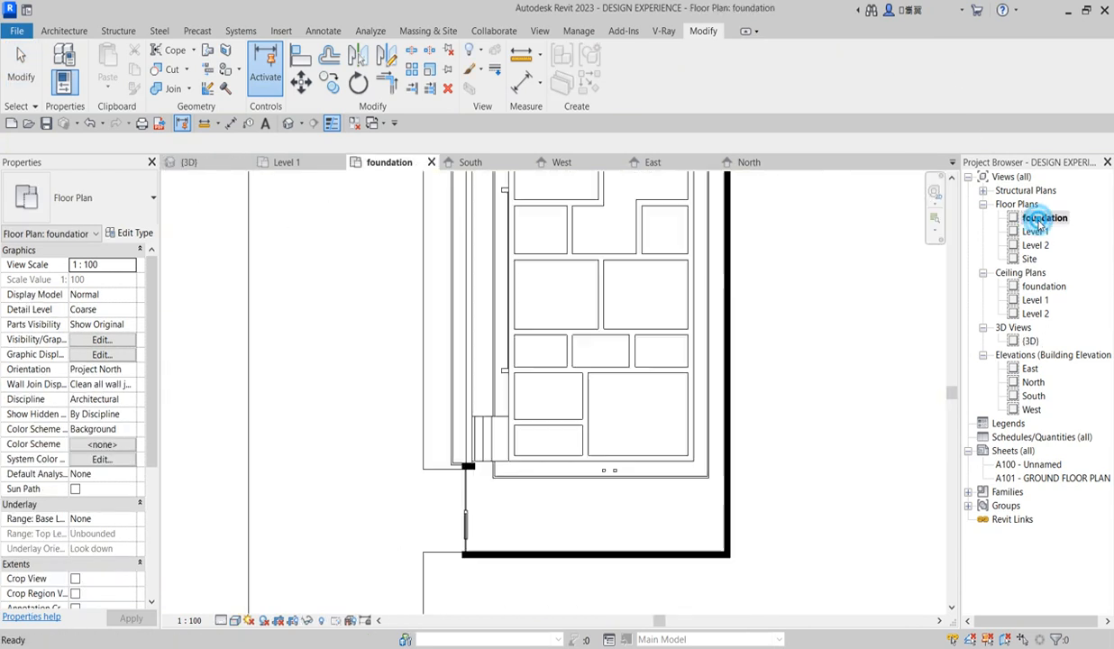
pyautogui.click(77, 33)
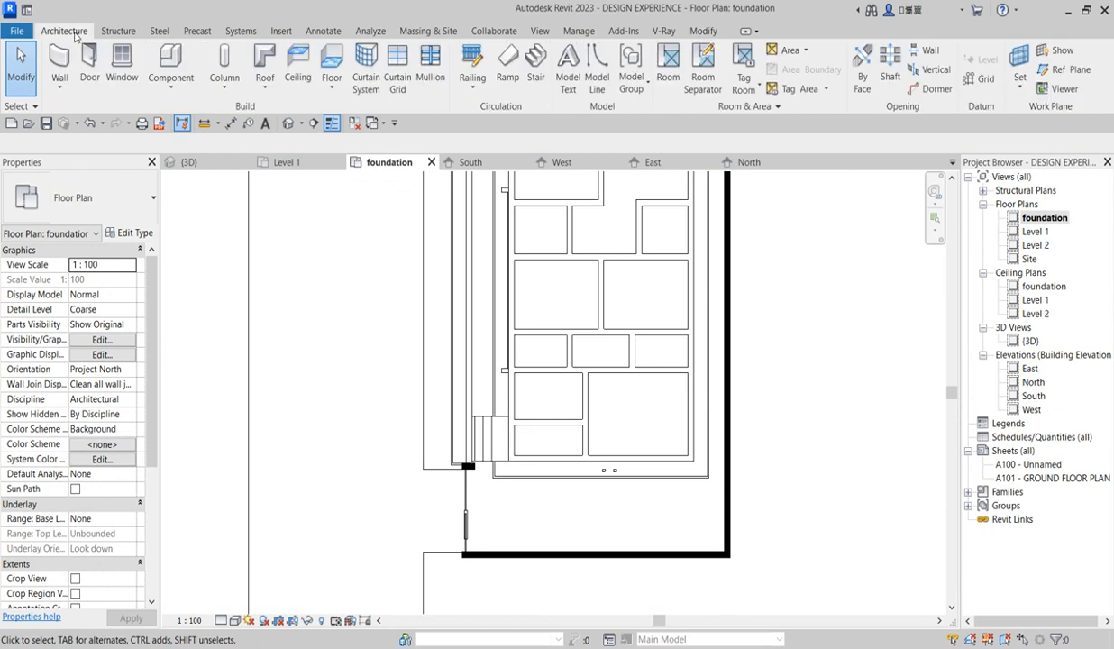
pyautogui.click(183, 68)
pyautogui.click(150, 199)
pyautogui.scroll(-3, 140, 396)
pyautogui.scroll(-20, 137, 434)
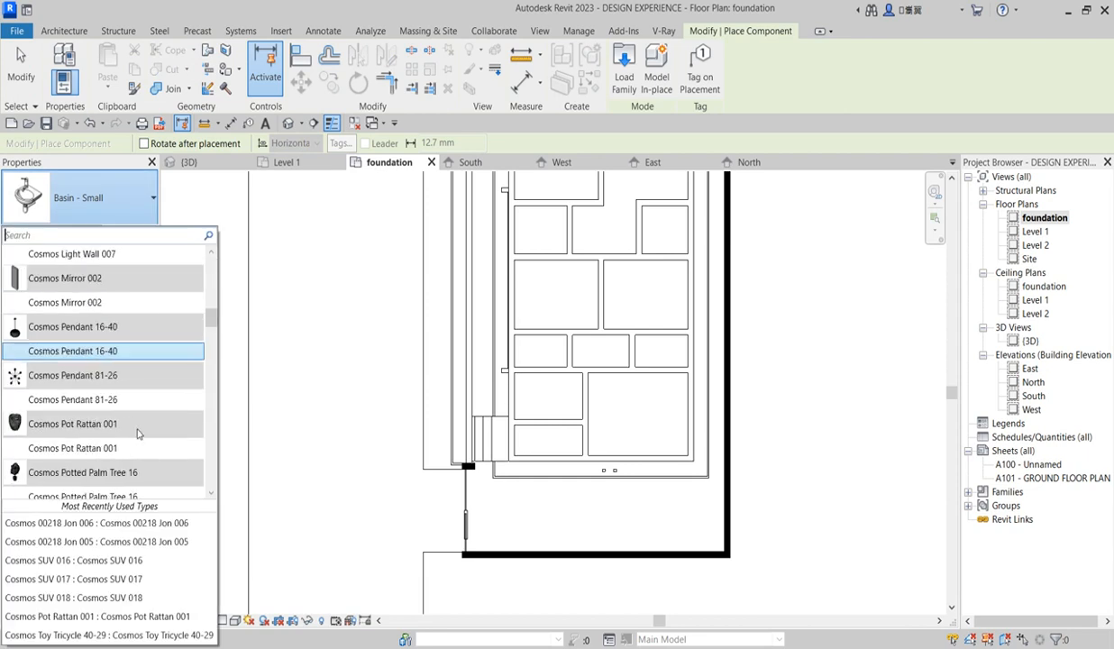
pyautogui.scroll(8, 135, 423)
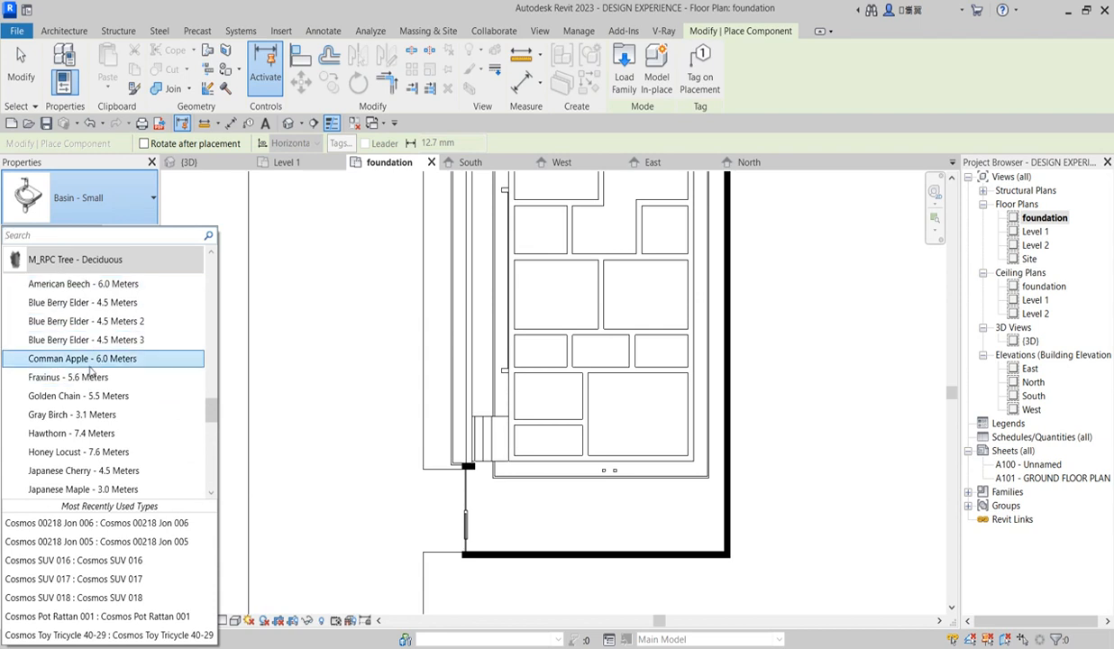
pyautogui.click(105, 329)
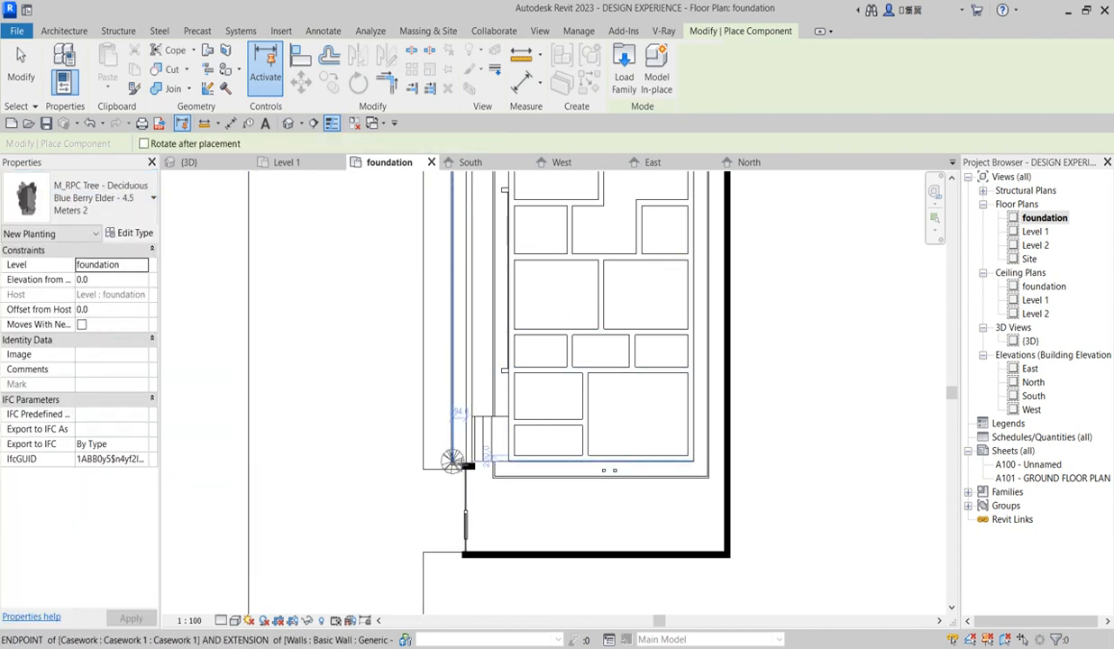
# Step: Place five trees in a row on the strip between the front wall and the road, about 900 mm from the wall
pyautogui.scroll(2, 453, 447)
pyautogui.click(434, 443)
pyautogui.scroll(-2, 416, 463)
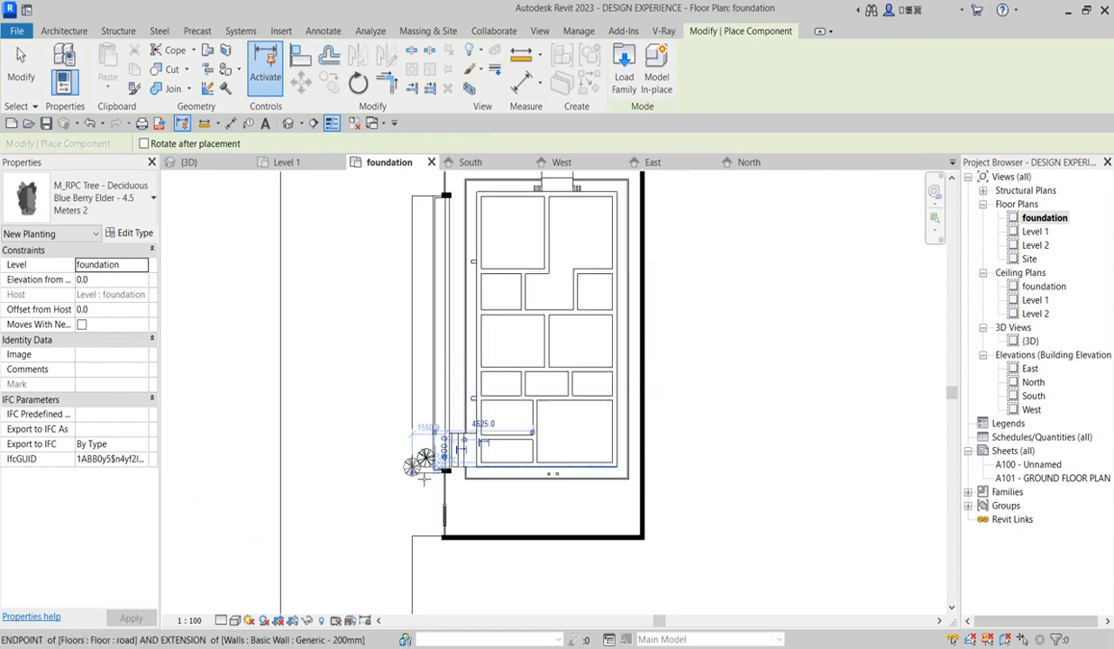
pyautogui.click(425, 401)
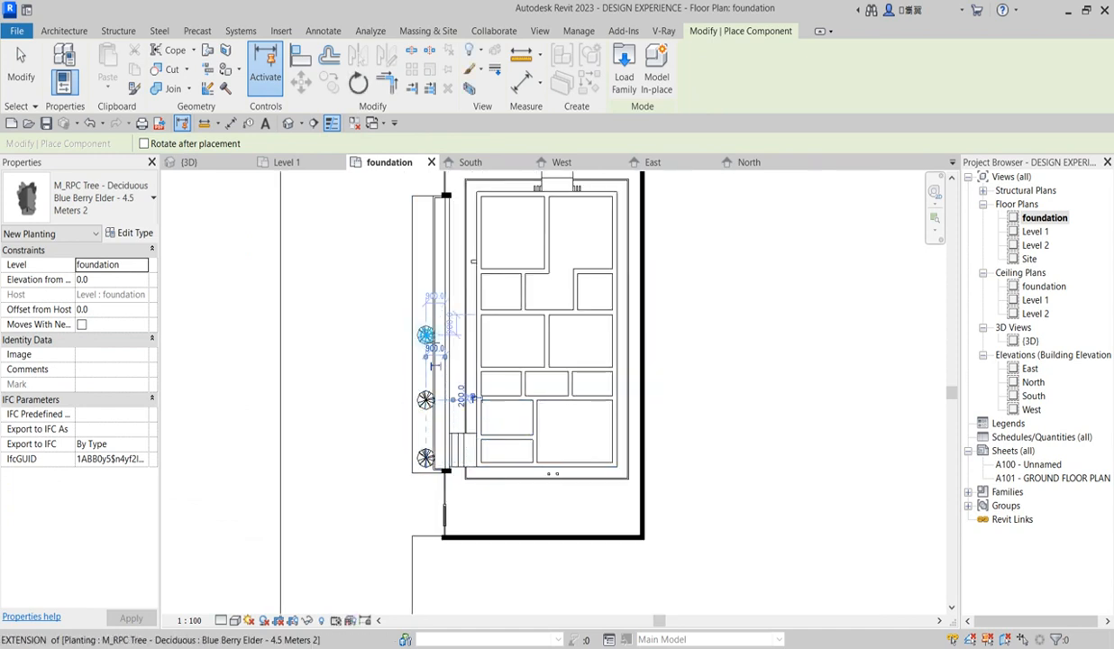
pyautogui.click(426, 335)
pyautogui.click(427, 274)
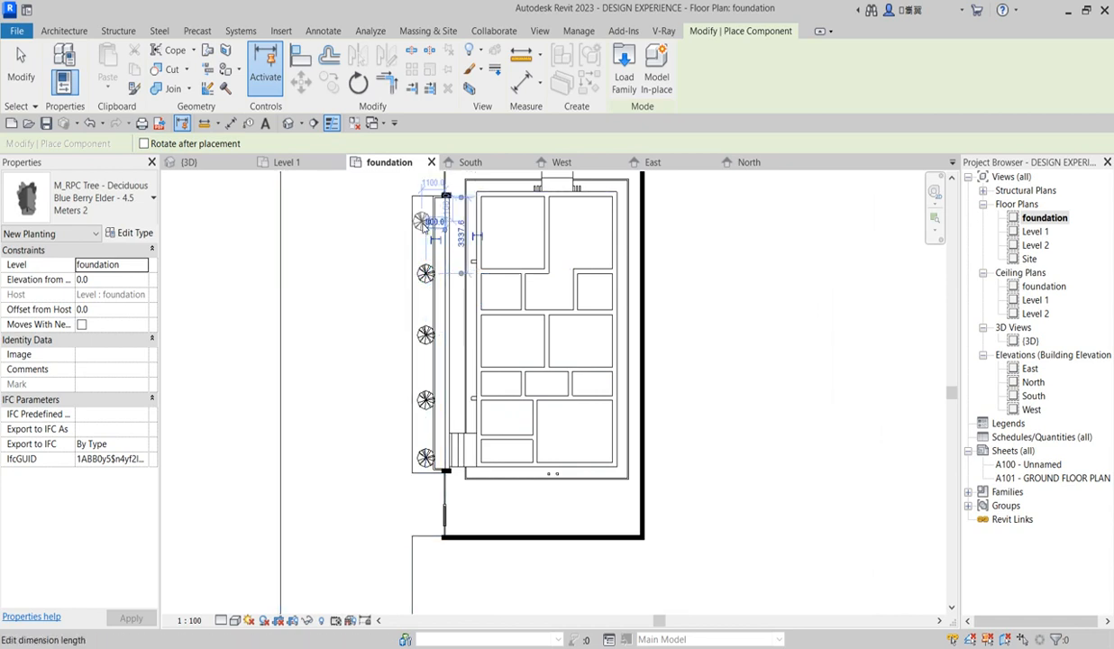
pyautogui.scroll(-1, 420, 351)
pyautogui.scroll(2, 424, 324)
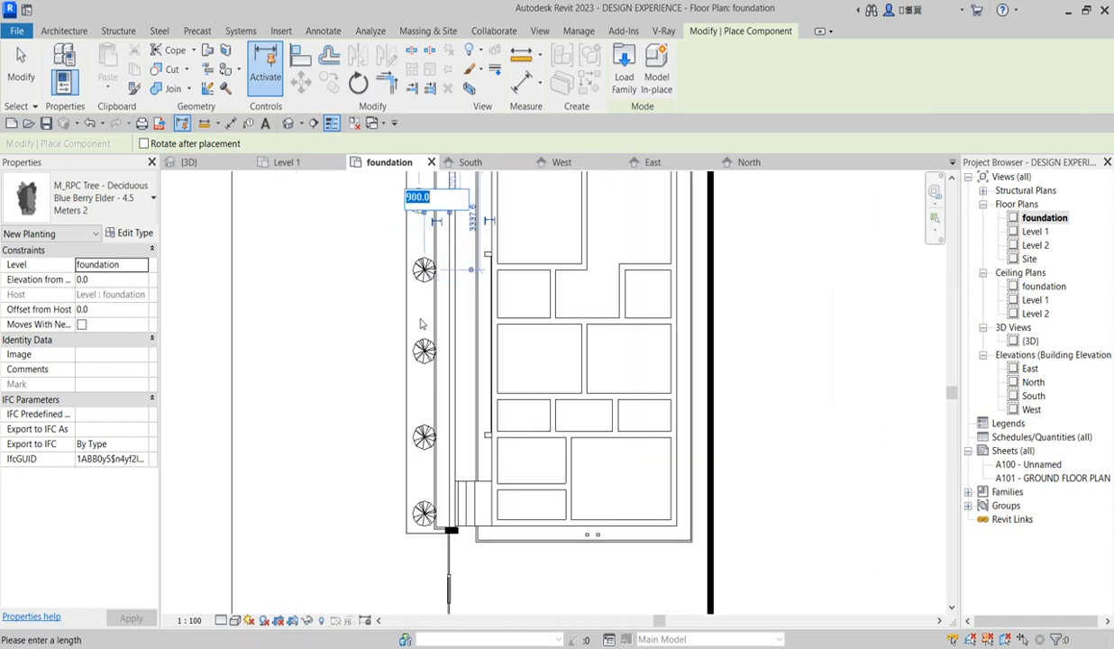
pyautogui.scroll(-2, 426, 252)
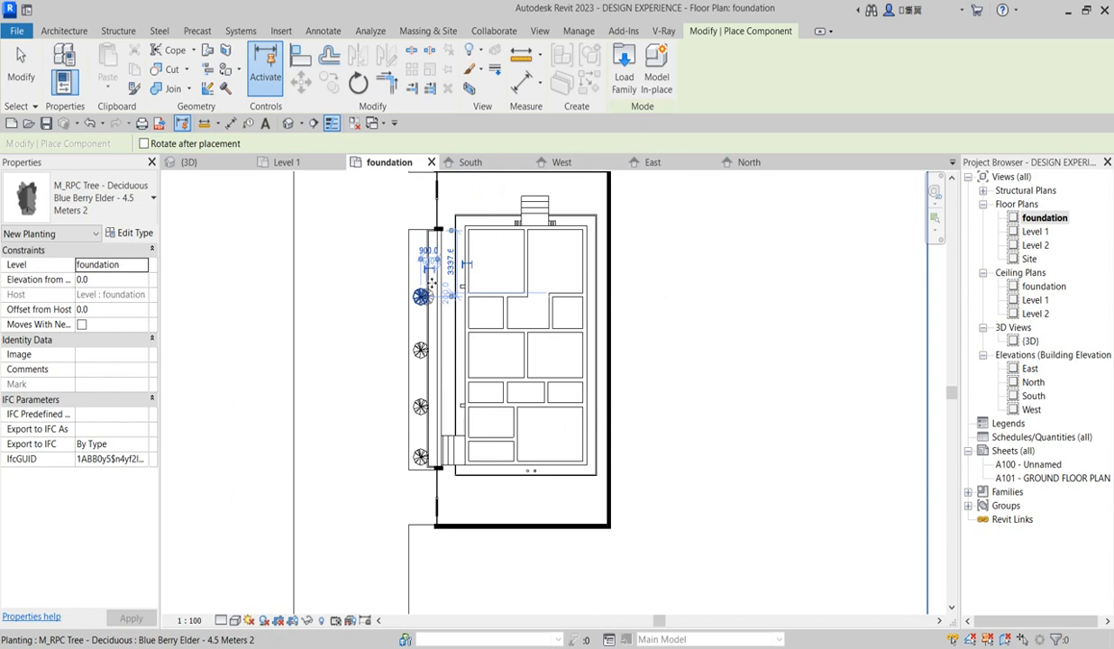
pyautogui.scroll(4, 427, 250)
pyautogui.click(421, 250)
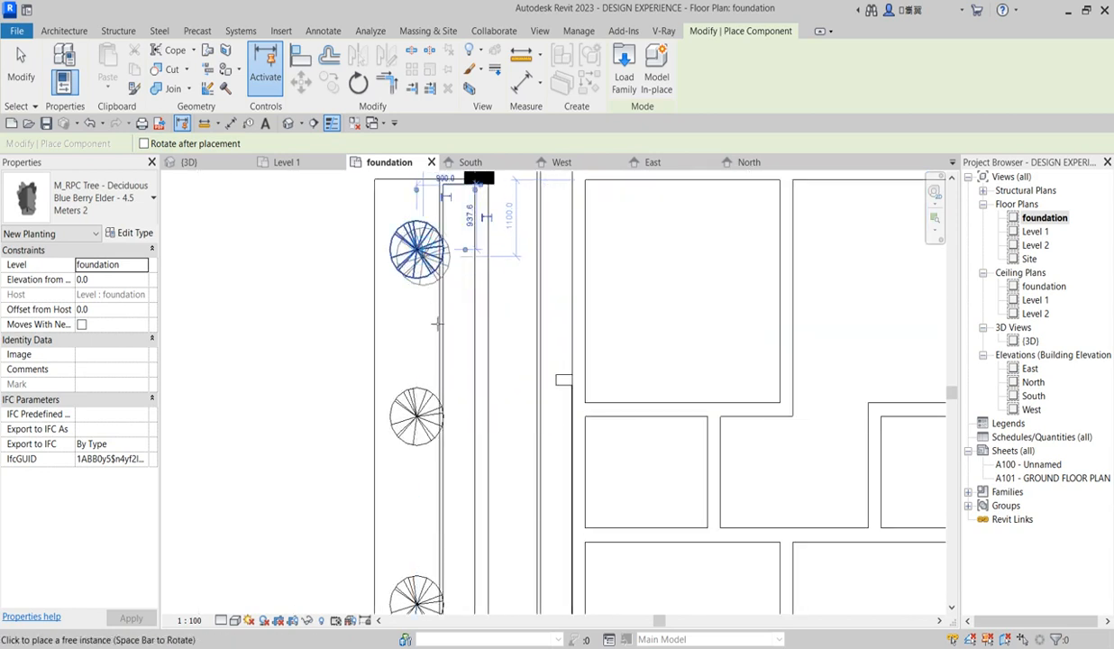
pyautogui.scroll(-2, 424, 257)
pyautogui.scroll(-3, 429, 318)
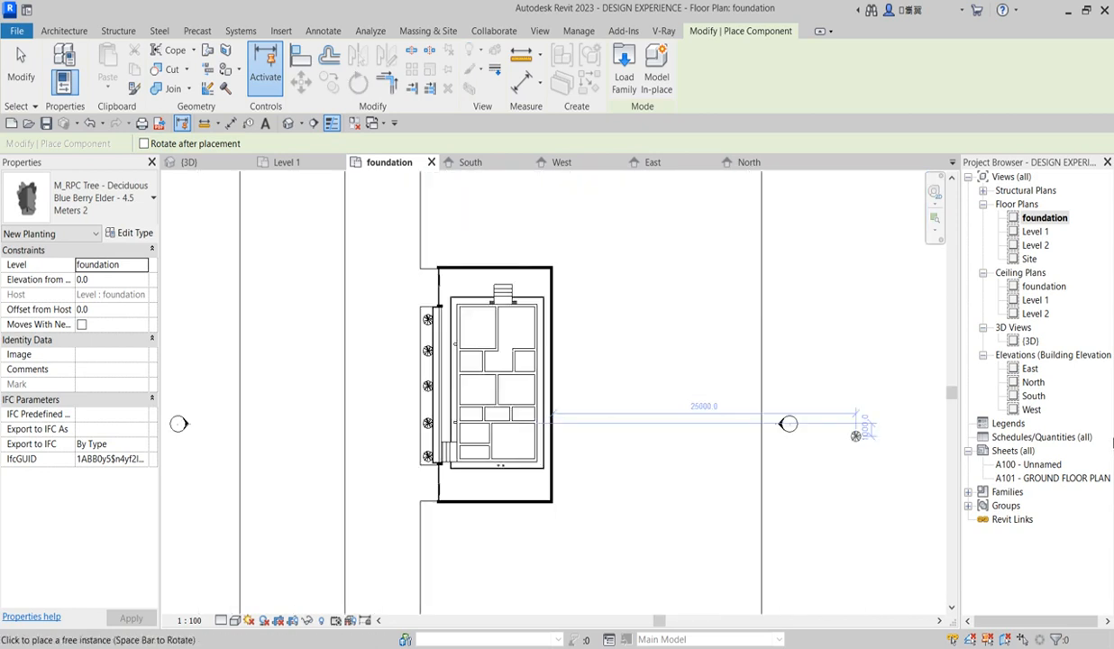
# Step: Open the {3D} view and select all five trees along the front boundary wall together
pyautogui.doubleClick(1032, 341)
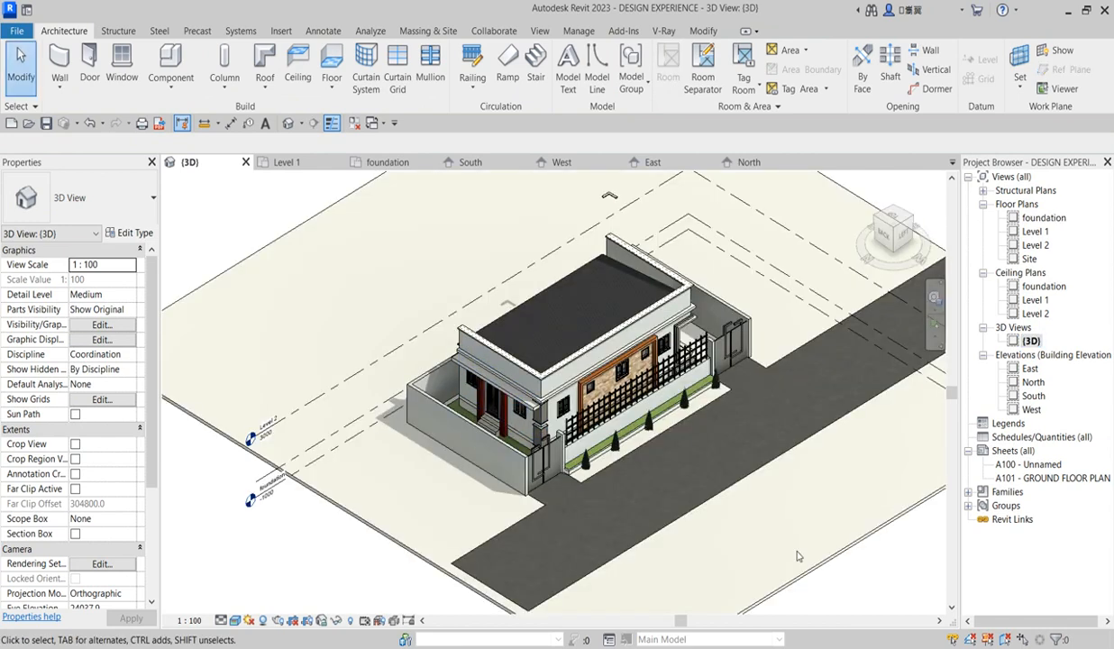
pyautogui.scroll(4, 676, 449)
pyautogui.scroll(4, 433, 428)
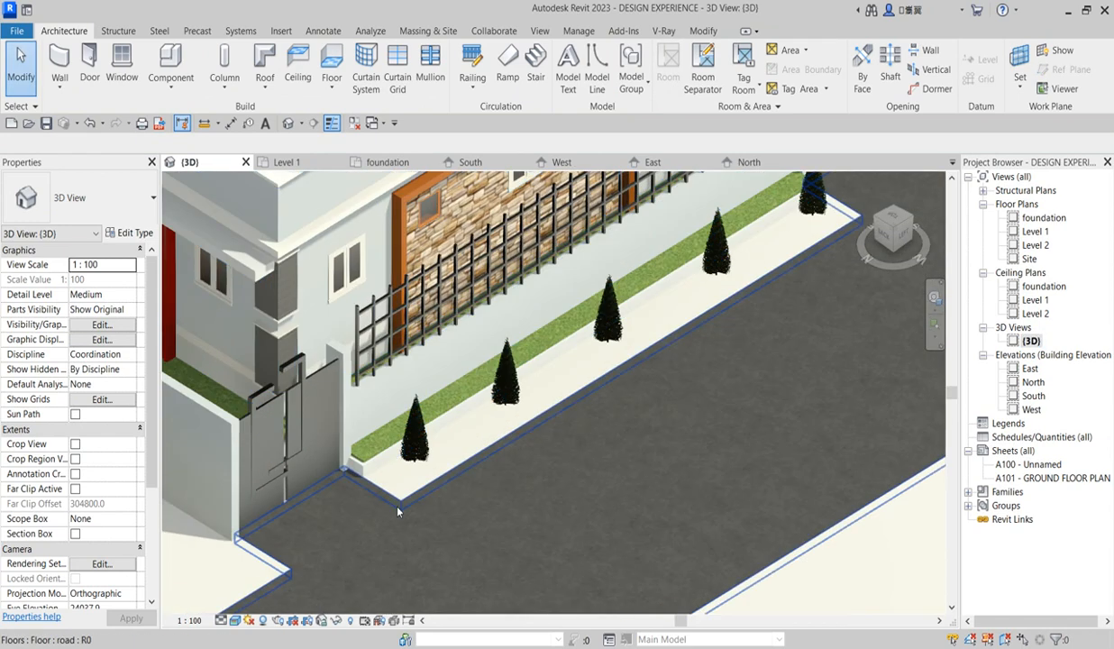
pyautogui.click(423, 412)
pyautogui.keyDown('ctrl'); pyautogui.moveTo(423, 412); pyautogui.dragTo(545, 341); pyautogui.keyUp('ctrl')
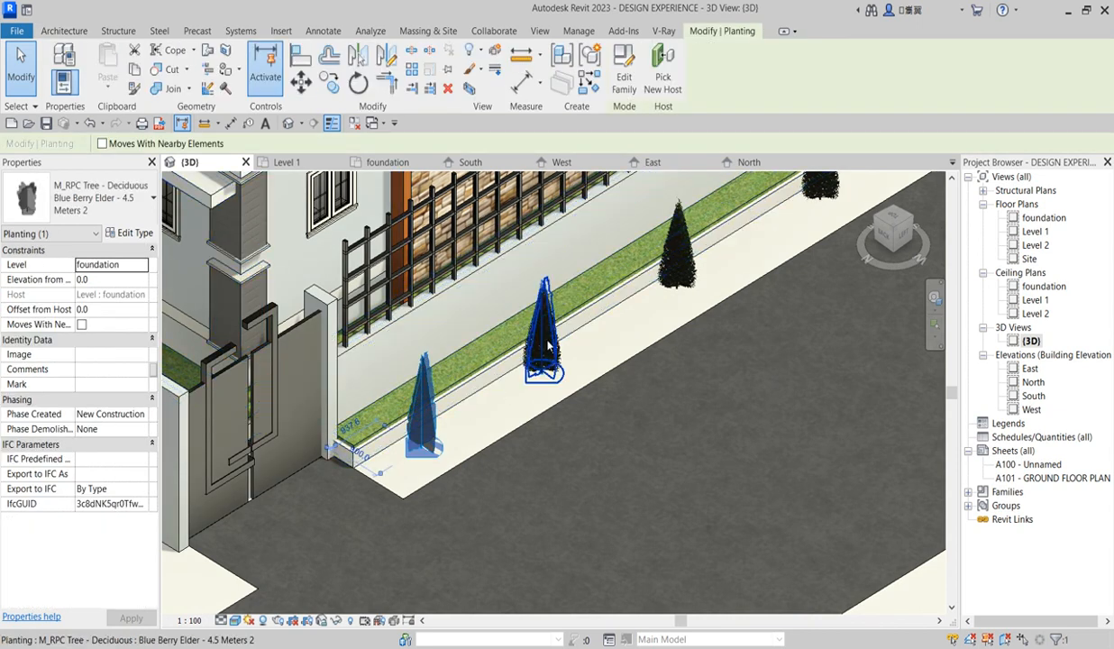
pyautogui.keyDown('ctrl'); pyautogui.click(680, 252); pyautogui.keyUp('ctrl')
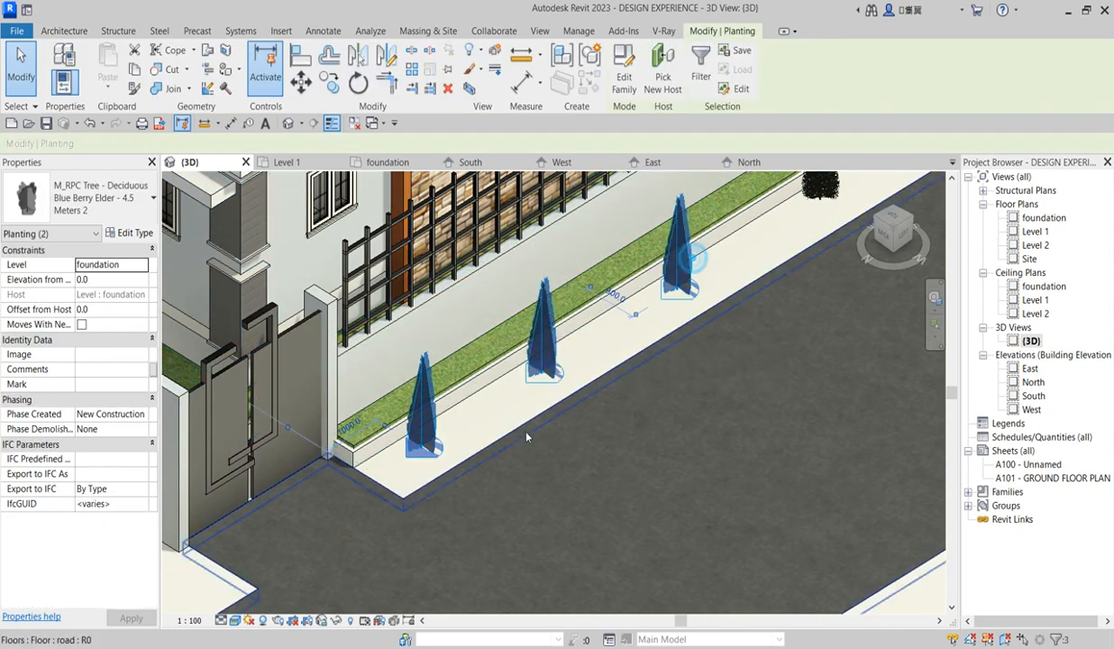
pyautogui.scroll(-3, 694, 316)
pyautogui.keyDown('ctrl'); pyautogui.click(672, 295); pyautogui.keyUp('ctrl')
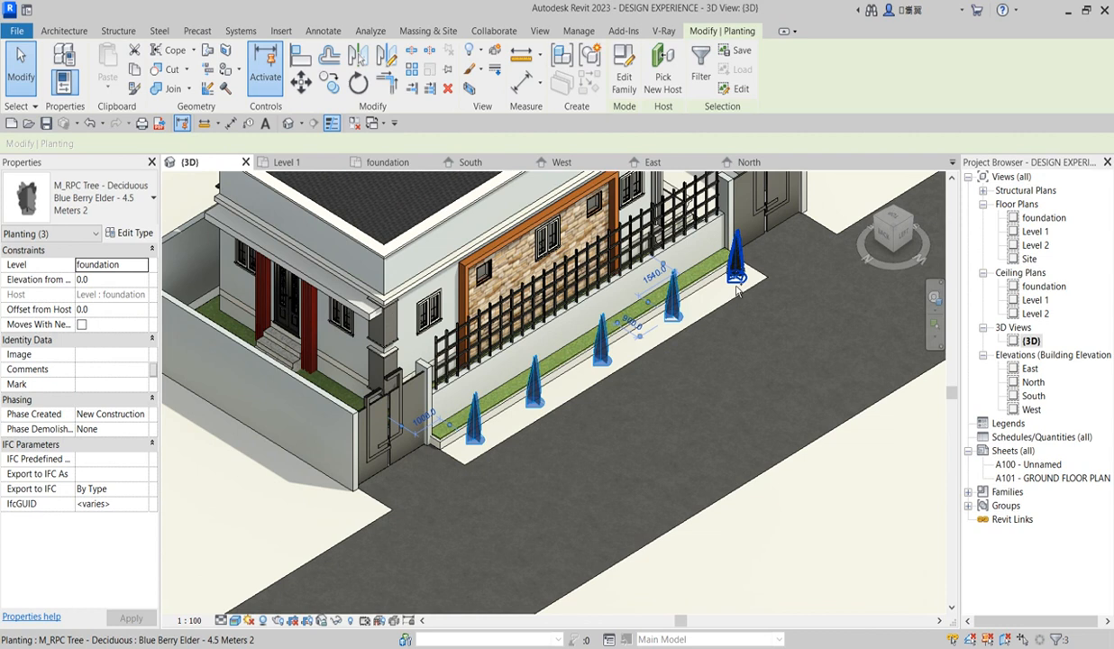
pyautogui.keyDown('ctrl'); pyautogui.click(734, 260); pyautogui.keyUp('ctrl')
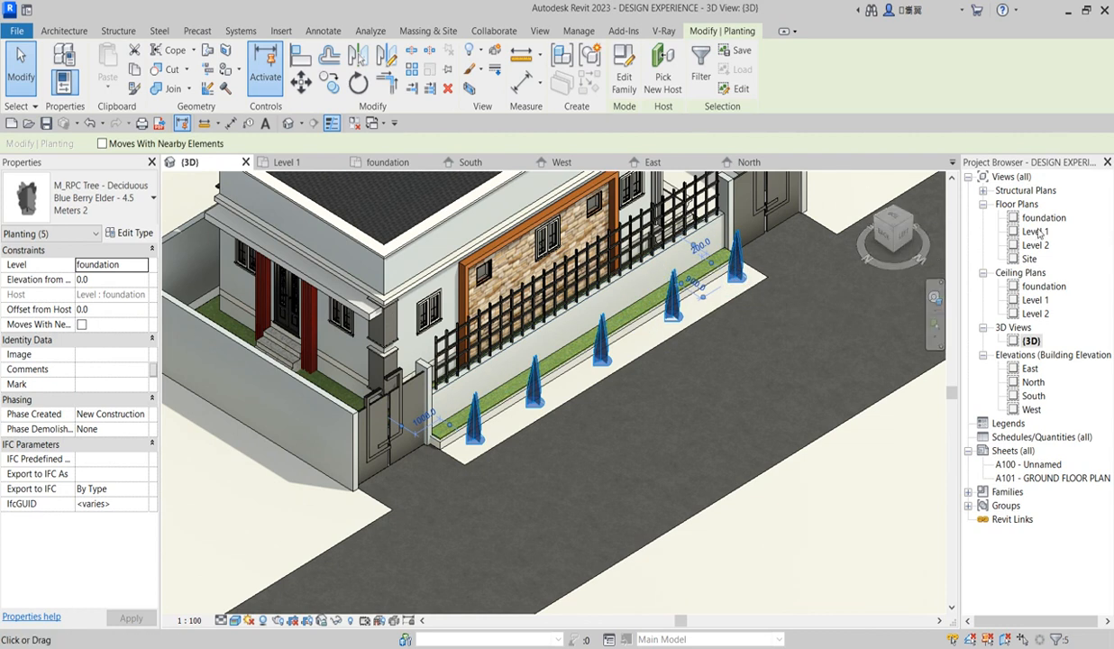
# Step: In the foundation floor plan, move the five selected trees about 600 mm horizontally towards the front wall, onto the grass strip
pyautogui.doubleClick(1038, 218)
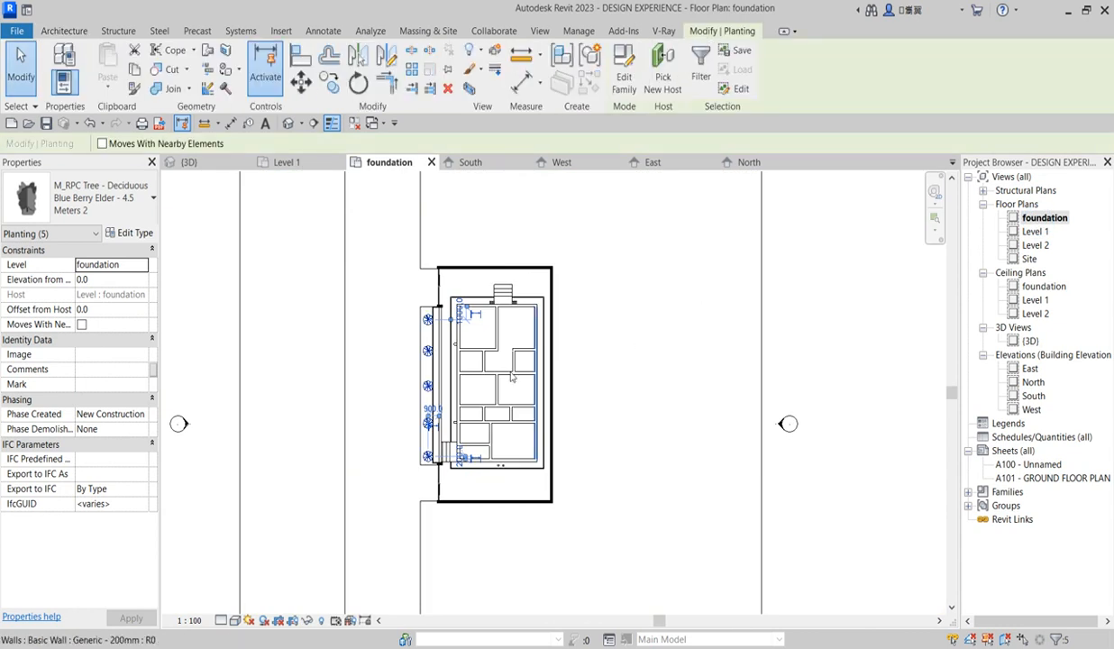
pyautogui.click(301, 82)
pyautogui.scroll(2, 446, 283)
pyautogui.scroll(3, 467, 290)
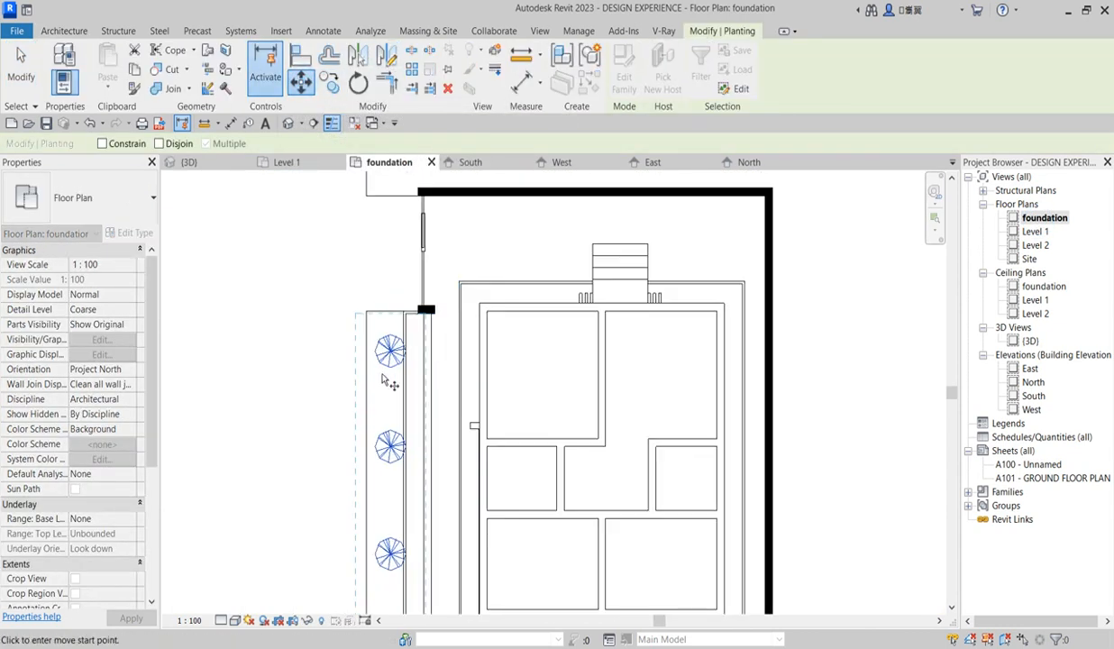
pyautogui.click(397, 340)
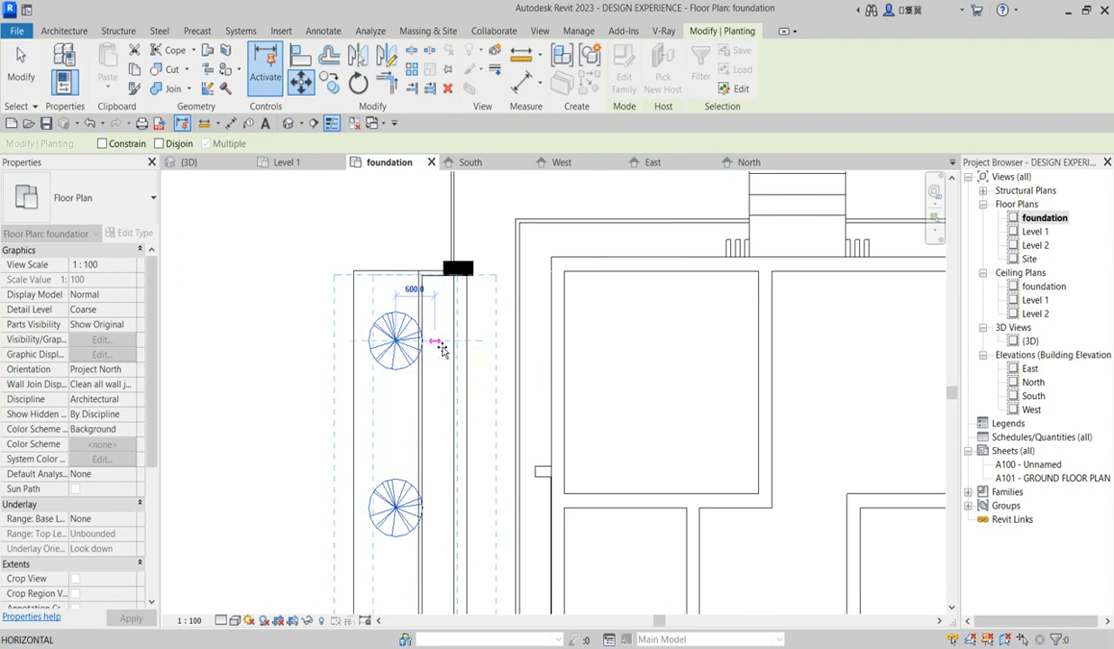
pyautogui.click(440, 349)
pyautogui.scroll(-3, 437, 349)
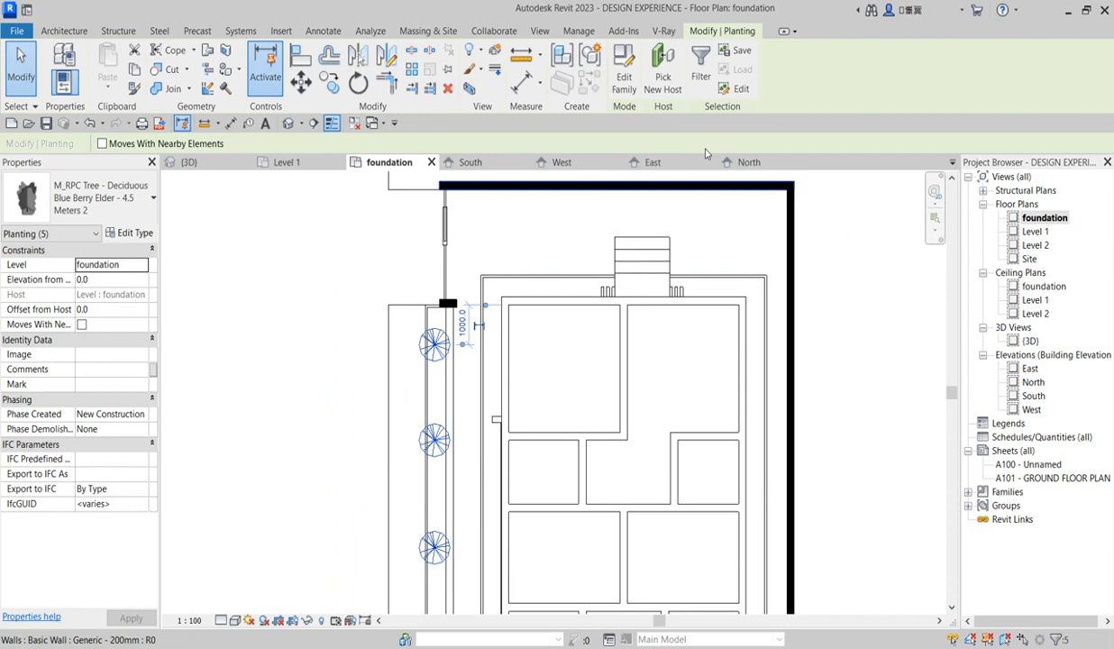
# Step: Return to the {3D} view and examine the tree row on the grass strip, the gates and the front of the house
pyautogui.doubleClick(1029, 340)
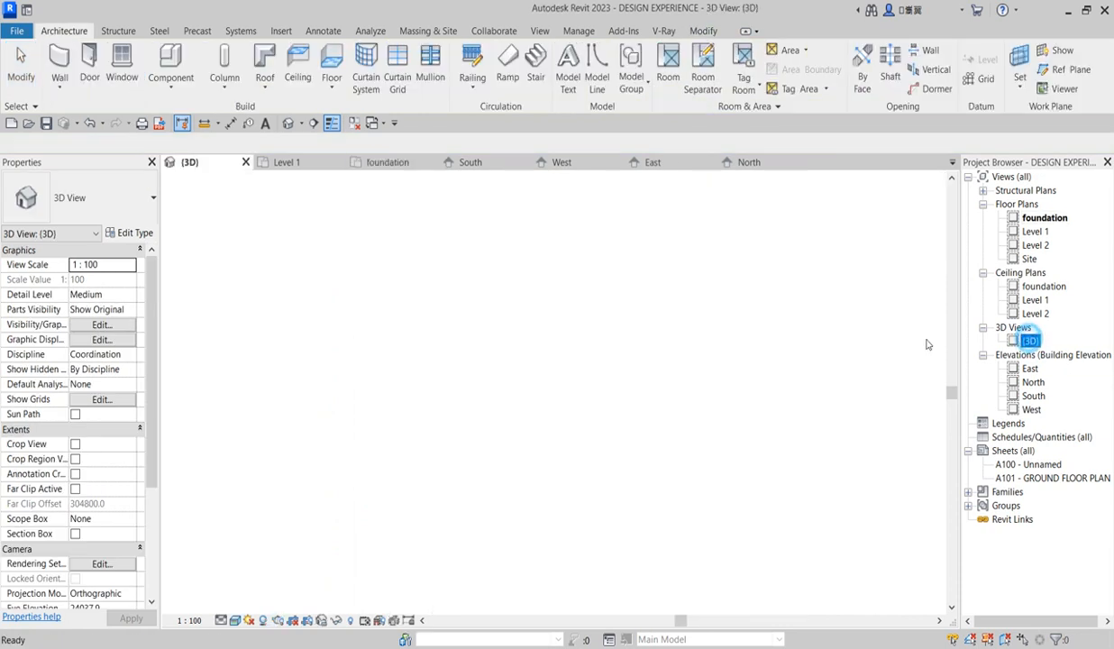
pyautogui.scroll(-4, 540, 457)
pyautogui.scroll(5, 545, 450)
pyautogui.scroll(-2, 554, 442)
pyautogui.scroll(5, 644, 305)
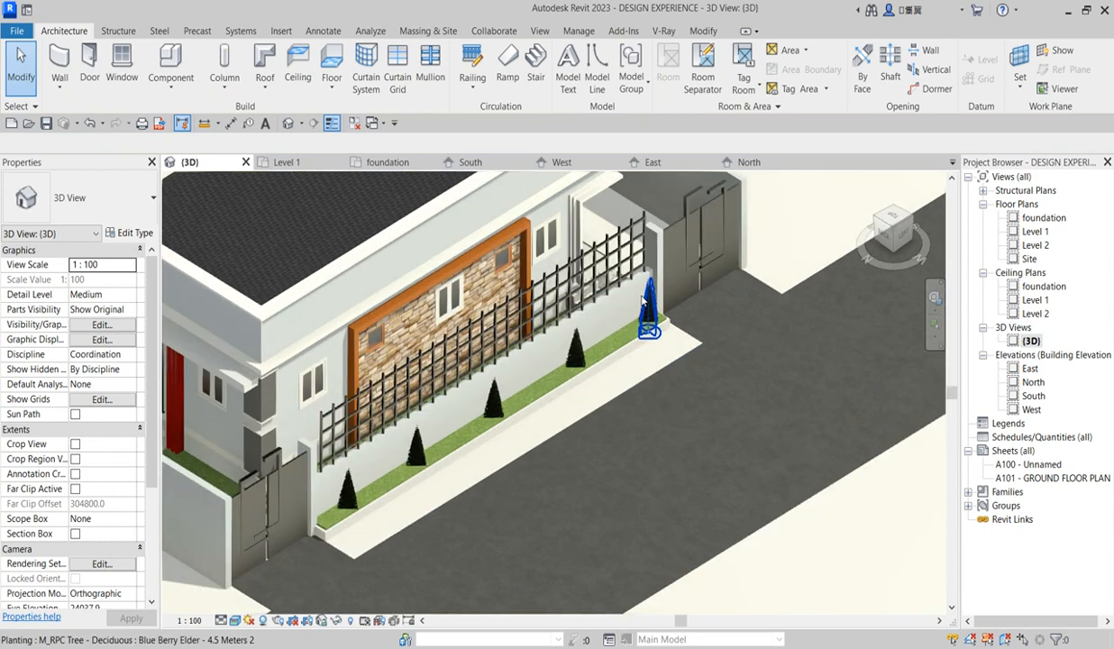
pyautogui.scroll(4, 658, 315)
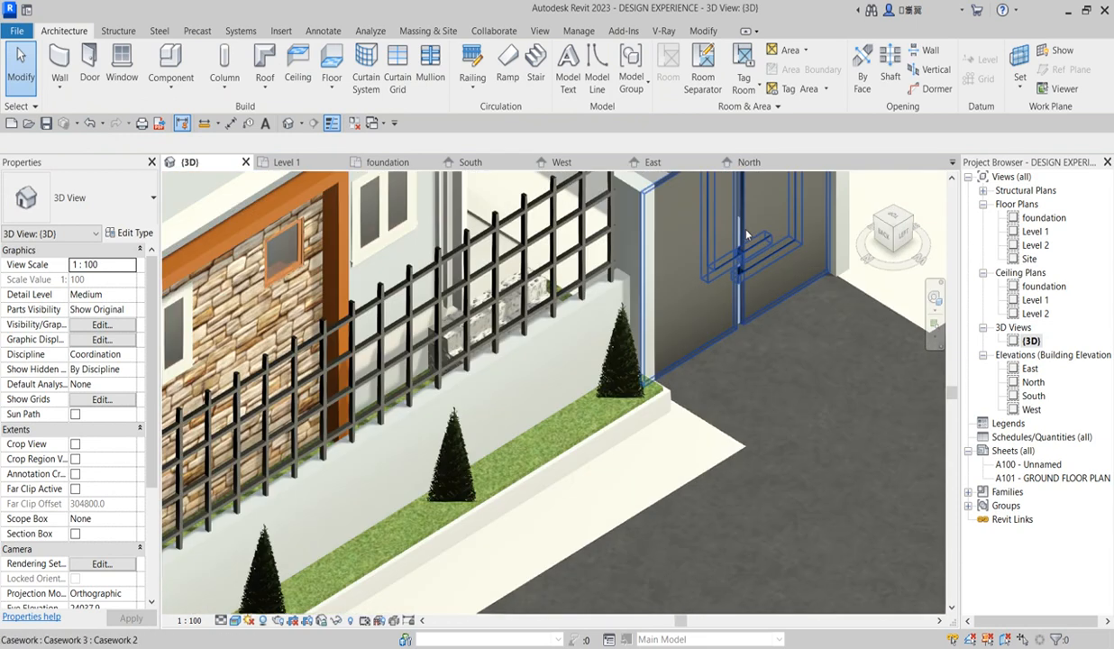
pyautogui.scroll(-6, 680, 363)
pyautogui.scroll(5, 708, 365)
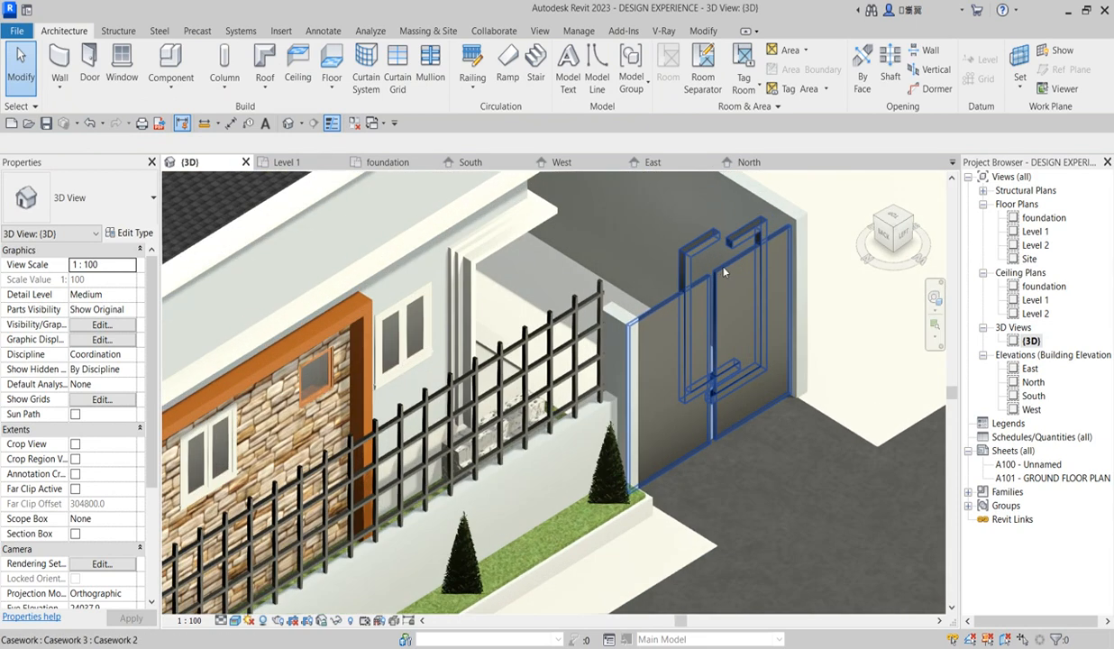
pyautogui.scroll(-2, 753, 433)
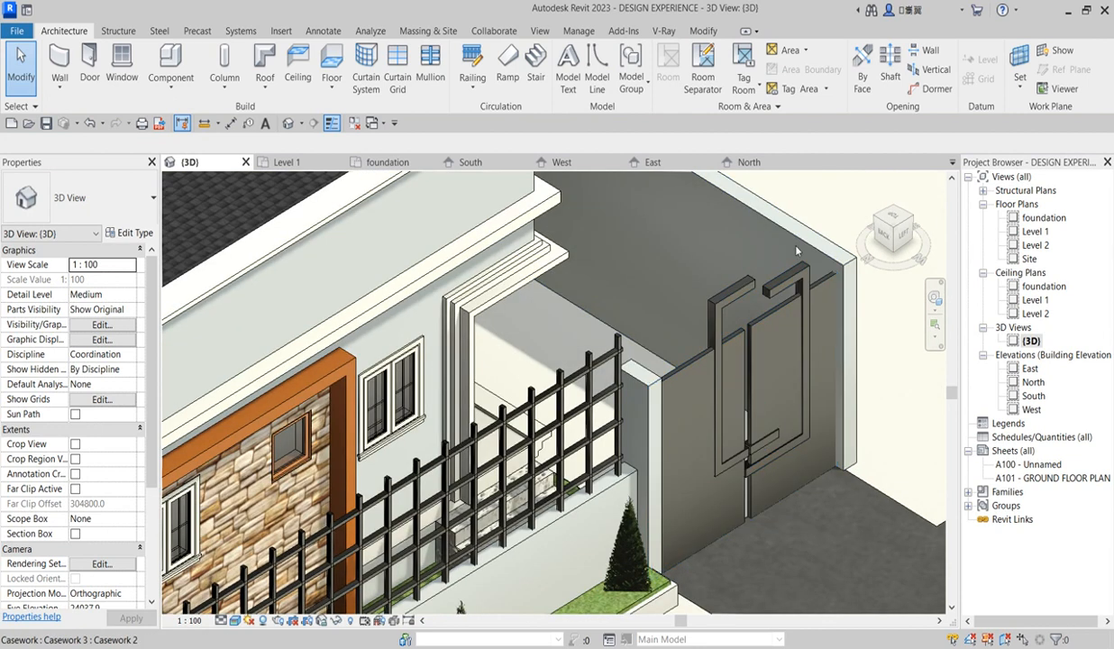
pyautogui.scroll(-7, 753, 432)
pyautogui.scroll(3, 545, 539)
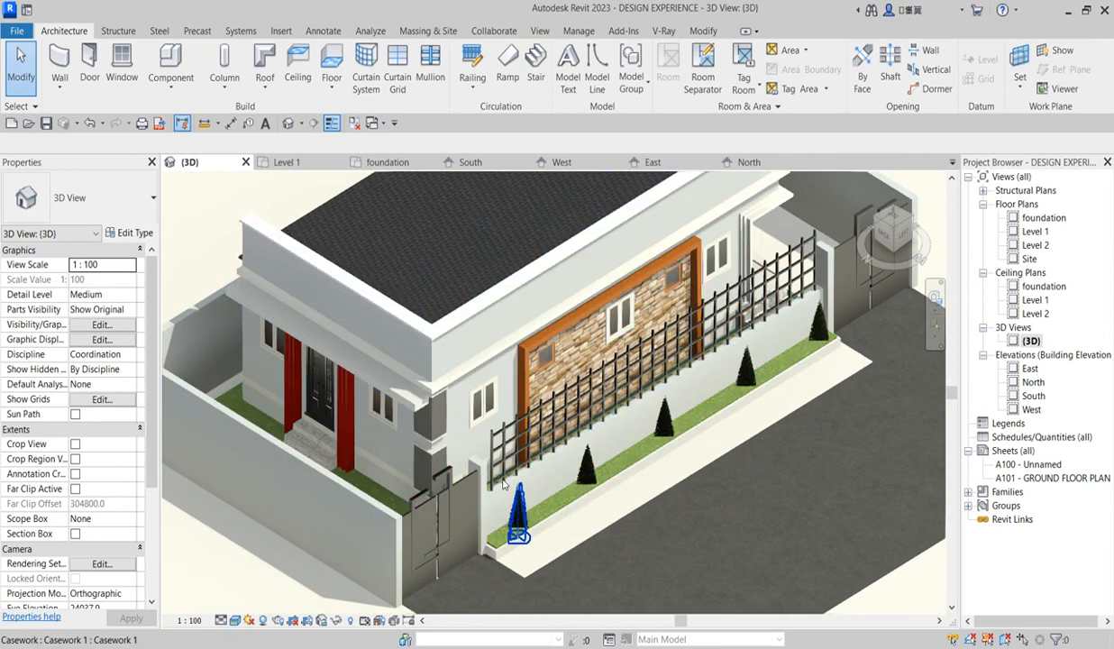
pyautogui.scroll(-4, 609, 518)
pyautogui.scroll(3, 609, 518)
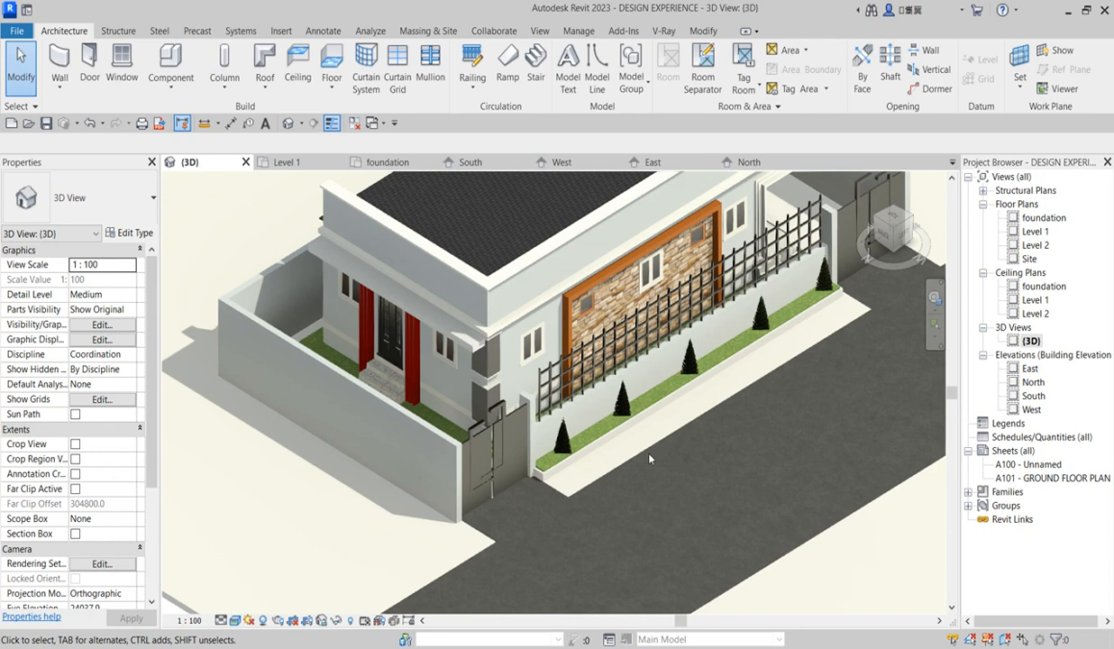
pyautogui.scroll(-4, 625, 452)
# Step: Open the South elevation and hide the boundary wall element in front of the house in this view
pyautogui.doubleClick(1034, 396)
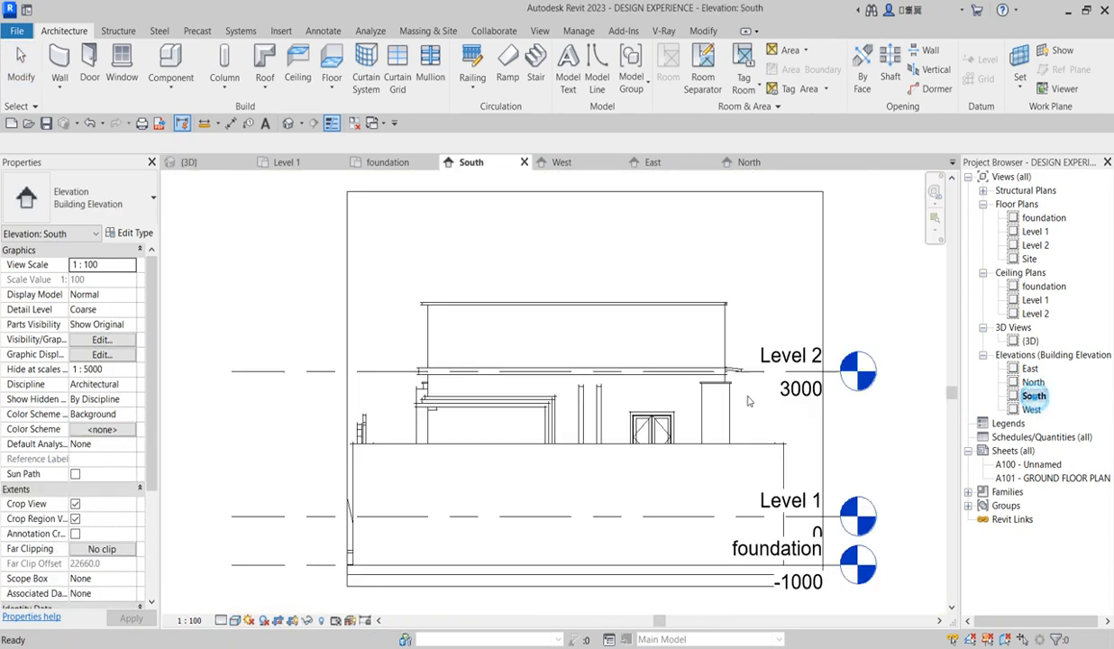
pyautogui.rightClick(550, 450)
pyautogui.moveTo(673, 196)
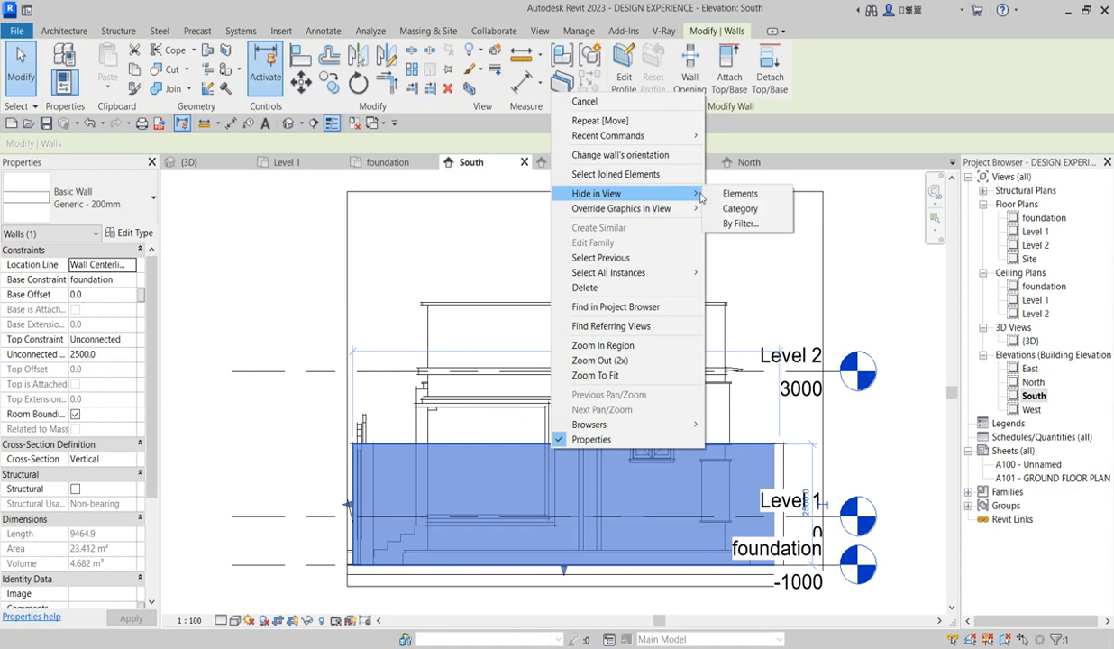
pyautogui.click(753, 194)
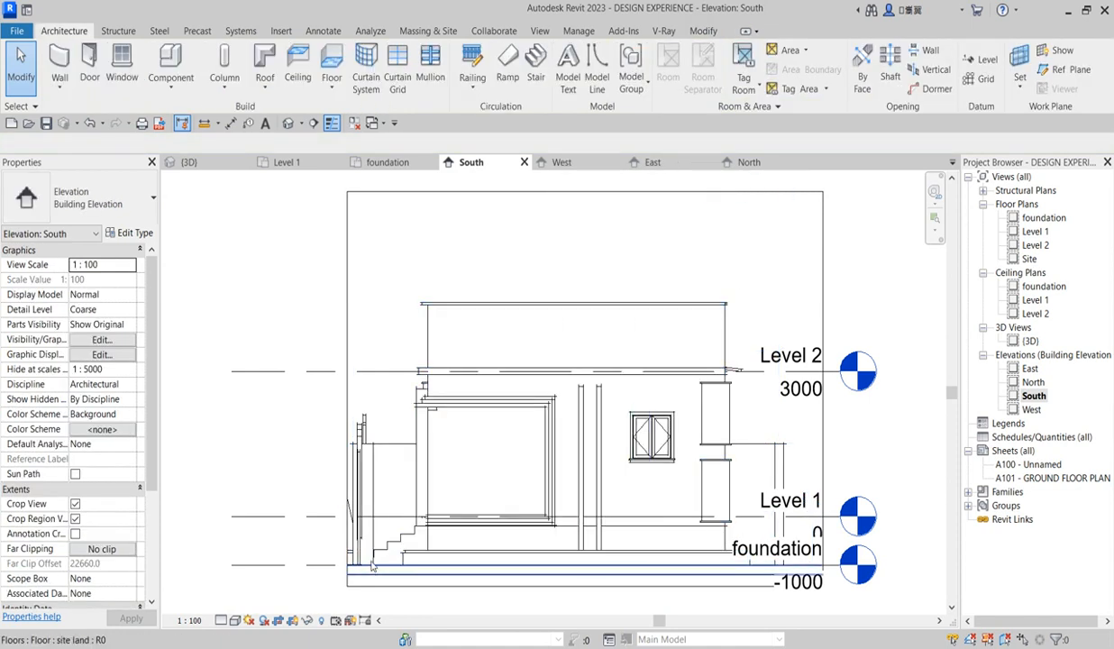
# Step: Set the South elevation's visual style to Realistic and turn on shadows
pyautogui.click(235, 620)
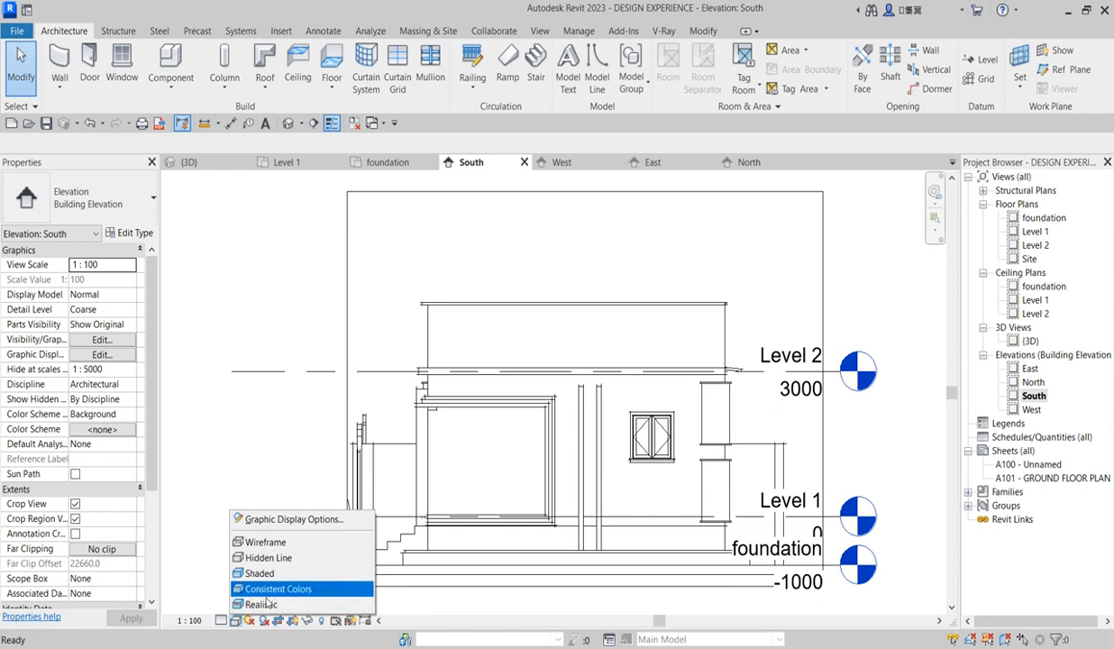
pyautogui.click(261, 604)
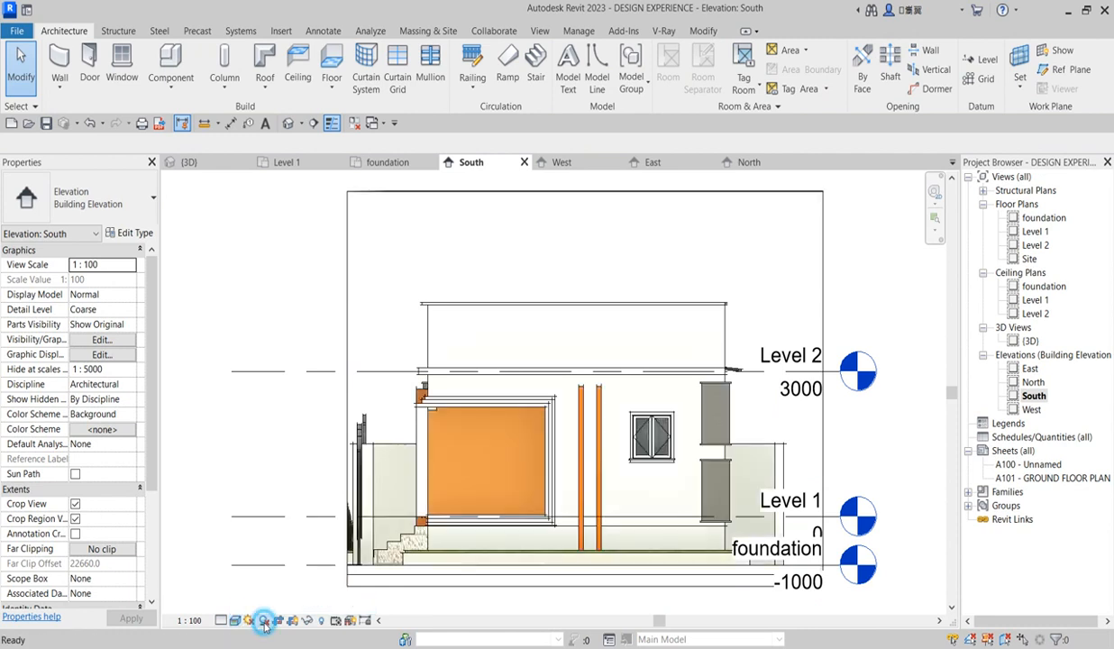
pyautogui.click(263, 620)
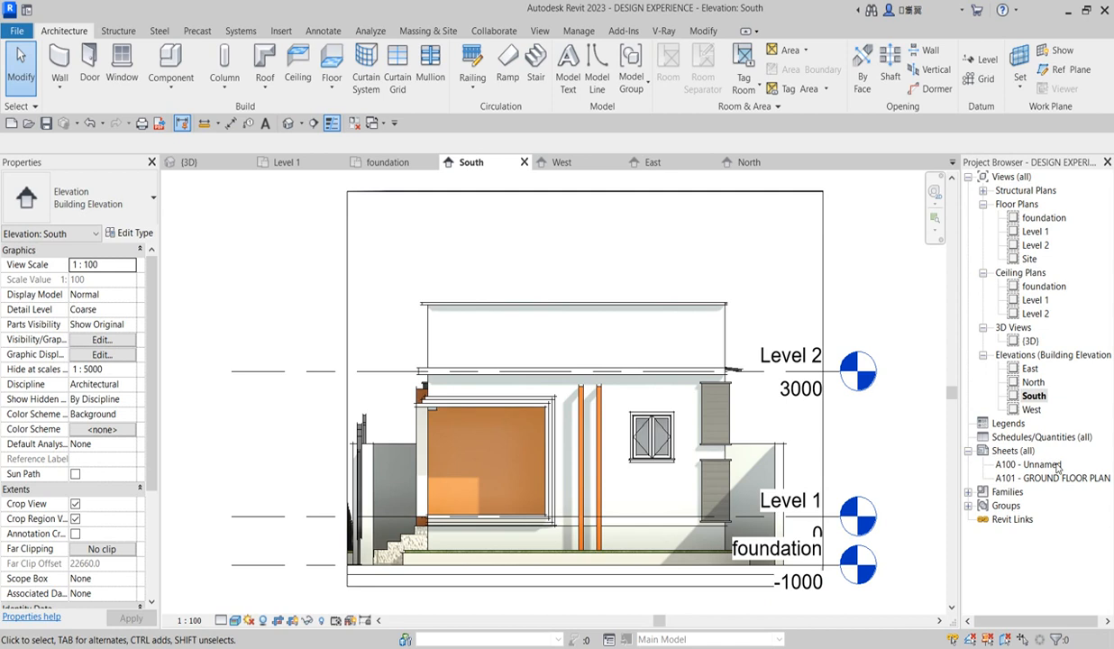
# Step: Open the West elevation and inspect the whole street facade, toggling Reveal Constraints on and off
pyautogui.doubleClick(1030, 409)
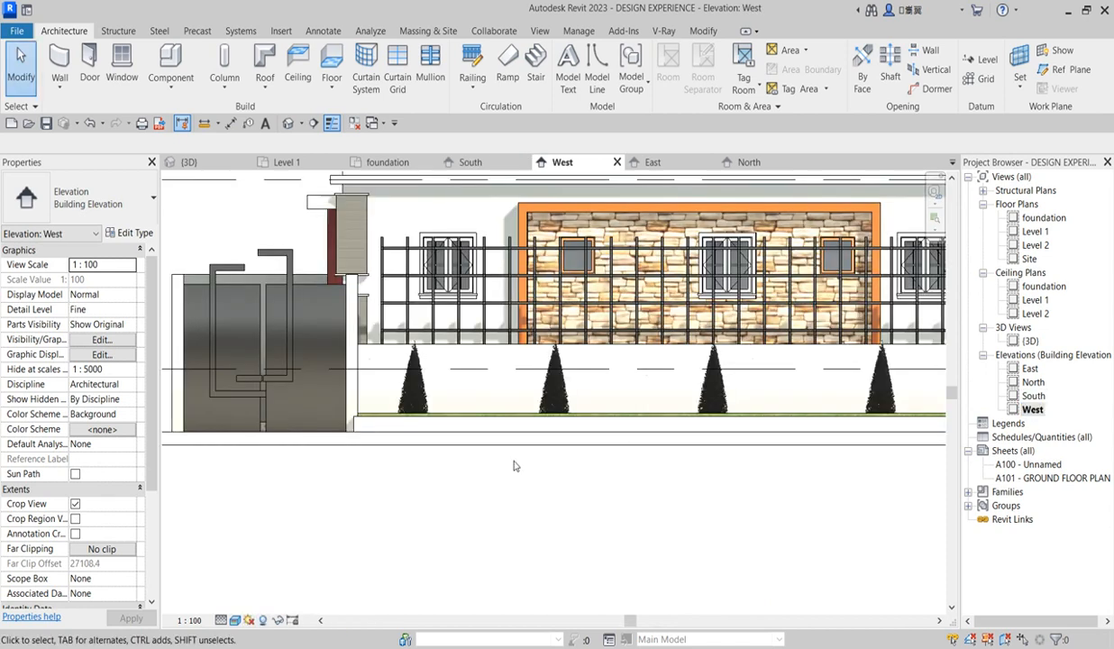
pyautogui.scroll(-3, 404, 564)
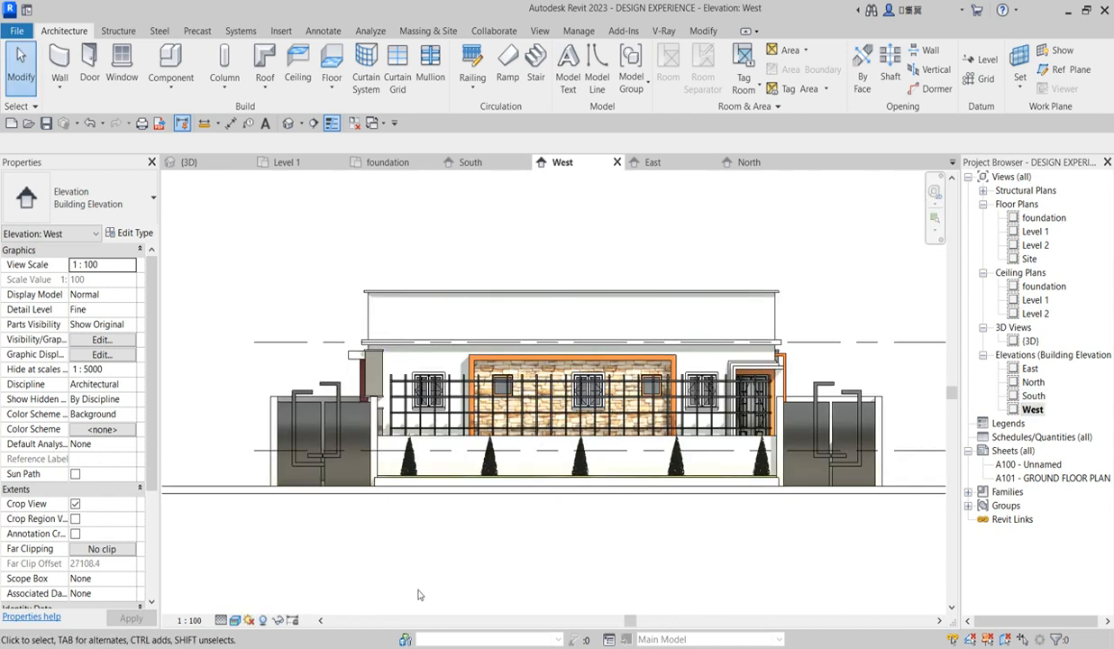
pyautogui.click(296, 620)
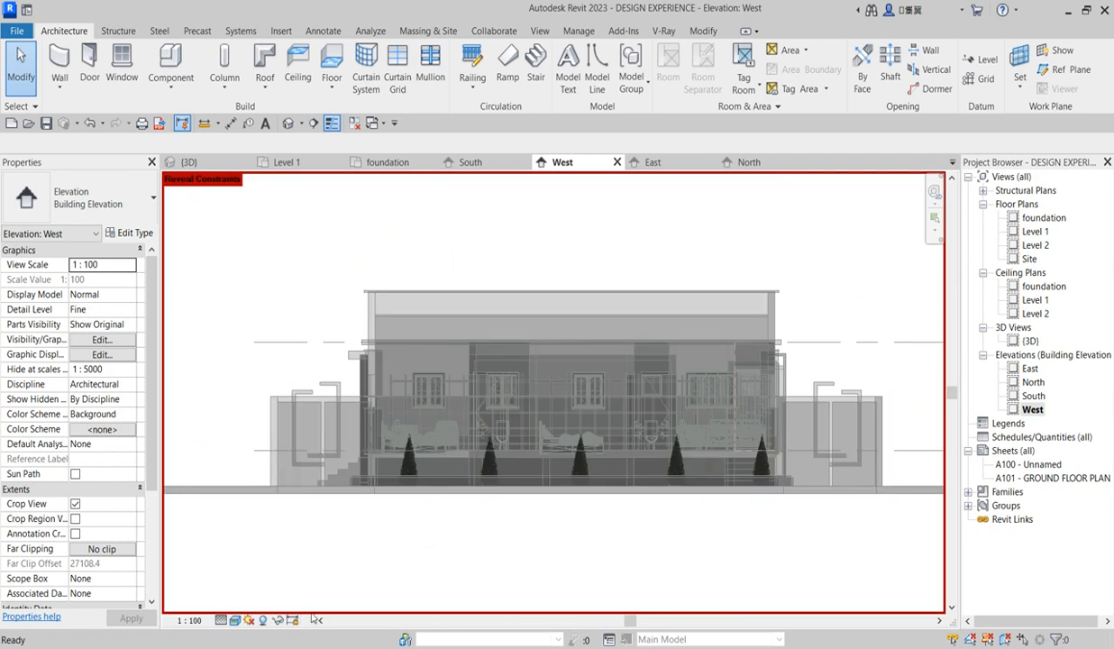
pyautogui.click(297, 620)
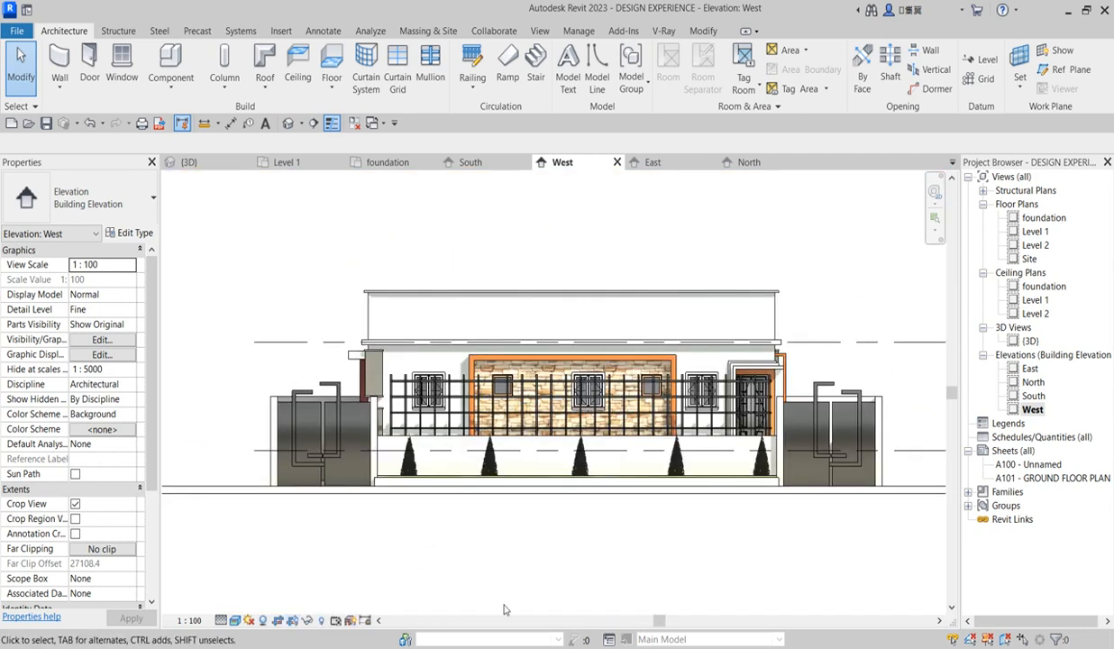
# Step: Open the North elevation, hide the boundary wall element in front of the house, and leave Reveal Constraints mode
pyautogui.doubleClick(1033, 382)
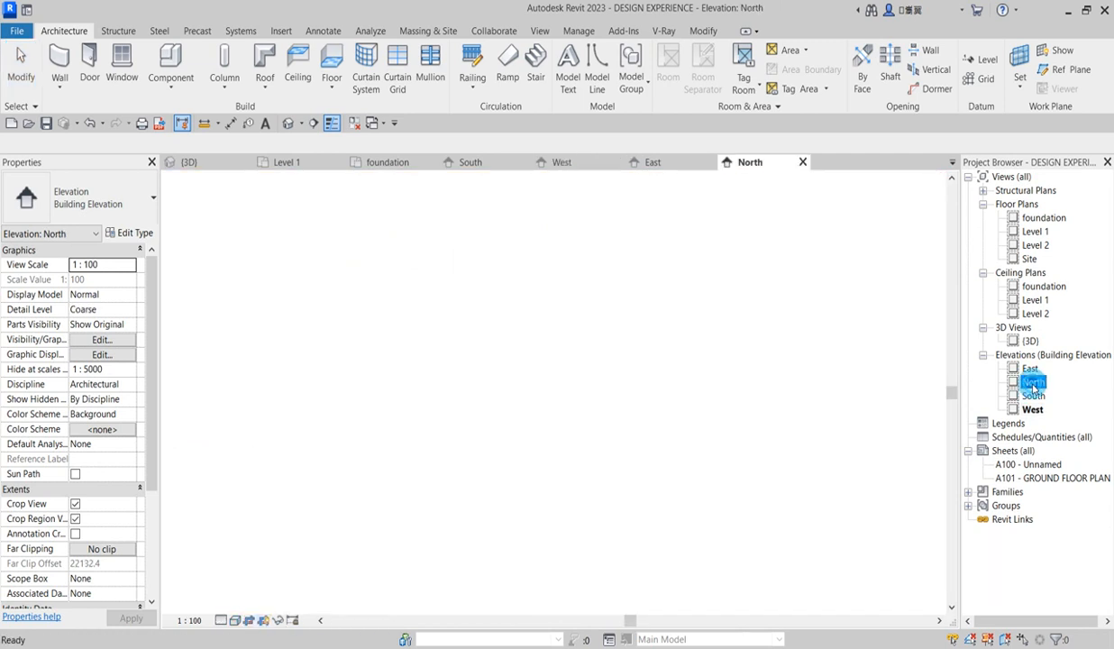
pyautogui.click(290, 621)
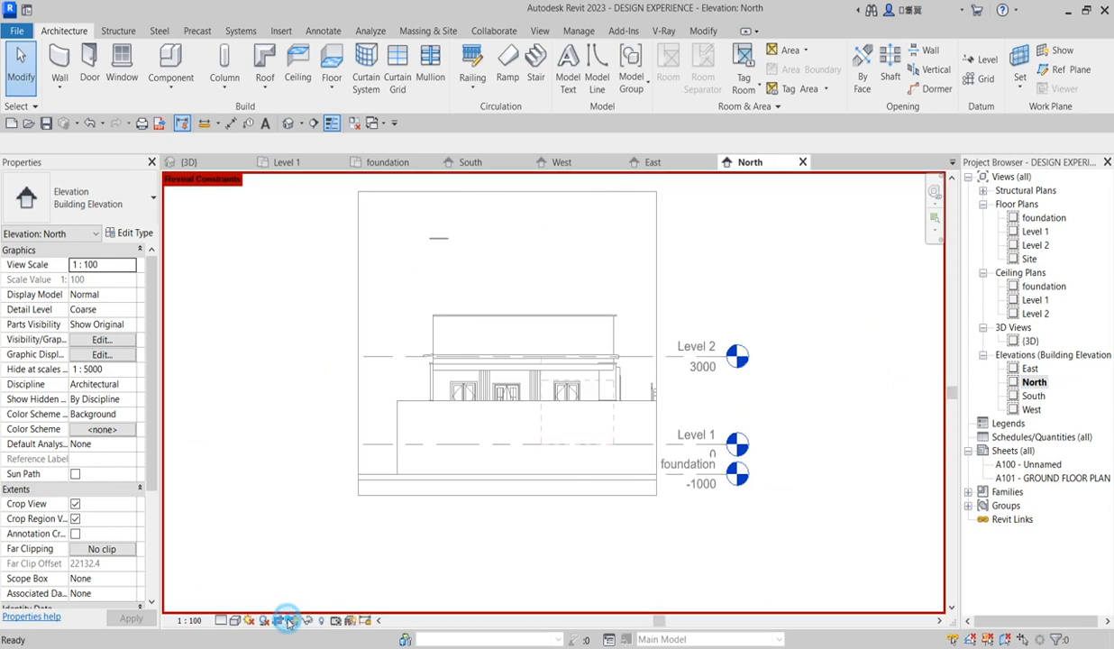
pyautogui.click(500, 410)
pyautogui.rightClick(500, 411)
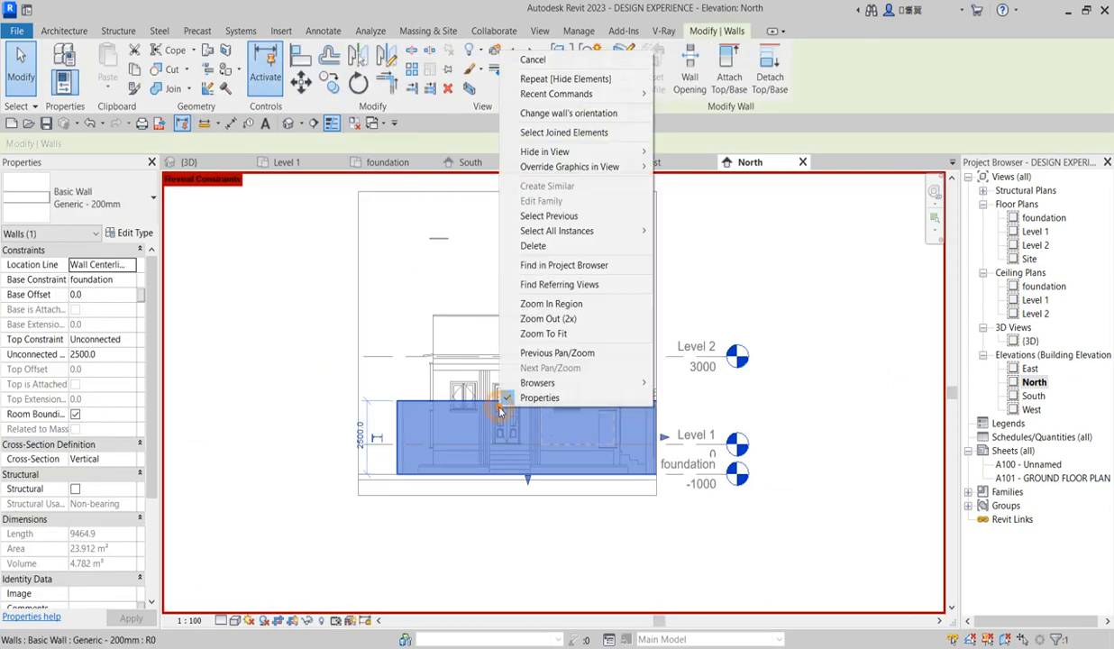
pyautogui.moveTo(644, 155)
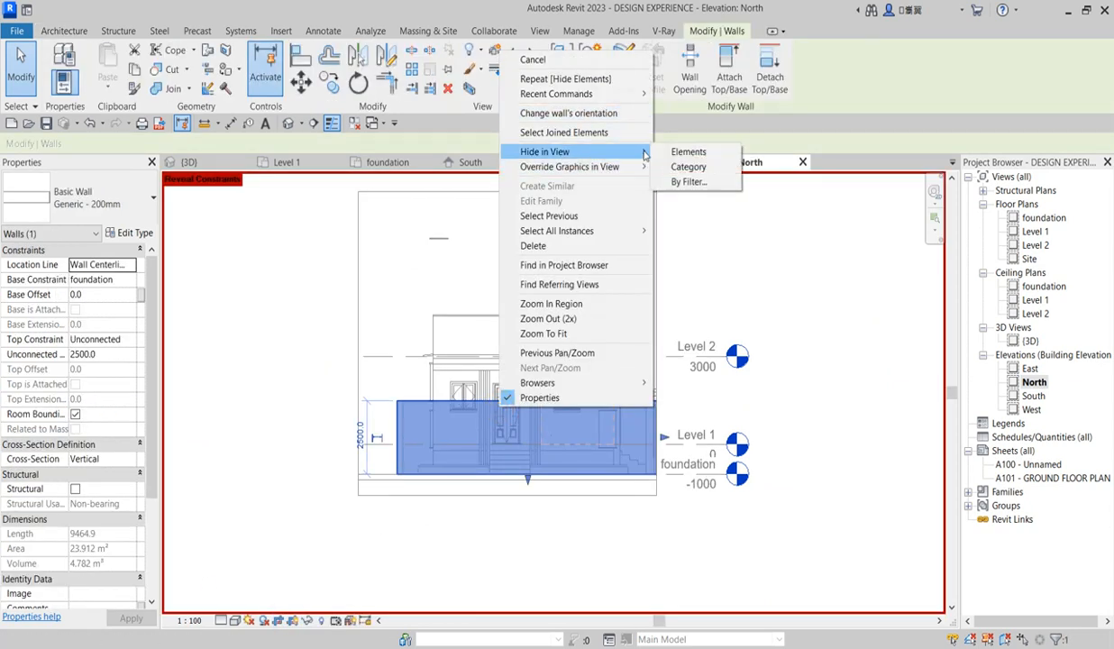
pyautogui.click(690, 166)
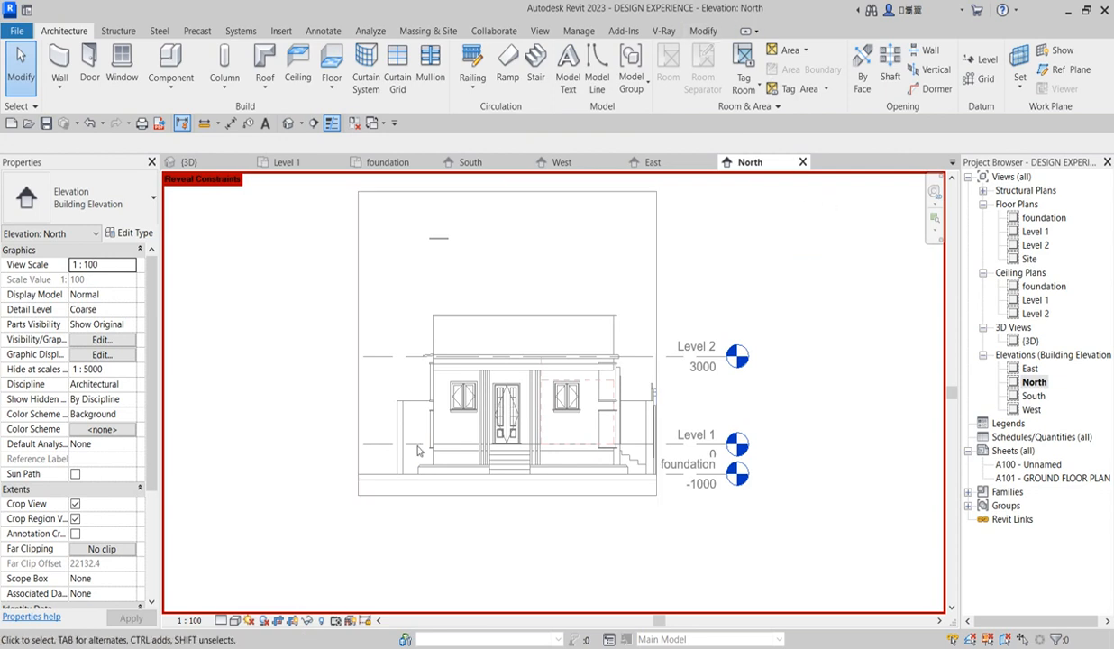
pyautogui.click(364, 619)
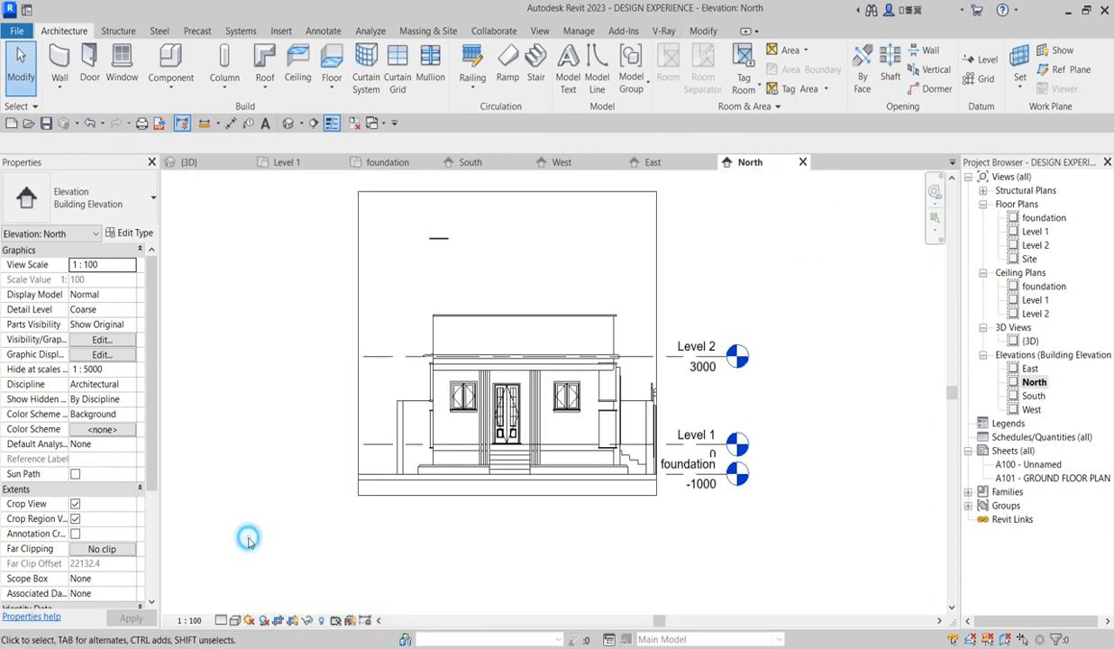
# Step: Set the North elevation's visual style to Realistic and turn on shadows
pyautogui.click(227, 619)
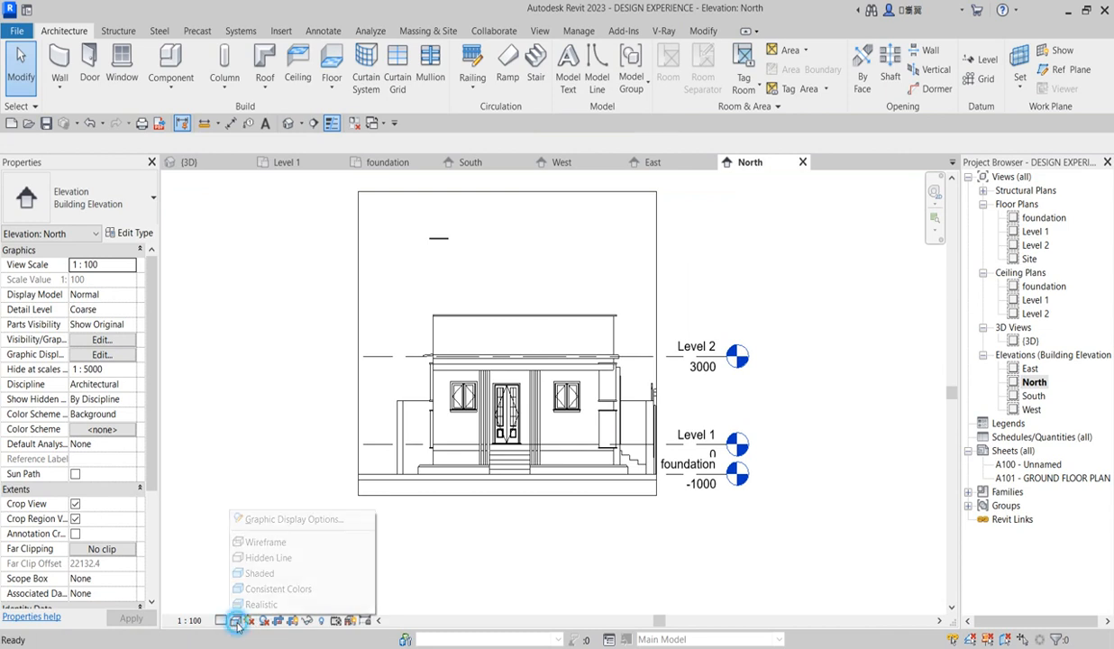
pyautogui.click(249, 602)
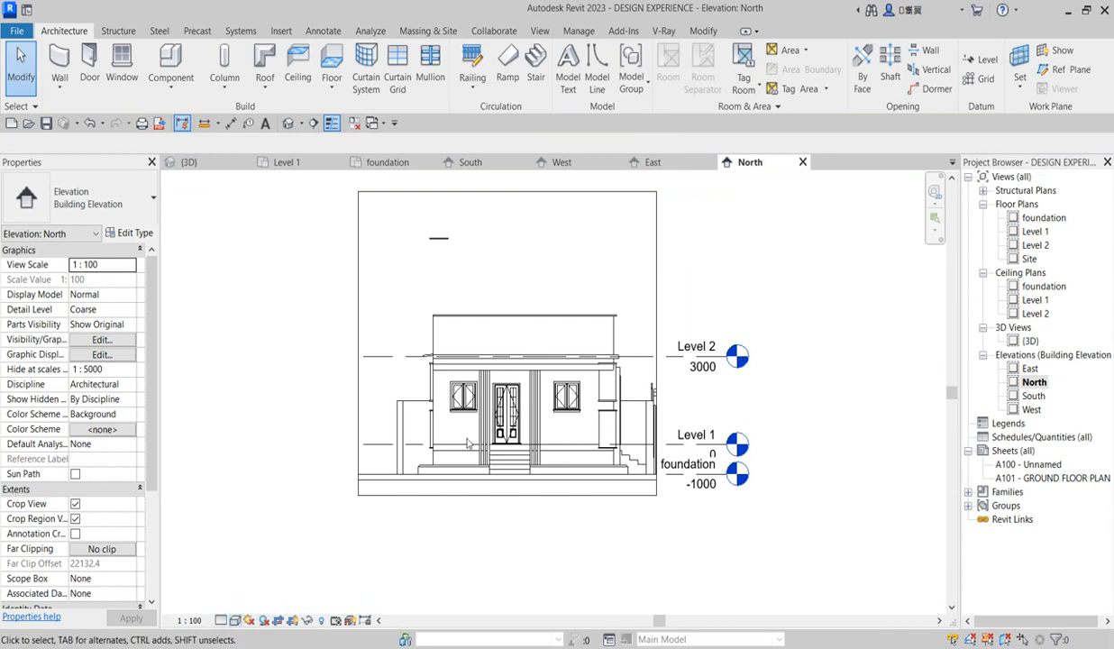
pyautogui.click(263, 620)
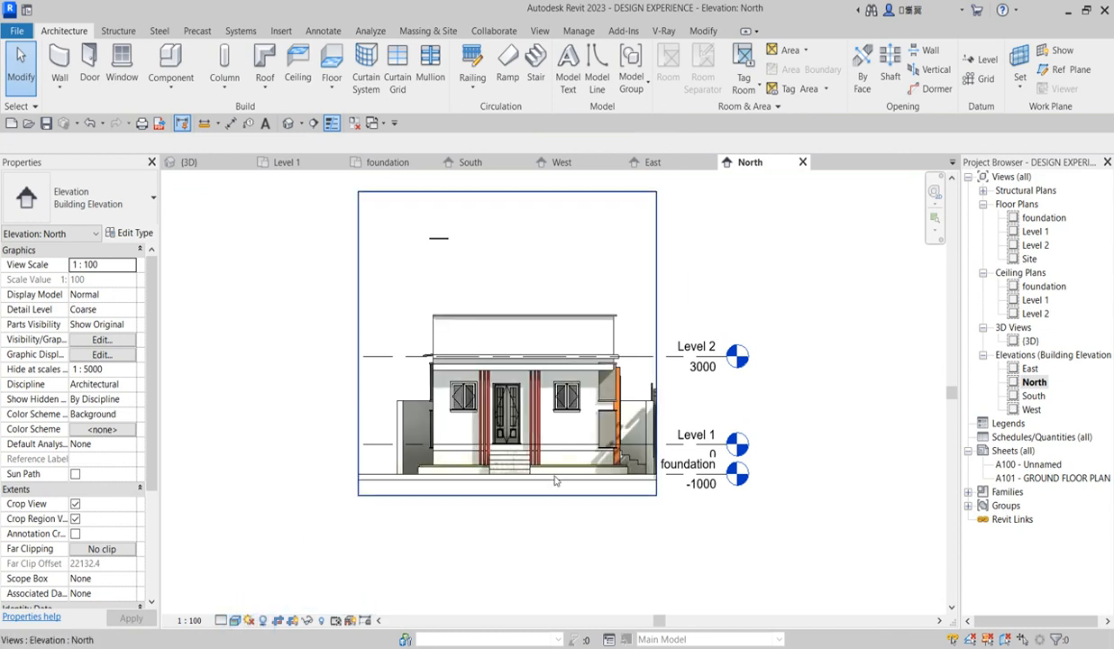
# Step: Pull the left edge of the North elevation's crop region inward and delete the stray piece above the roof from the in-place casework model
pyautogui.click(357, 313)
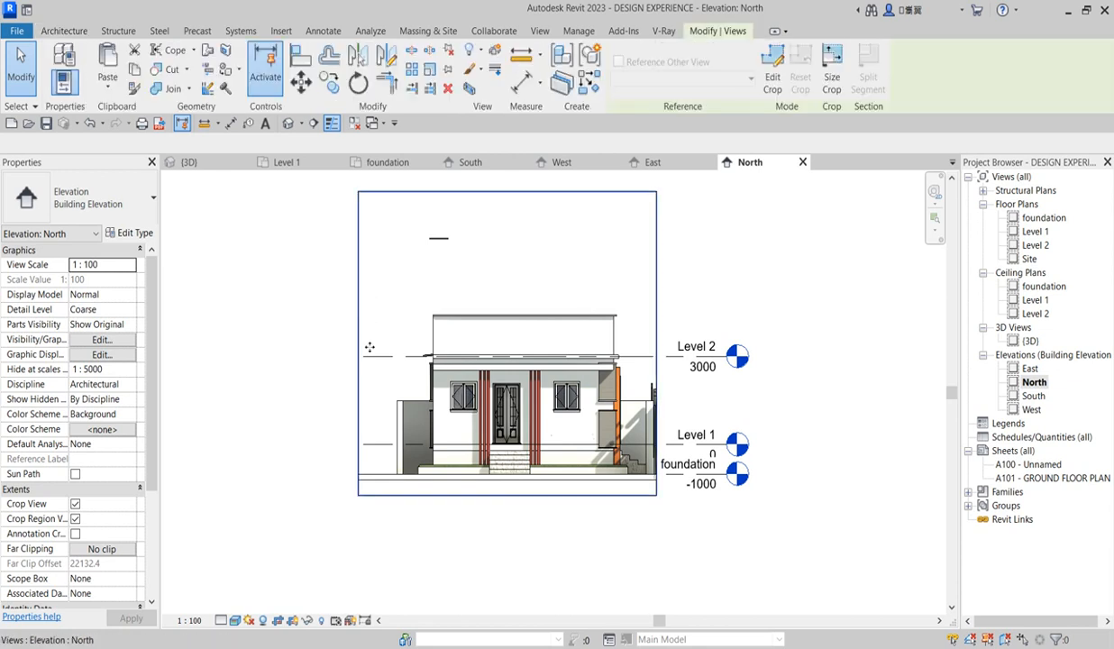
pyautogui.moveTo(357, 345); pyautogui.dragTo(383, 343)
pyautogui.click(439, 239)
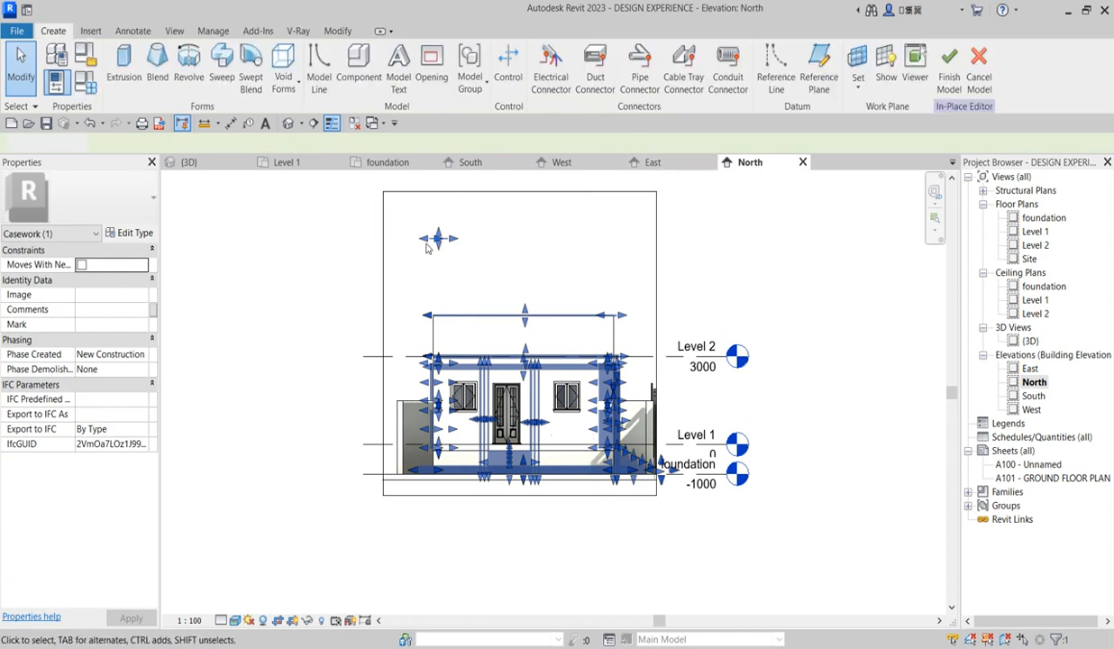
pyautogui.moveTo(410, 214); pyautogui.dragTo(504, 283)
pyautogui.press('Delete')
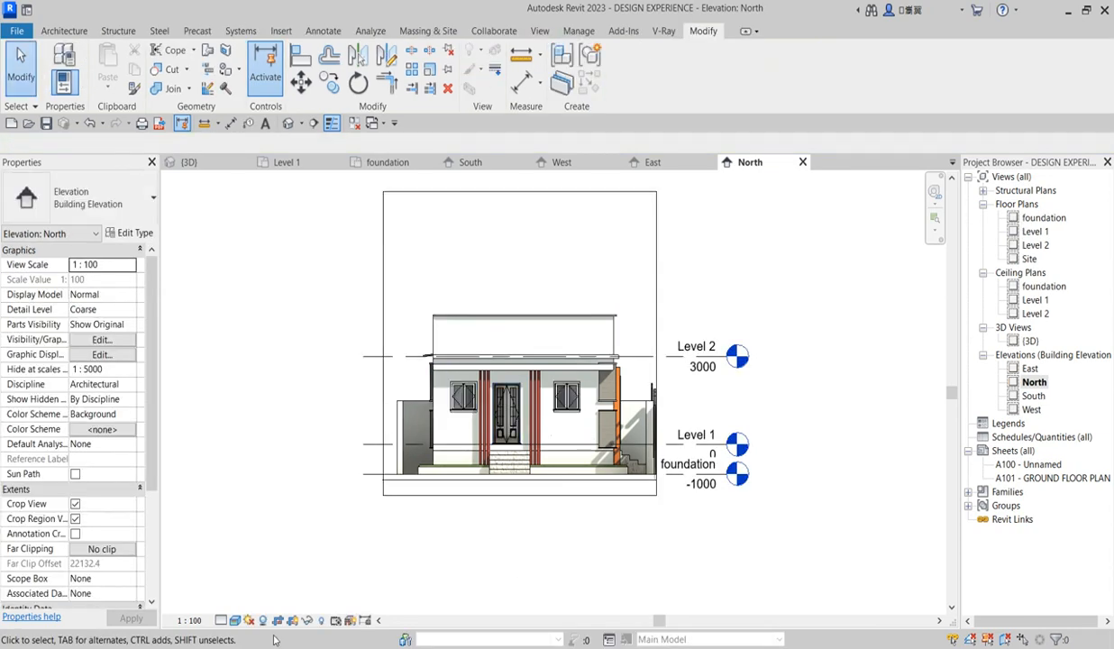
# Step: Toggle the North elevation's shadows off and on to compare, and review the South and West elevations
pyautogui.click(263, 621)
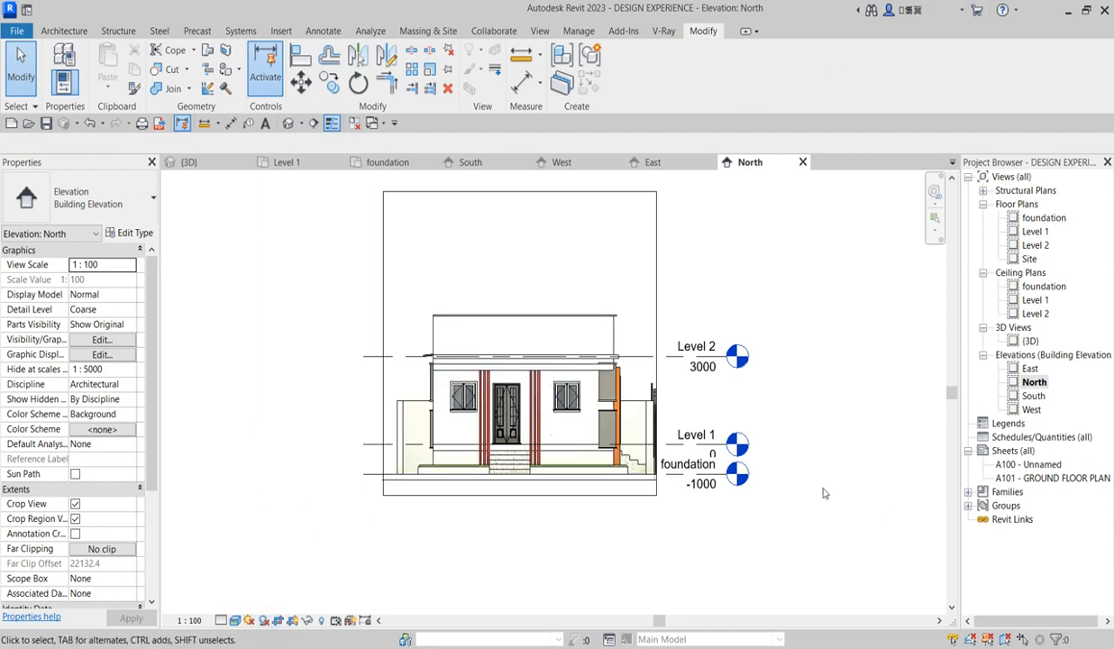
pyautogui.click(261, 620)
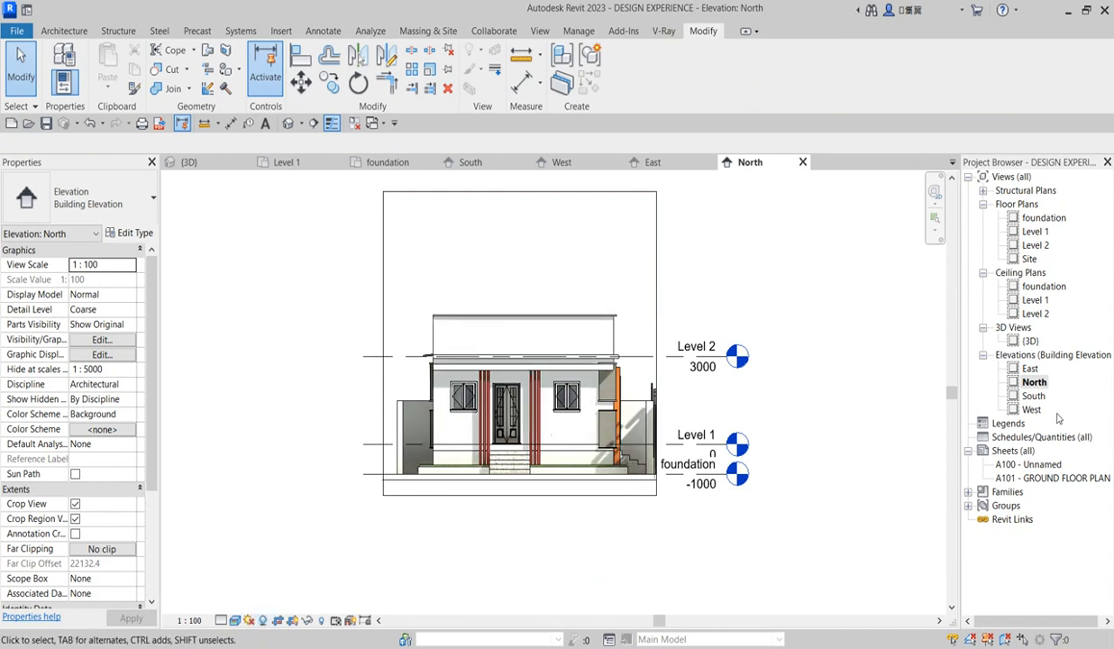
pyautogui.doubleClick(1033, 396)
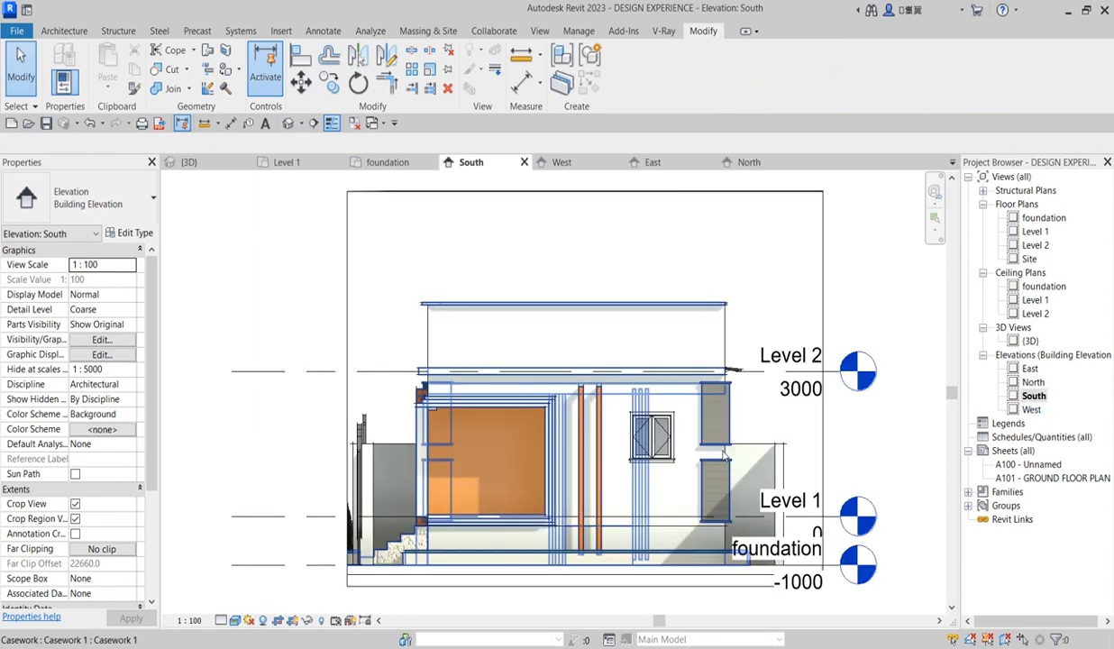
pyautogui.doubleClick(1028, 410)
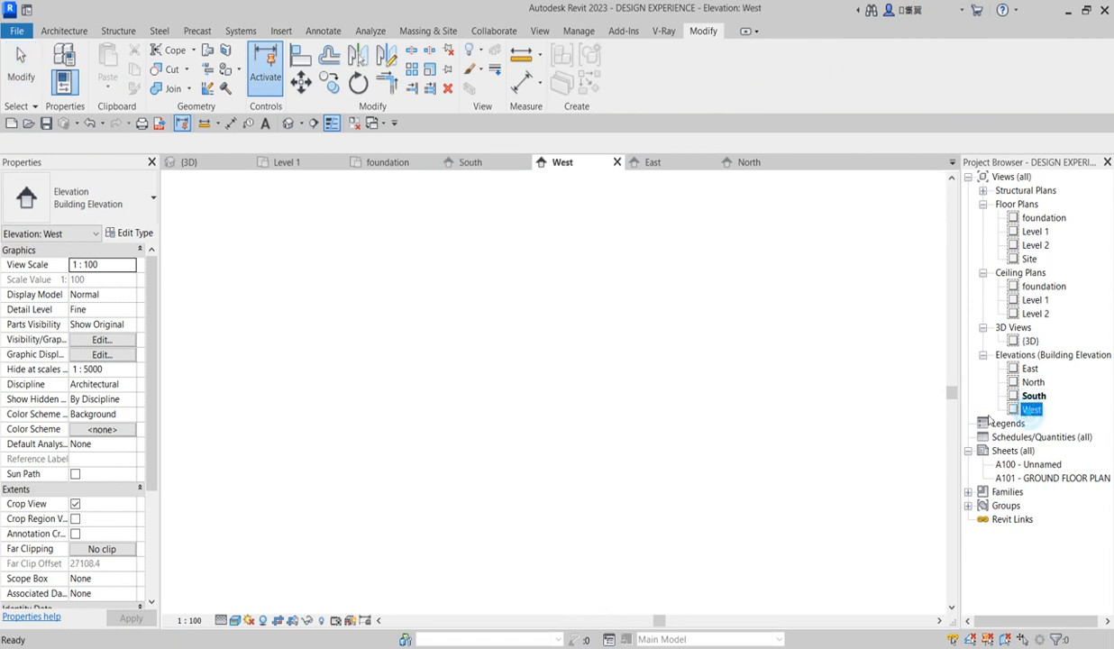
# Step: In the foundation floor plan, measure the gap between the apron's lower edge and the boundary wall with an aligned dimension, without placing it
pyautogui.doubleClick(1043, 219)
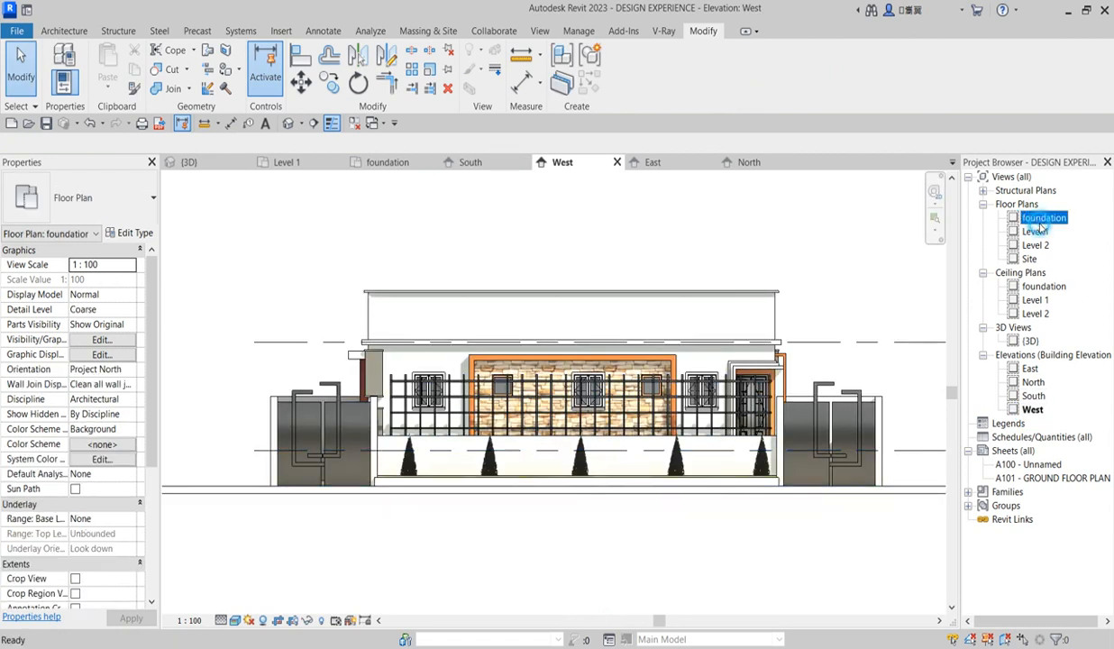
pyautogui.scroll(-3, 533, 397)
pyautogui.scroll(2, 490, 581)
pyautogui.click(527, 83)
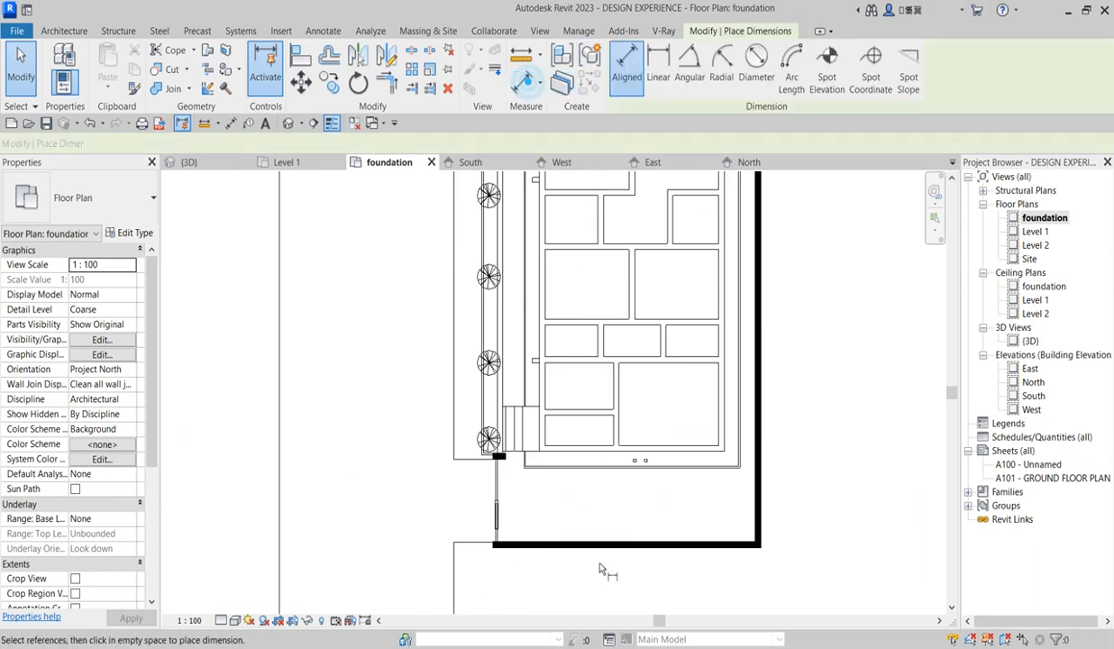
pyautogui.click(596, 542)
pyautogui.scroll(2, 599, 518)
pyautogui.rightClick(600, 513)
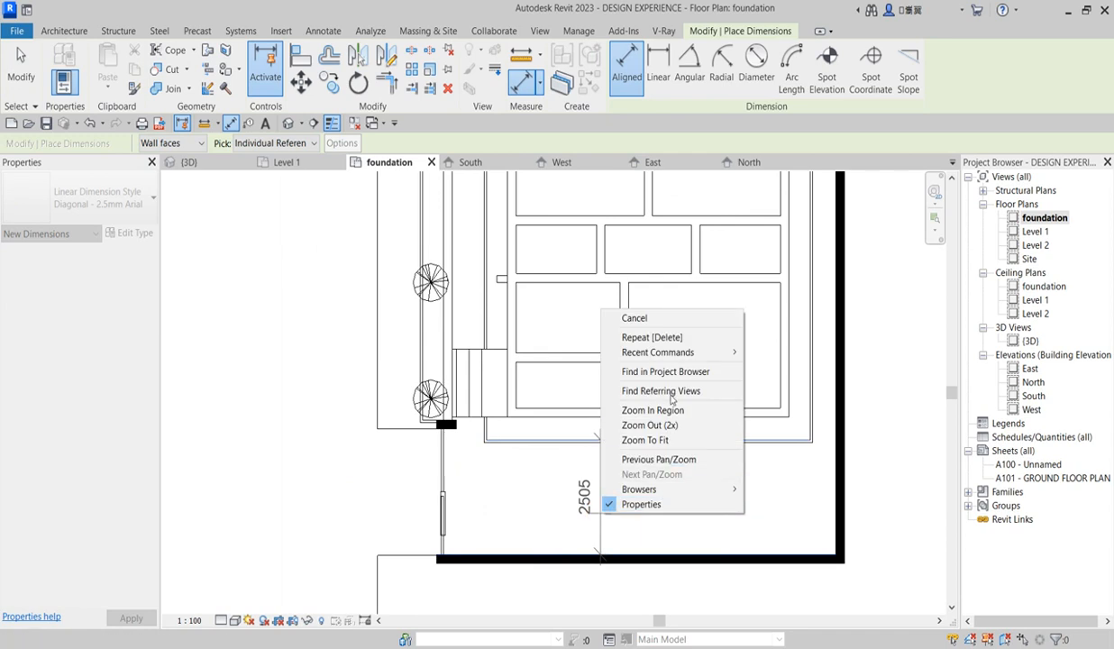
pyautogui.click(641, 320)
# Step: Measure the distance between the house's lower foundation wall and the boundary wall without placing the dimension, and leave the Aligned Dimension command
pyautogui.scroll(-2, 602, 517)
pyautogui.click(682, 463)
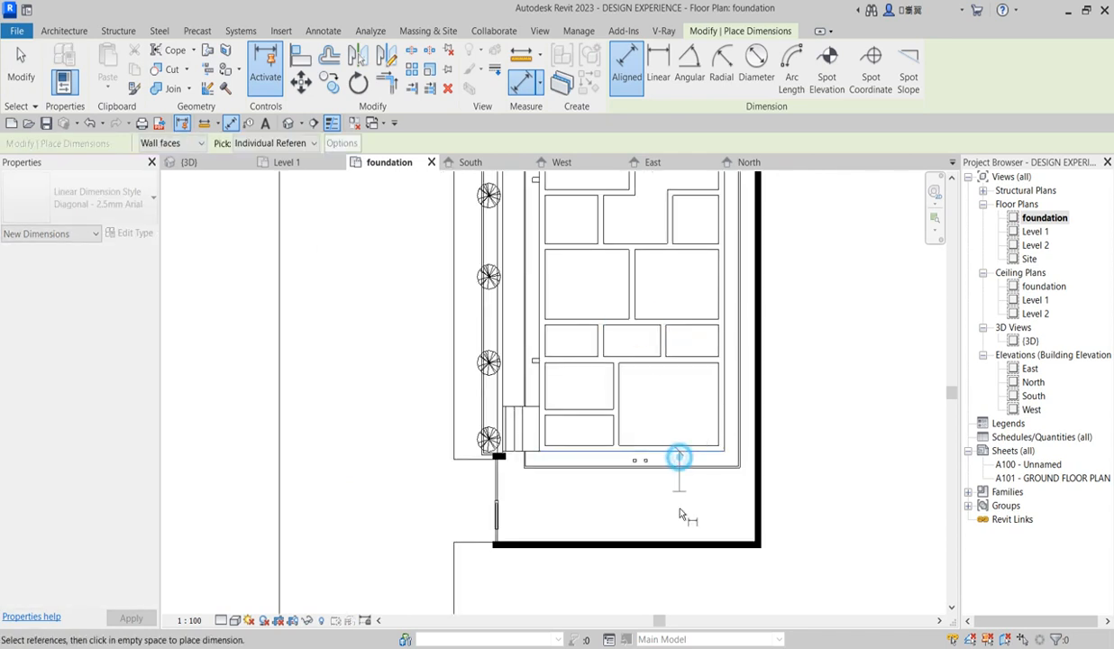
pyautogui.click(690, 546)
pyautogui.scroll(2, 667, 503)
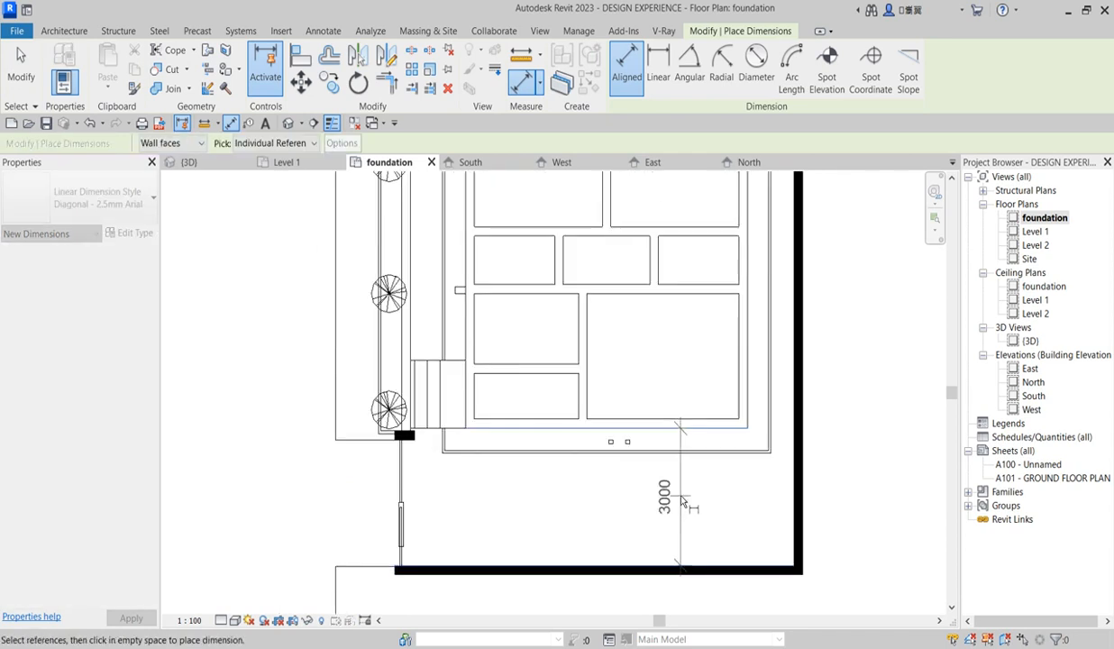
pyautogui.rightClick(681, 496)
pyautogui.click(712, 301)
pyautogui.scroll(-3, 649, 405)
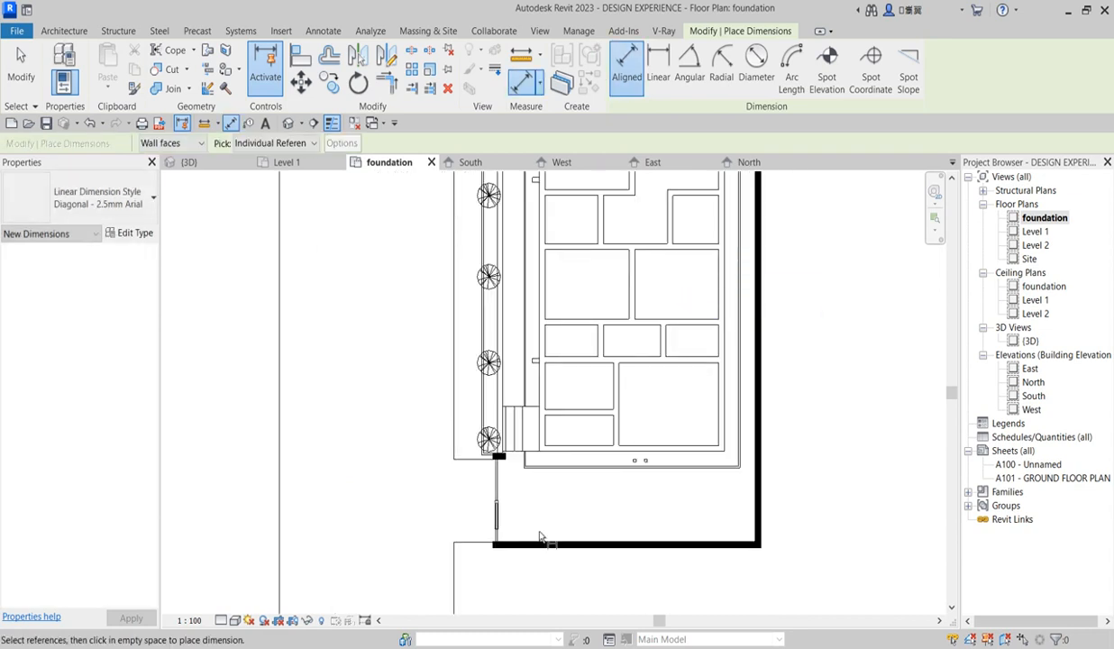
pyautogui.rightClick(588, 501)
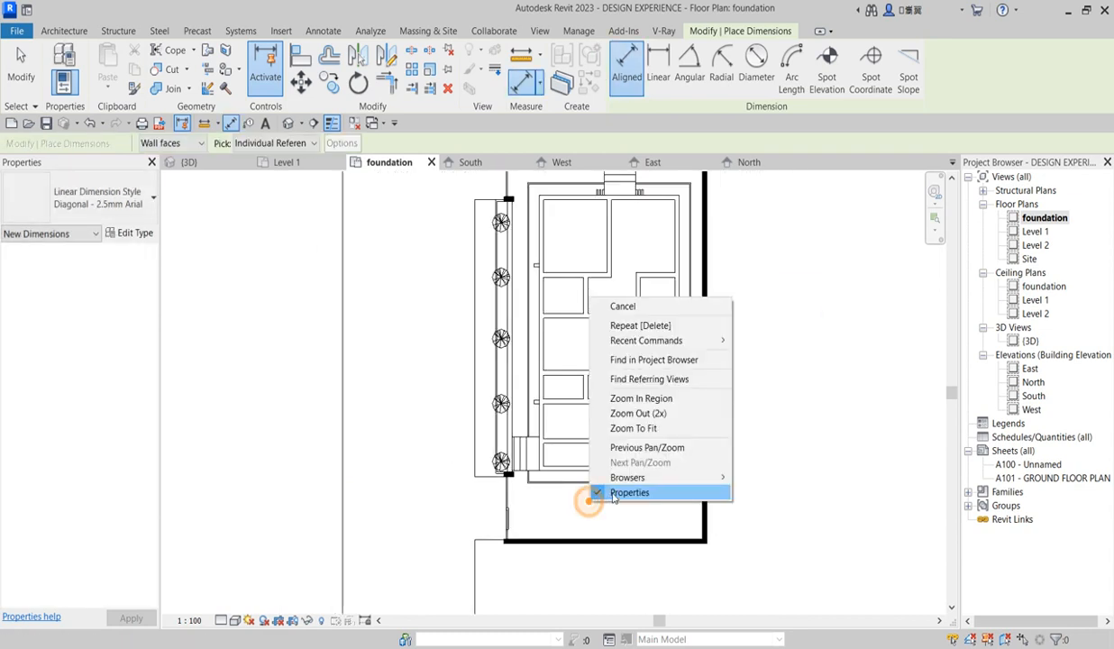
pyautogui.click(622, 306)
pyautogui.scroll(-3, 526, 495)
pyautogui.scroll(4, 510, 347)
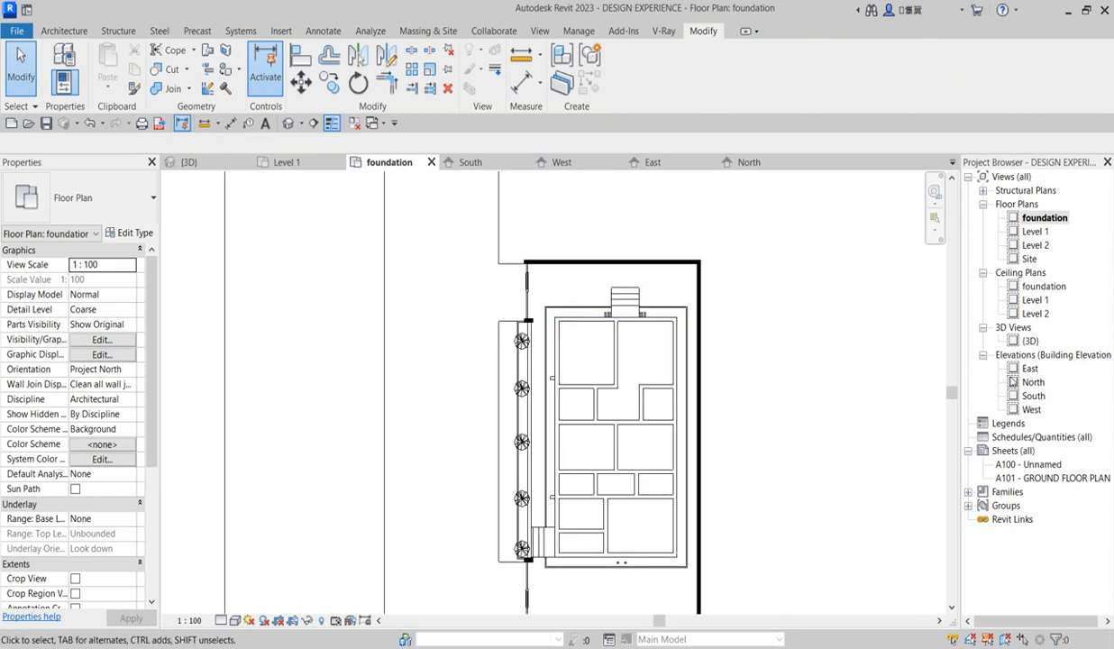
# Step: Open the 3D view and examine the whole house with its roof, street facade, front planting strip, gates and boundary walls
pyautogui.doubleClick(1032, 342)
pyautogui.scroll(-4, 650, 446)
pyautogui.click(915, 224)
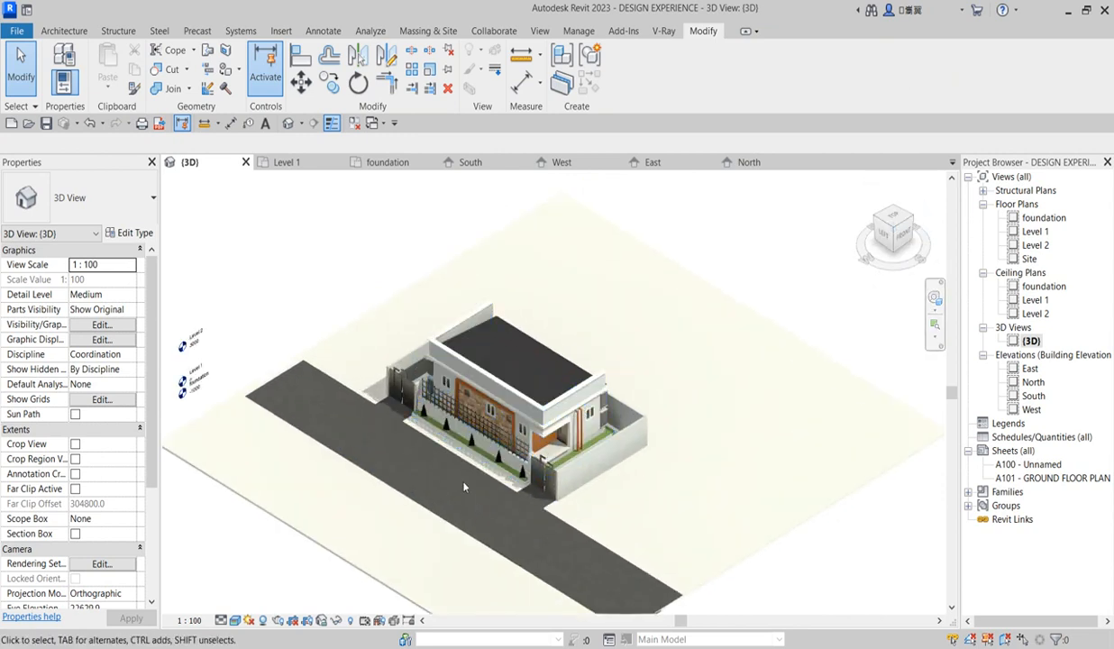
pyautogui.scroll(6, 464, 487)
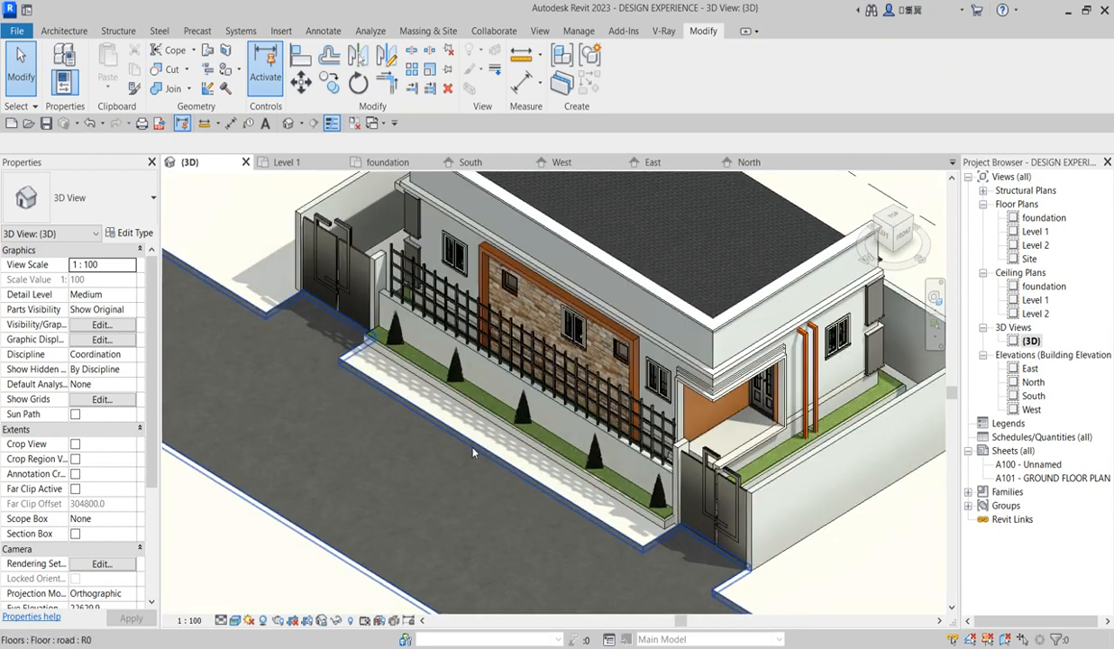
pyautogui.scroll(-2, 472, 452)
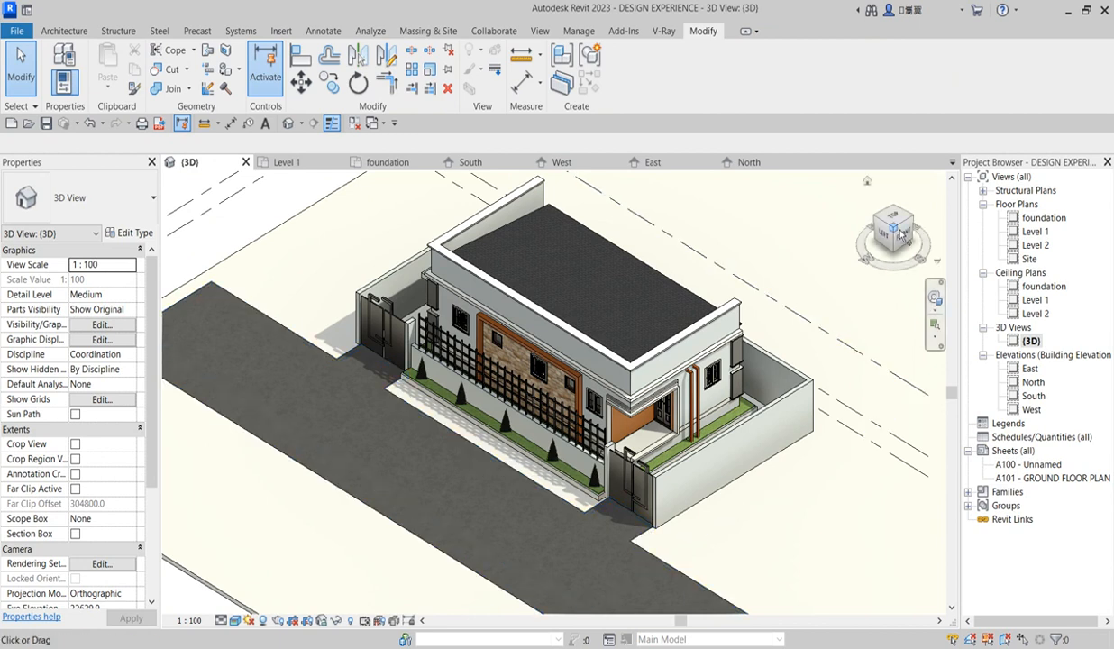
pyautogui.scroll(-1, 725, 275)
pyautogui.scroll(1, 459, 232)
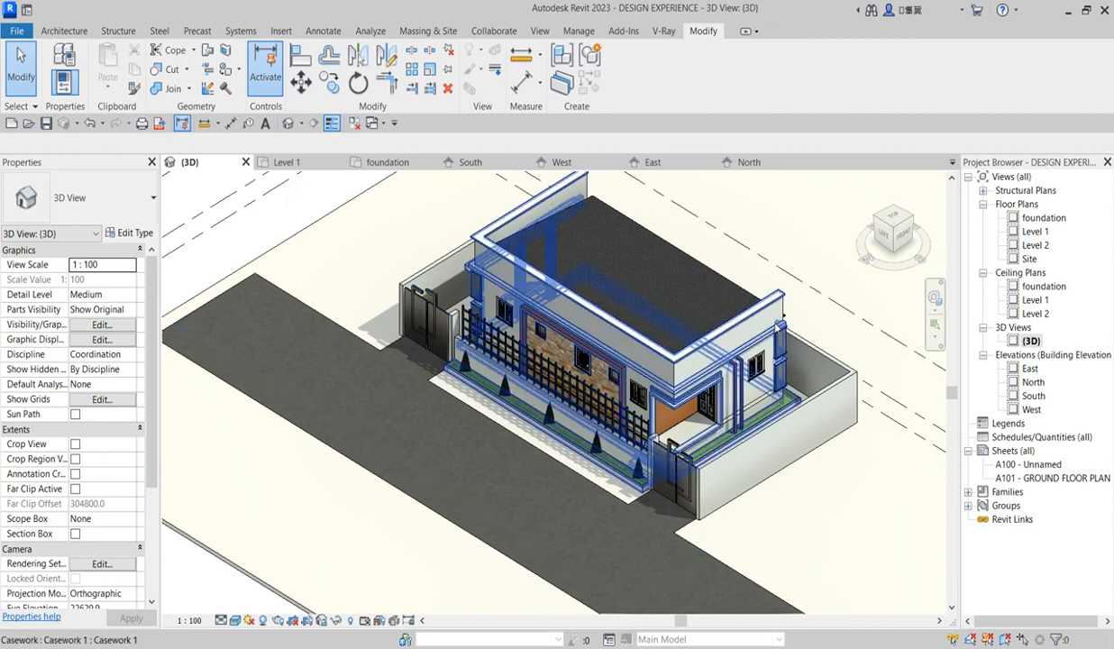
pyautogui.scroll(1, 507, 403)
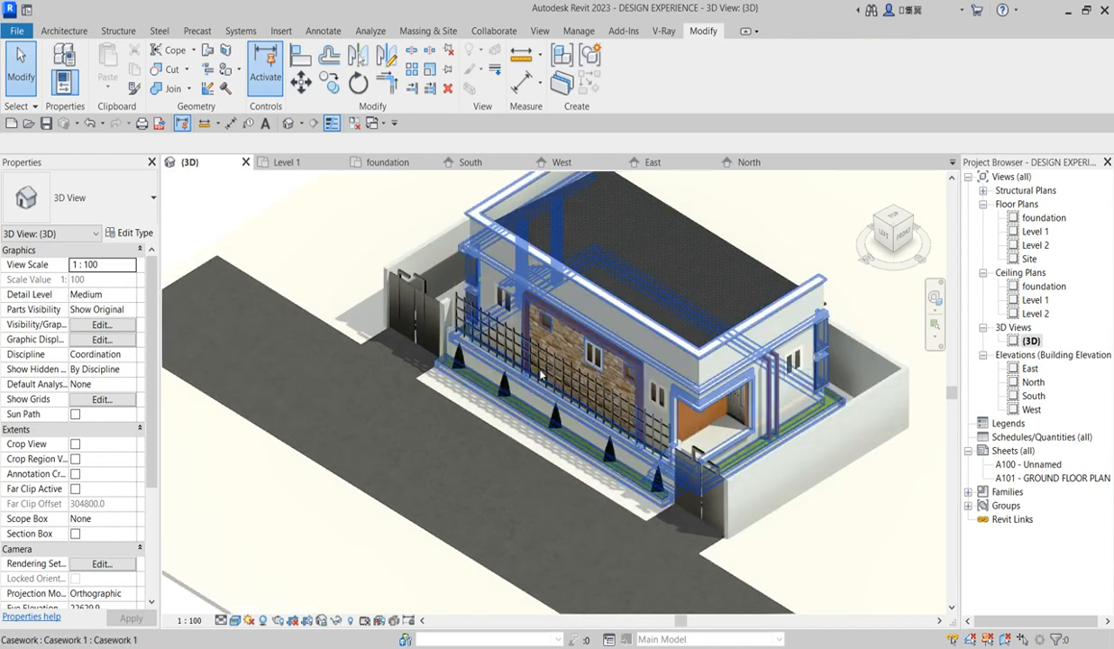
pyautogui.scroll(2, 590, 438)
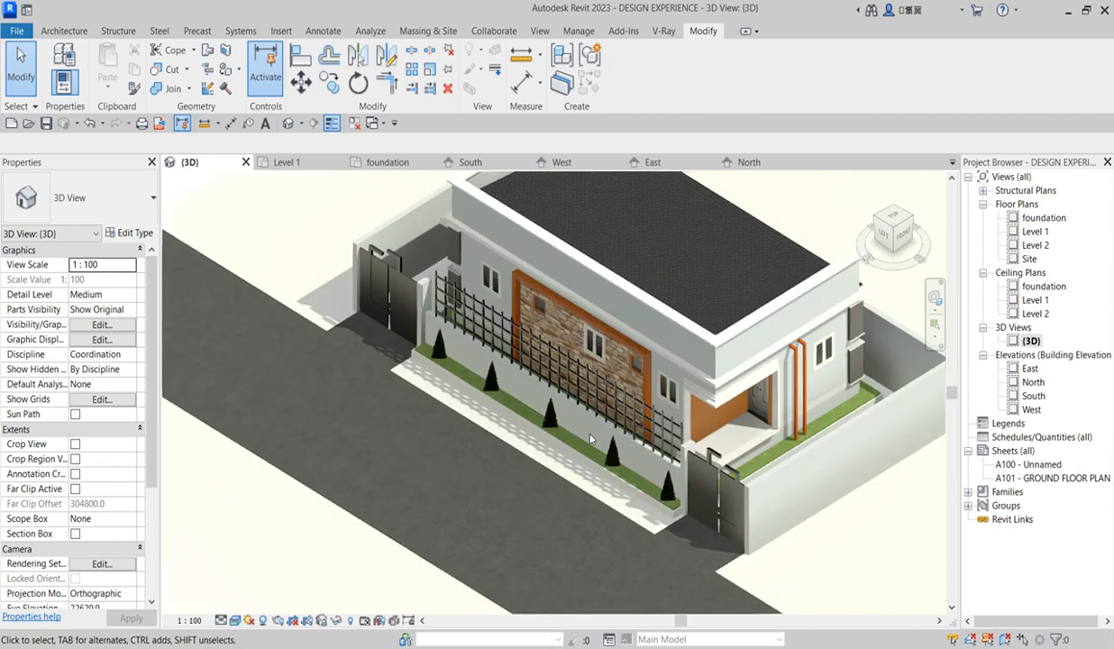
pyautogui.scroll(-4, 569, 418)
pyautogui.scroll(3, 662, 442)
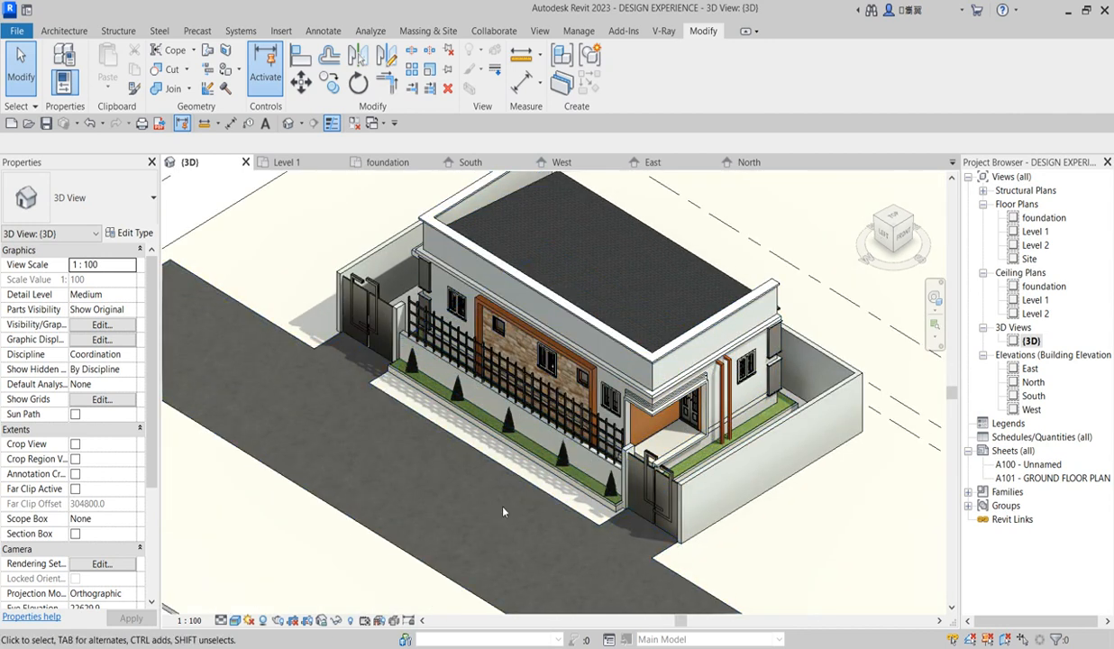
pyautogui.scroll(-3, 496, 482)
pyautogui.scroll(2, 507, 501)
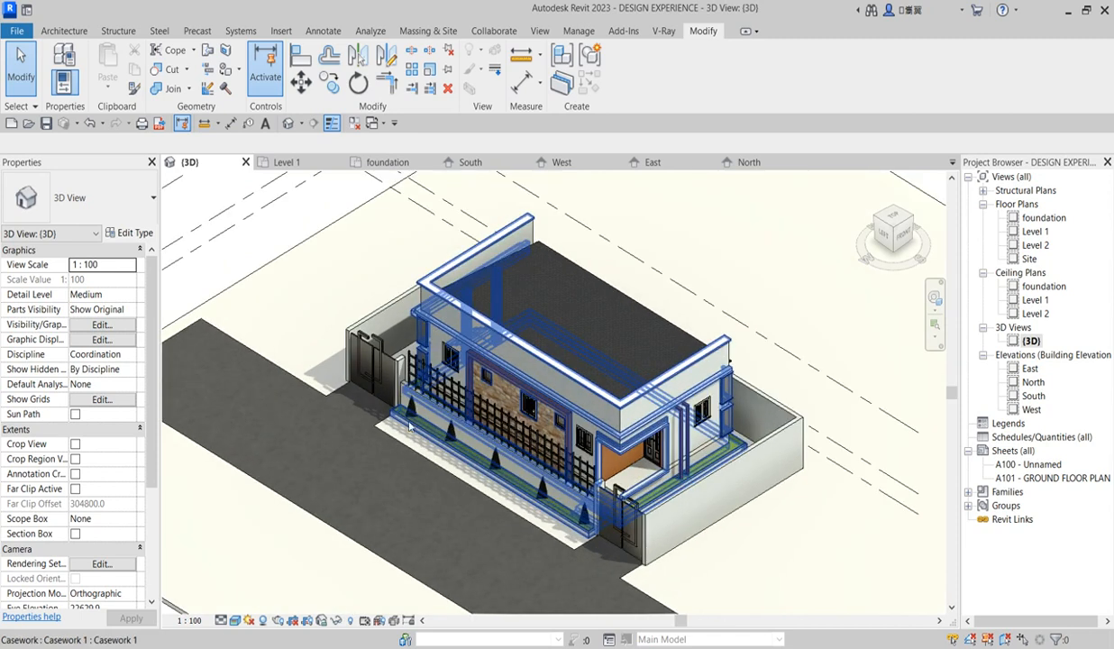